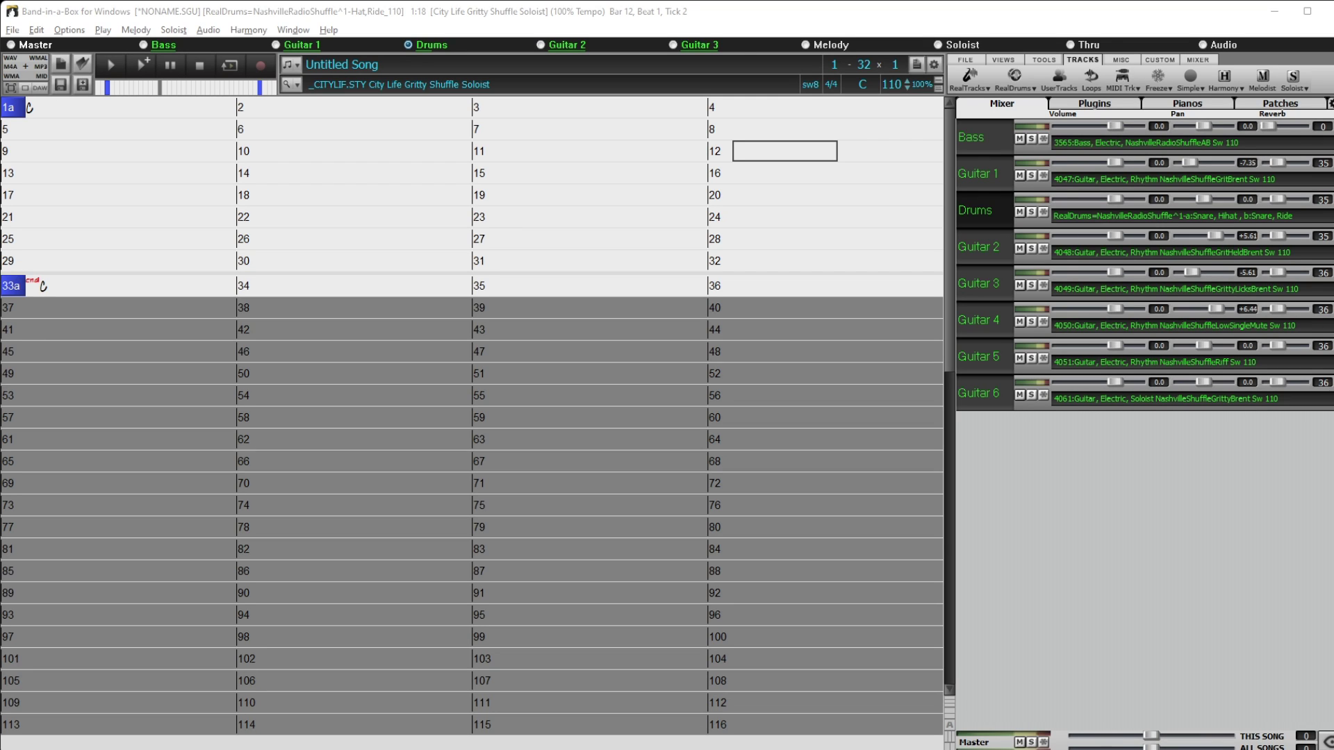
# Enter the chord Am in bar 1 and Fmaj7 in bar 3 of the chord sheet.
pyautogui.click(65, 110)
pyautogui.write('A1')
pyautogui.press('Return')
pyautogui.press('Right')
pyautogui.press('Right')
pyautogui.press('Right')
pyautogui.write('Fmaj7')
pyautogui.press('Return')
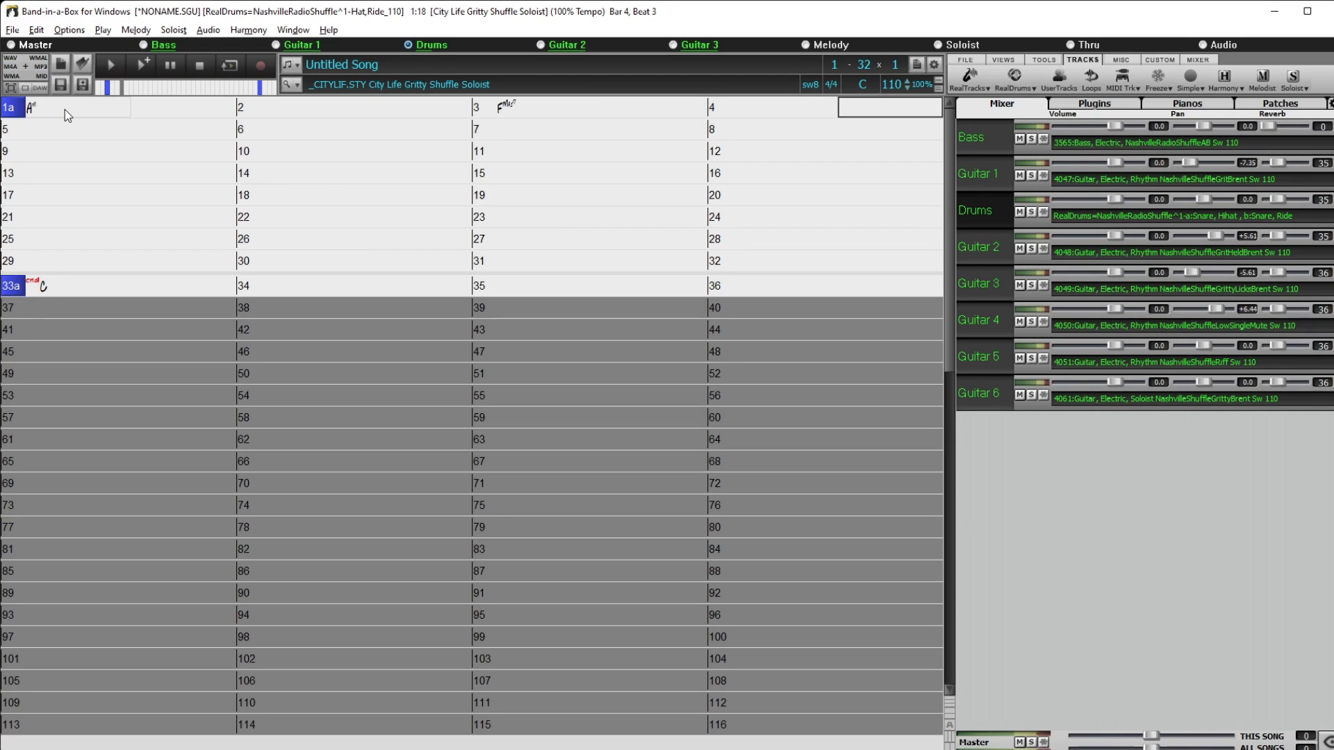
# Enter the chord Am in bar 5 and an F minor-type chord in bar 7.
pyautogui.press('Right')
pyautogui.write('A1')
pyautogui.press('Return')
pyautogui.press('Right')
pyautogui.press('Right')
pyautogui.press('Right')
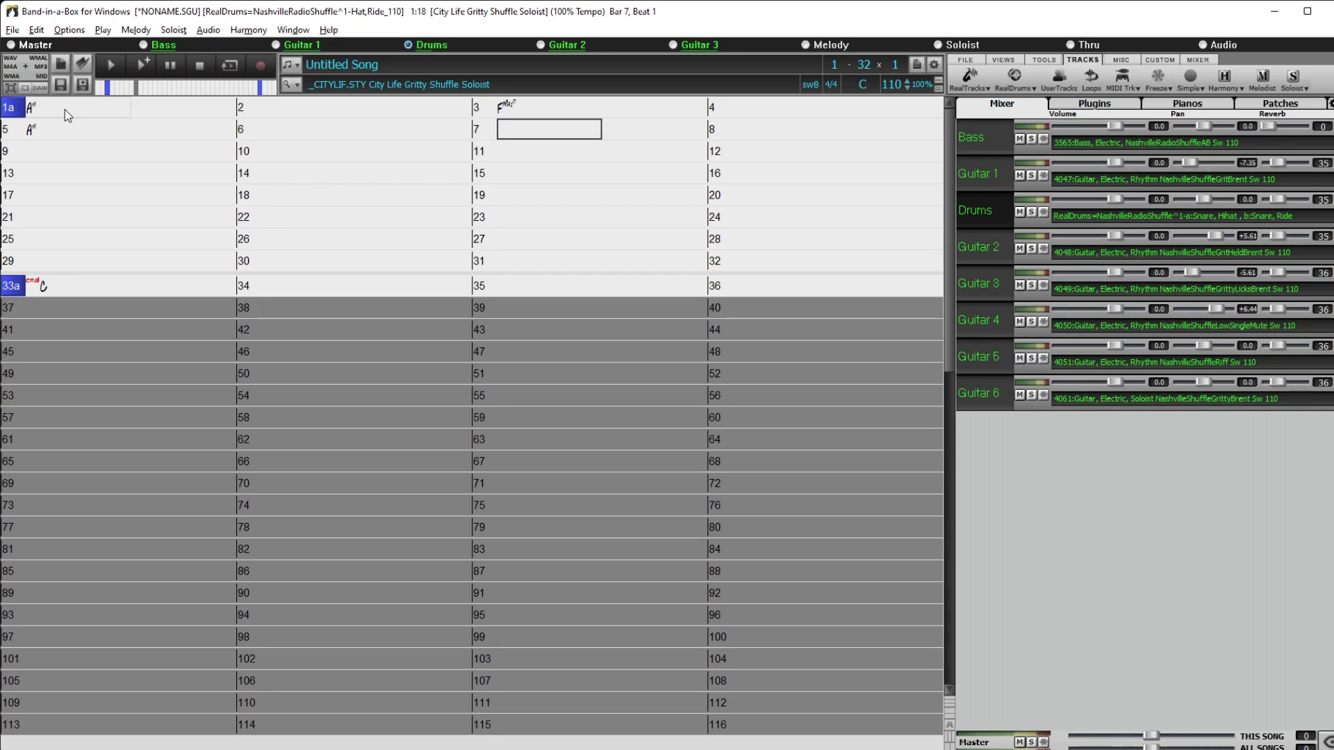
pyautogui.write('F1')
pyautogui.press('Return')
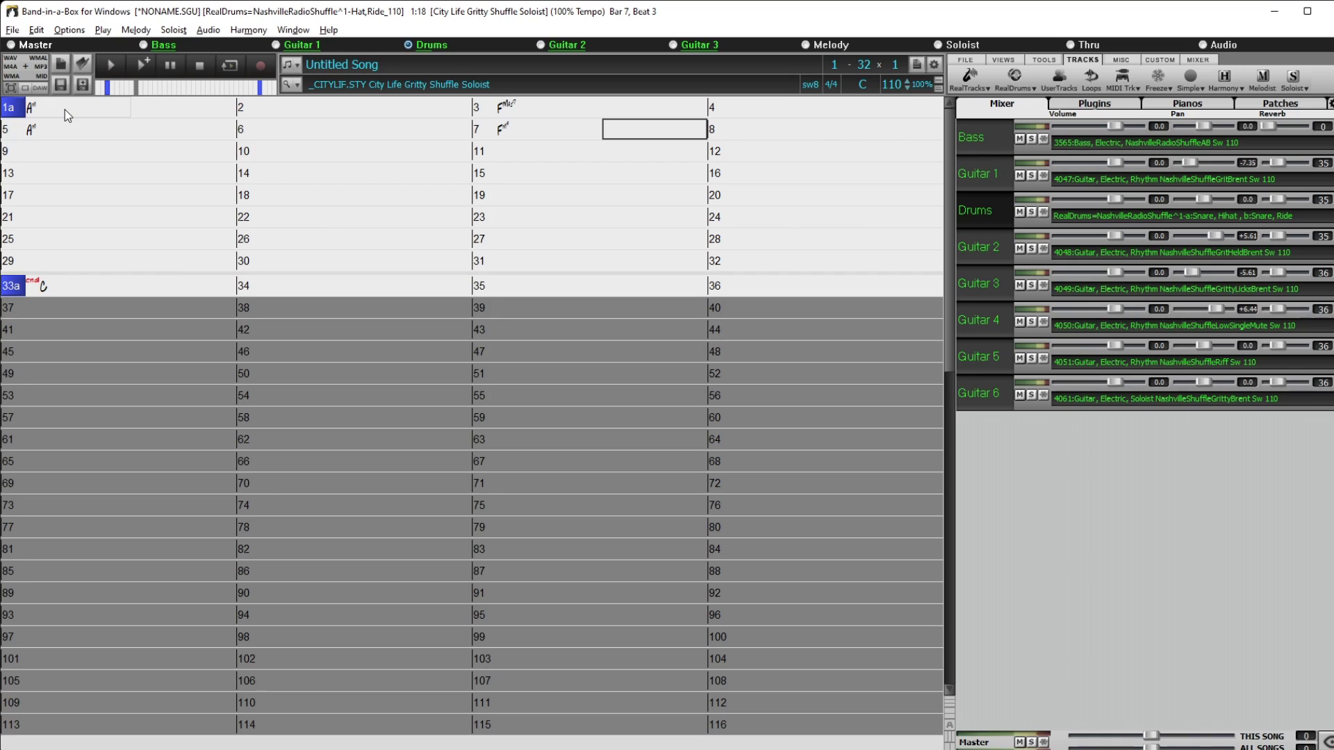
# Enter F#7 in bar 9 and mark that bar with a "b" part marker.
pyautogui.press('Right')
pyautogui.press('Right')
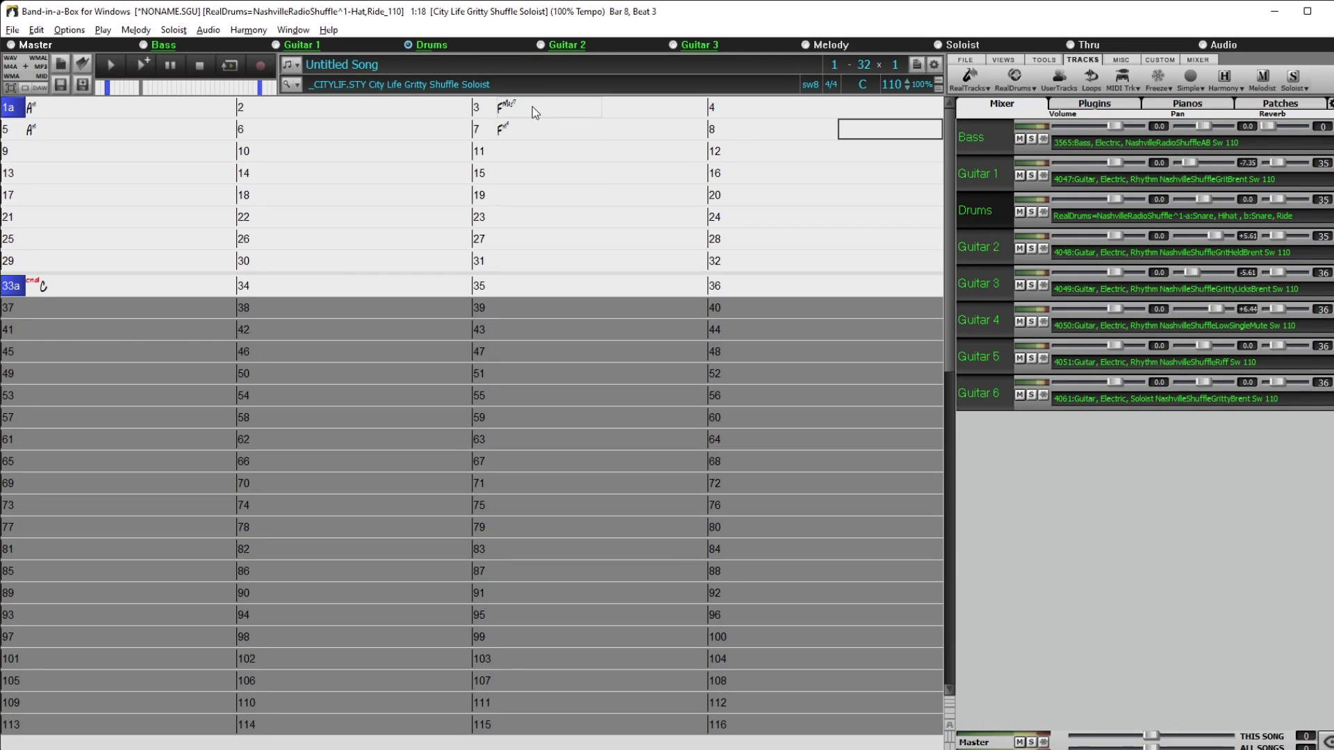
pyautogui.press('Right')
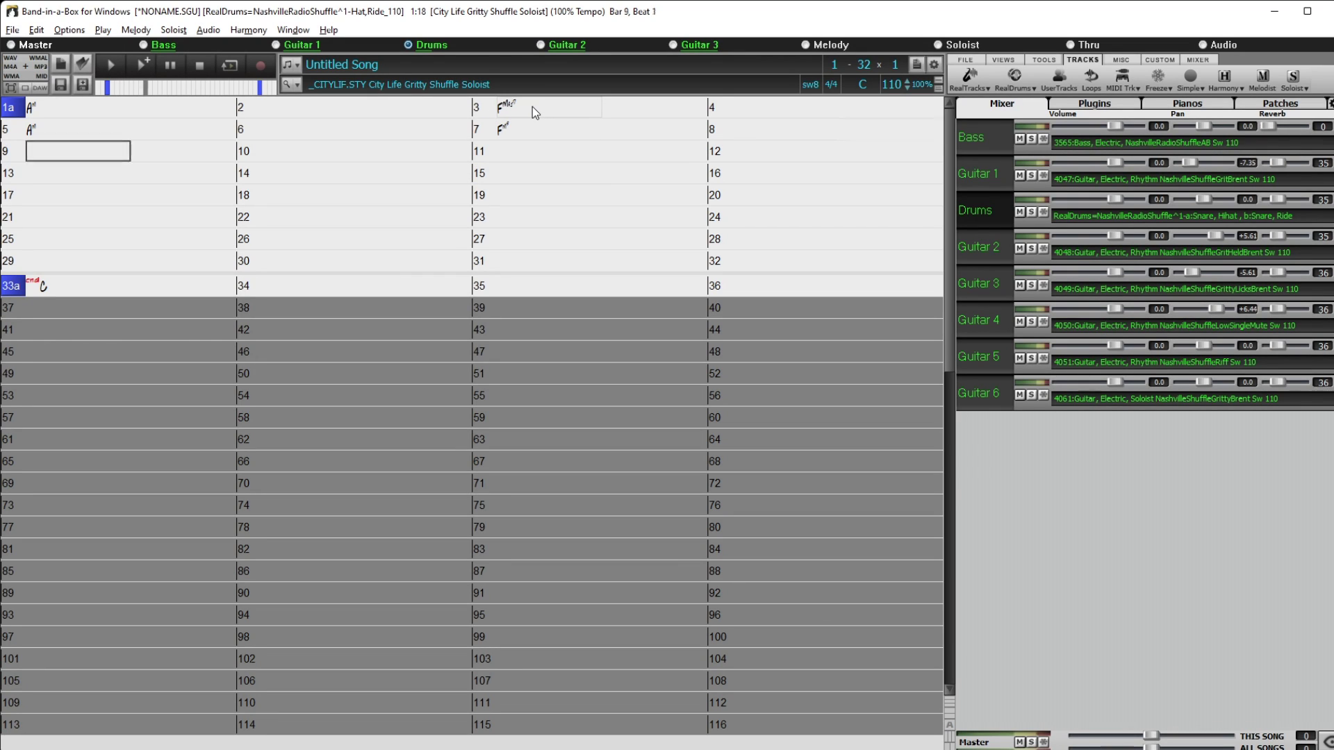
pyautogui.write('F#')
pyautogui.press('Return')
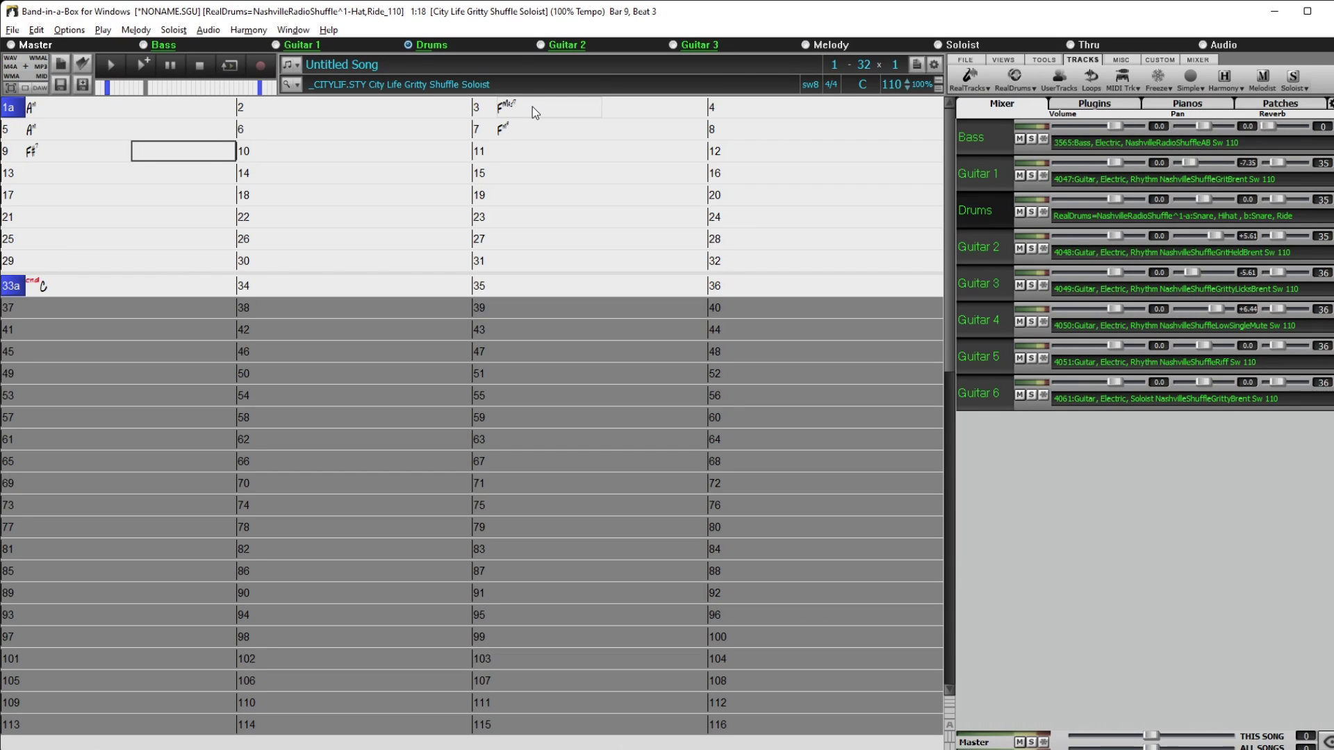
pyautogui.press('p')
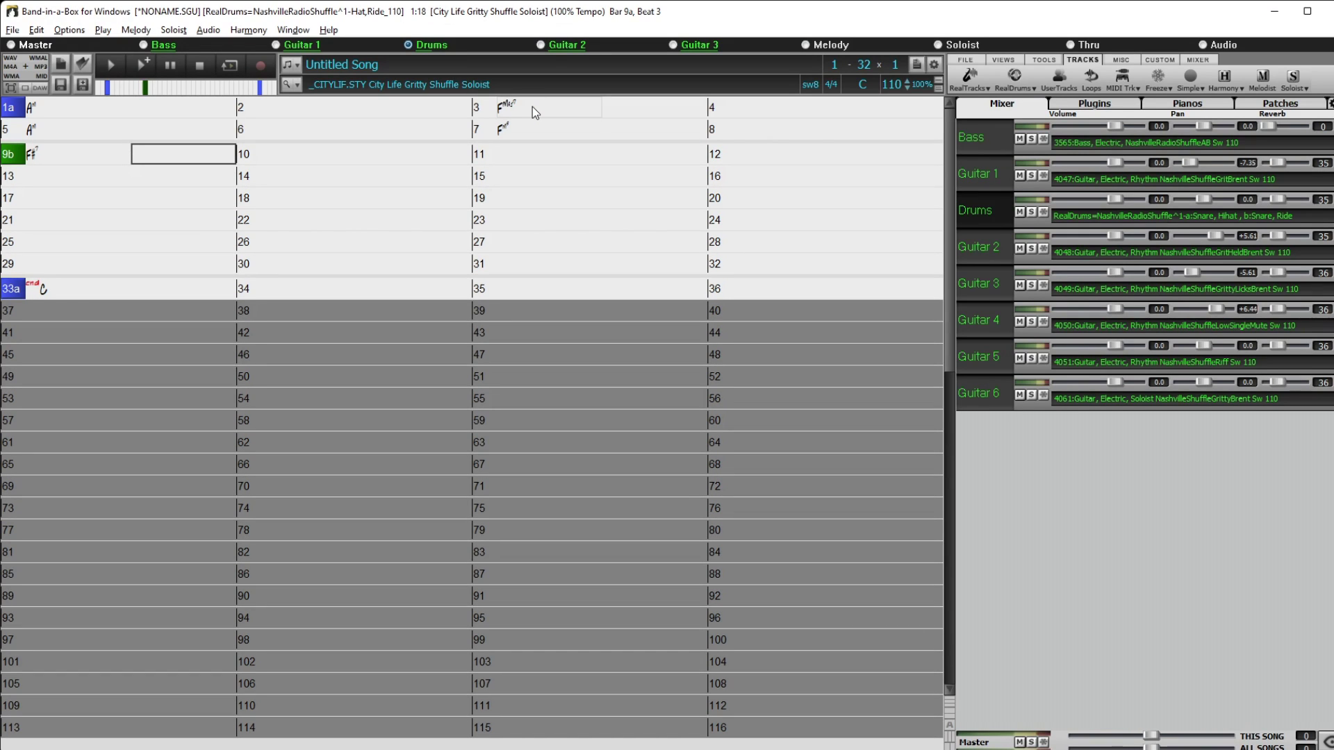
# Enter a B chord in bar 11 and F#7 in bar 13.
pyautogui.press('Right')
pyautogui.press('Right')
pyautogui.press('Right')
pyautogui.write('6')
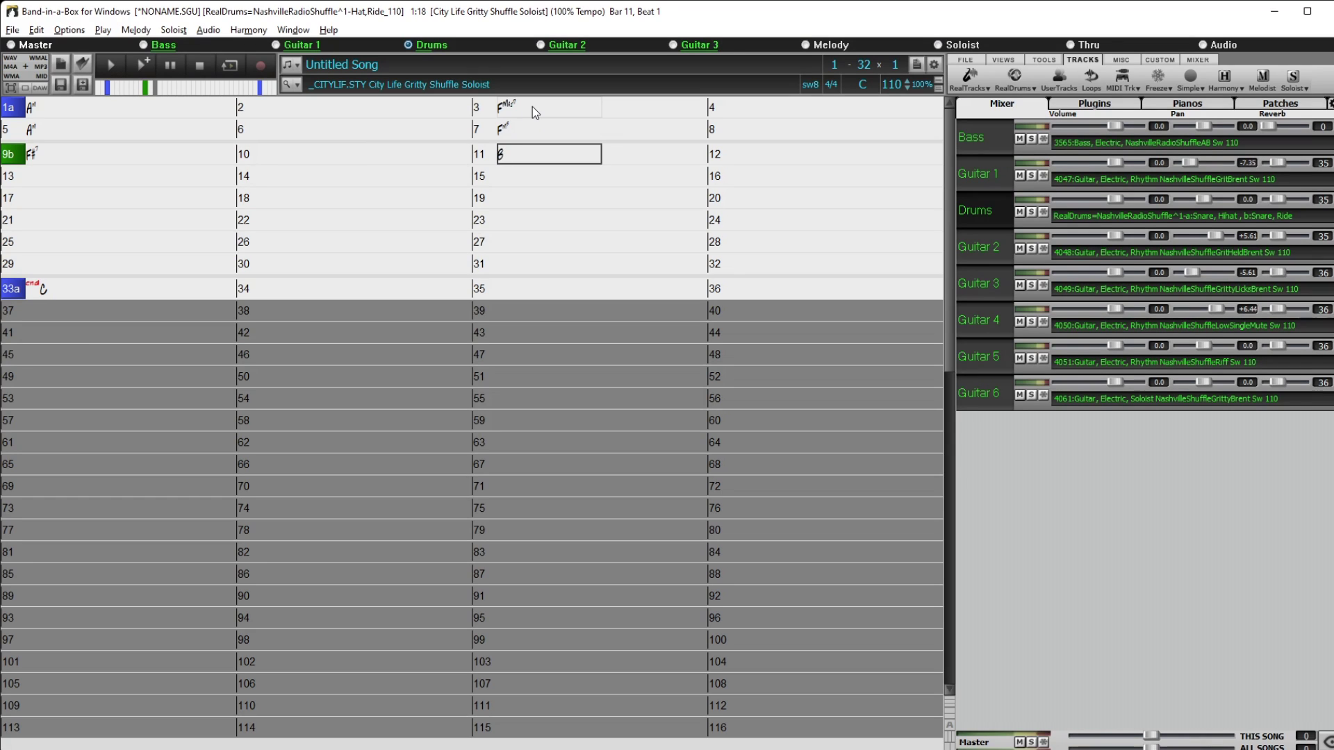
pyautogui.write('^')
pyautogui.press('Return')
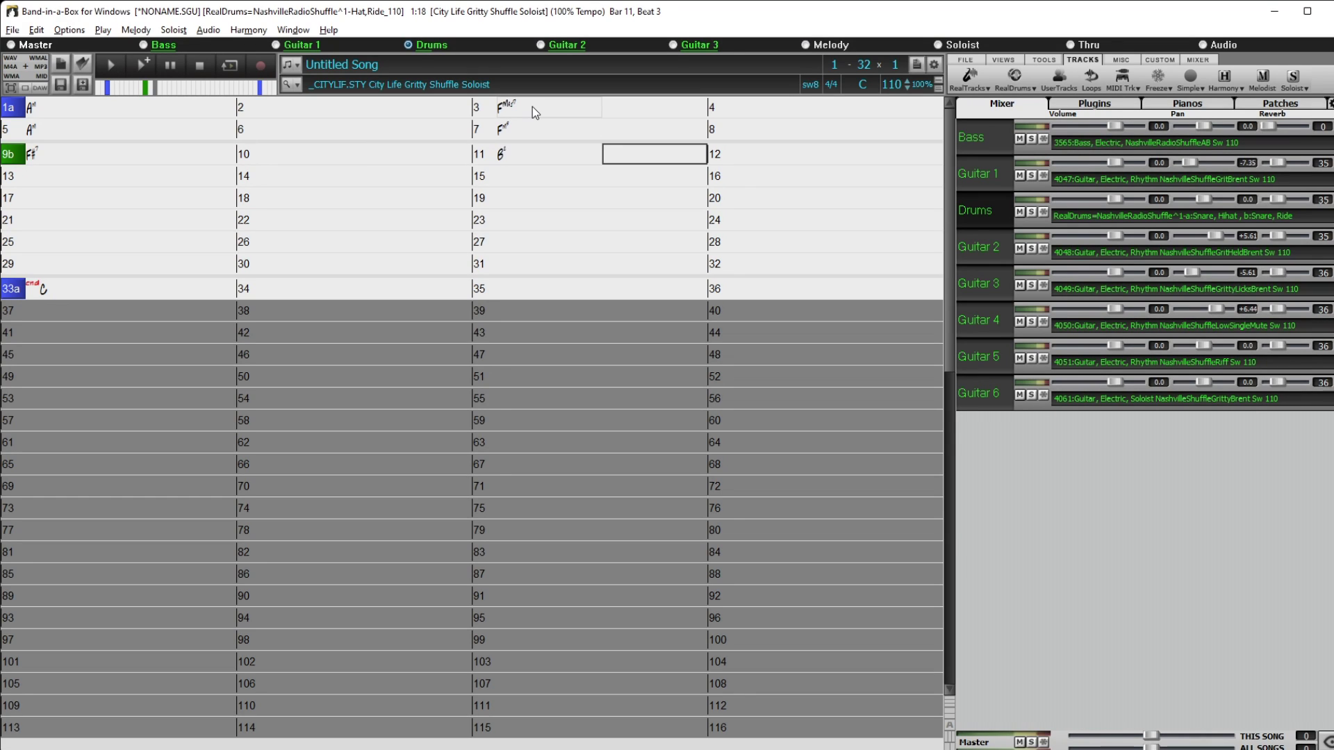
pyautogui.press('Right')
pyautogui.press('Right')
pyautogui.press('Right')
pyautogui.write('F#7')
pyautogui.press('Return')
# Enter the chord Bm in bar 15 and E7 in bar 16.
pyautogui.press('Right')
pyautogui.press('Right')
pyautogui.press('Right')
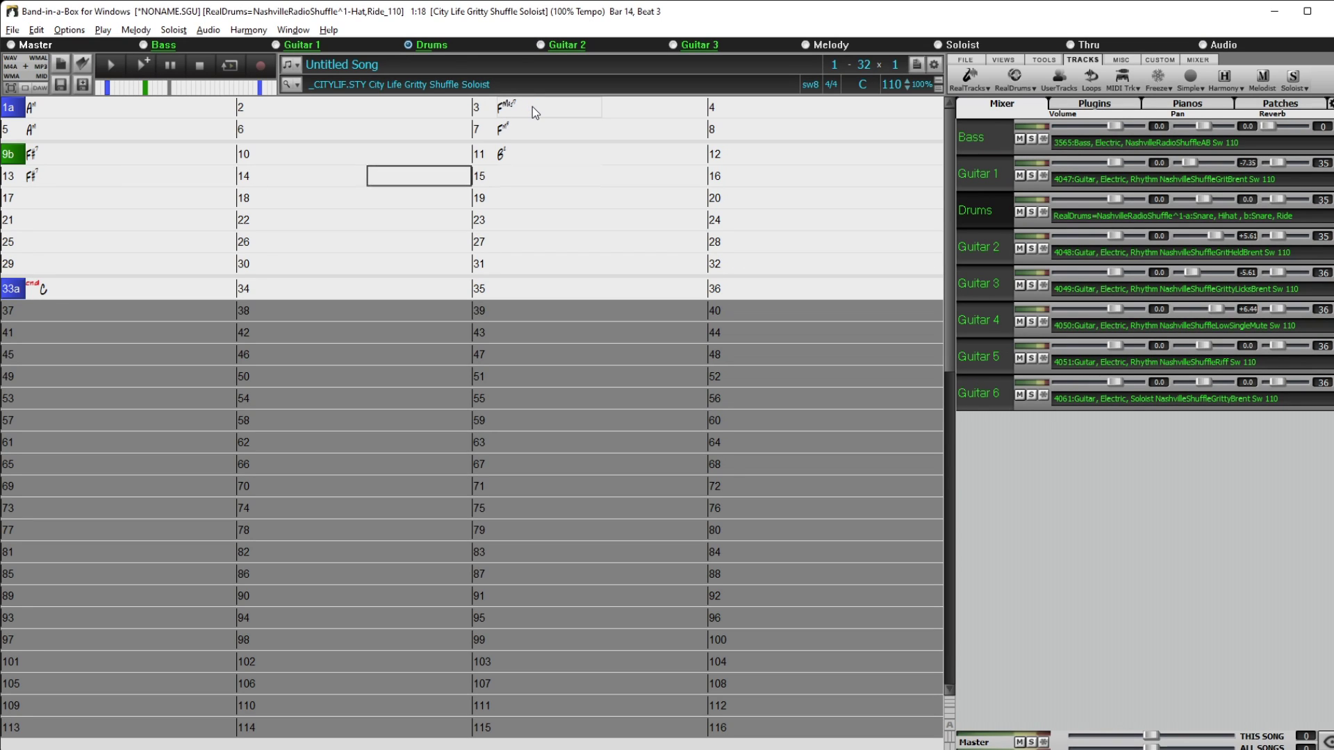
pyautogui.write('Bm')
pyautogui.press('Return')
pyautogui.press('Right')
pyautogui.write('E')
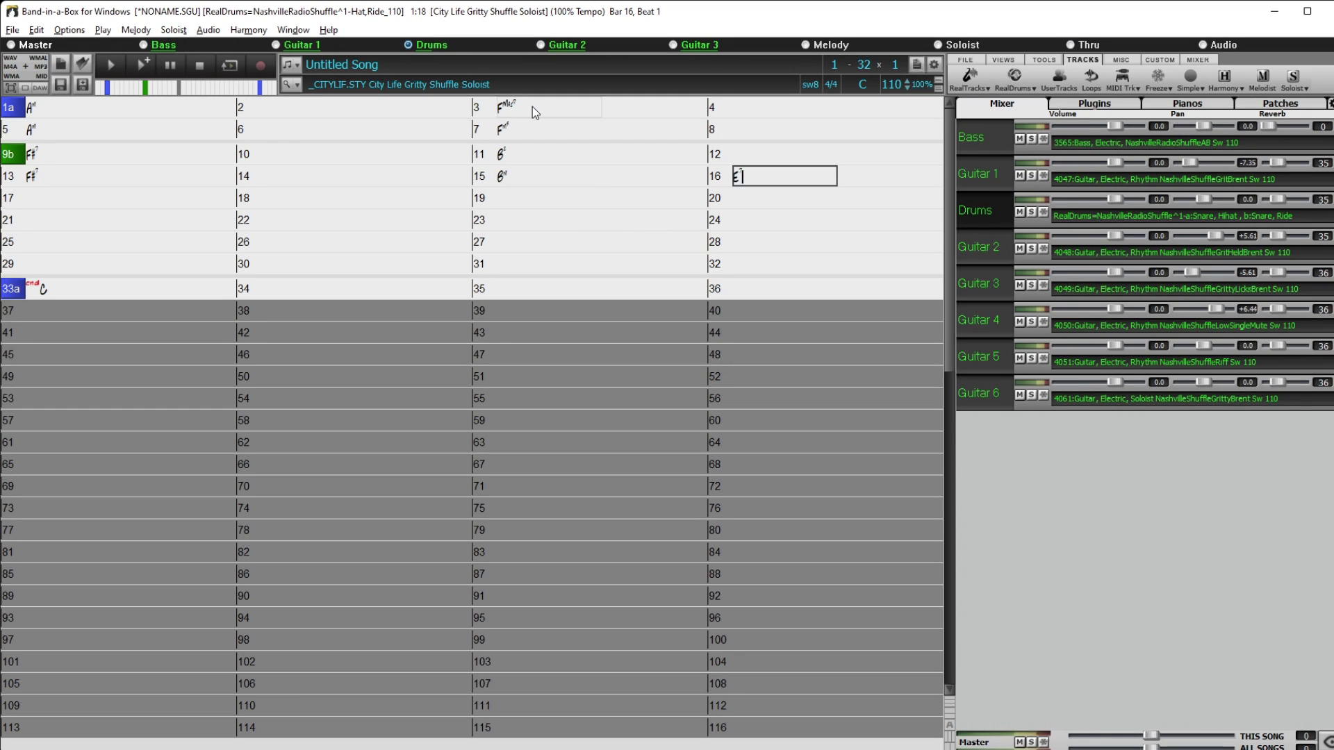
pyautogui.write('7')
pyautogui.press('Return')
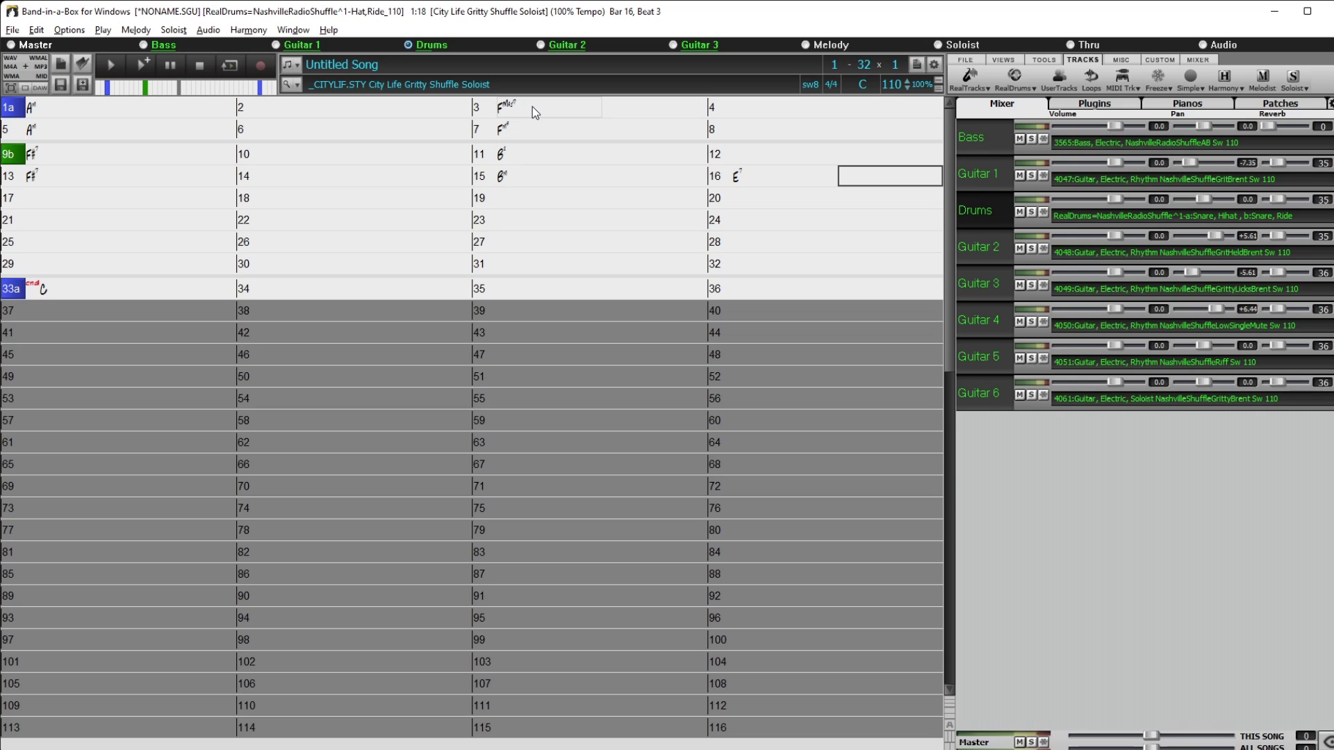
# Copy the chords and part markers of the first 16 bars into bars 17 to 32.
pyautogui.press('Right')
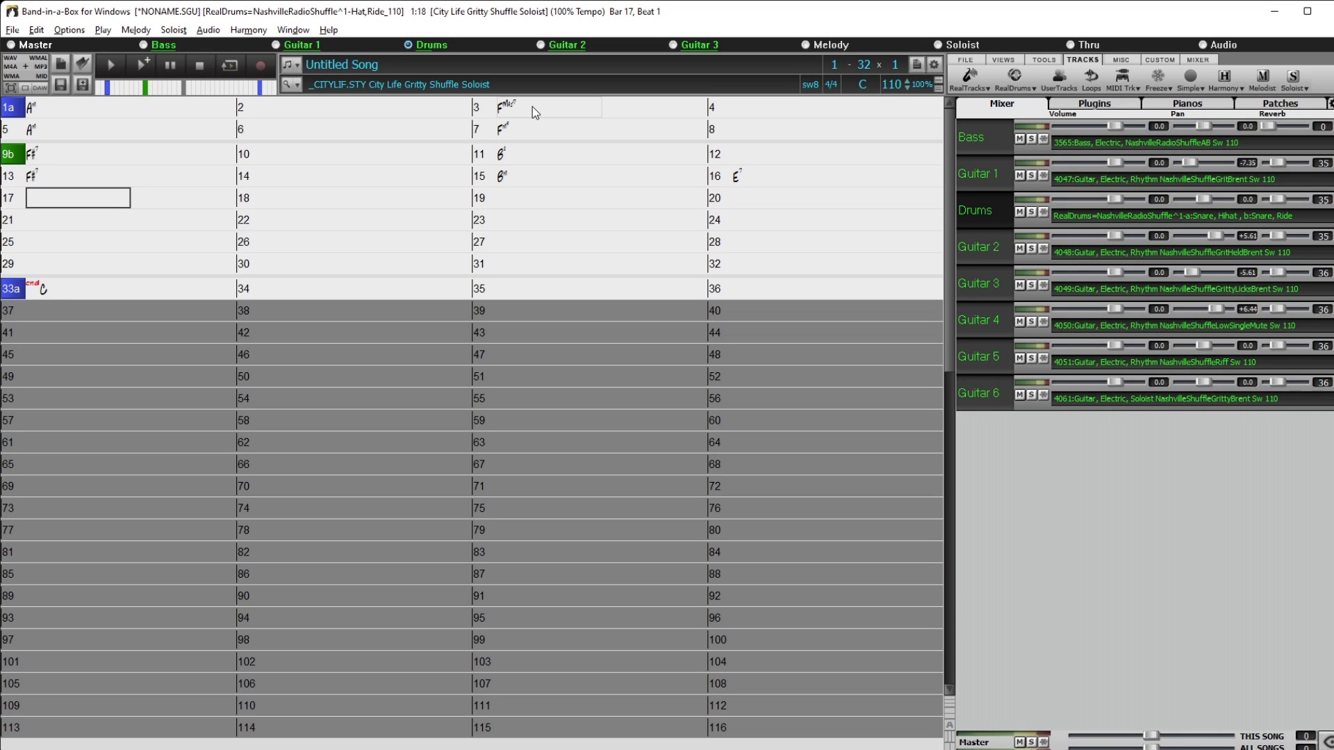
pyautogui.write('K')
pyautogui.press('Return')
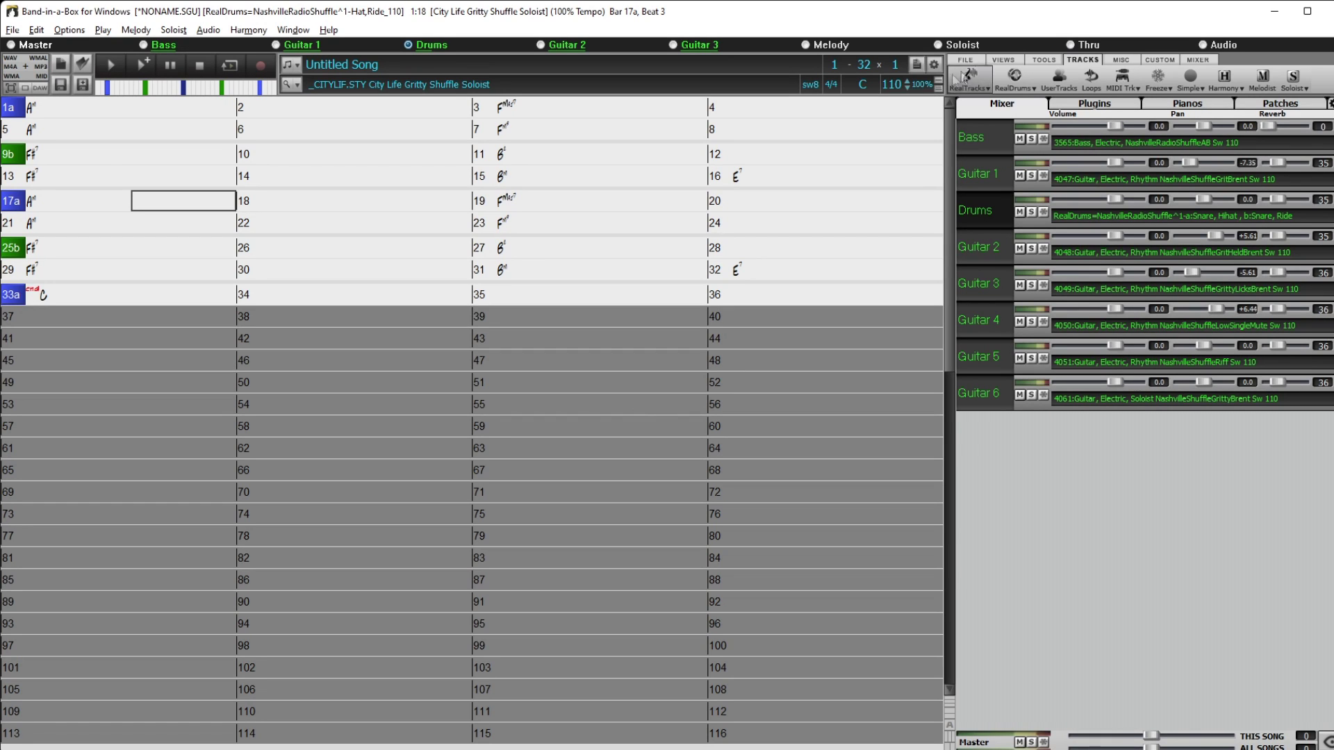
# Change the type of chord display to Nashville Notation.
pyautogui.click(1005, 61)
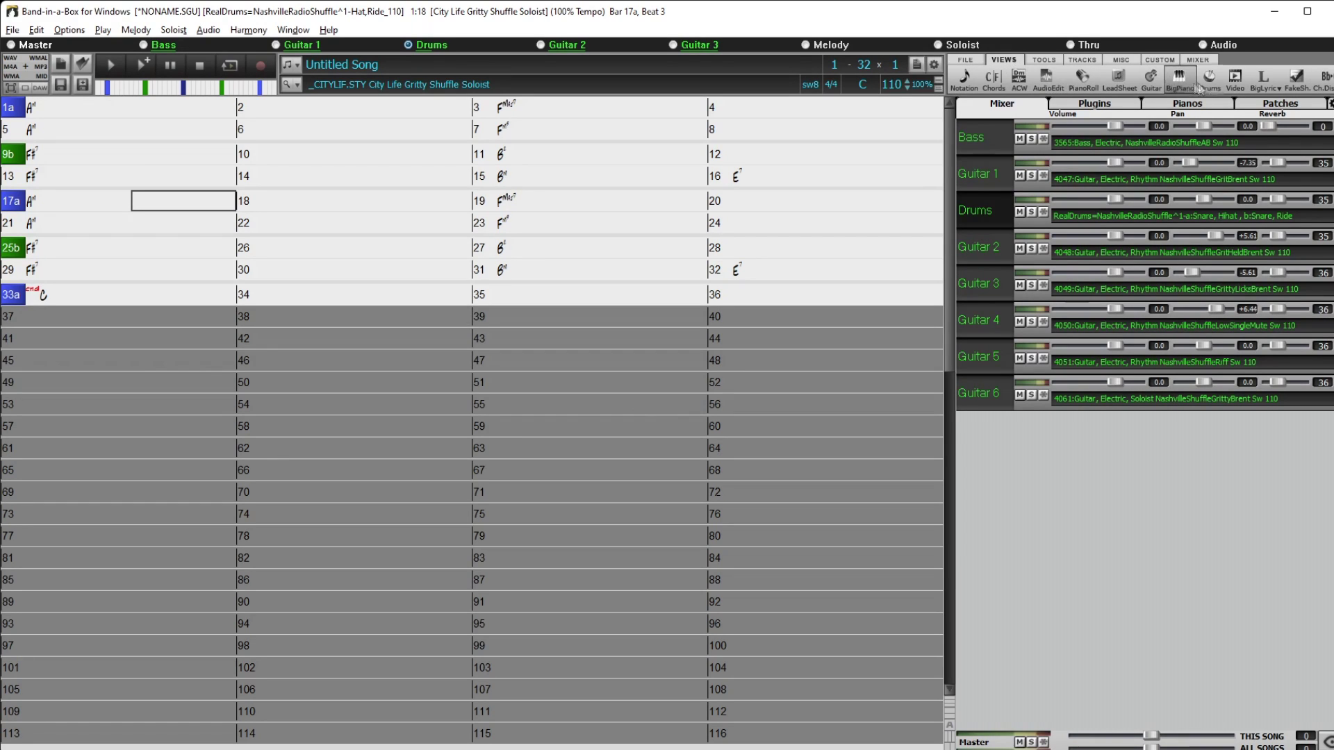
pyautogui.click(1324, 78)
pyautogui.moveTo(1215, 159)
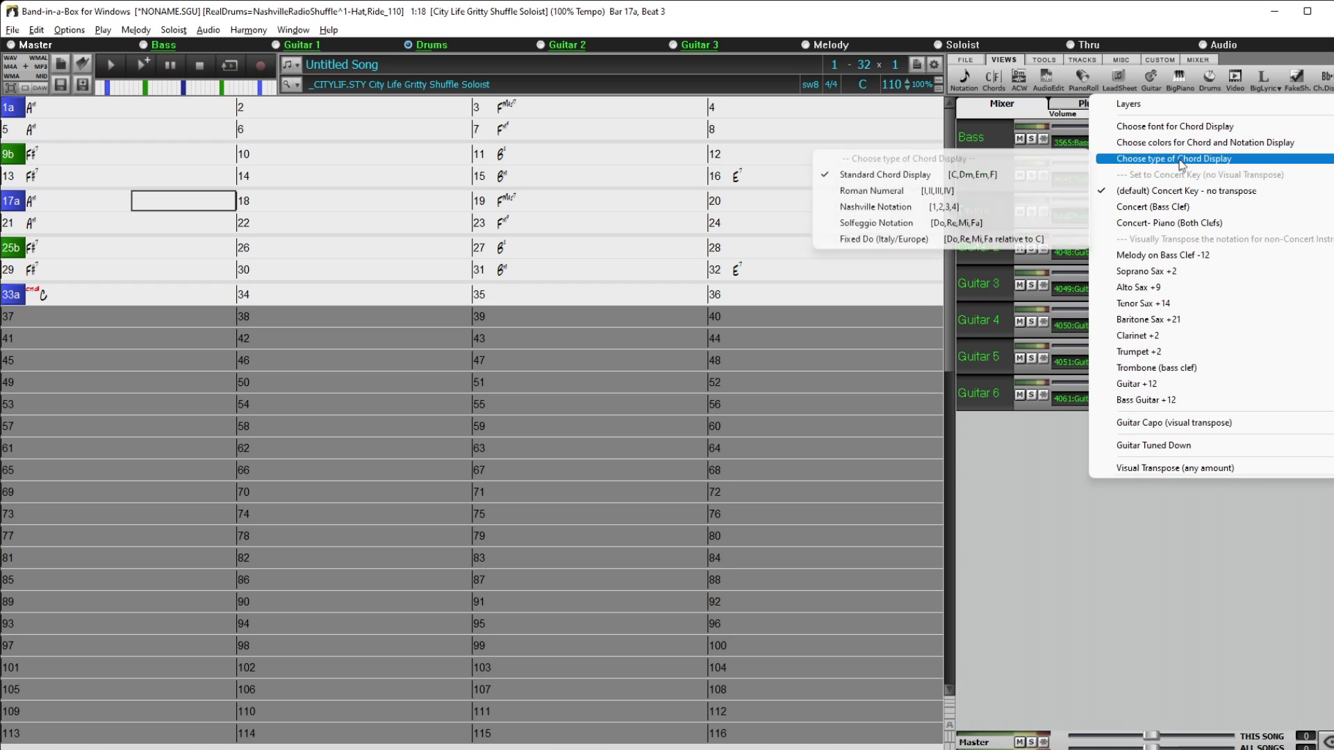
pyautogui.click(949, 206)
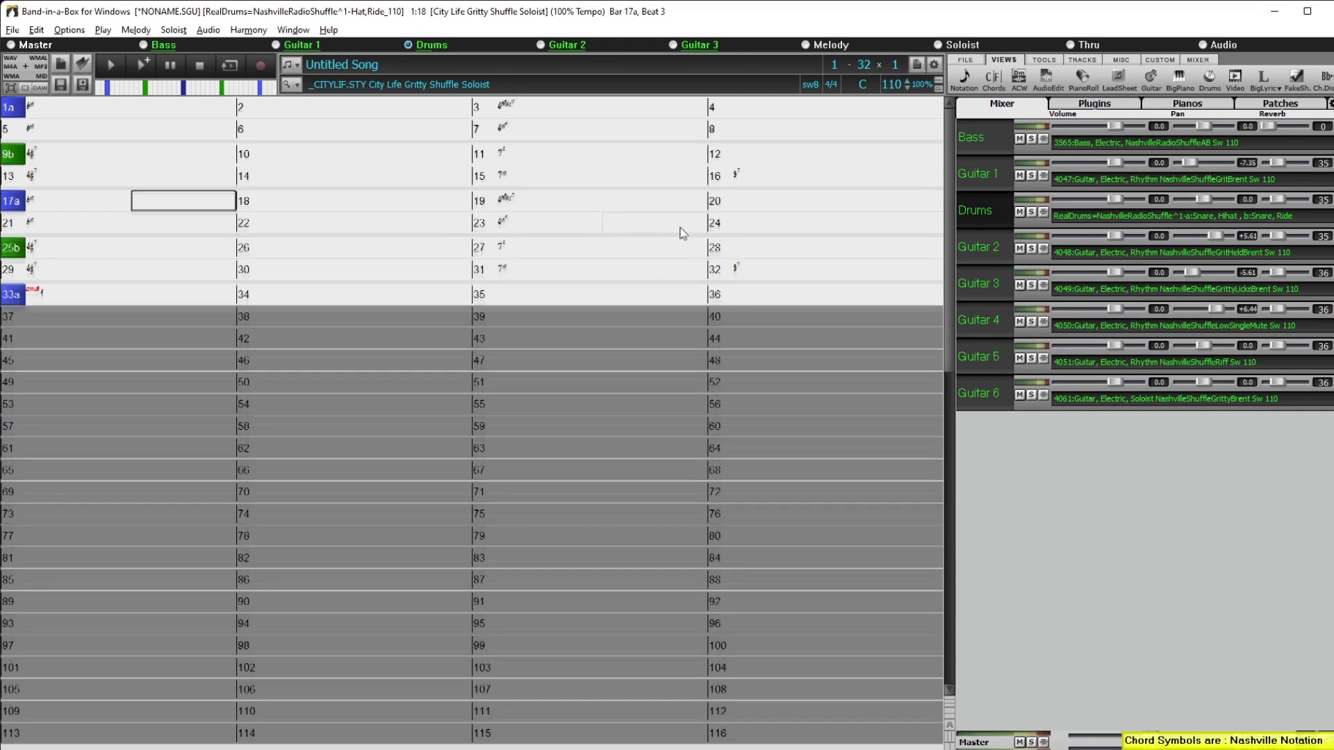
# Enlarge the chord sheet text and set the key signature to Am without transposing the chords.
pyautogui.scroll(4, 681, 233)
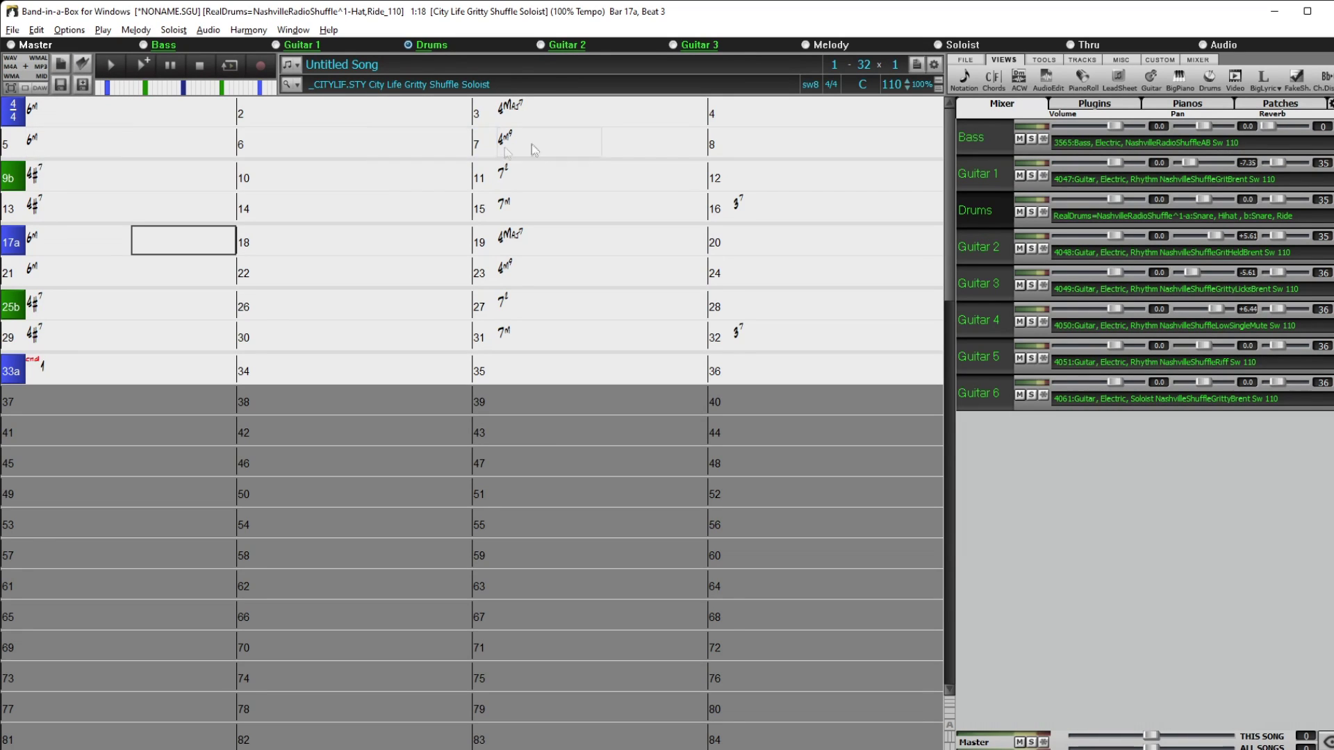
pyautogui.click(863, 84)
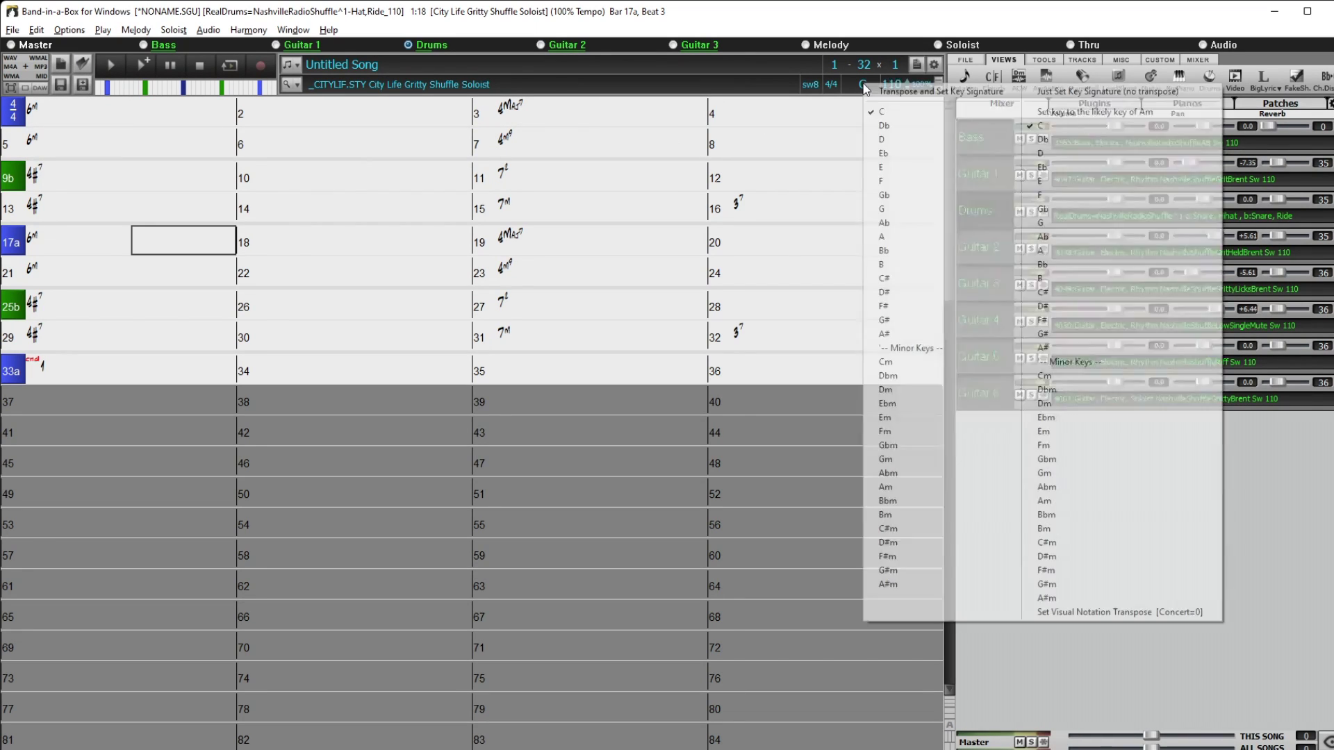
pyautogui.click(1109, 507)
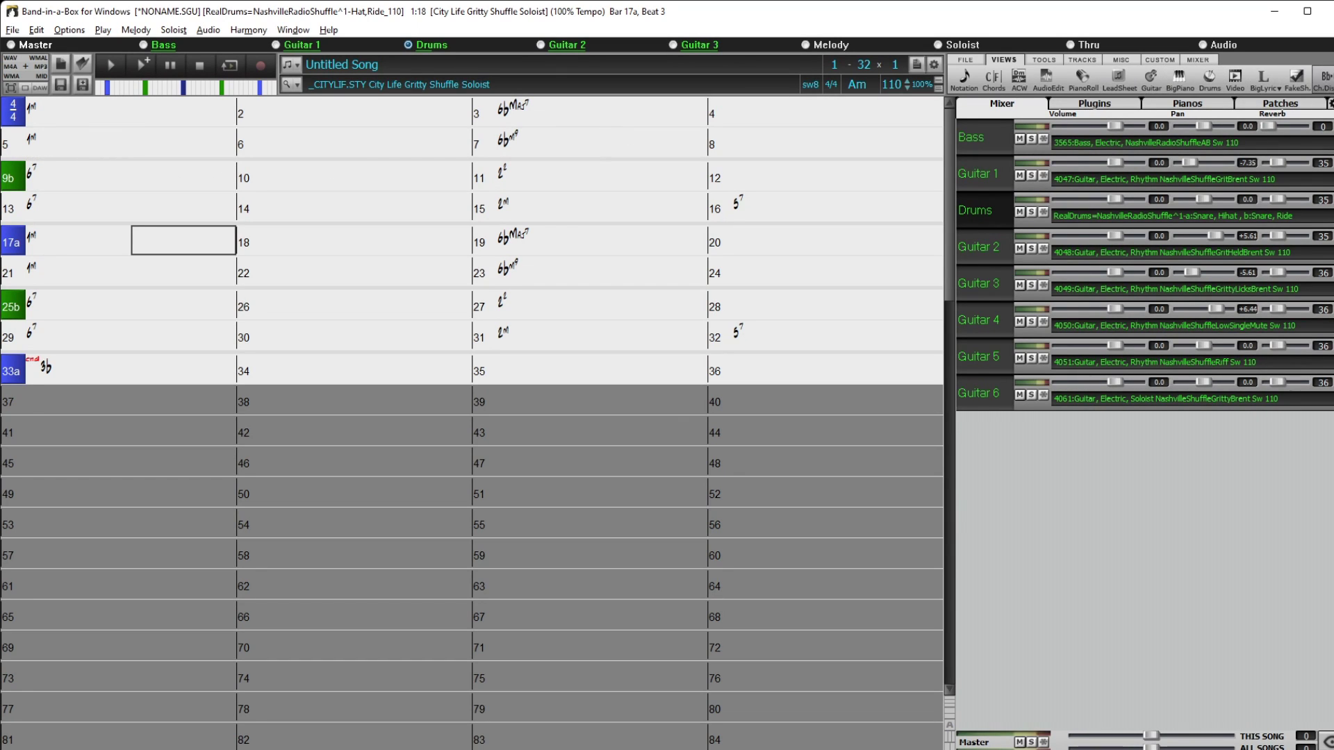
# Change the type of chord display to Standard Chord Display.
pyautogui.click(1324, 77)
pyautogui.moveTo(1171, 163)
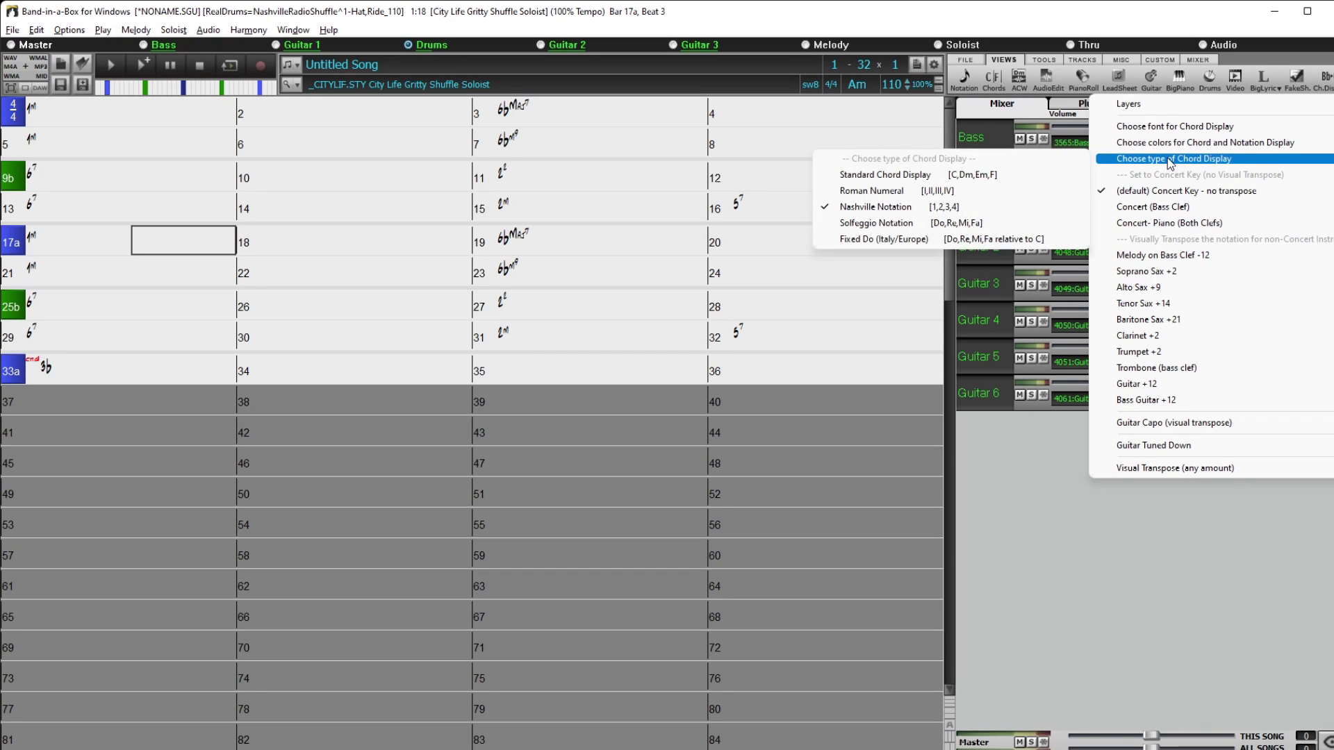
pyautogui.click(1032, 177)
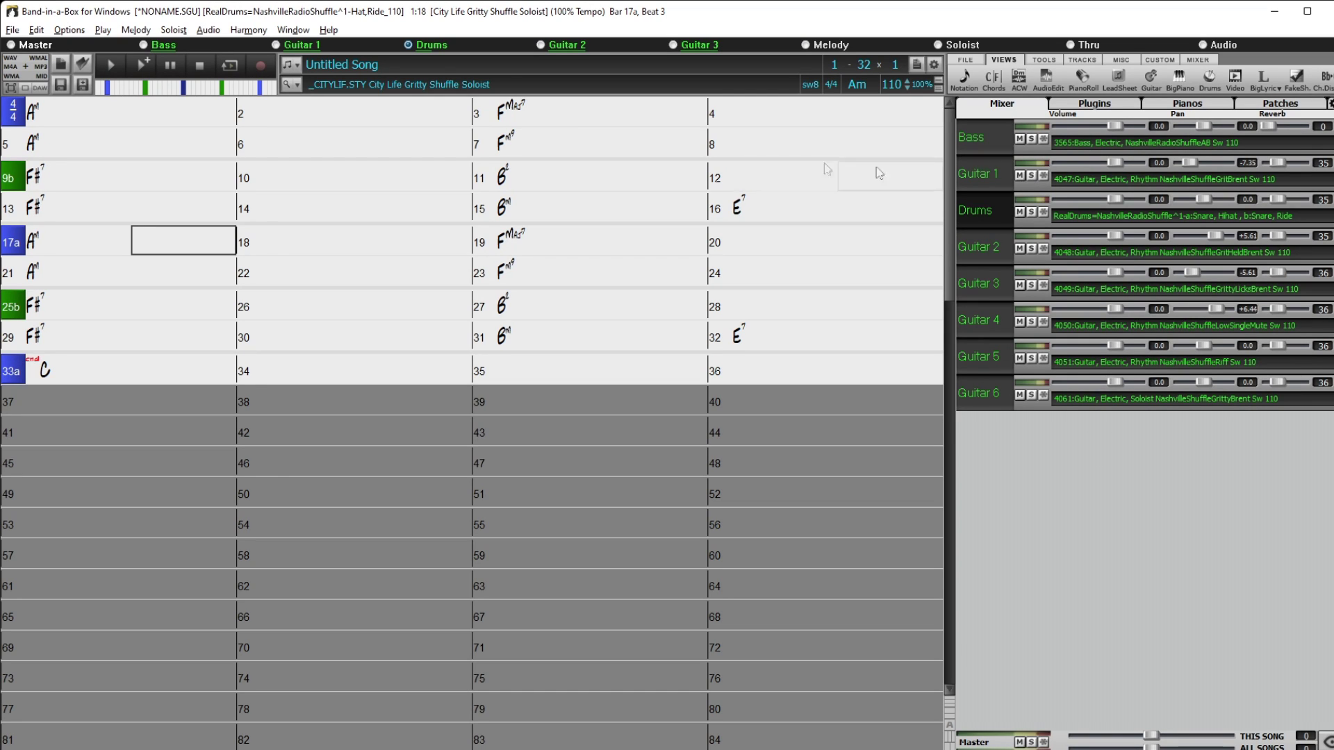
# Filter the StylePicker list by "synthmaster" and audition the Picnic Funky Indie Synth Pop style's premade demo.
pyautogui.click(286, 84)
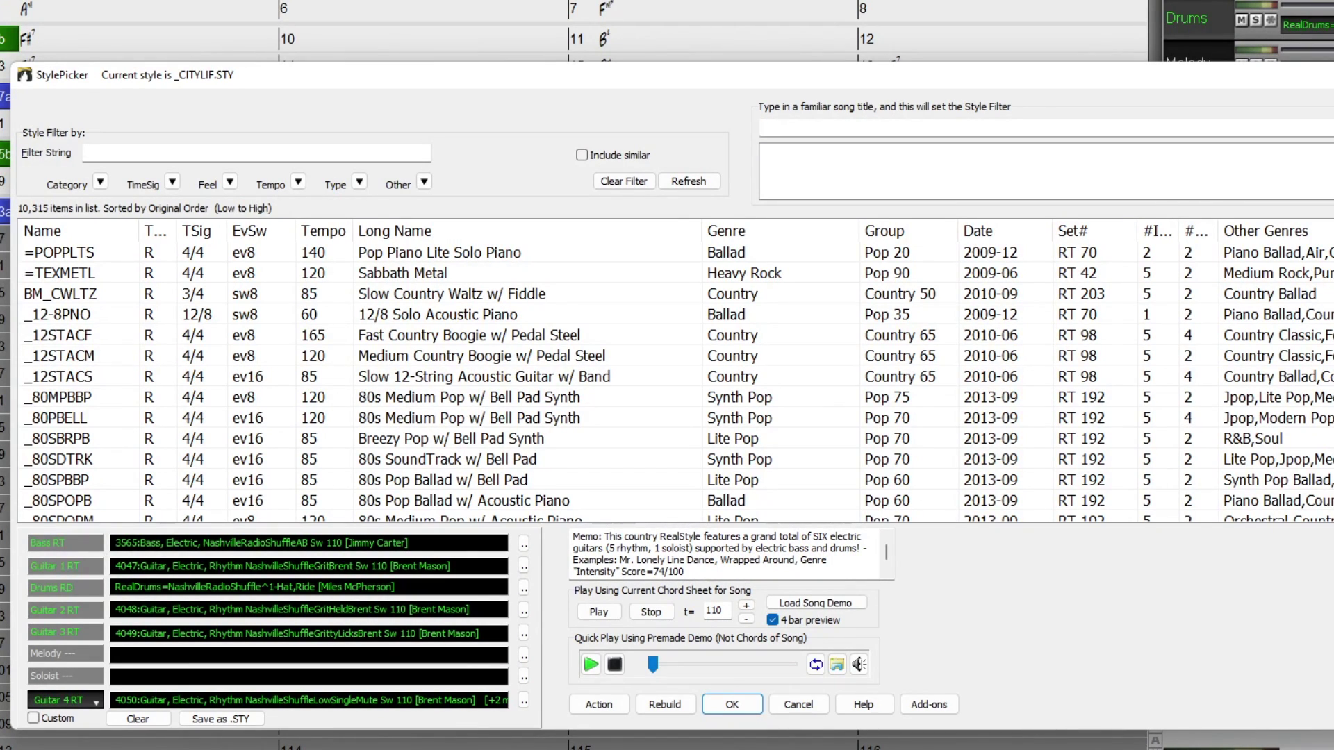
pyautogui.click(175, 153)
pyautogui.write('synthmaster')
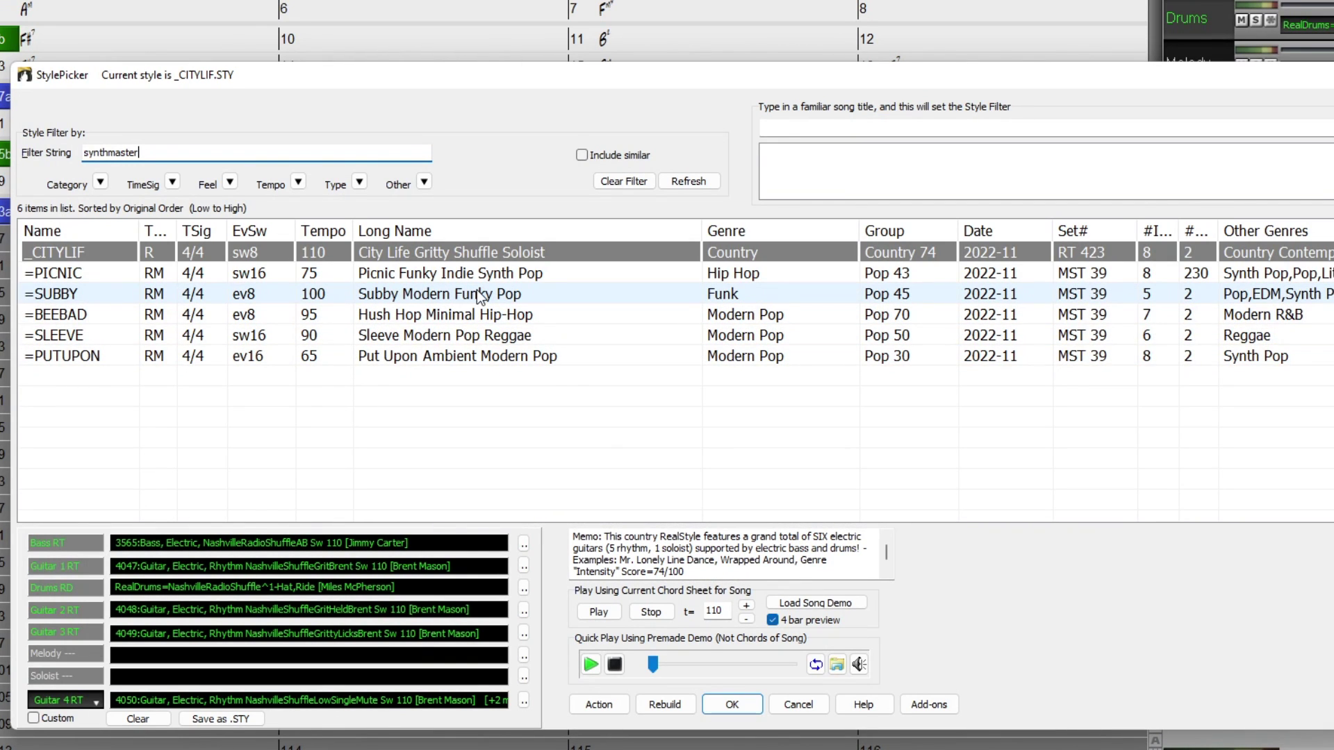
pyautogui.press('Tab')
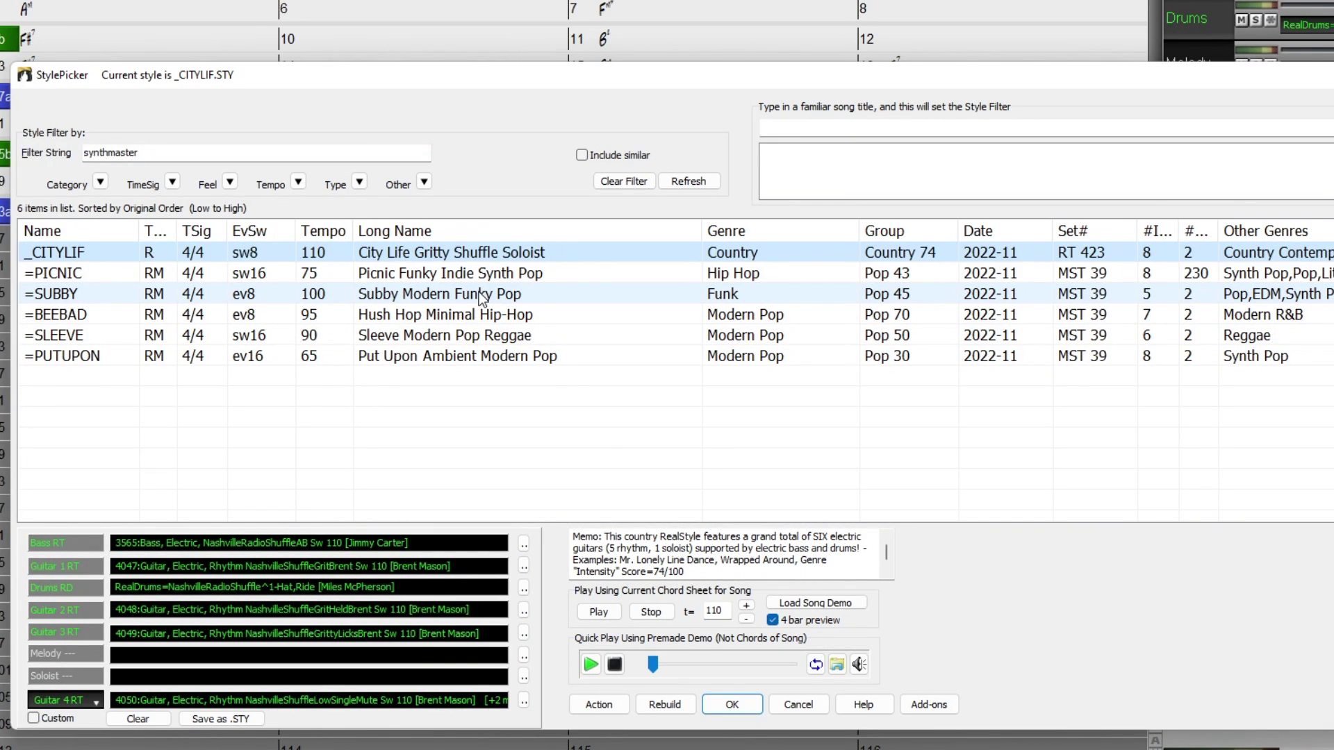
pyautogui.click(452, 273)
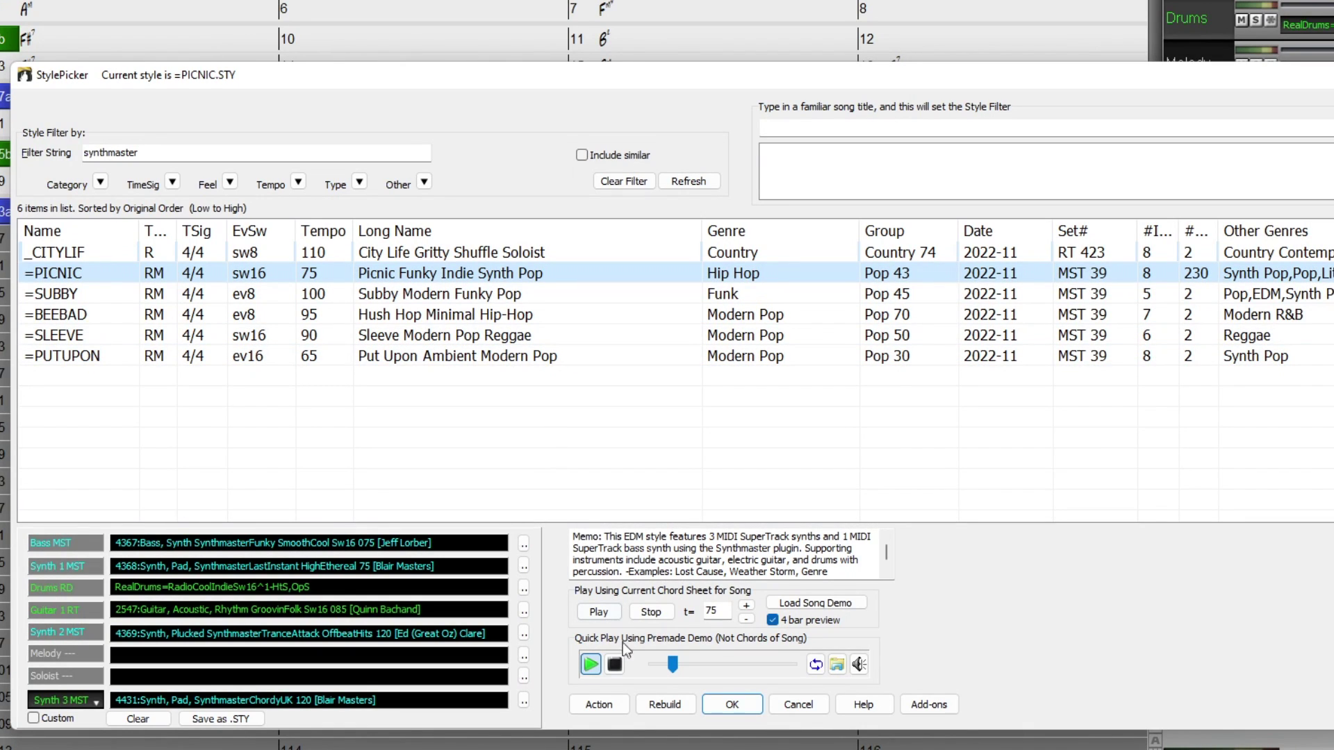
pyautogui.click(615, 665)
# Enable the StylePicker option that makes double-clicking a style play the chordsheet chords instead of the premade demo.
pyautogui.click(614, 703)
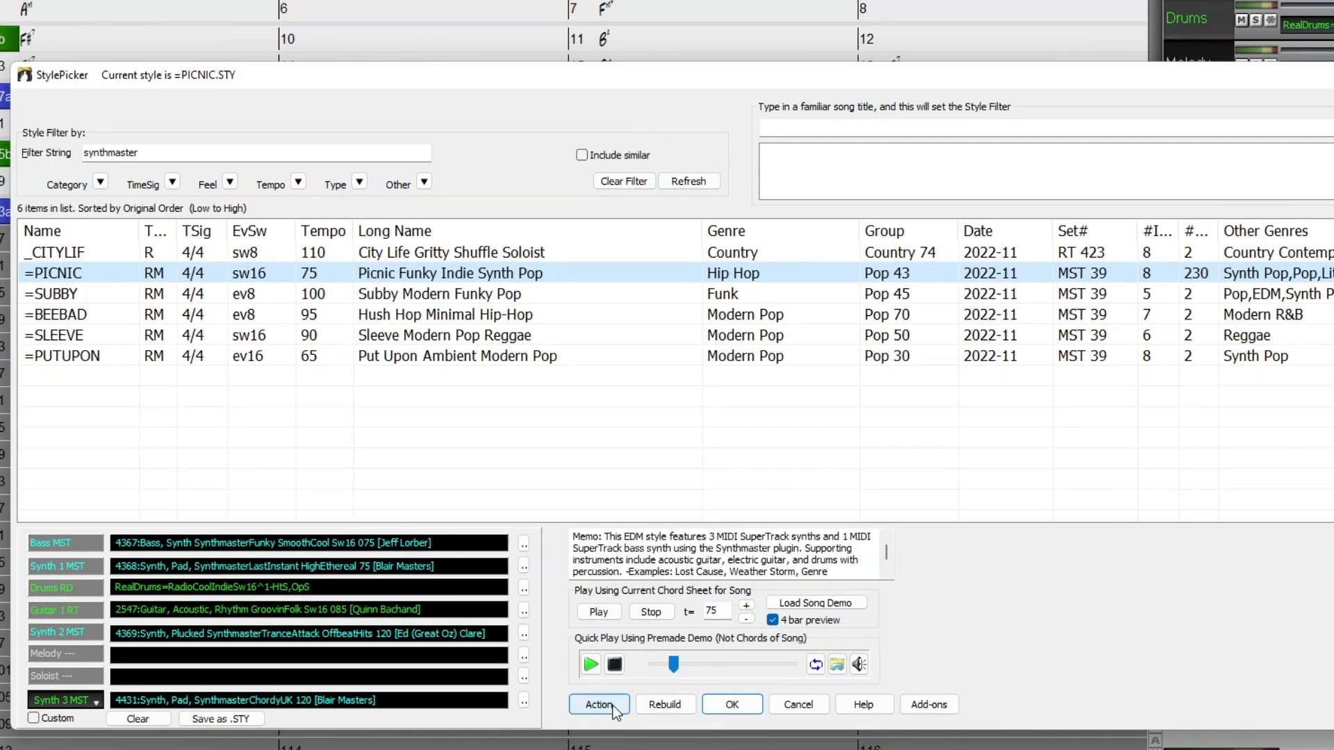
pyautogui.click(656, 474)
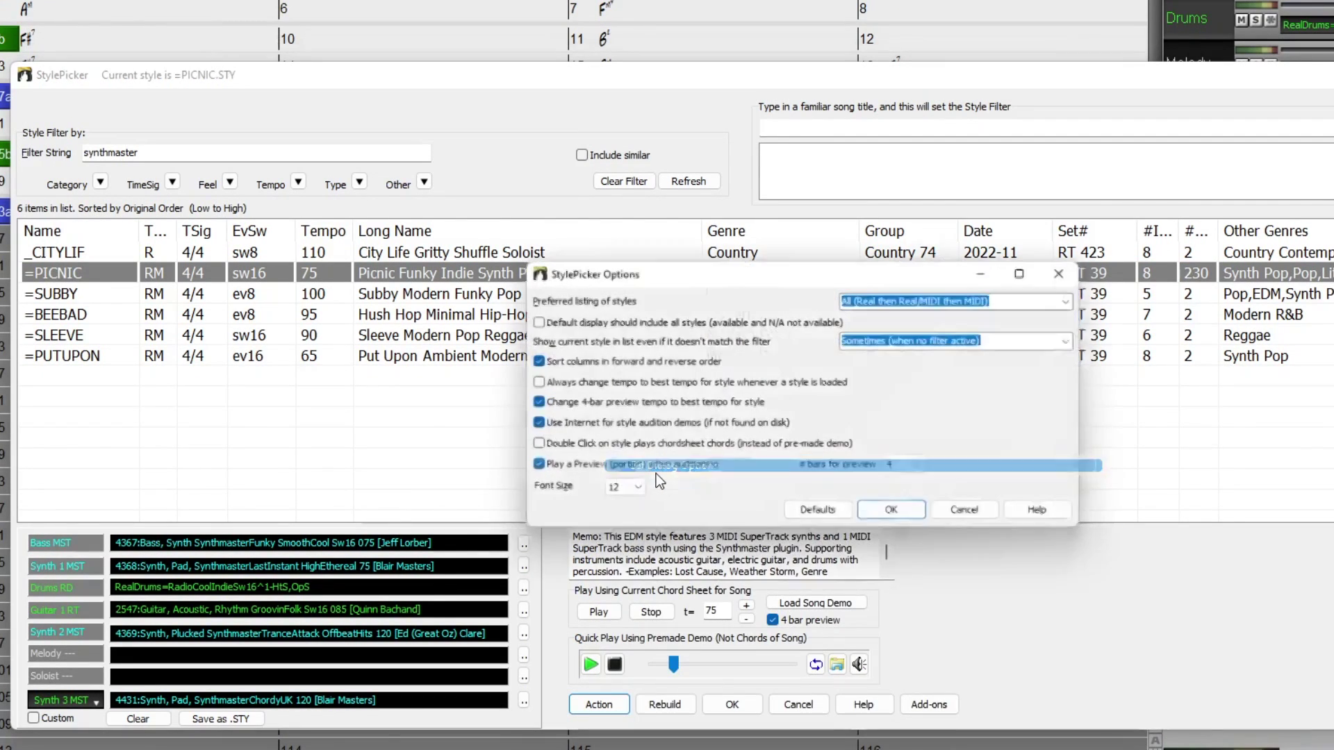
pyautogui.click(532, 448)
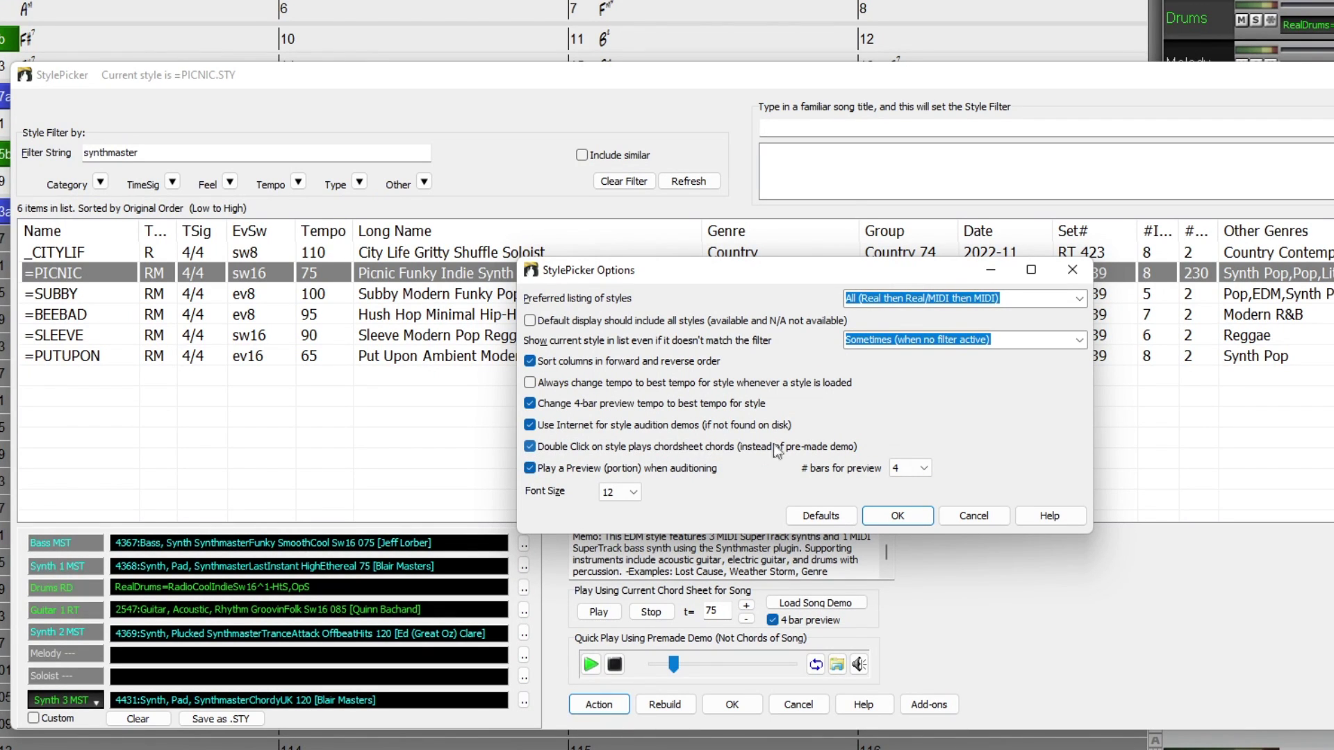
pyautogui.moveTo(776, 445)
pyautogui.click(920, 519)
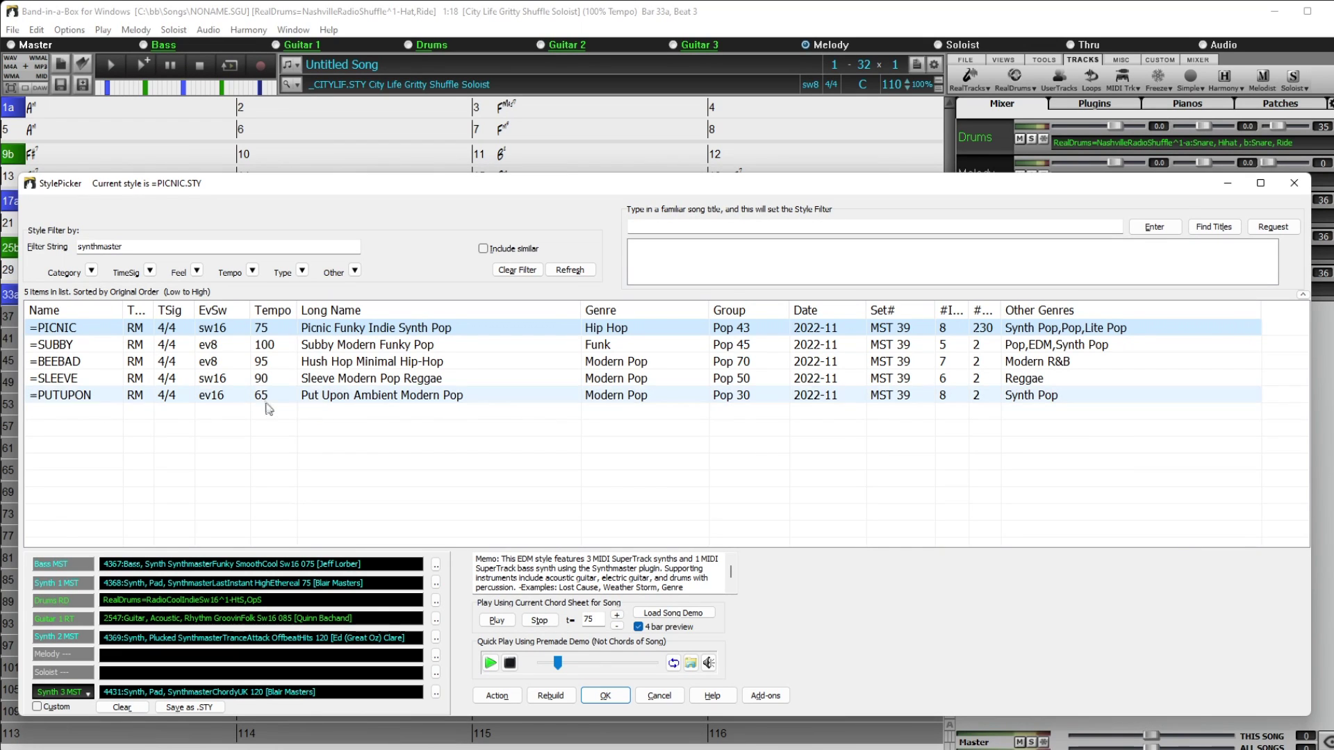
# Audition the Put Upon Ambient Modern Pop and Subby Modern Funky Pop styles with the song's chords, and stop playback.
pyautogui.click(331, 394)
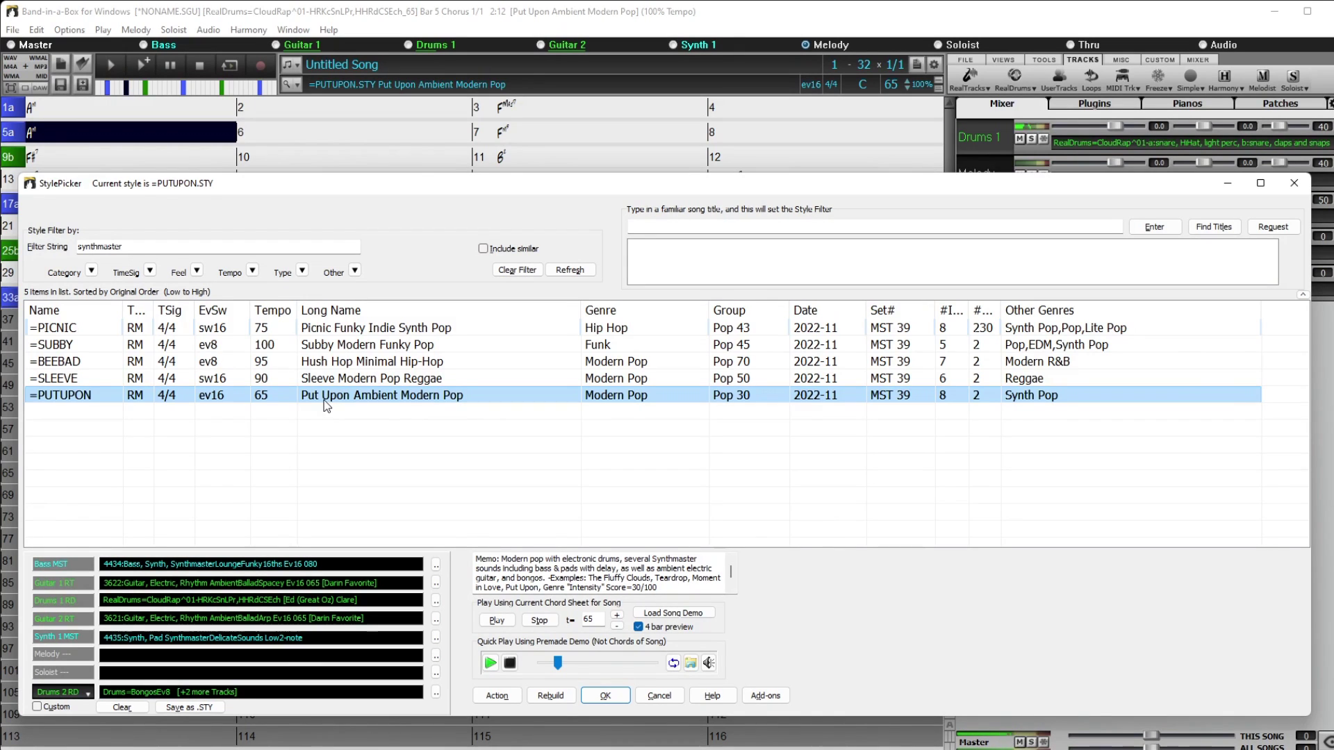
pyautogui.click(341, 345)
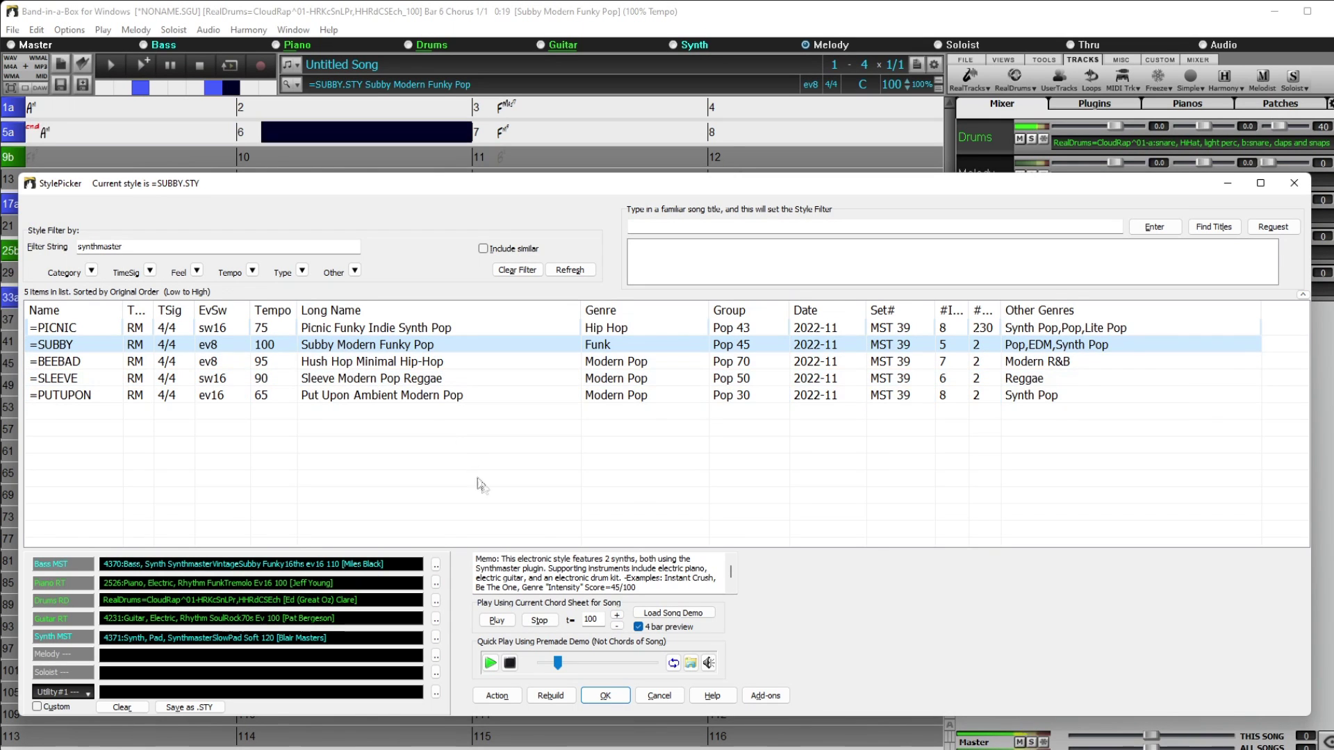
pyautogui.click(540, 621)
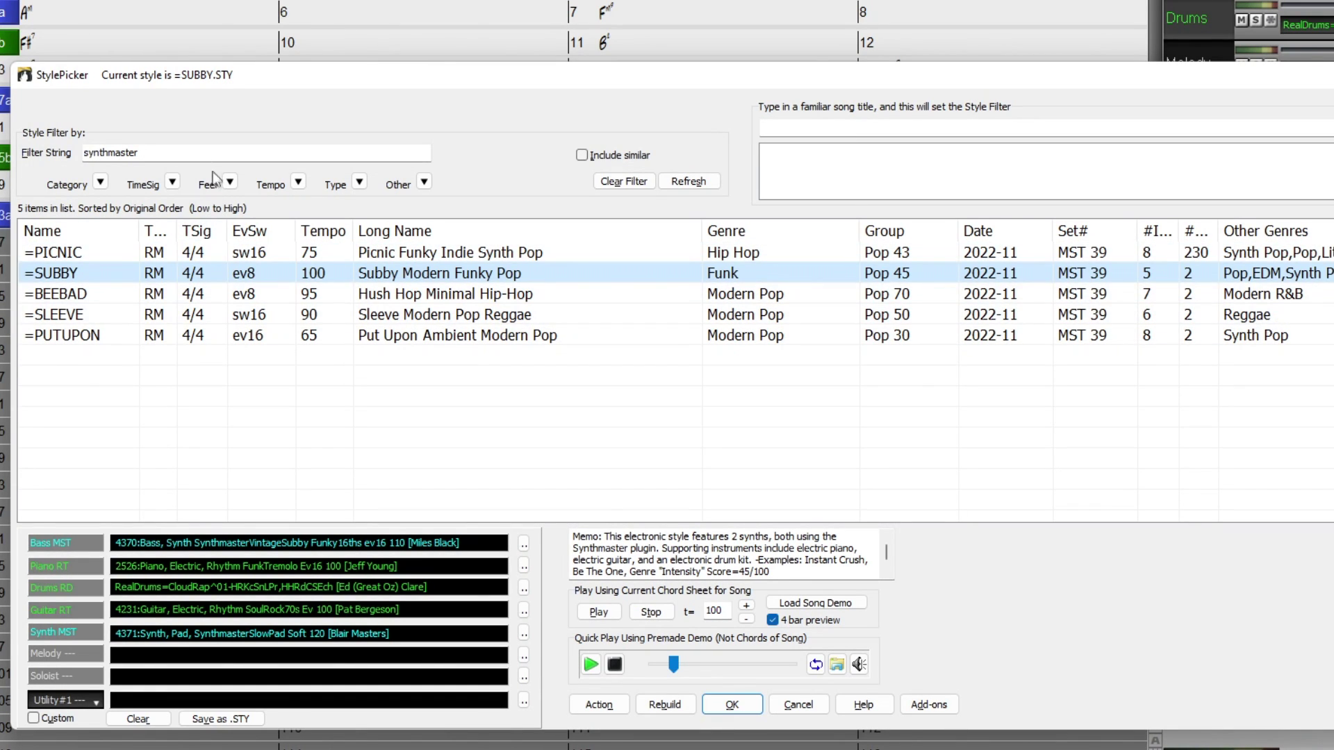
# Filter the StylePicker list by "metronome" and load the METRONM2 style, Metronome, 4-4, Beat 1 Accented.
pyautogui.click(204, 152)
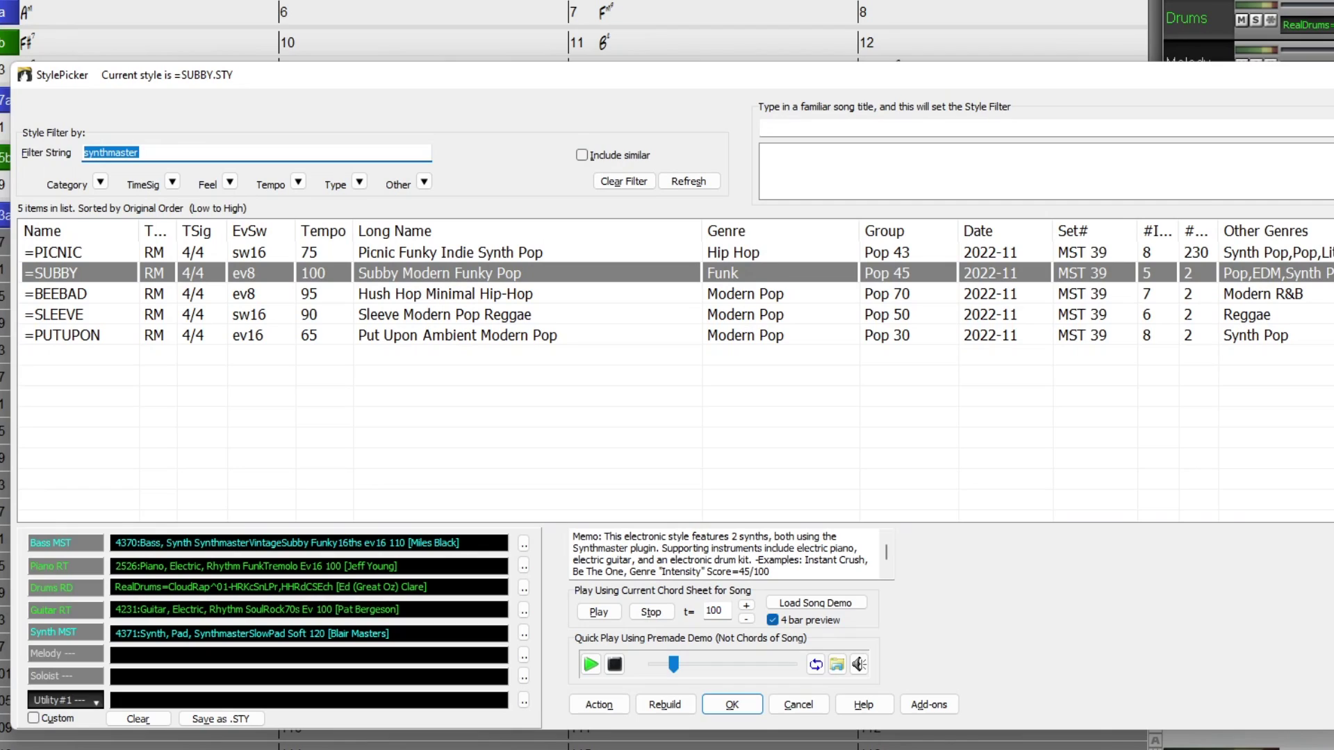
pyautogui.write('metronome')
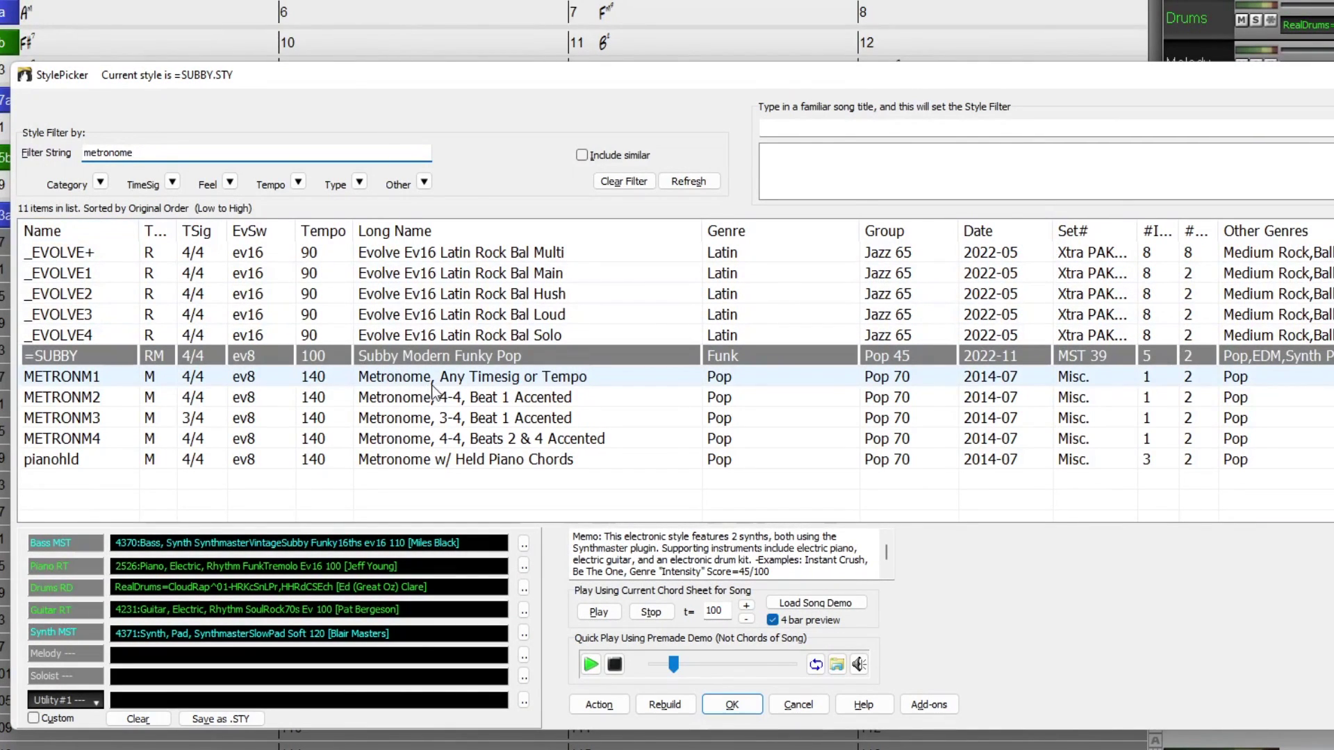
pyautogui.click(410, 396)
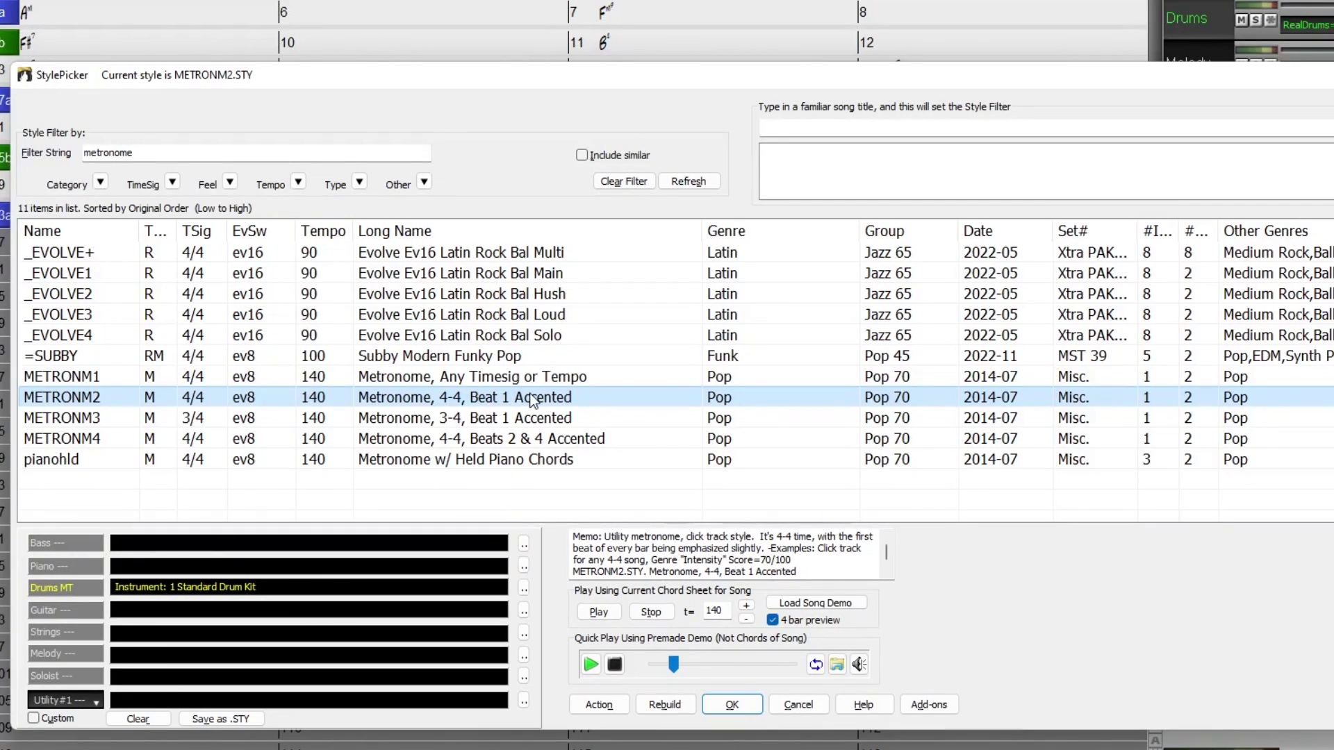
pyautogui.click(734, 702)
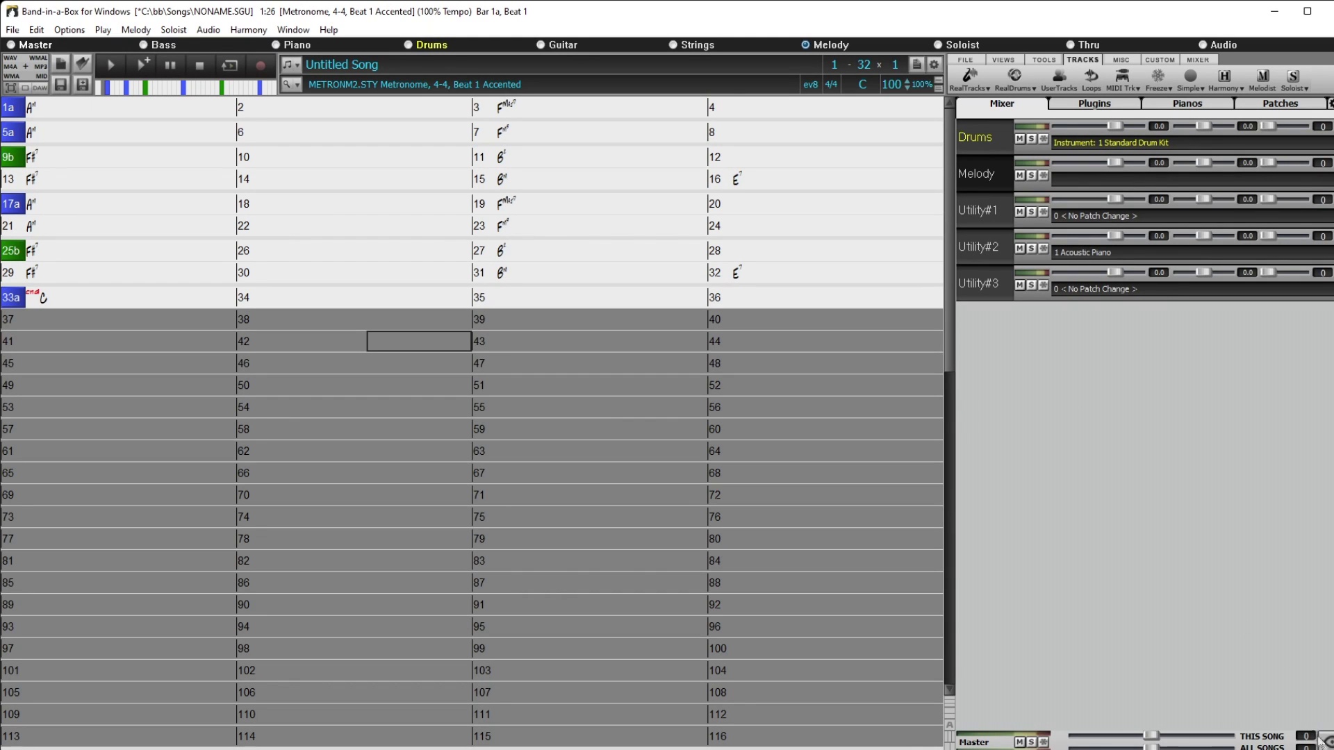
# Show only the active tracks in the mixer and hide the Melody track, leaving just Drums.
pyautogui.click(1326, 741)
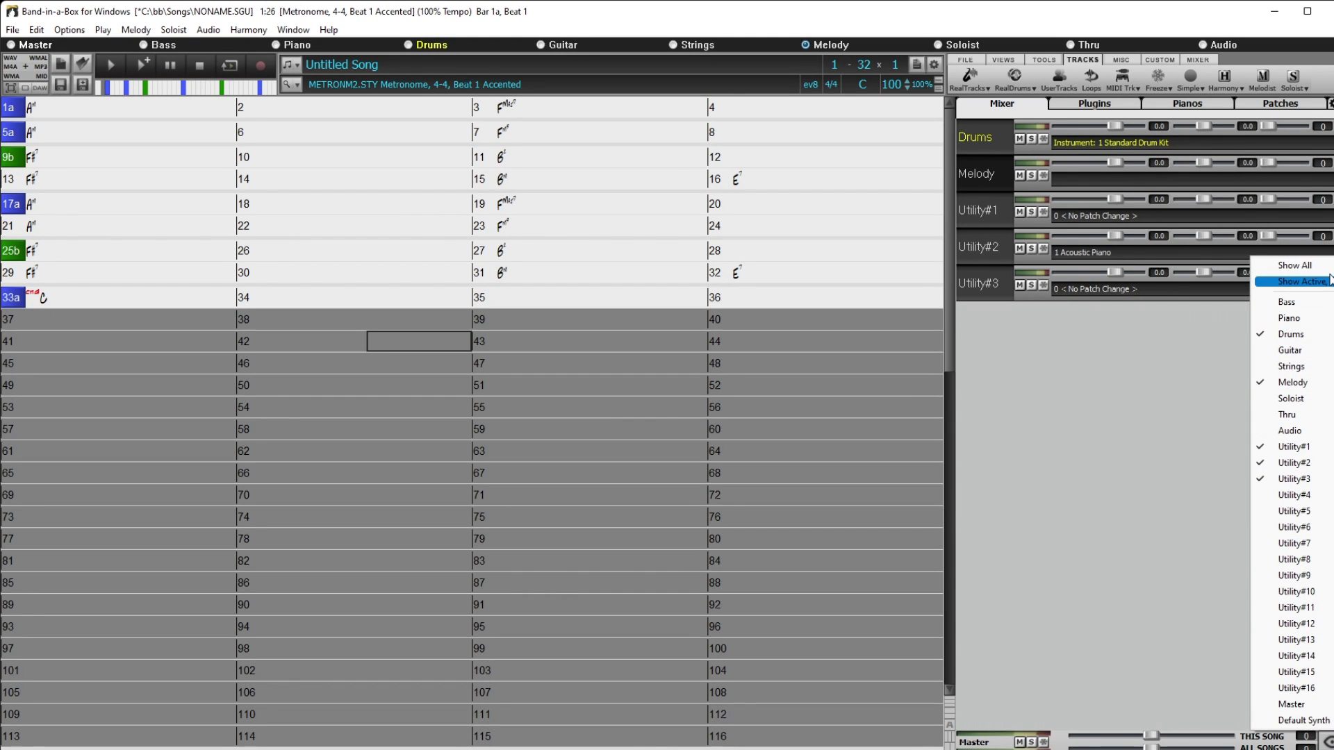
pyautogui.click(1301, 281)
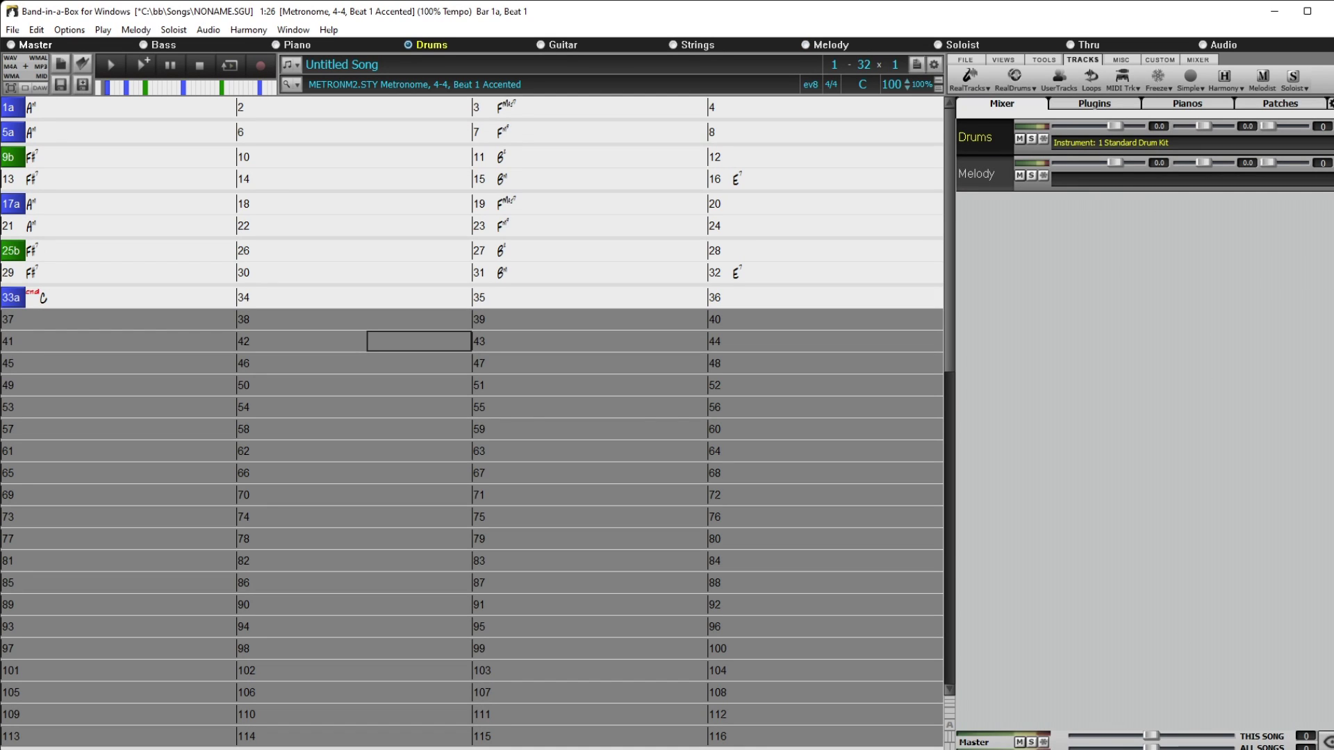
pyautogui.click(1326, 741)
pyautogui.click(1301, 282)
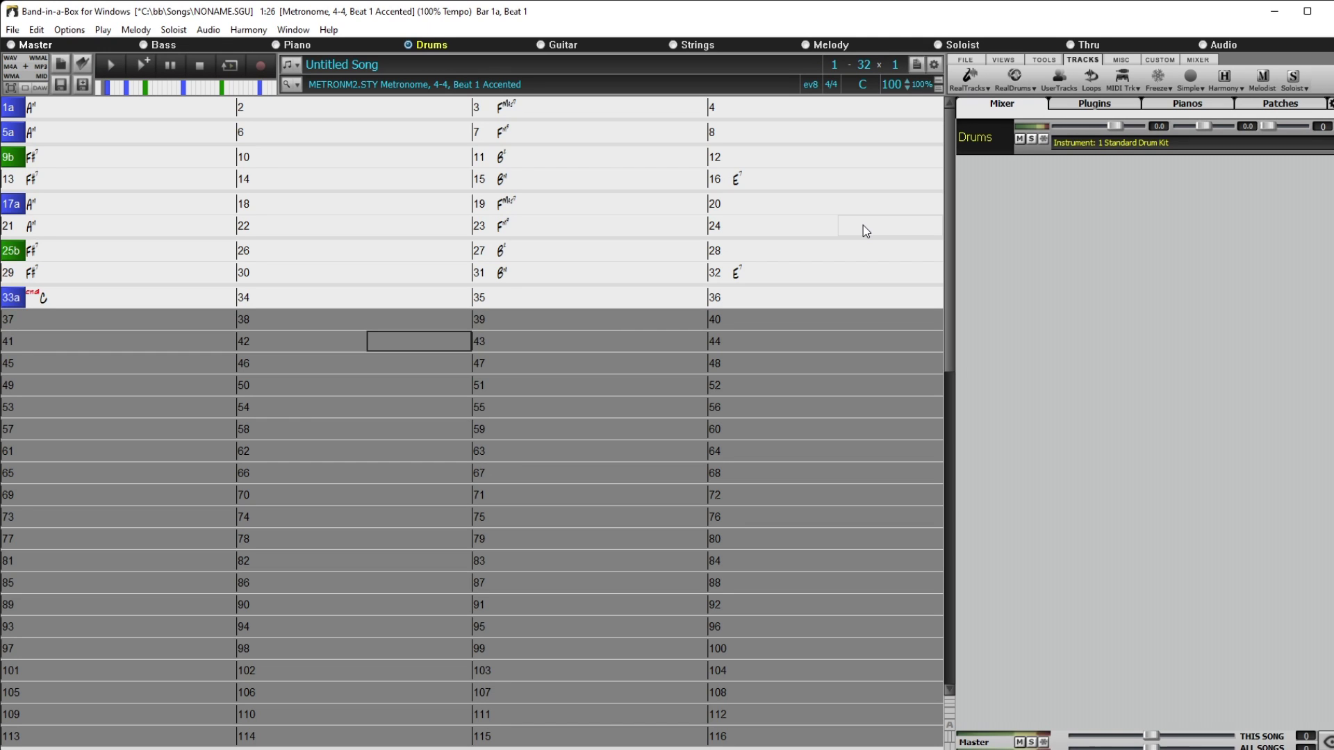
# Assign the ReggaetonPlaya^ RealDrums, found by filtering for "reggaeton", to the Drums track, and generate and briefly play the song.
pyautogui.click(1104, 145)
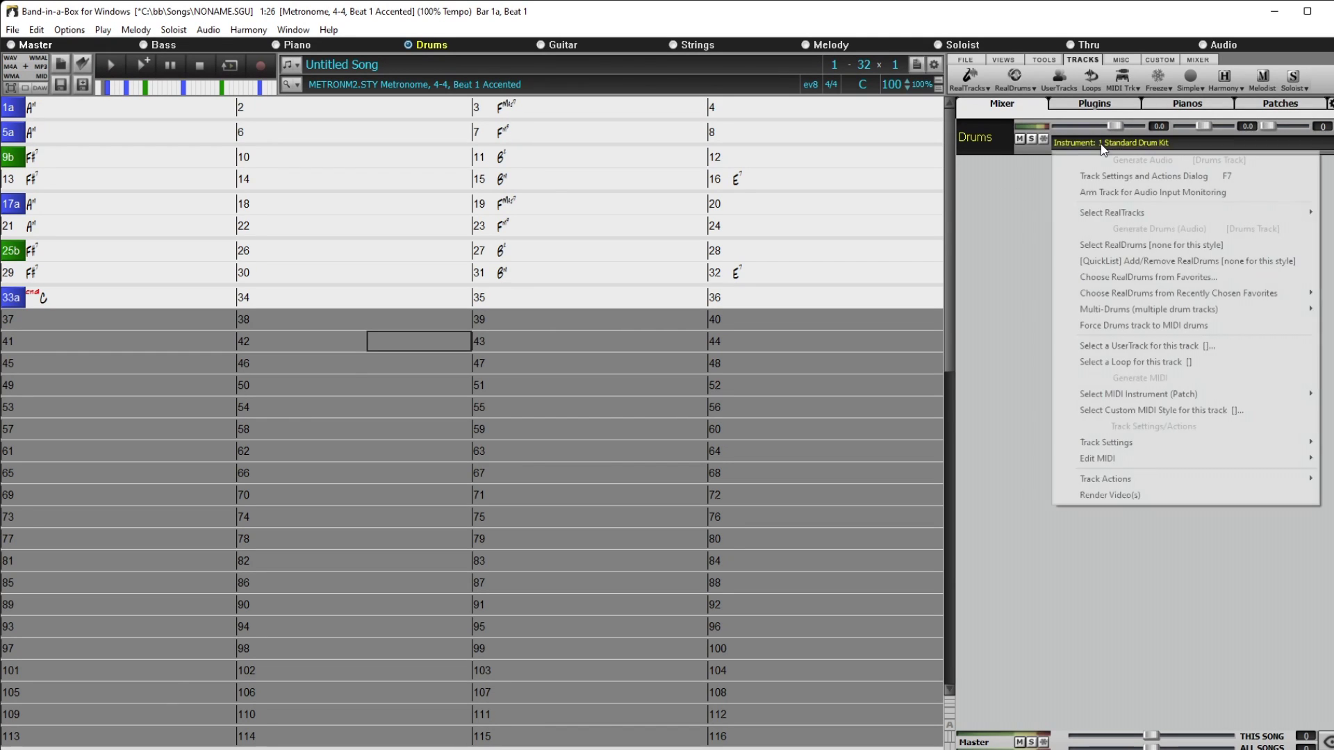
pyautogui.click(1139, 247)
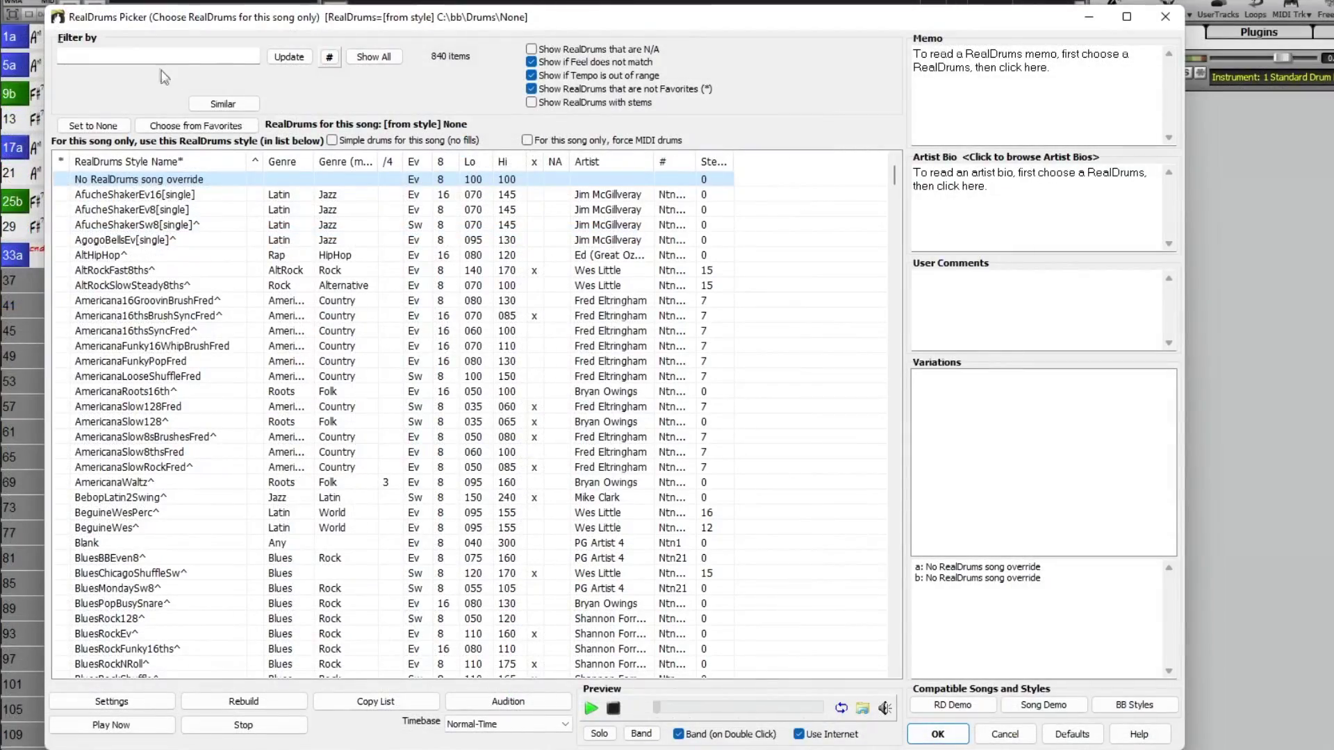
pyautogui.click(164, 56)
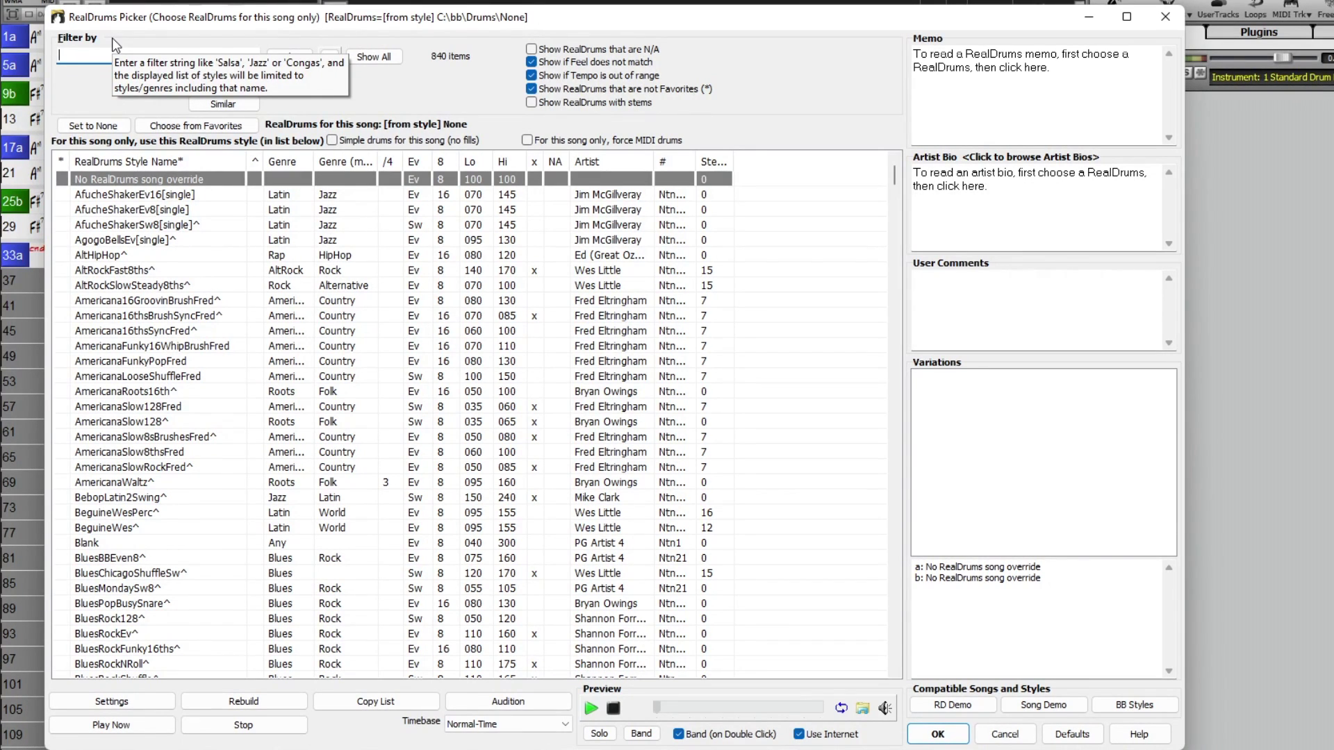
pyautogui.write('reggaeton')
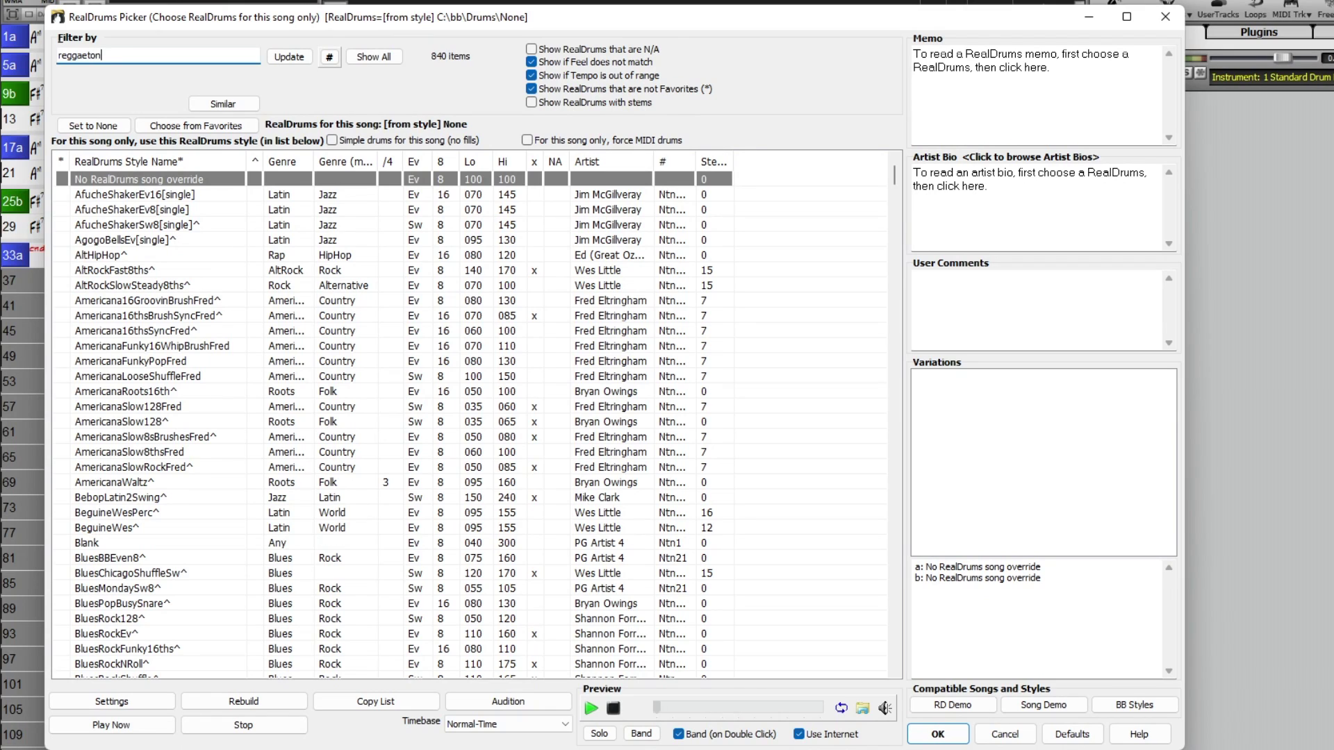
pyautogui.press('Return')
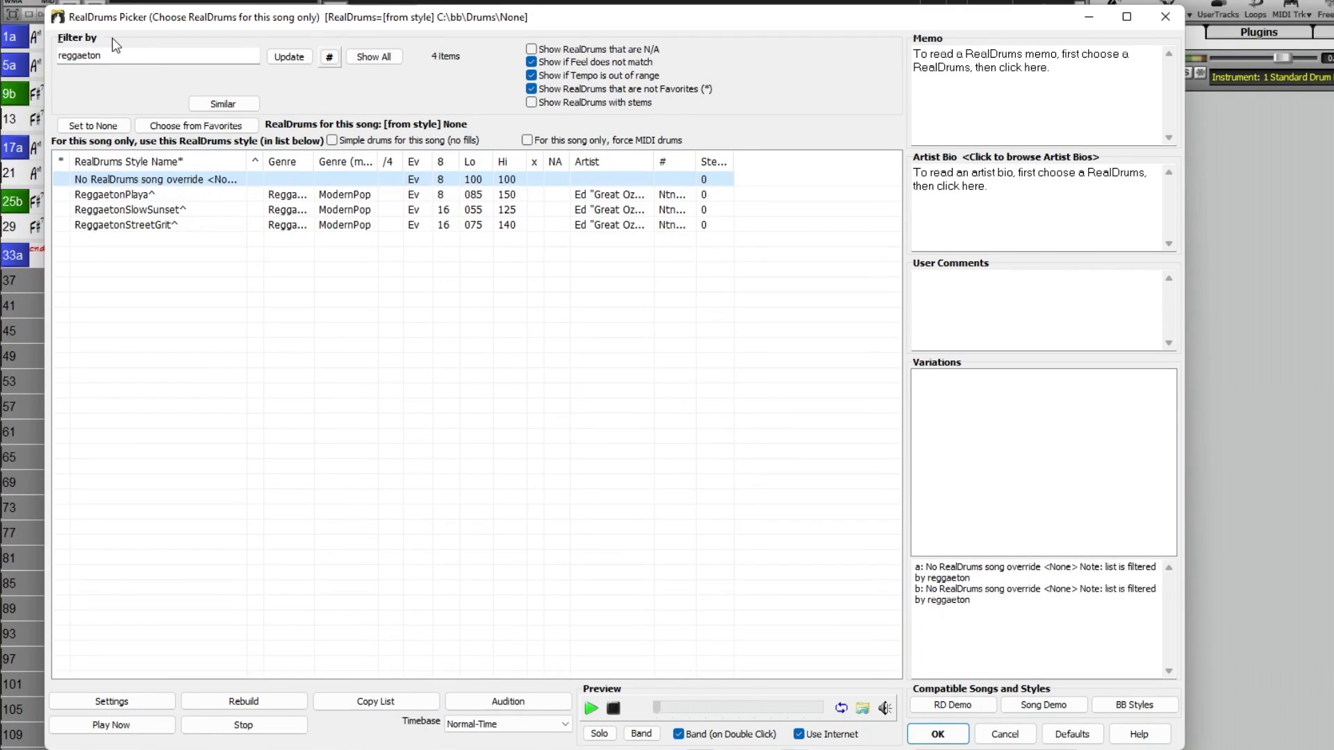
pyautogui.click(117, 196)
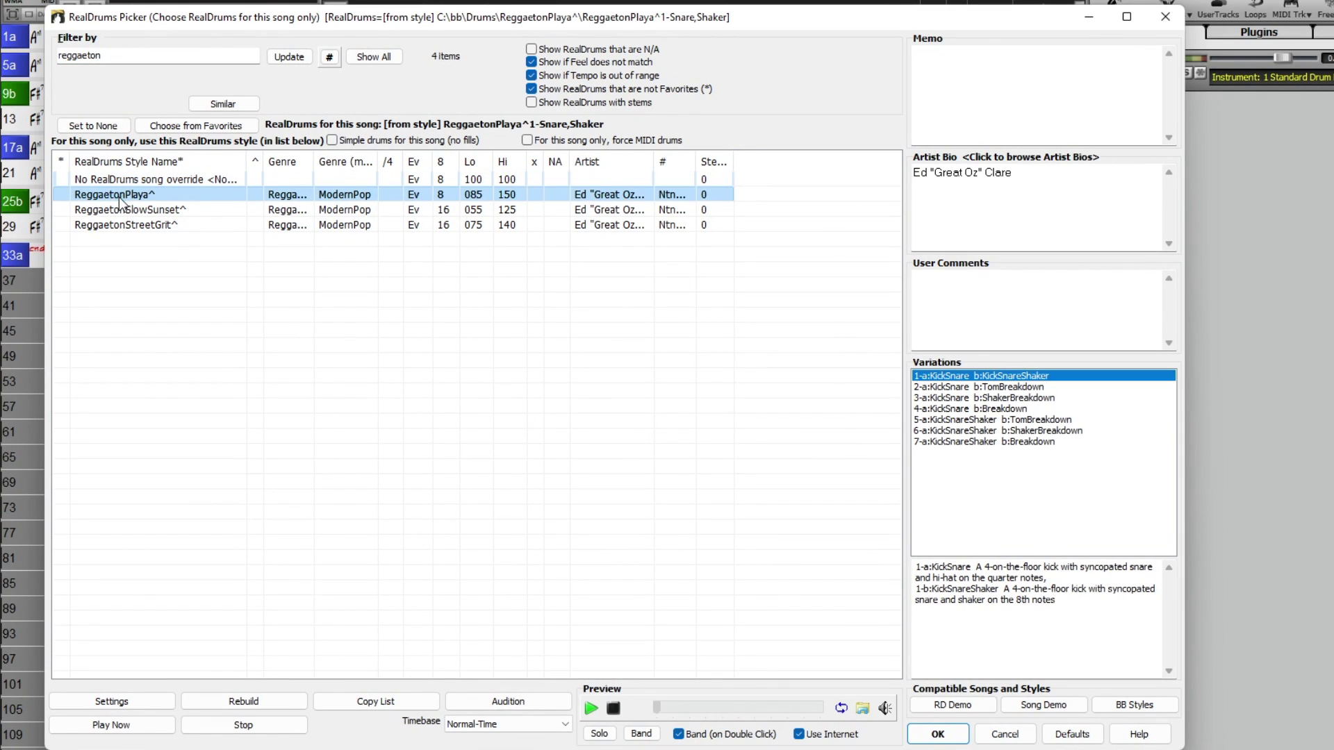
pyautogui.click(937, 734)
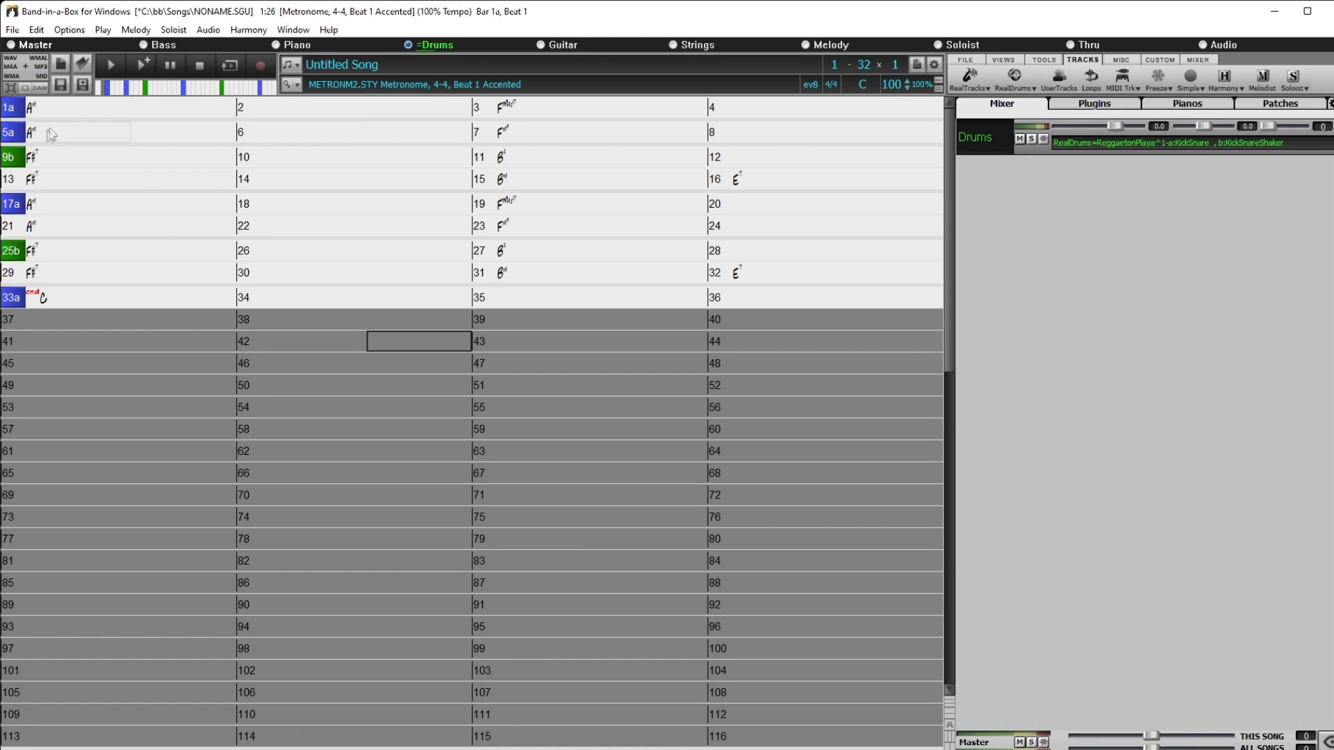
pyautogui.click(143, 72)
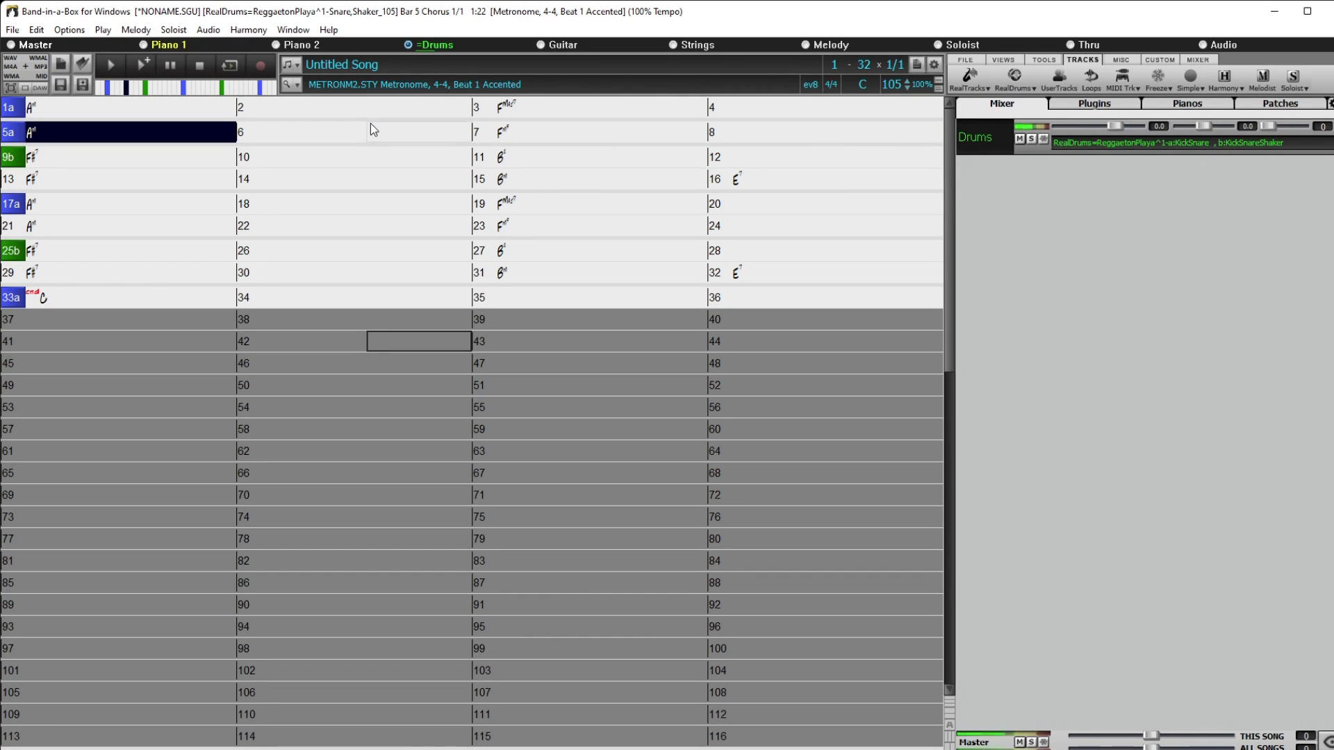
pyautogui.click(199, 66)
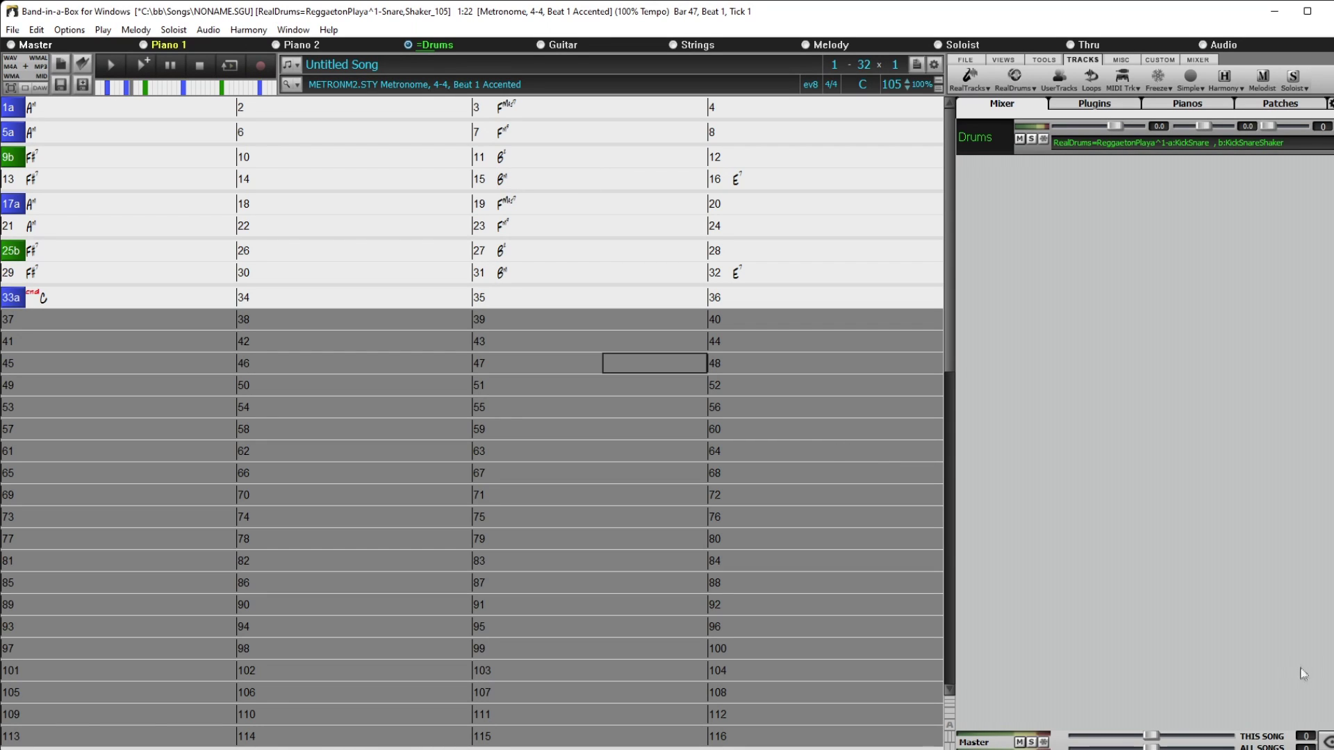
# Show the Utility#1 track in the mixer and filter the MIDI SuperTracks for it by "synthmaster bass".
pyautogui.click(1326, 741)
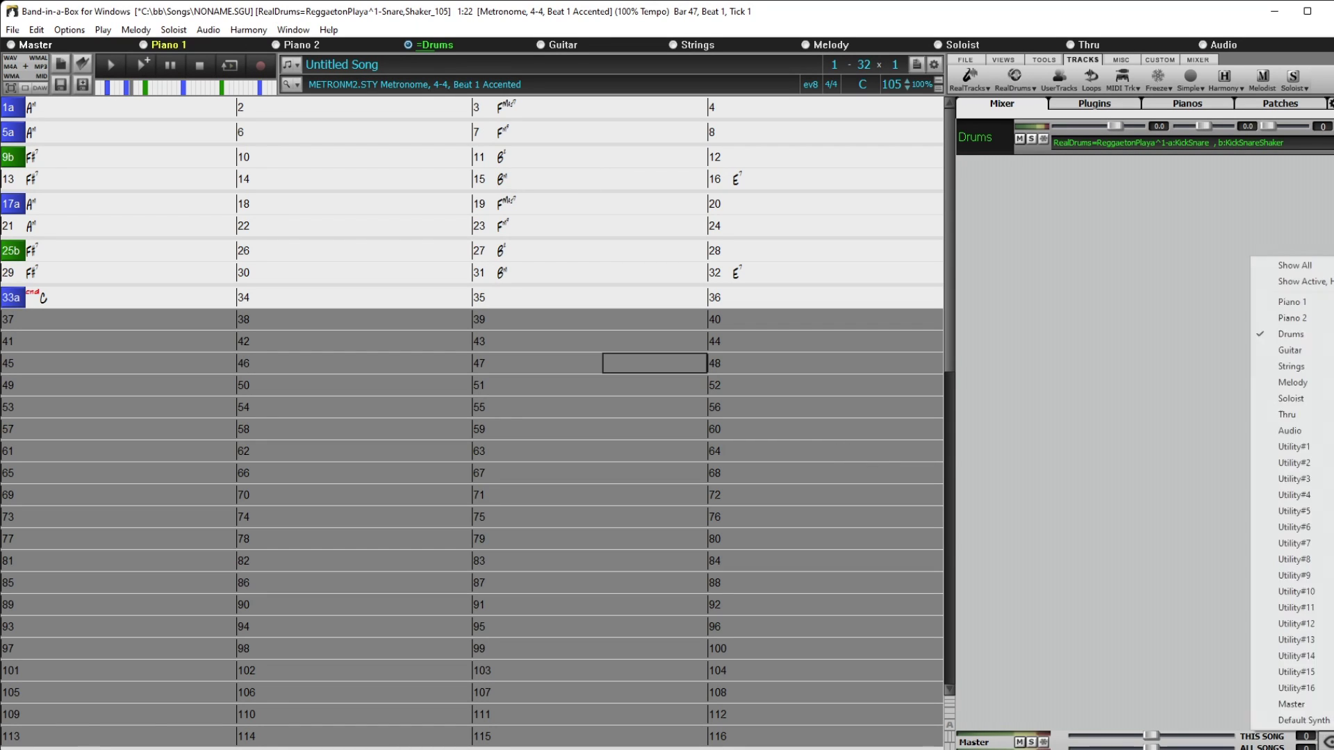
pyautogui.click(1294, 447)
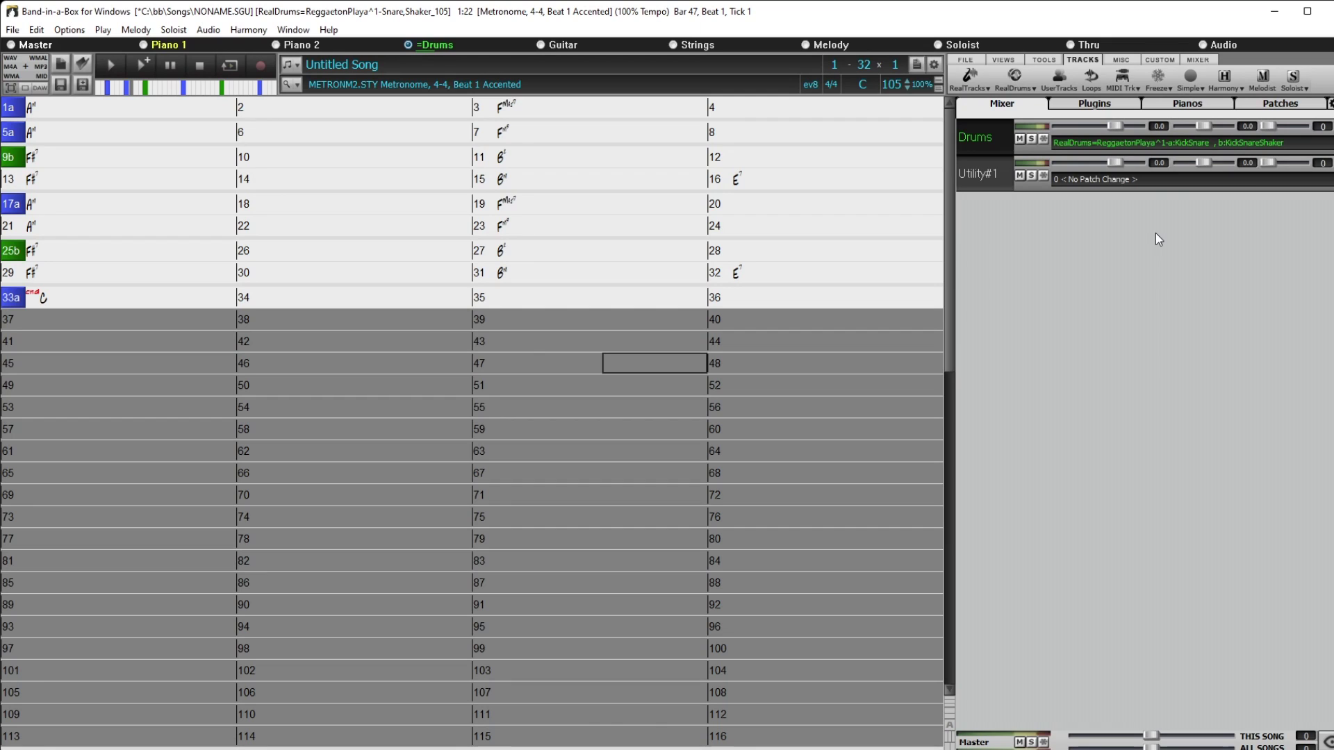
pyautogui.click(1103, 178)
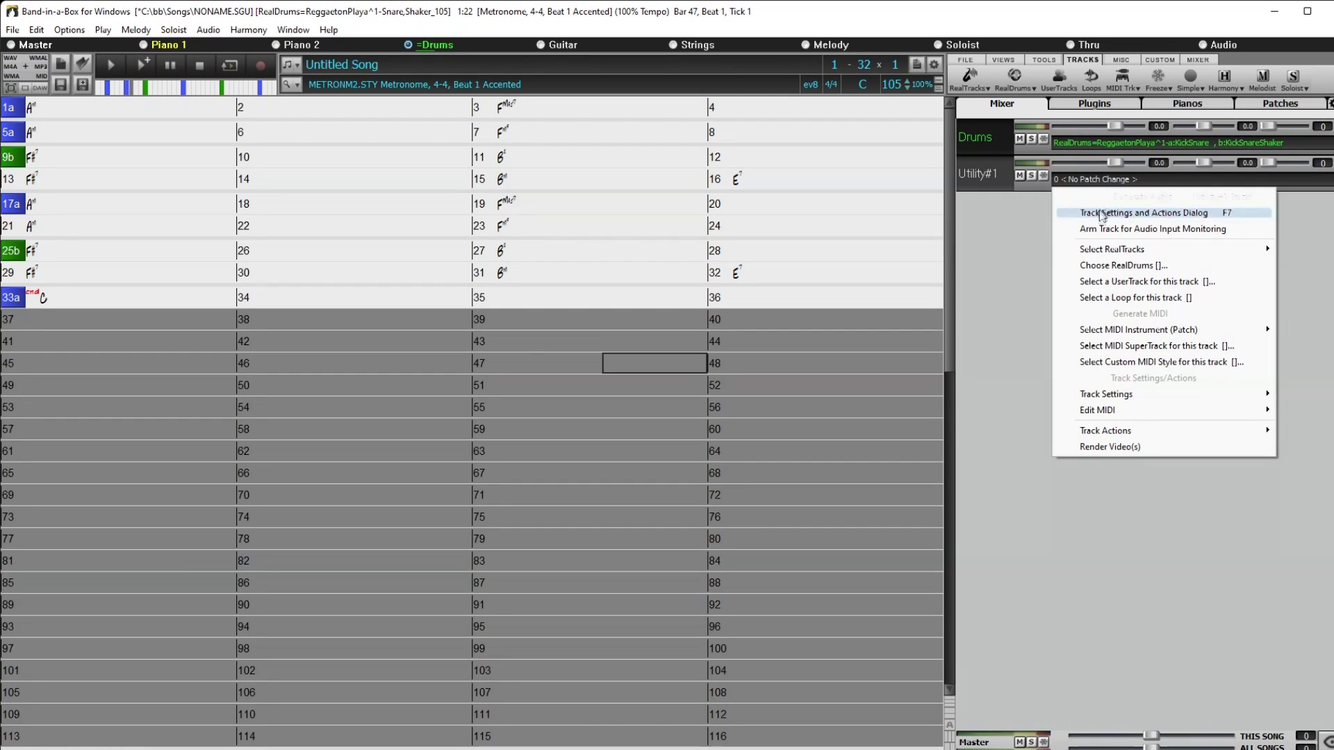
pyautogui.click(1140, 346)
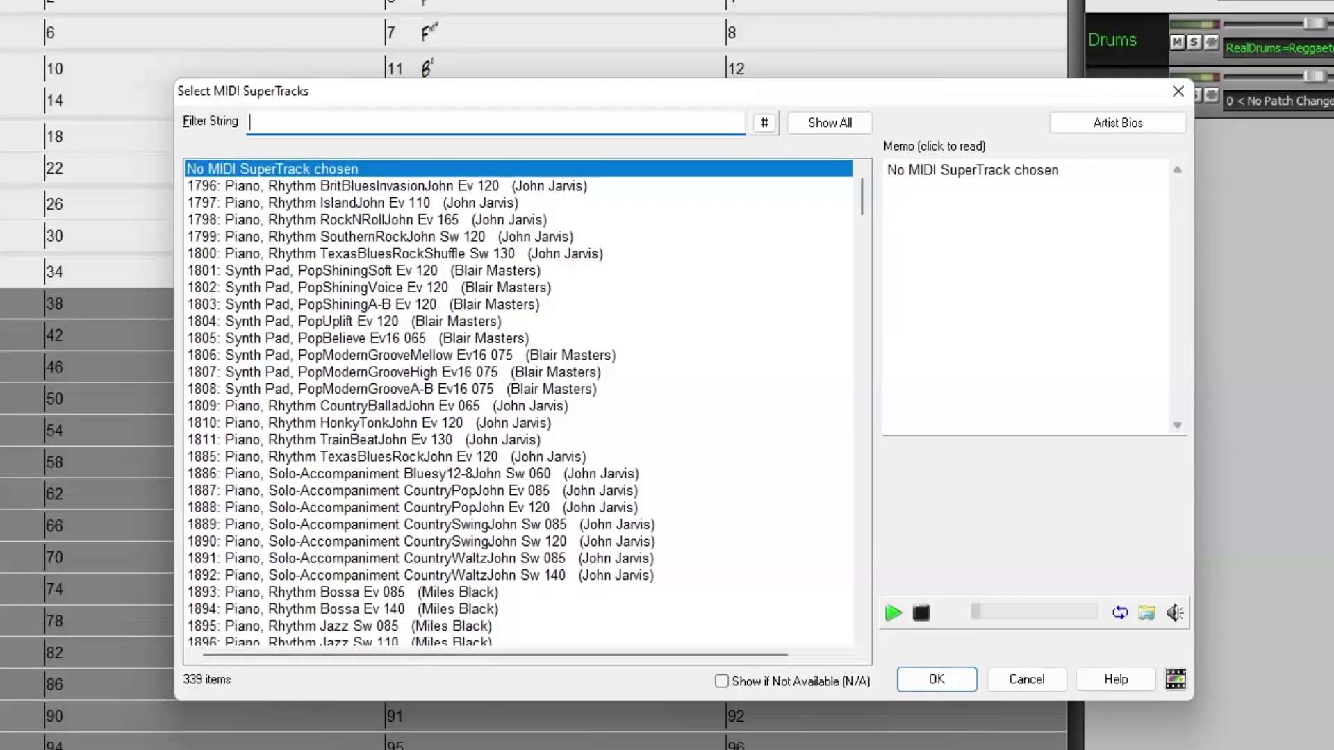
pyautogui.write('s')
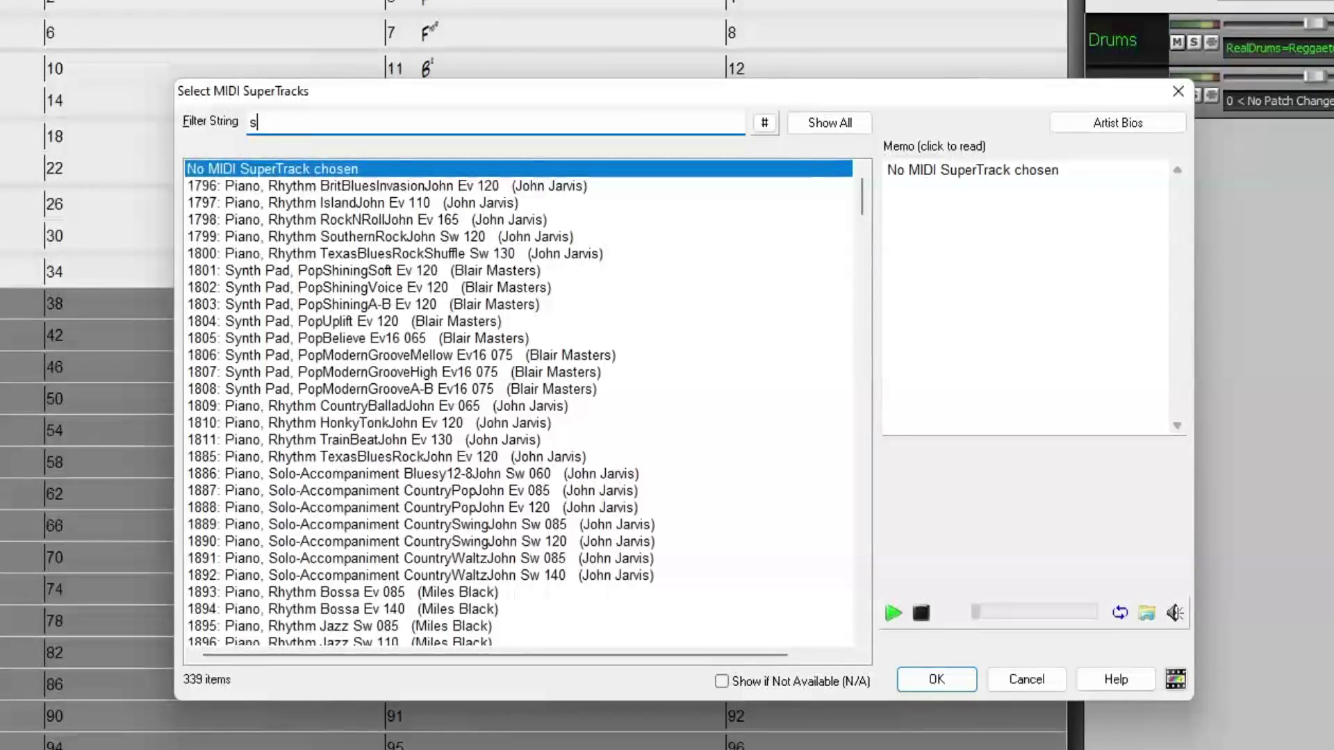
pyautogui.write('ynthmaster')
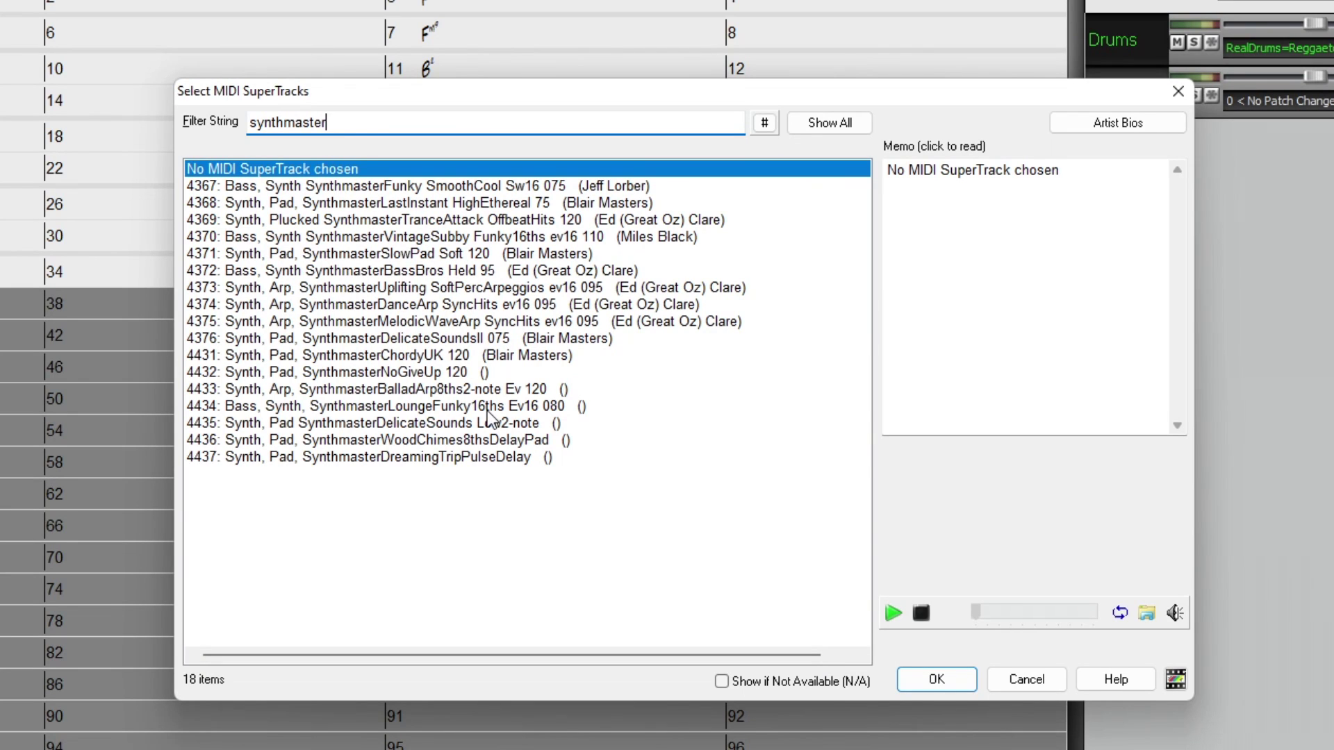
pyautogui.write('bass')
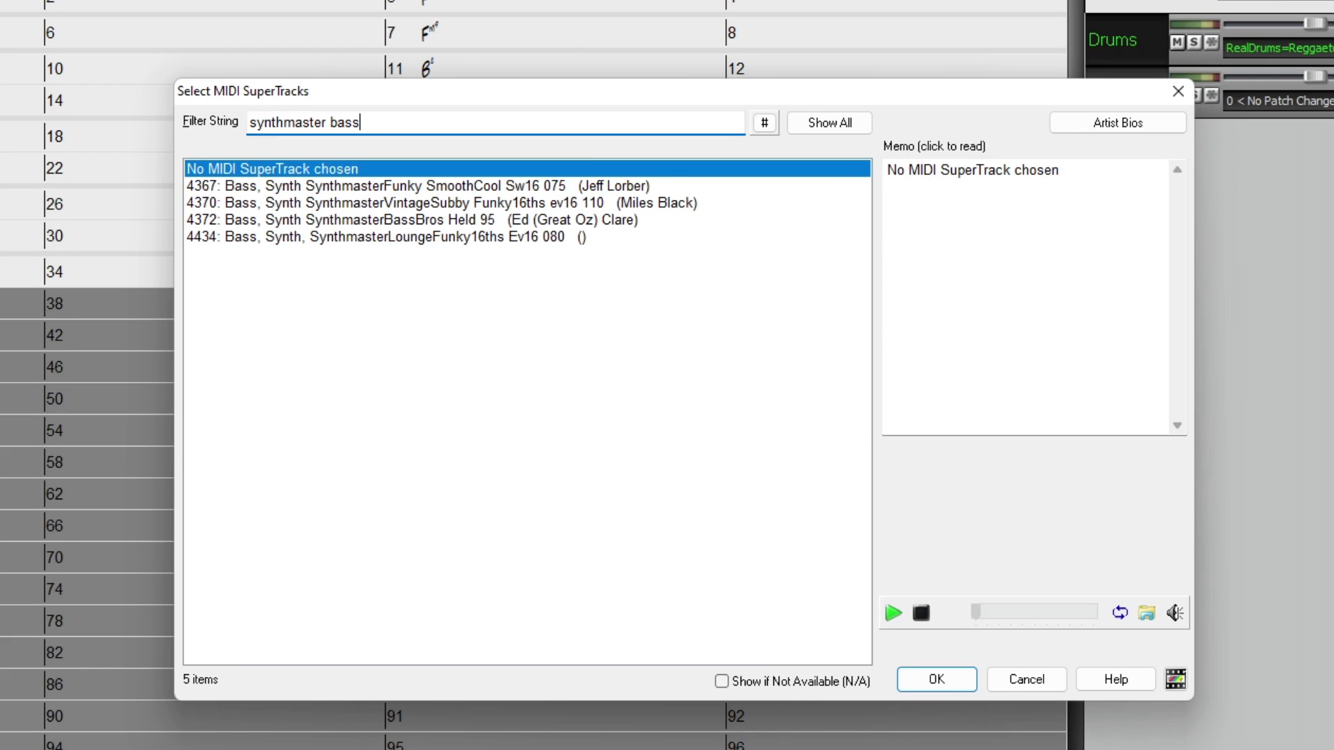
# Audition the four SynthMaster bass SuperTracks and assign 4434 SynthmasterLoungeFunky16ths Ev16 080 to Utility#1, adding its BassBros(i) SuperPatch.
pyautogui.click(466, 192)
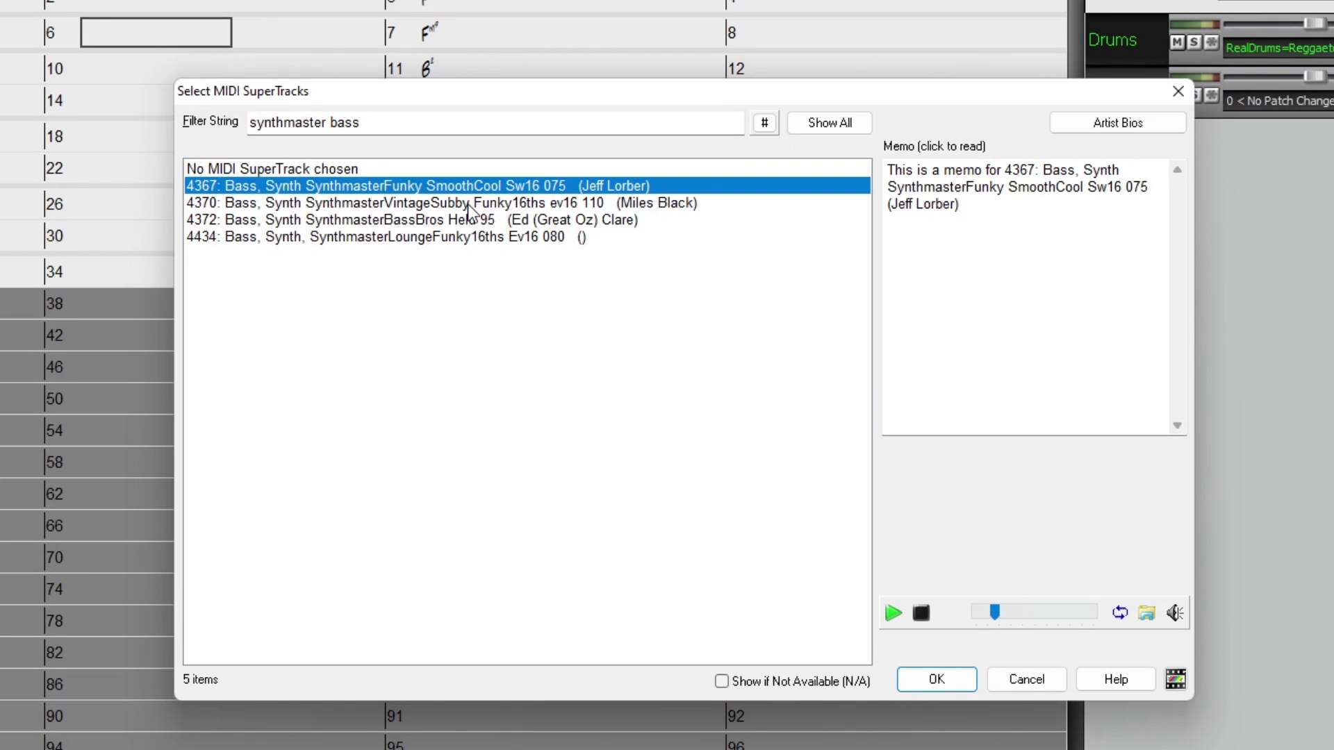
pyautogui.click(470, 204)
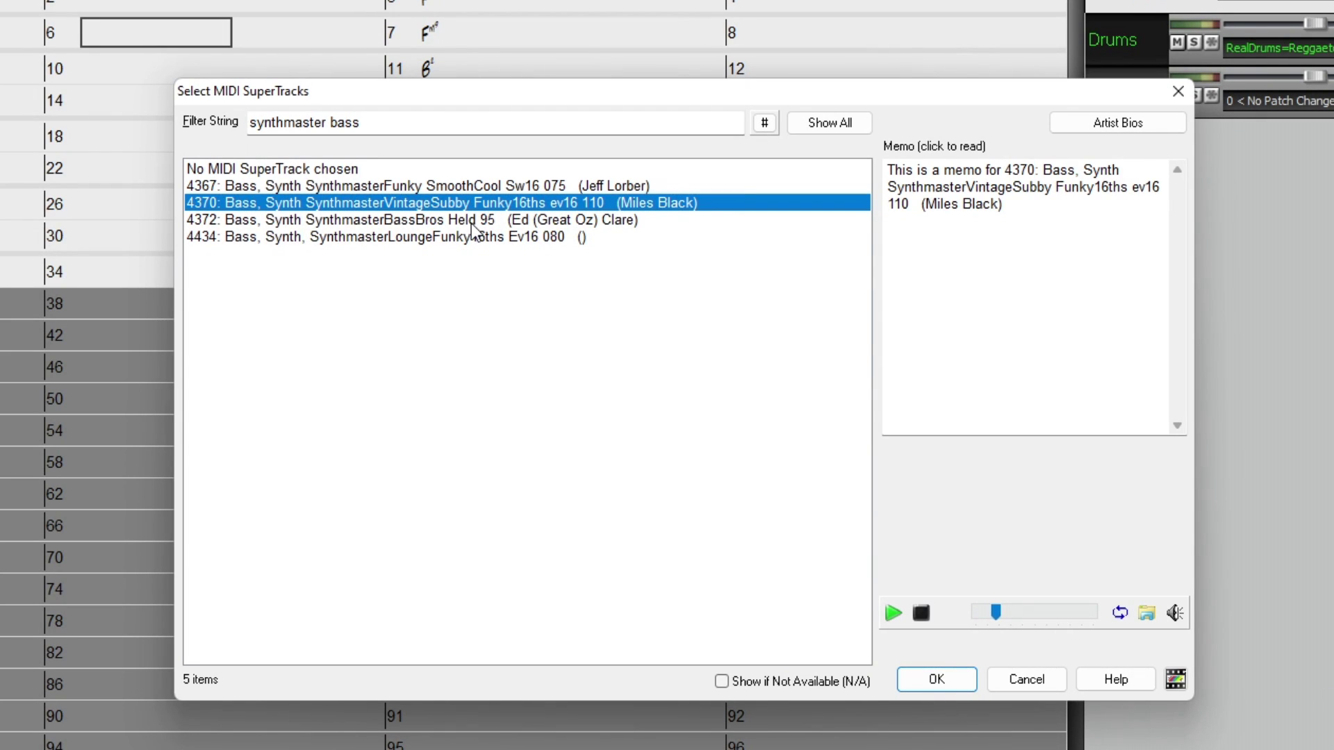
pyautogui.click(471, 221)
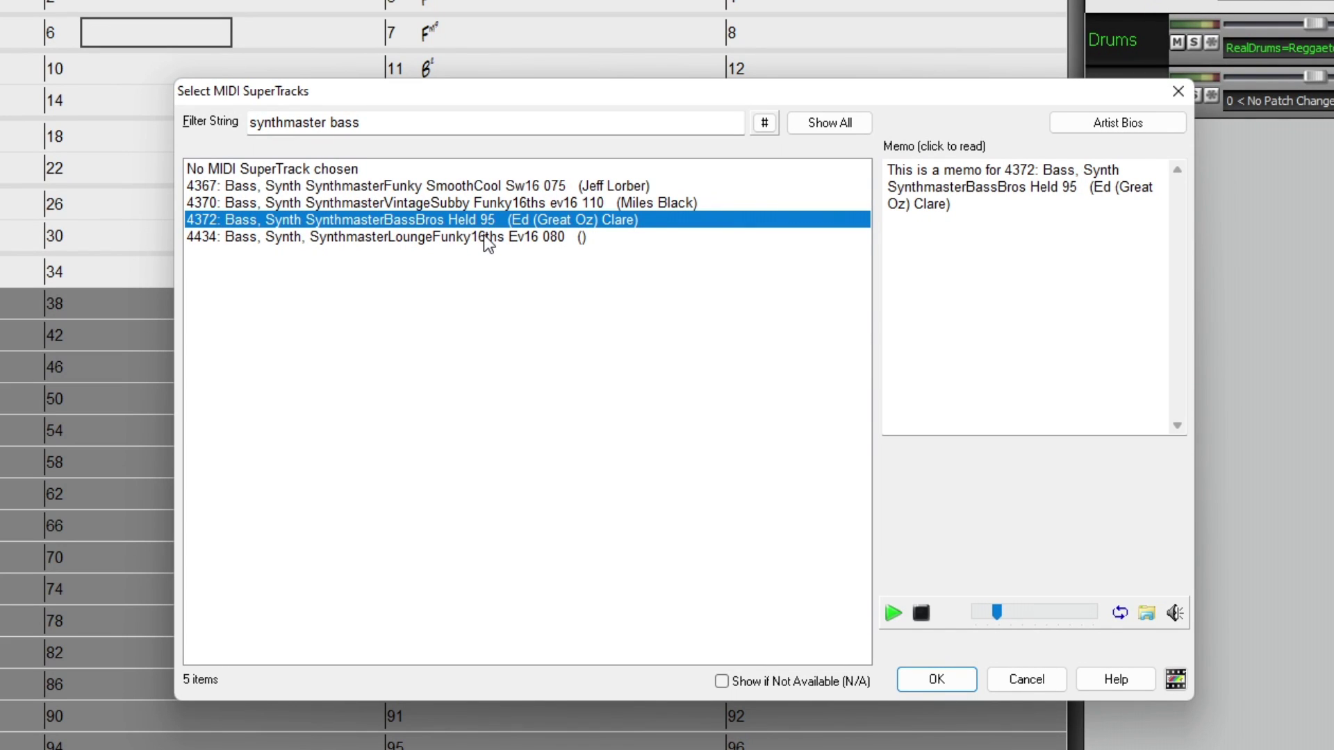
pyautogui.click(483, 235)
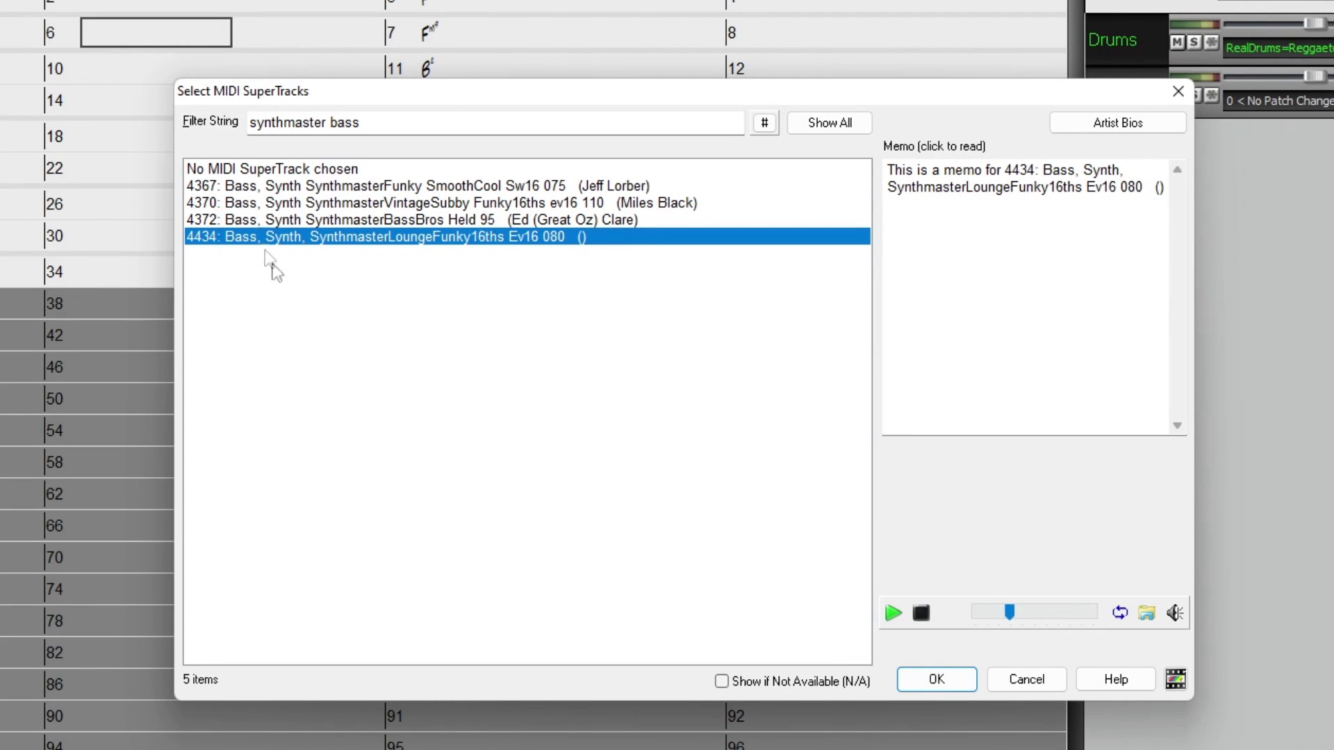
pyautogui.click(955, 674)
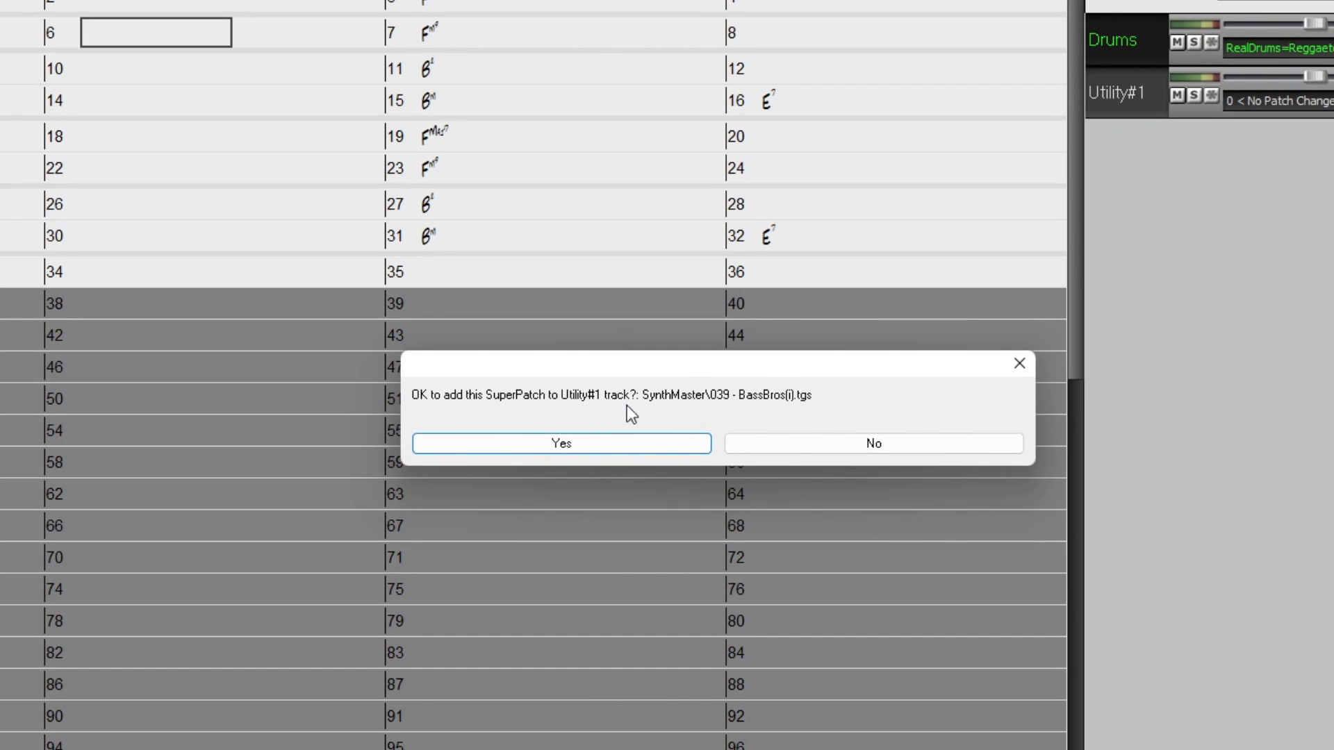
pyautogui.click(570, 449)
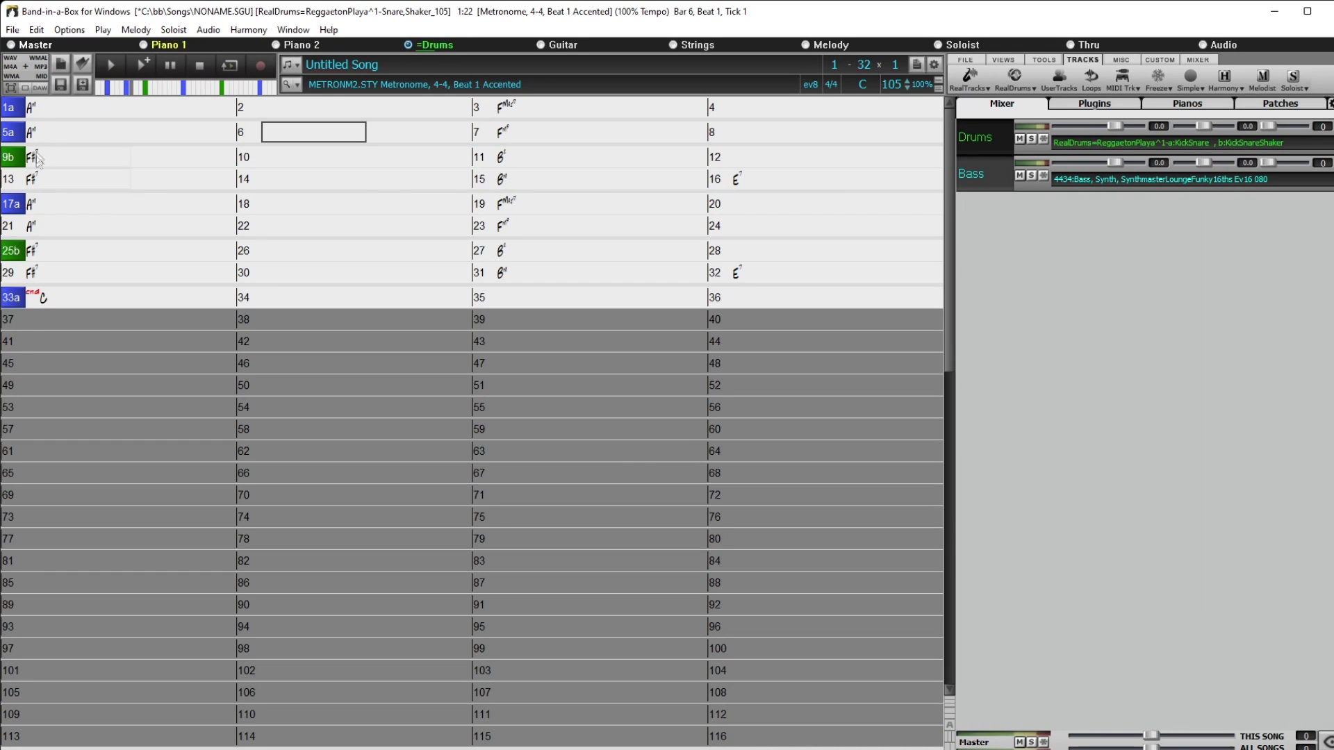
# Generate and play the song, set the Drums track's reverb to 51 during playback, and stop.
pyautogui.click(144, 68)
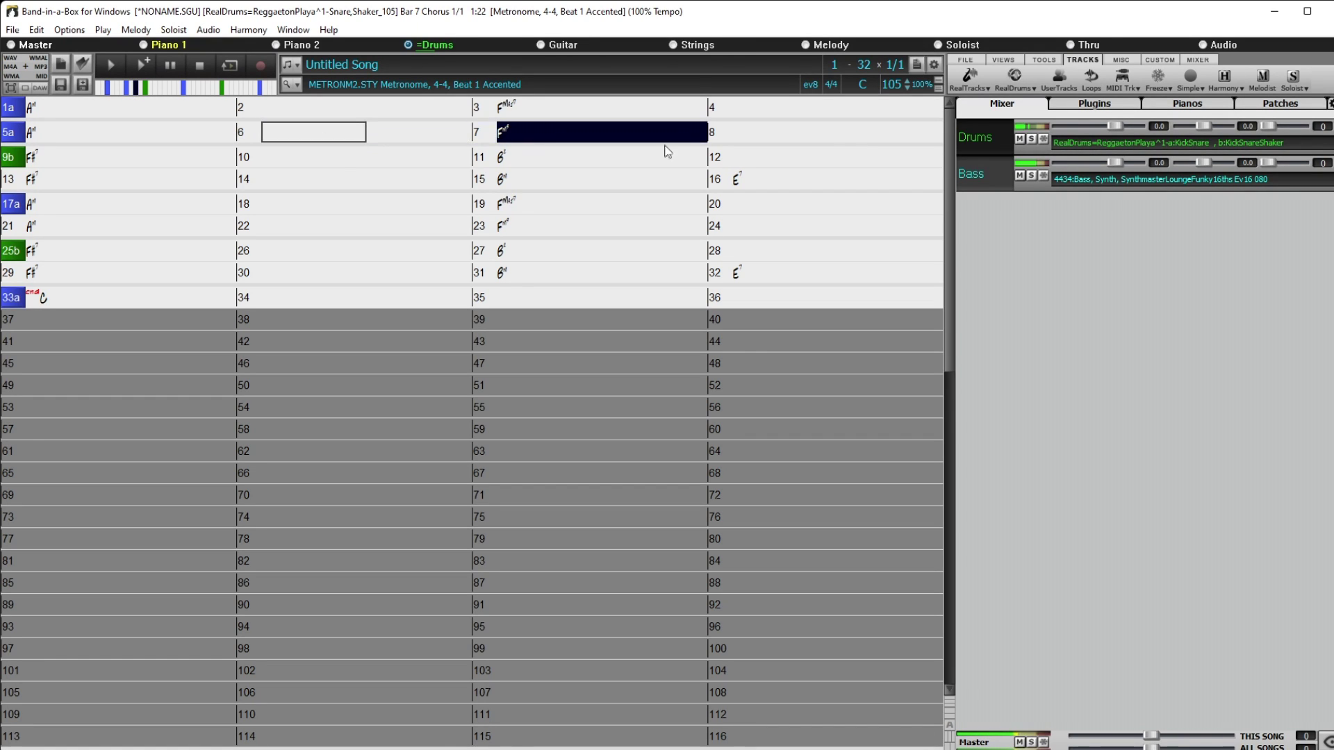
pyautogui.moveTo(1270, 126); pyautogui.dragTo(1285, 127)
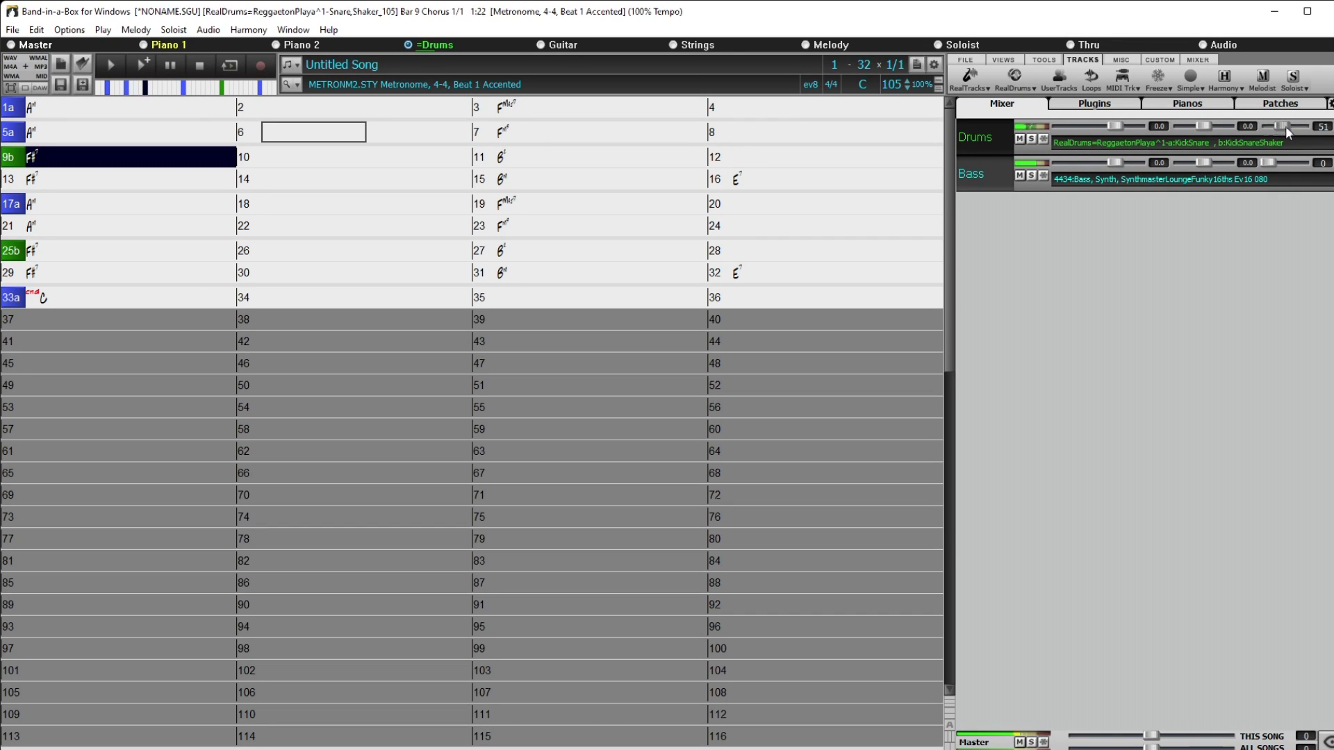
pyautogui.click(199, 69)
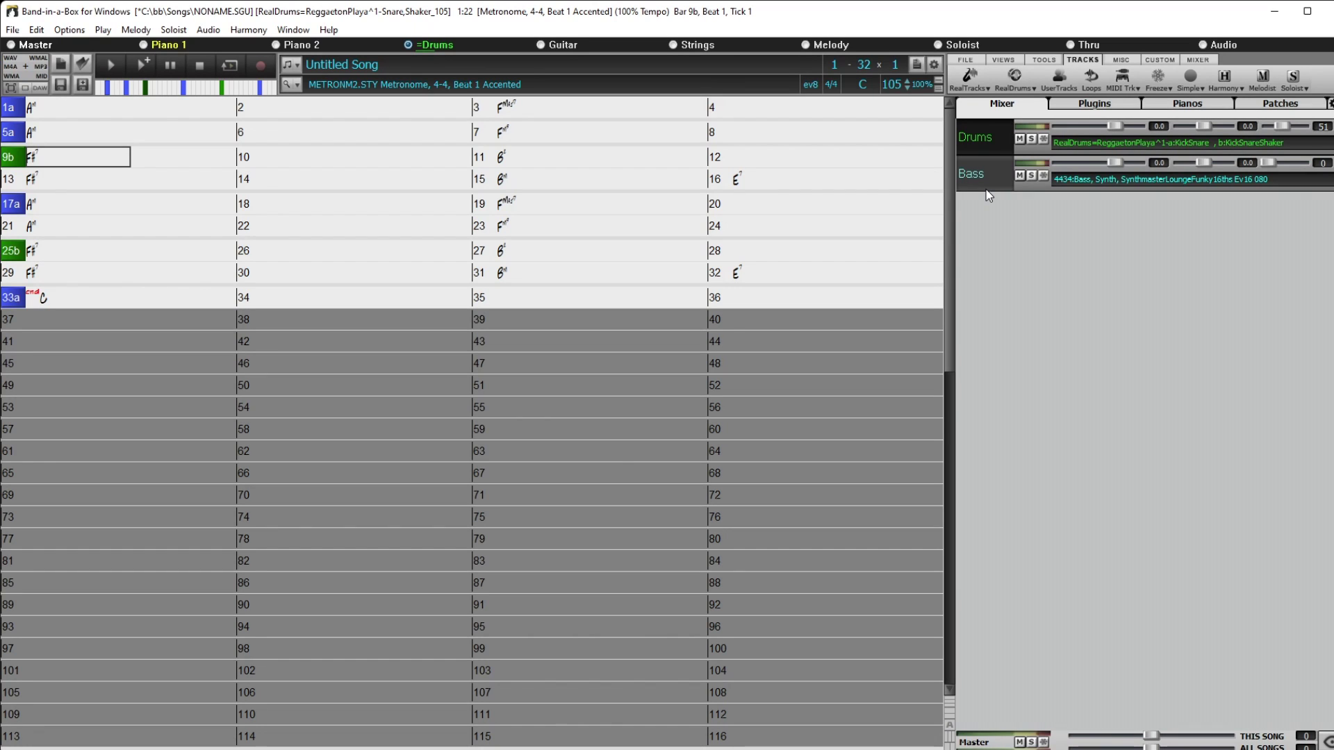
# Open the Bass track's SynthMaster Player plugin window and move it over the chord sheet, clear of the mixer.
pyautogui.click(1096, 105)
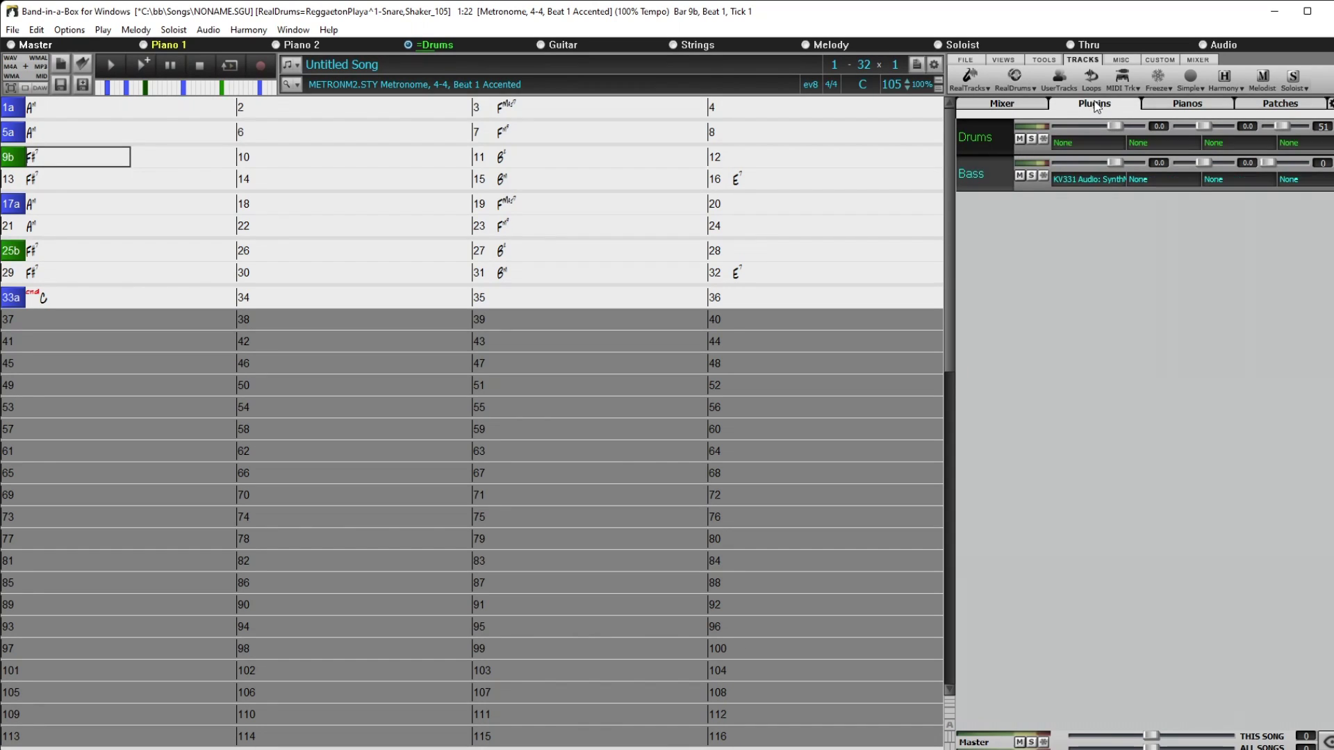
pyautogui.doubleClick(1094, 182)
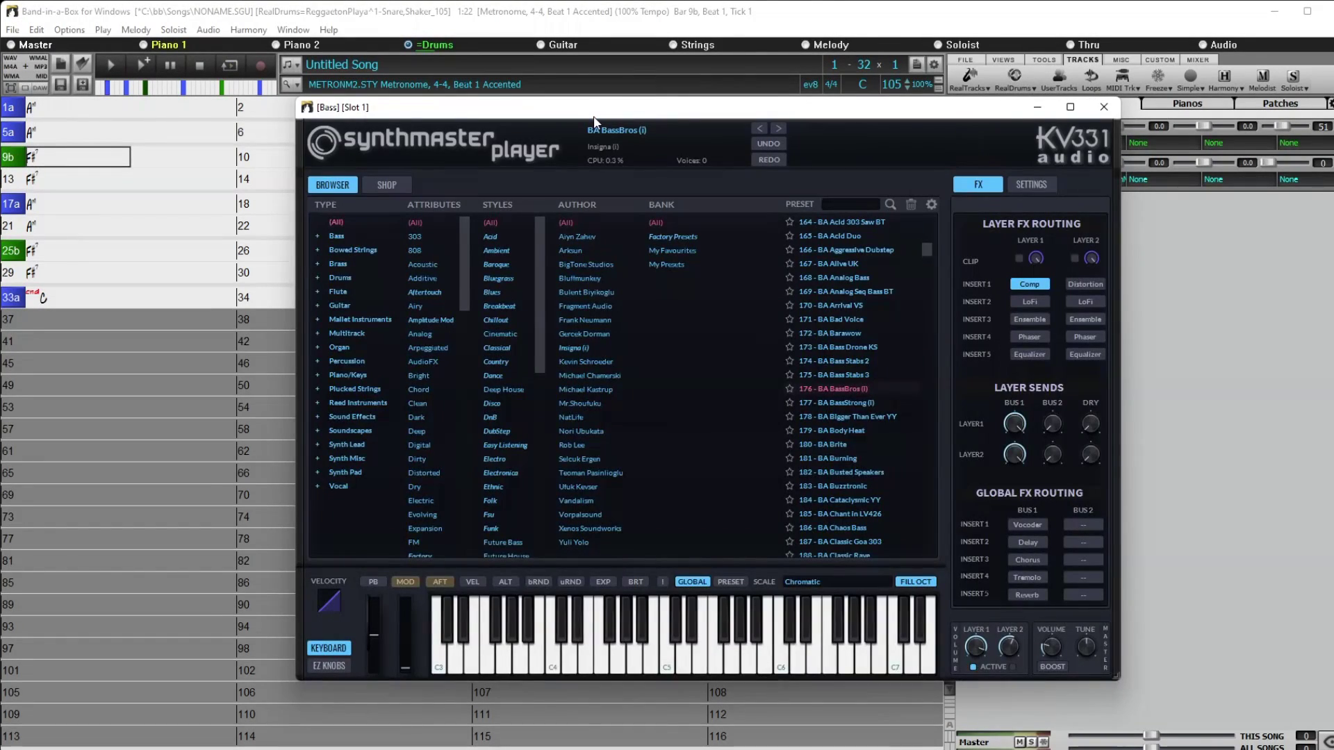
pyautogui.moveTo(592, 116); pyautogui.dragTo(416, 162)
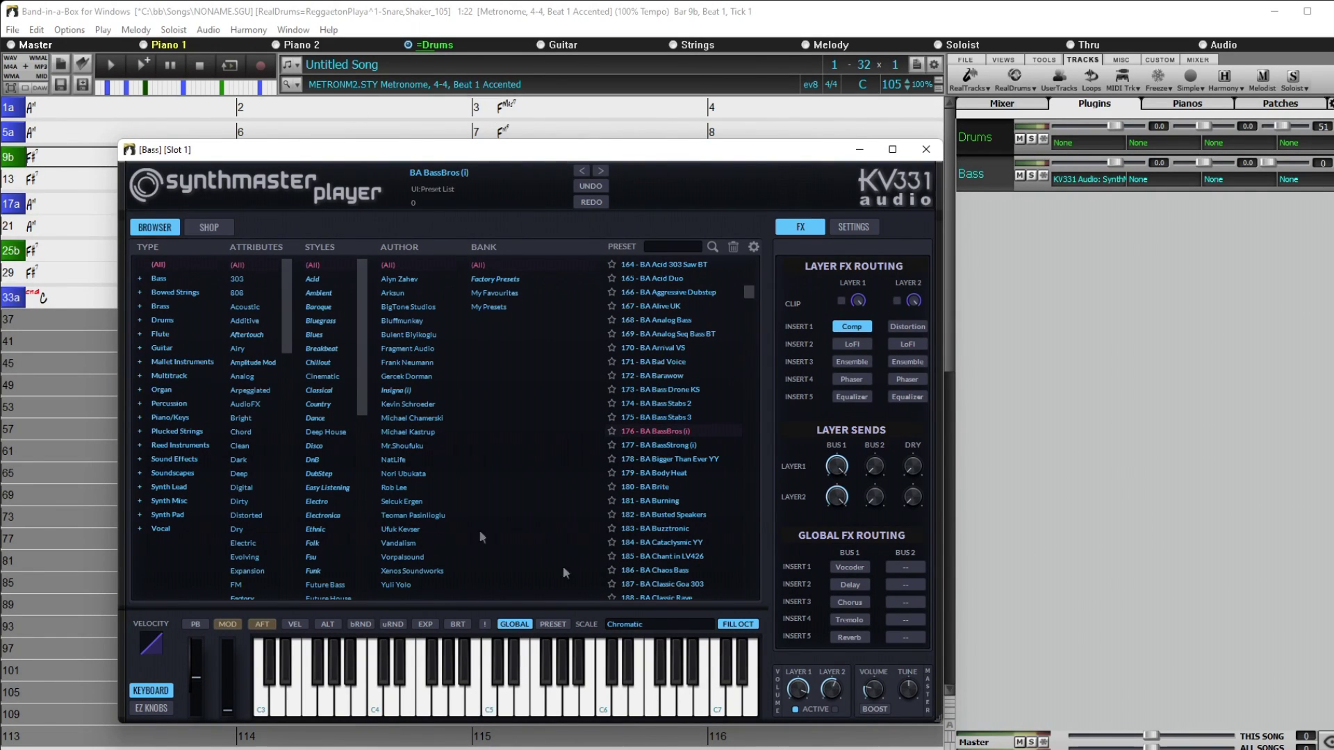
# Play the song while watching the Bass track's SynthMaster Player window, stop playback, and close the plugin window.
pyautogui.moveTo(207, 152); pyautogui.dragTo(180, 162)
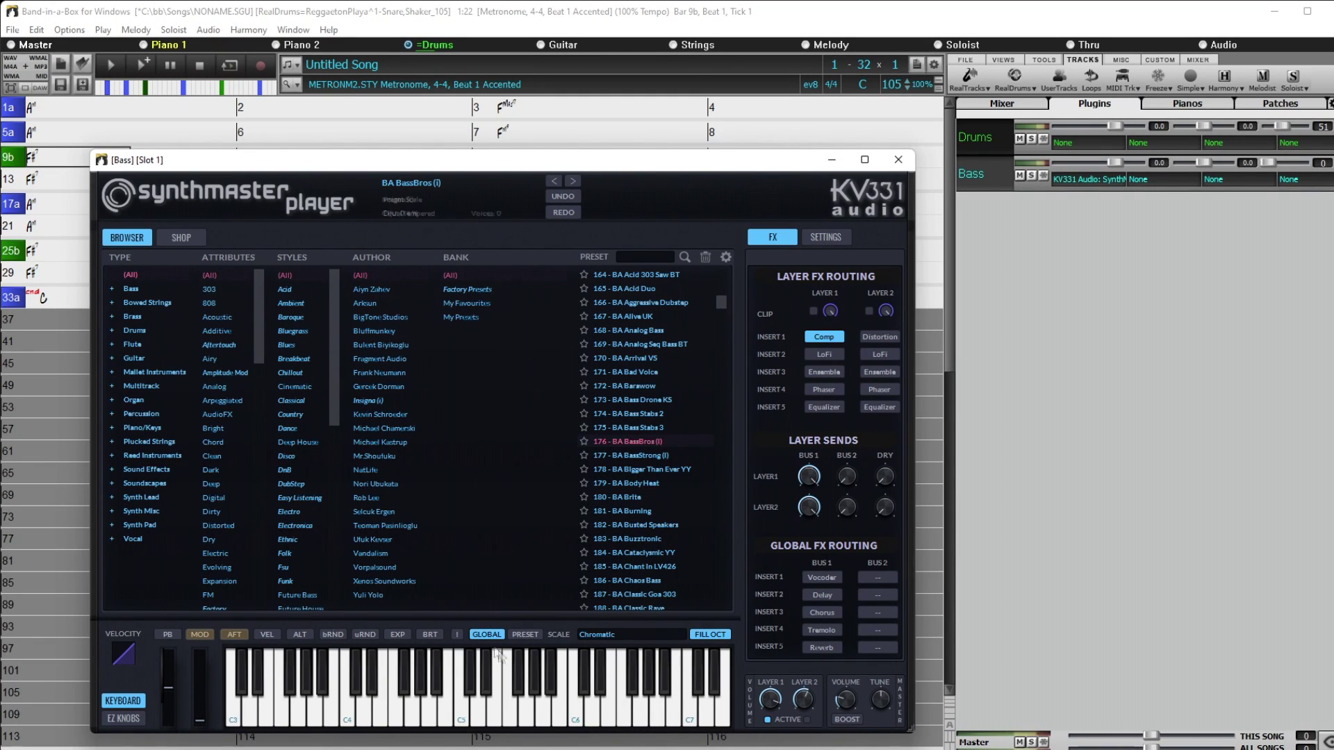
pyautogui.click(118, 67)
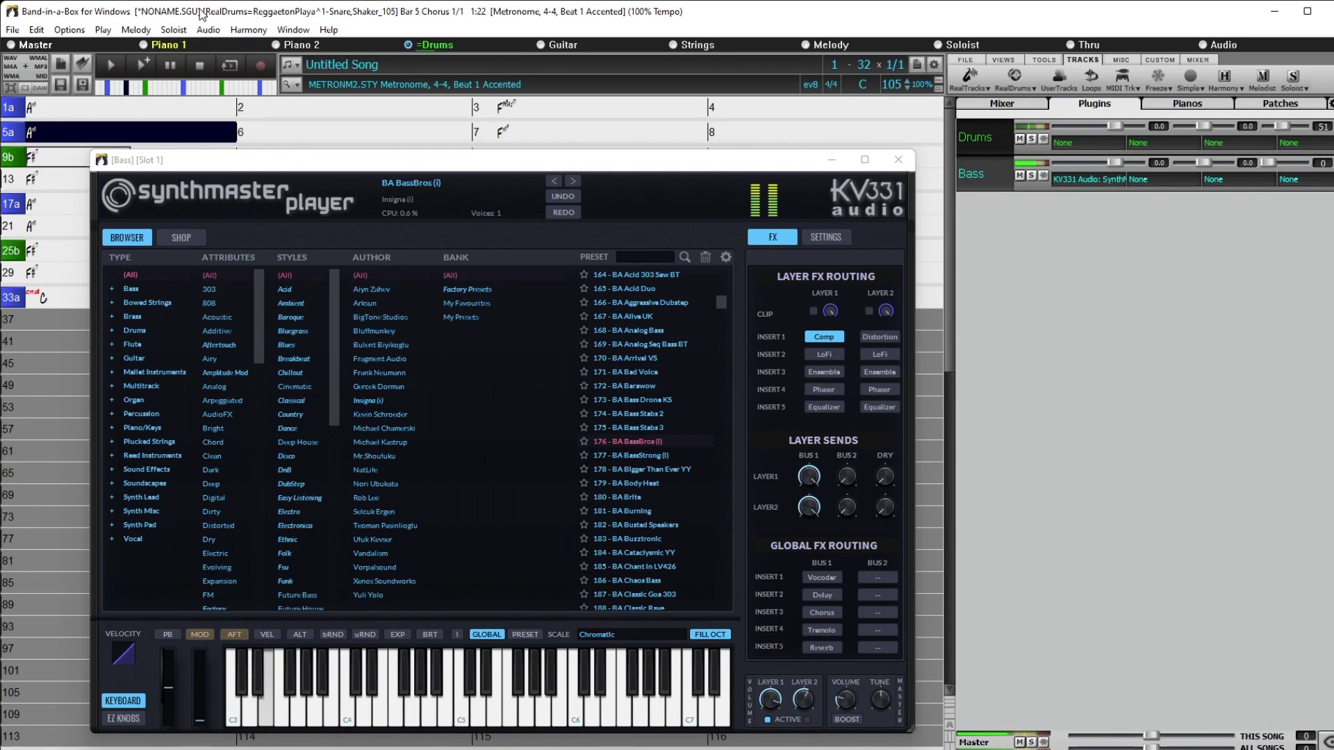
pyautogui.click(200, 68)
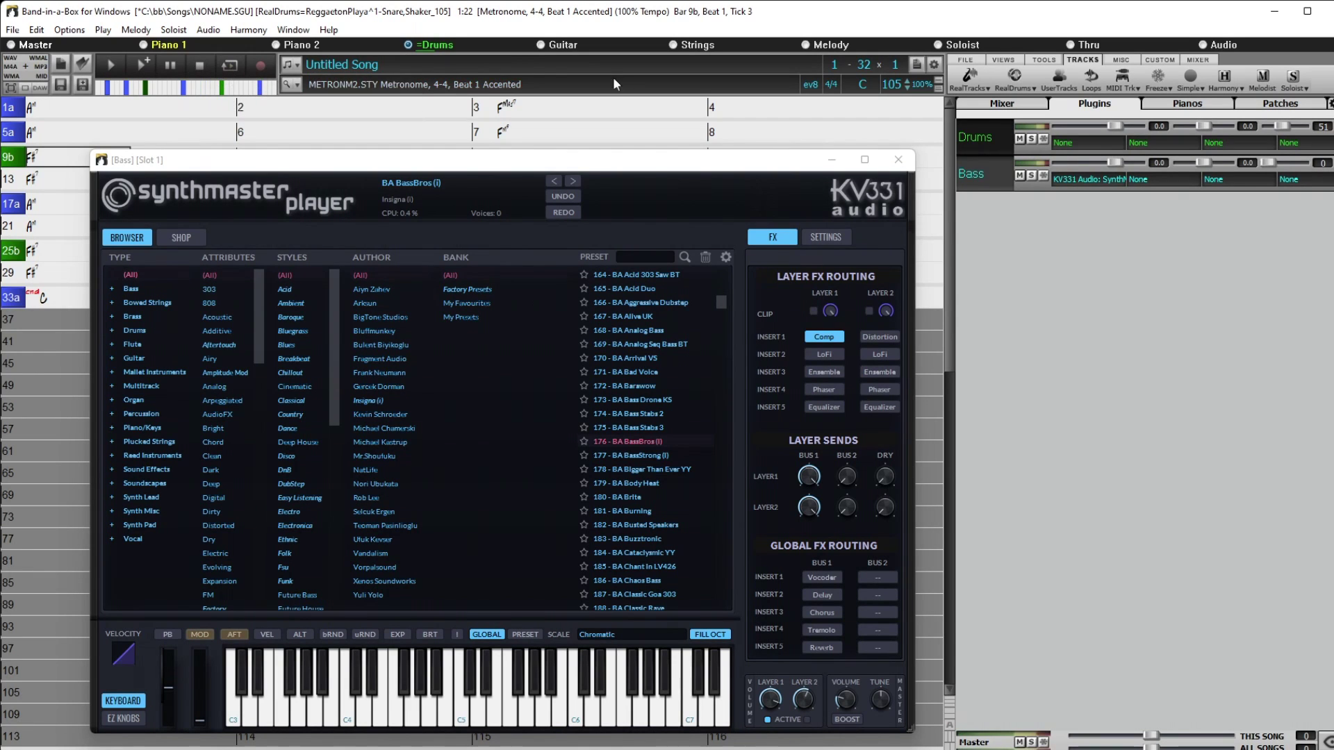
pyautogui.click(903, 159)
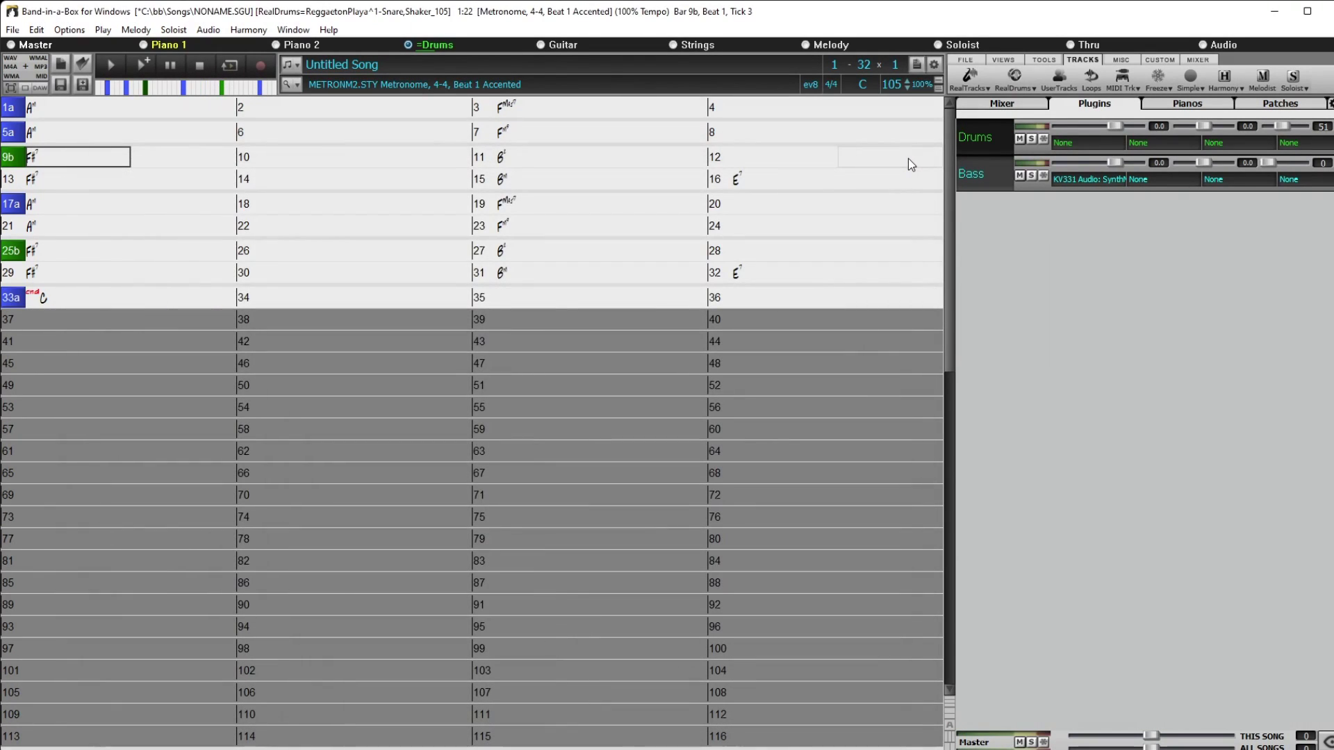
# Show the Utility#2 track in the mixer and open its chord track generation settings, keeping the dialog fully in view.
pyautogui.click(1326, 742)
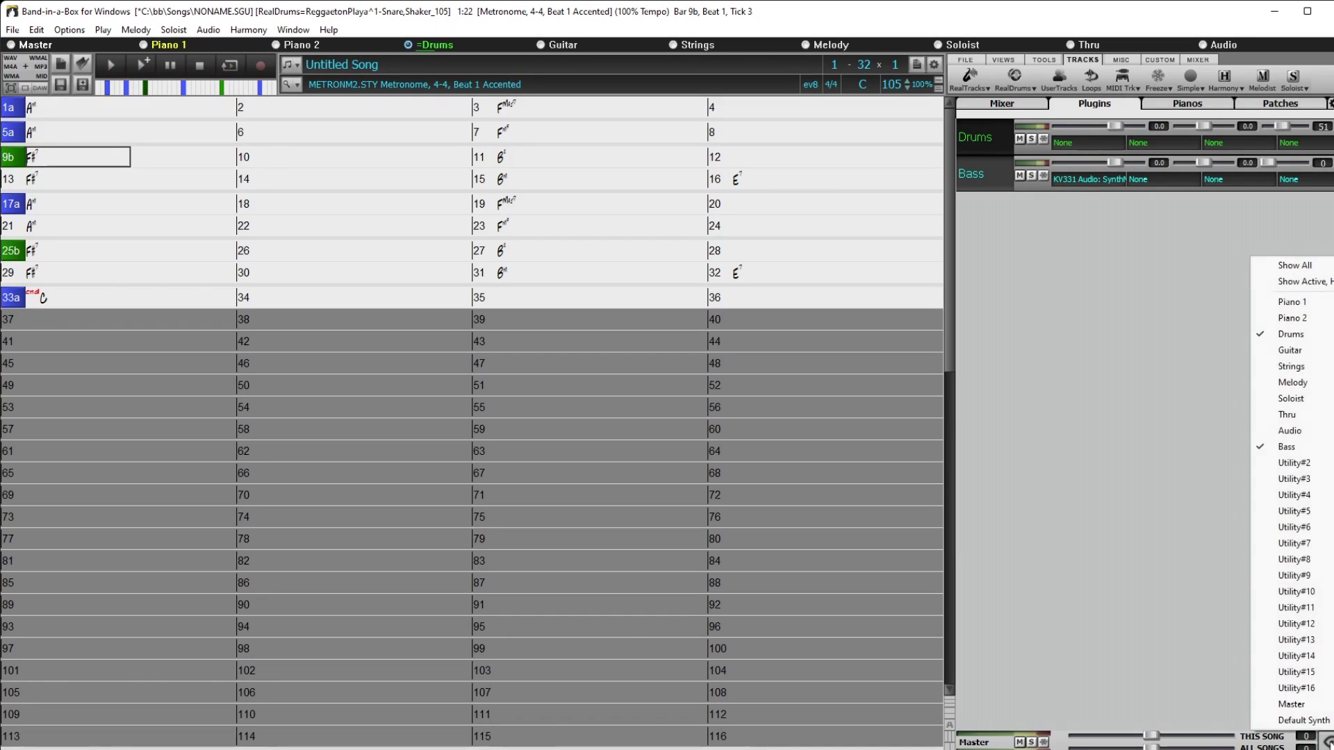
pyautogui.click(1305, 464)
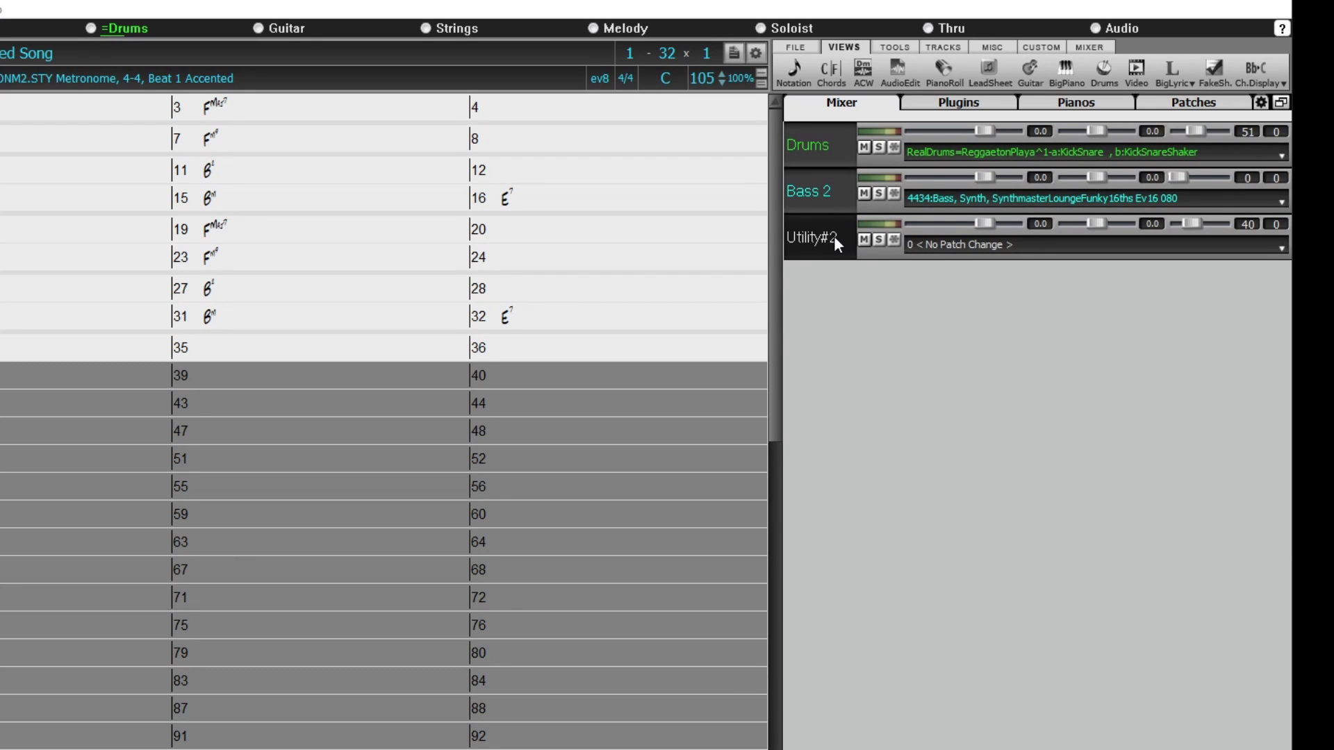
pyautogui.click(804, 232)
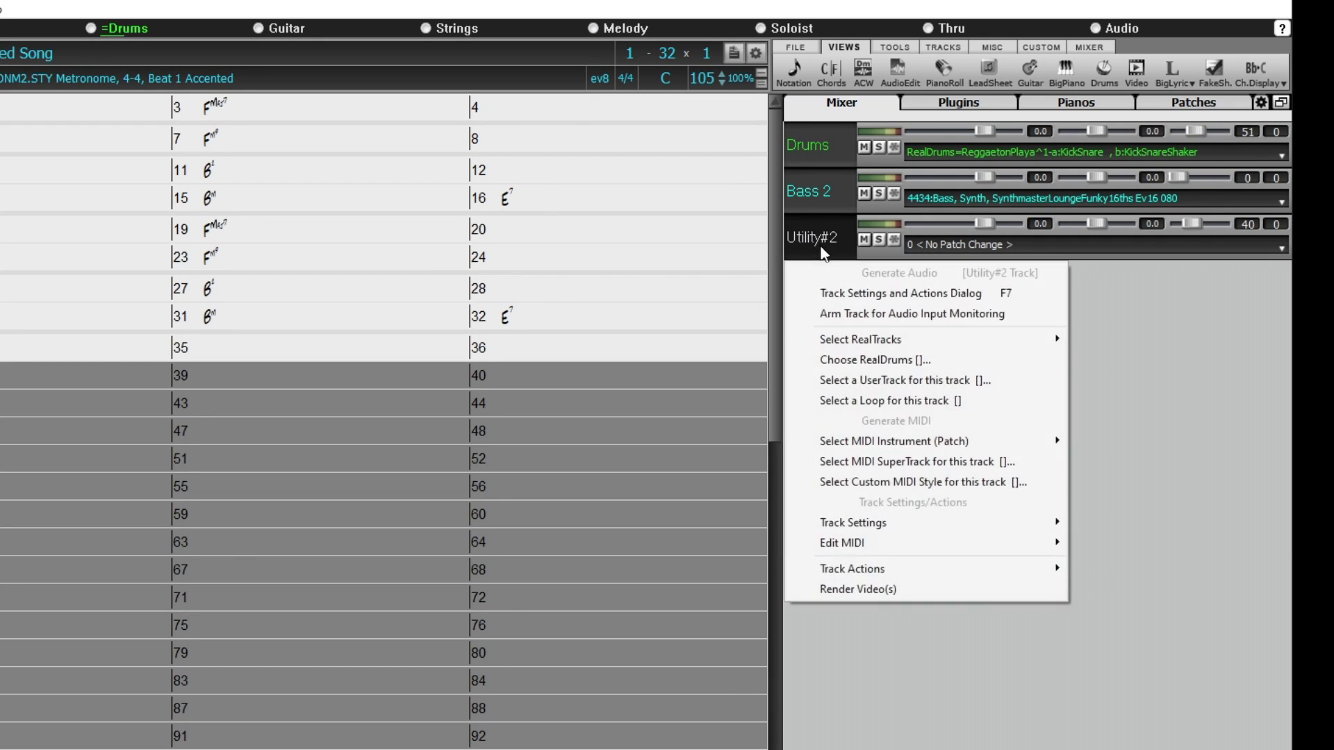
pyautogui.moveTo(1054, 545)
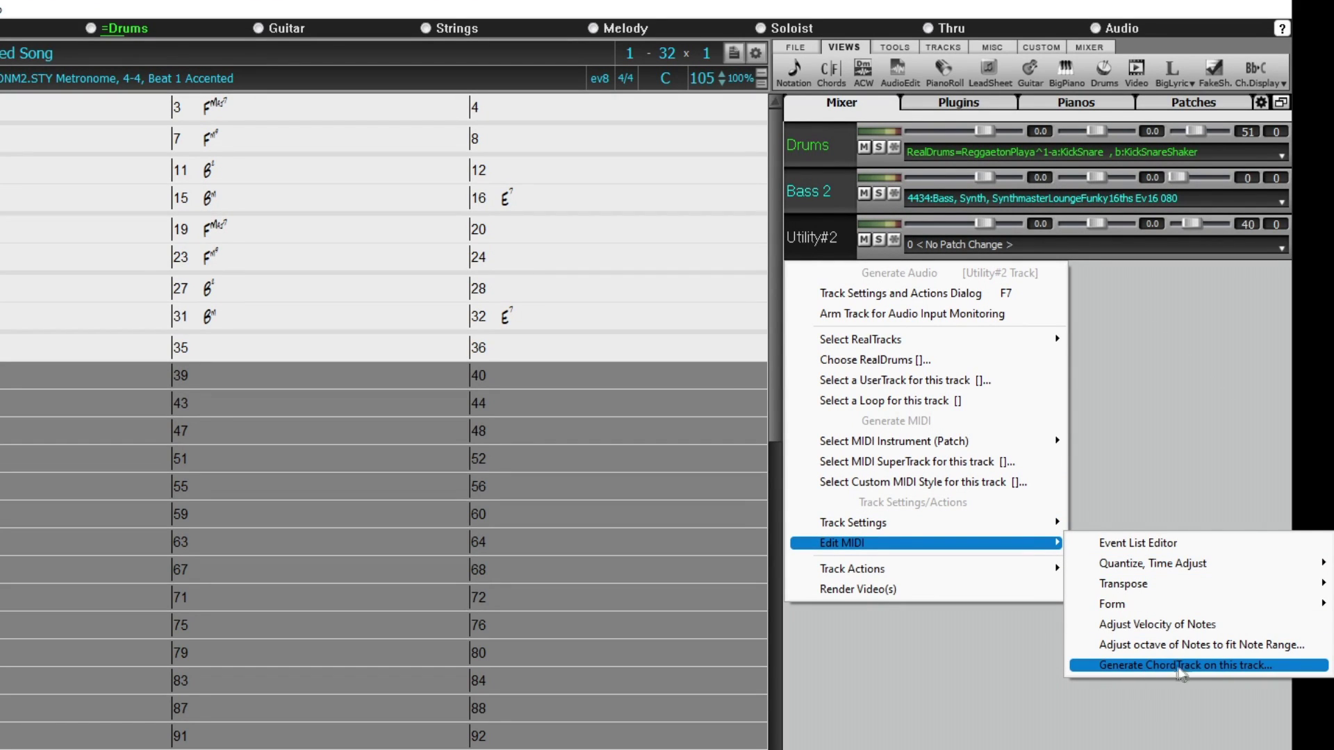
pyautogui.click(1229, 667)
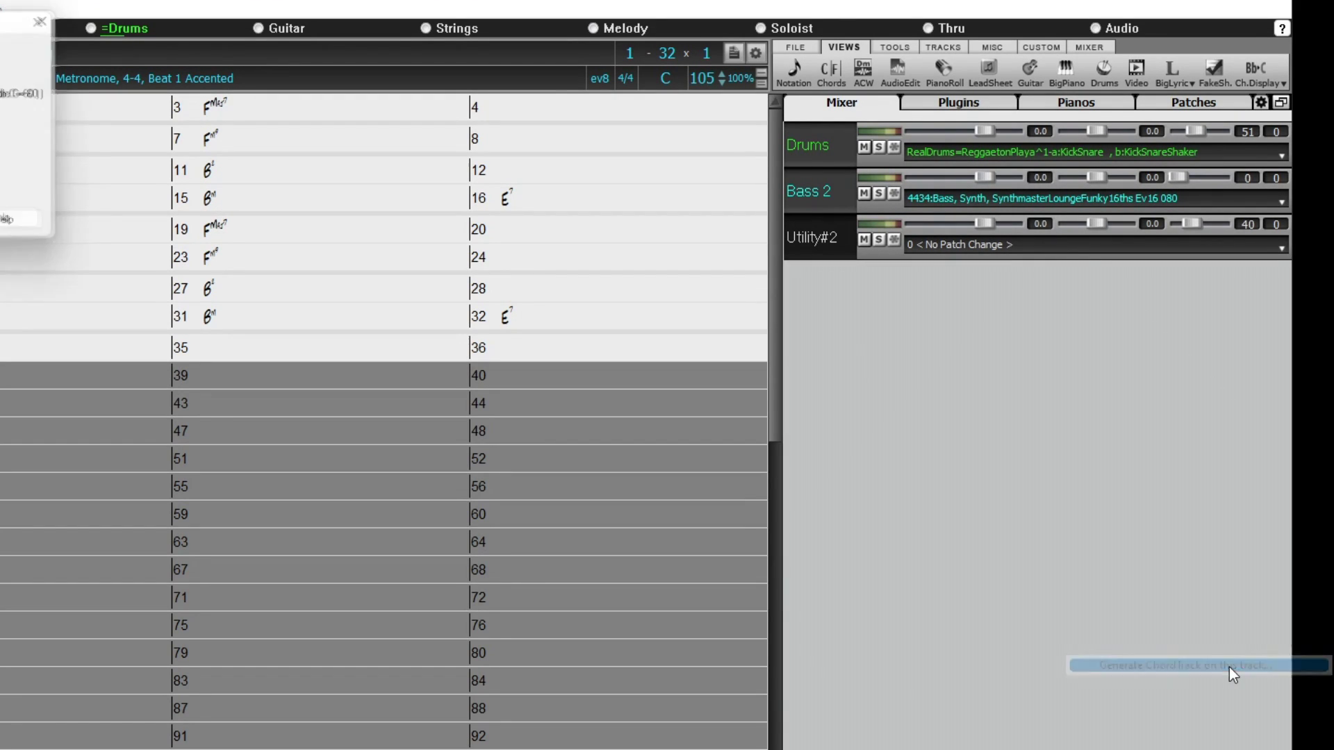
pyautogui.moveTo(1, 18); pyautogui.dragTo(257, 310)
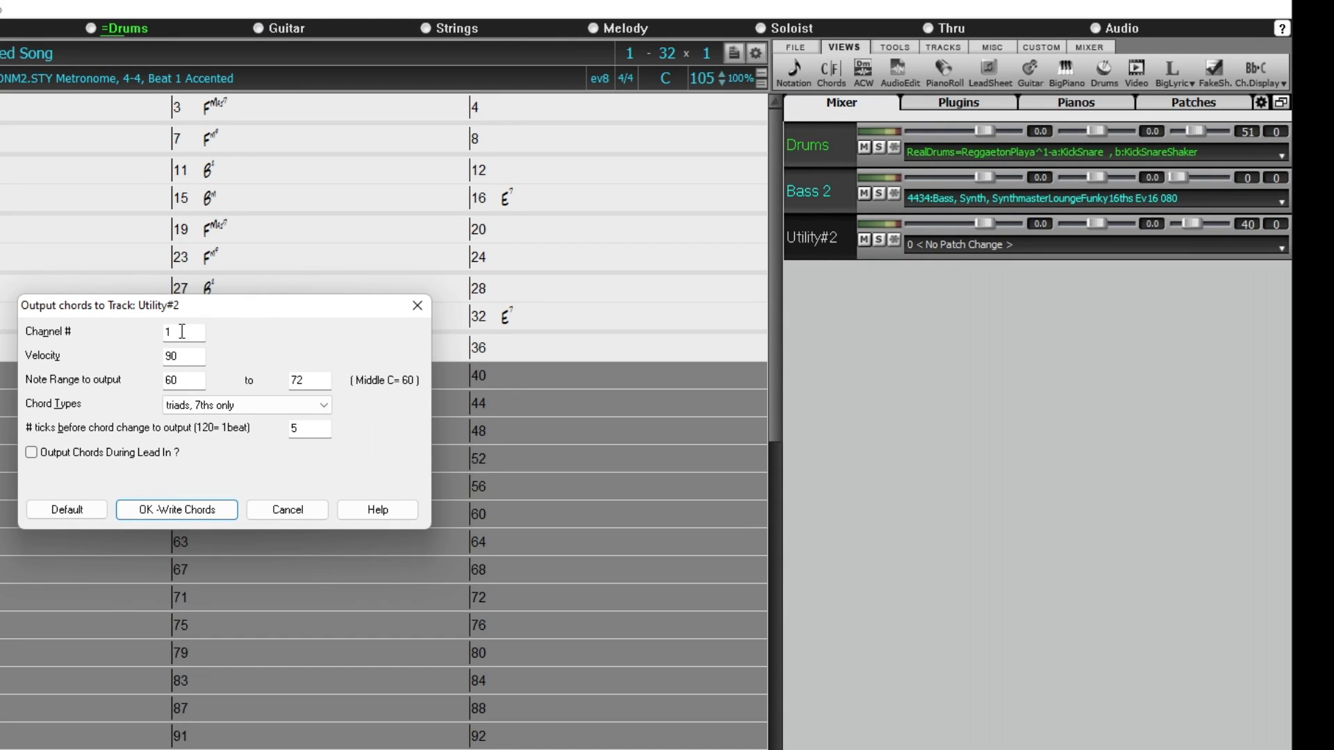
# Write the chords to Utility#2 as triads and 7ths only, with 0 ticks before each chord change.
pyautogui.moveTo(182, 332)
pyautogui.moveTo(199, 357)
pyautogui.click(233, 410)
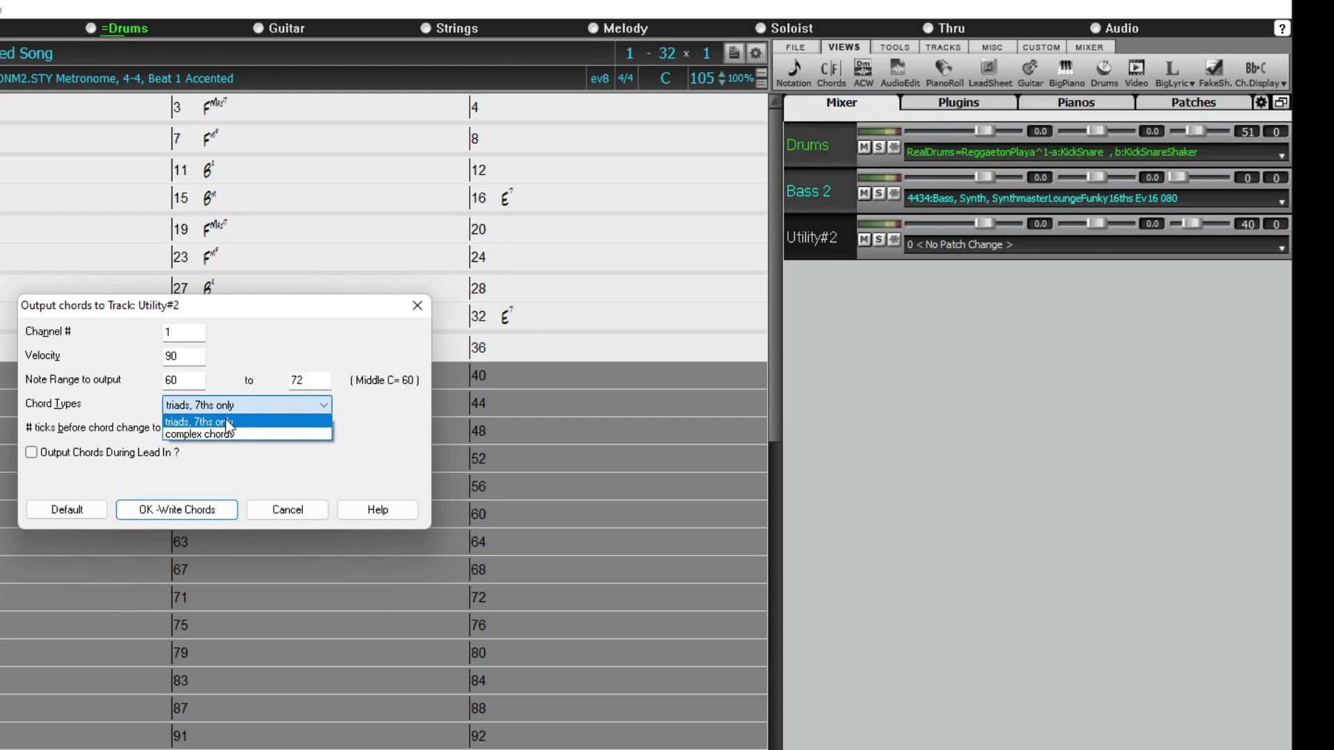
pyautogui.click(233, 400)
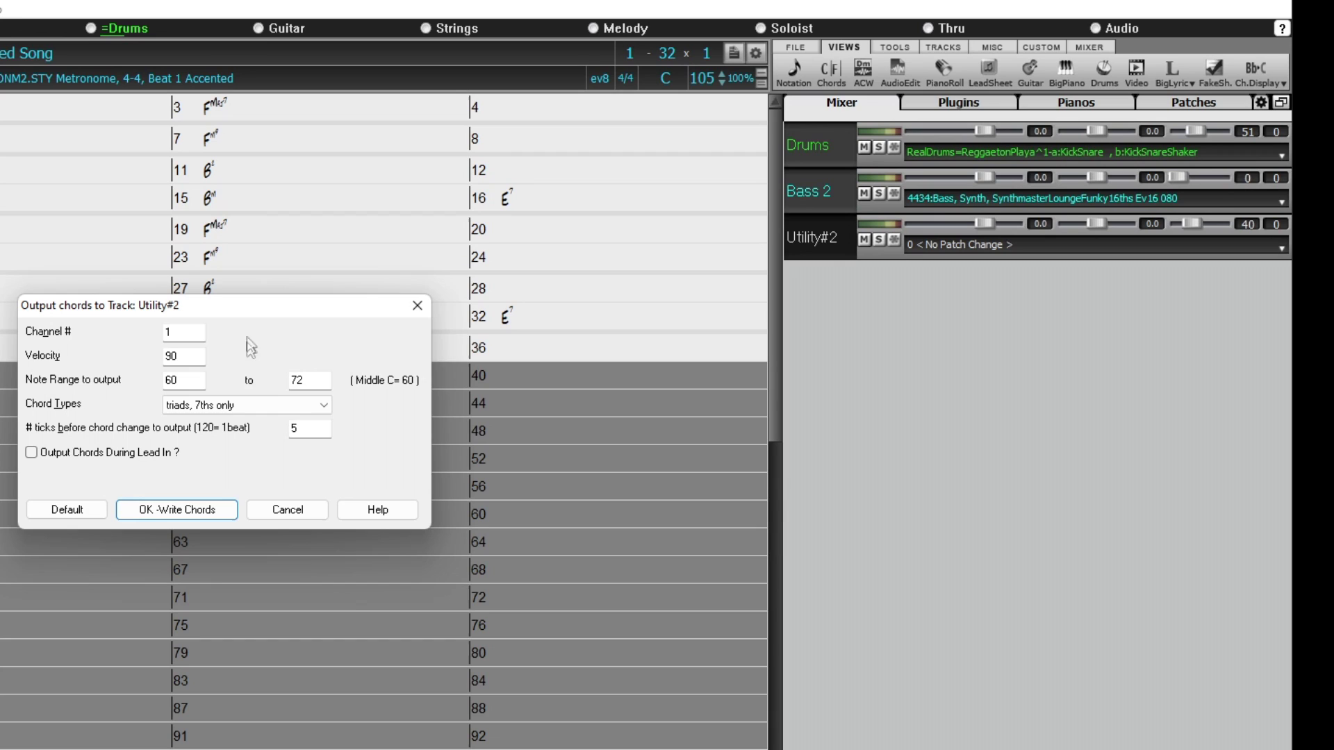
pyautogui.click(238, 411)
pyautogui.click(219, 433)
pyautogui.click(242, 409)
pyautogui.click(241, 423)
pyautogui.doubleClick(298, 429)
pyautogui.click(182, 513)
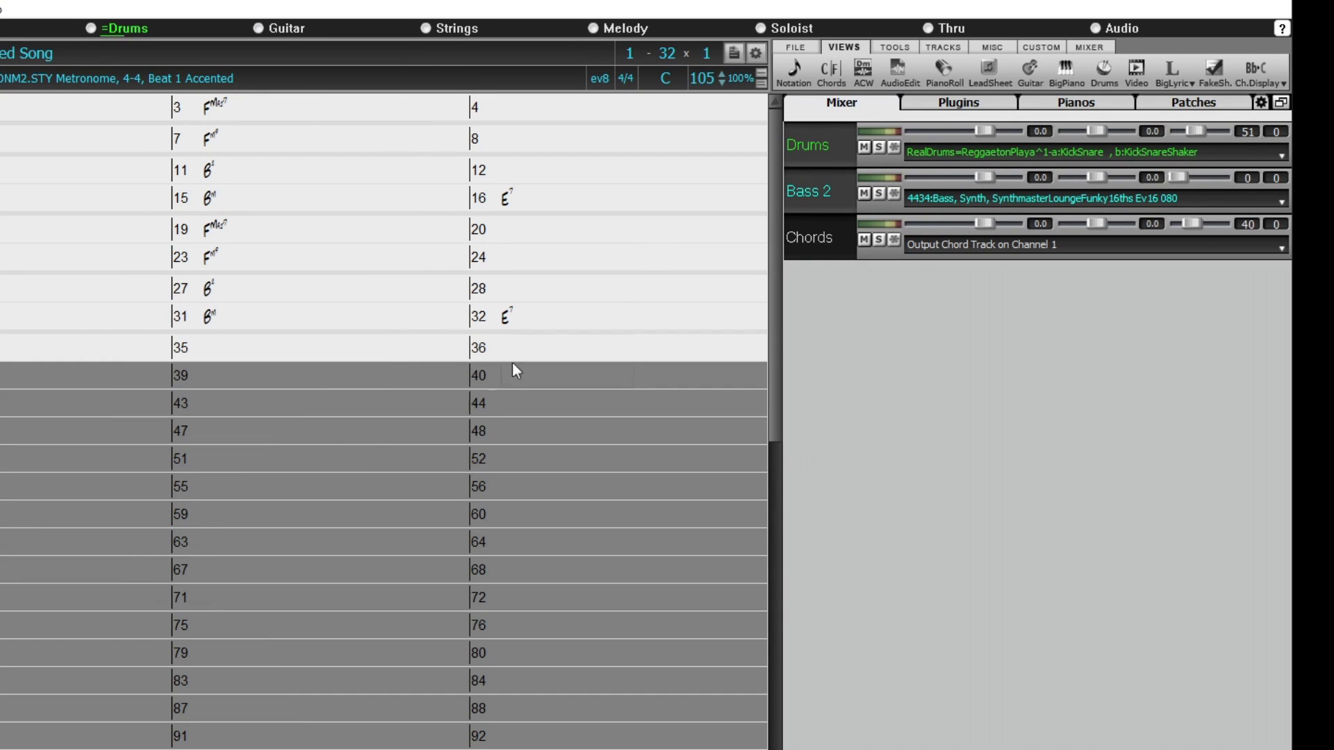
# Open the piano roll for the Chords track and examine the generated chord notes from bar 1 to bar 13.
pyautogui.click(943, 69)
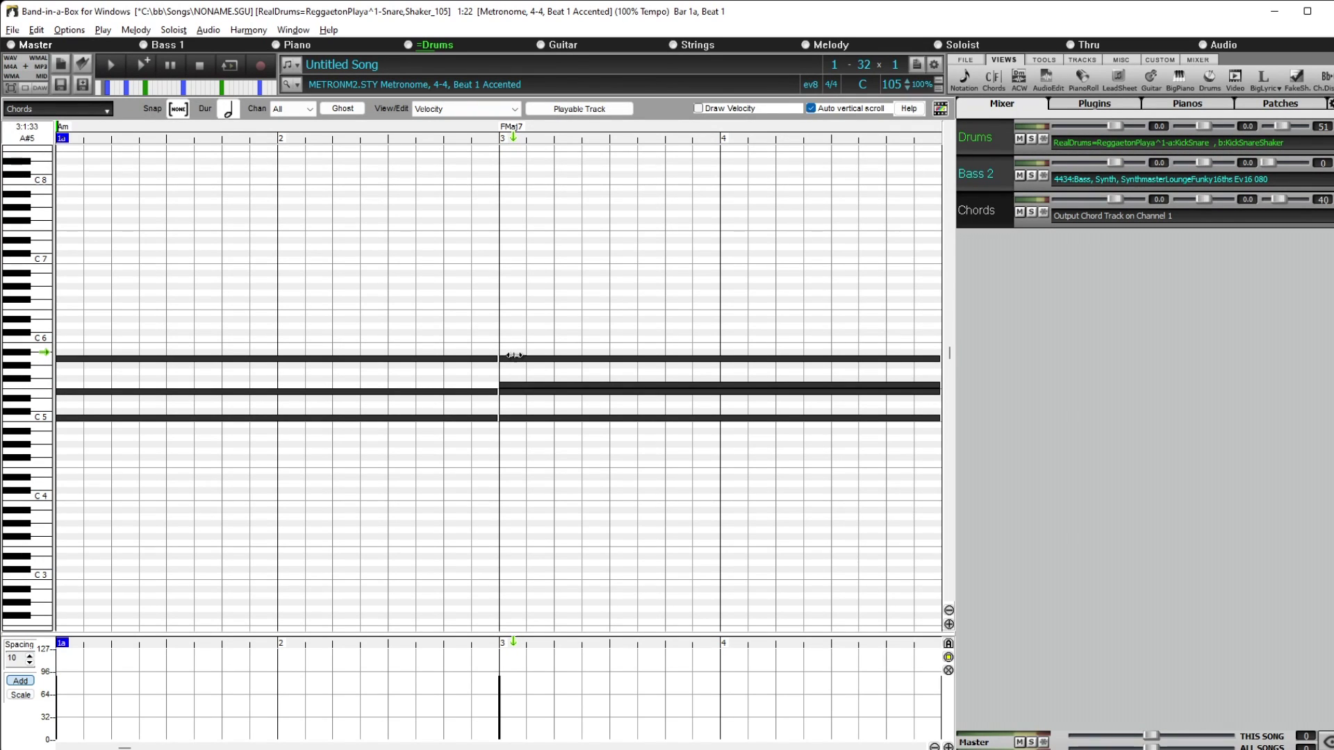
pyautogui.scroll(-8, 514, 356)
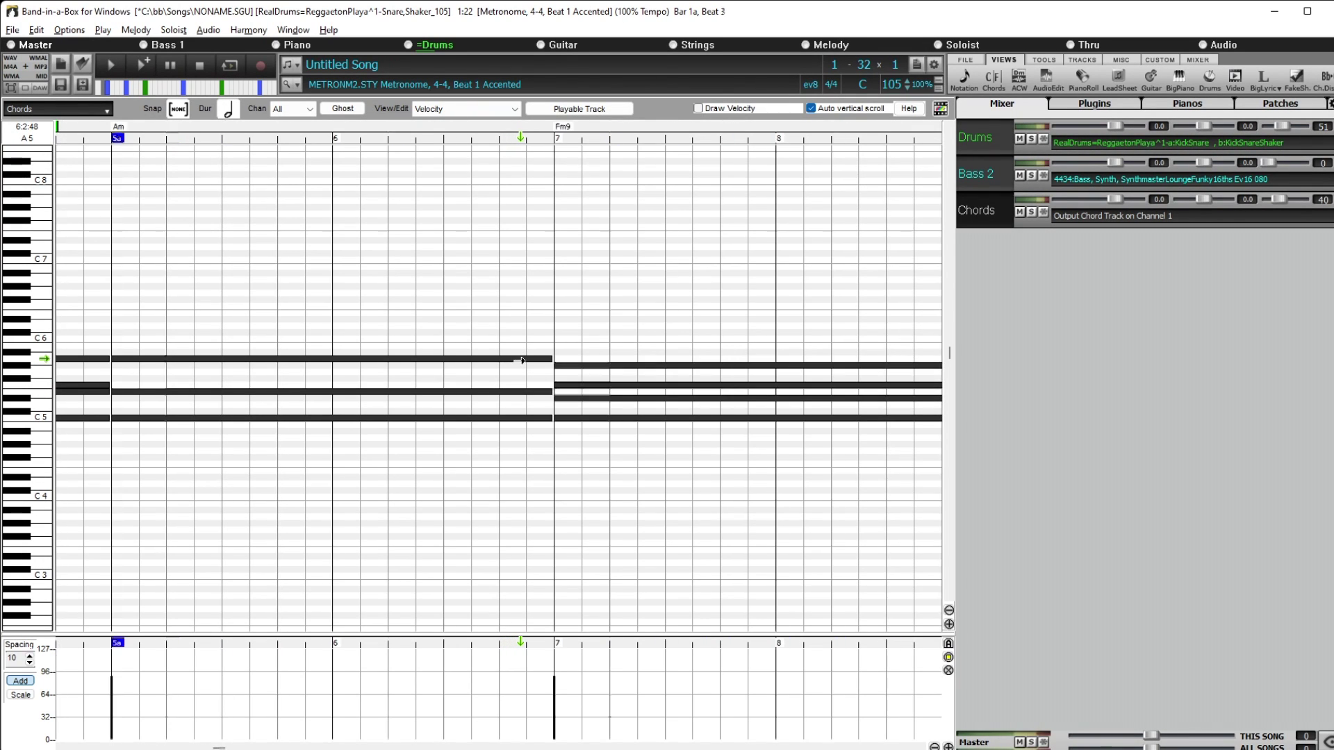
pyautogui.scroll(-1, 522, 361)
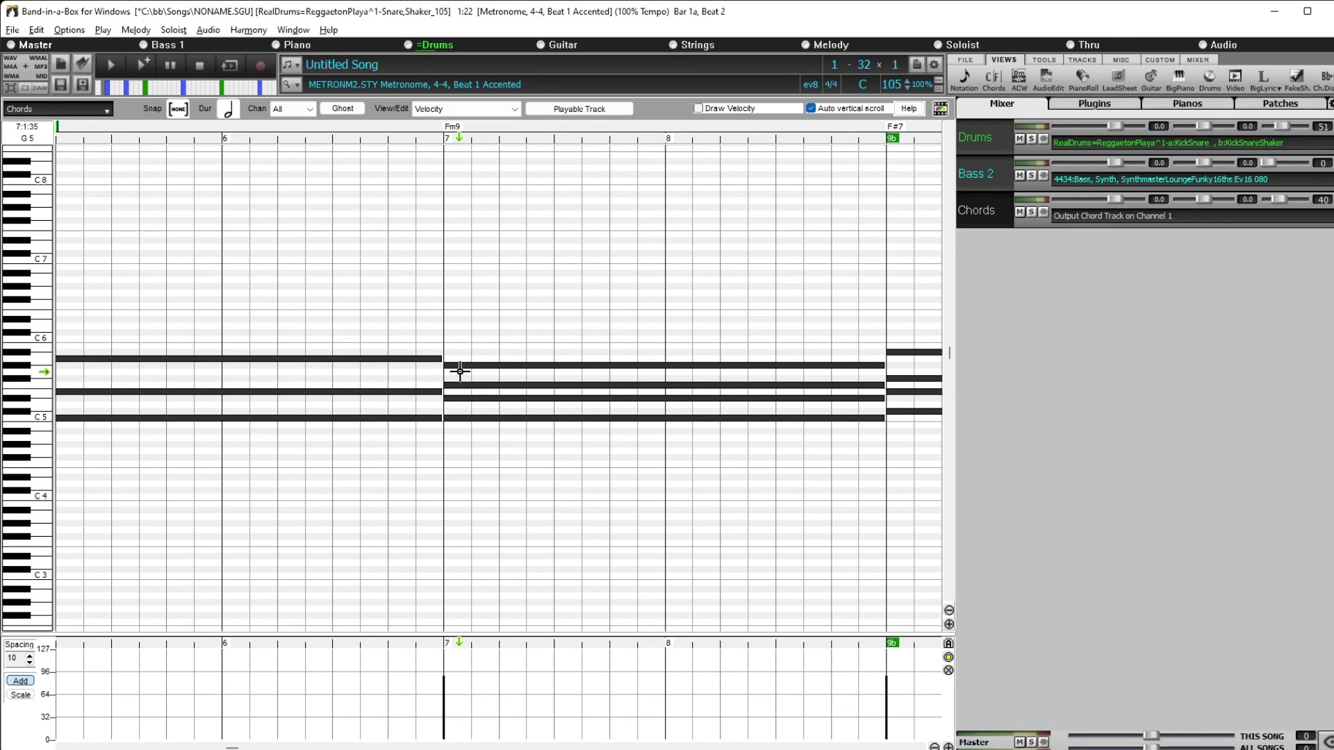
pyautogui.hscroll(4, 460, 372)
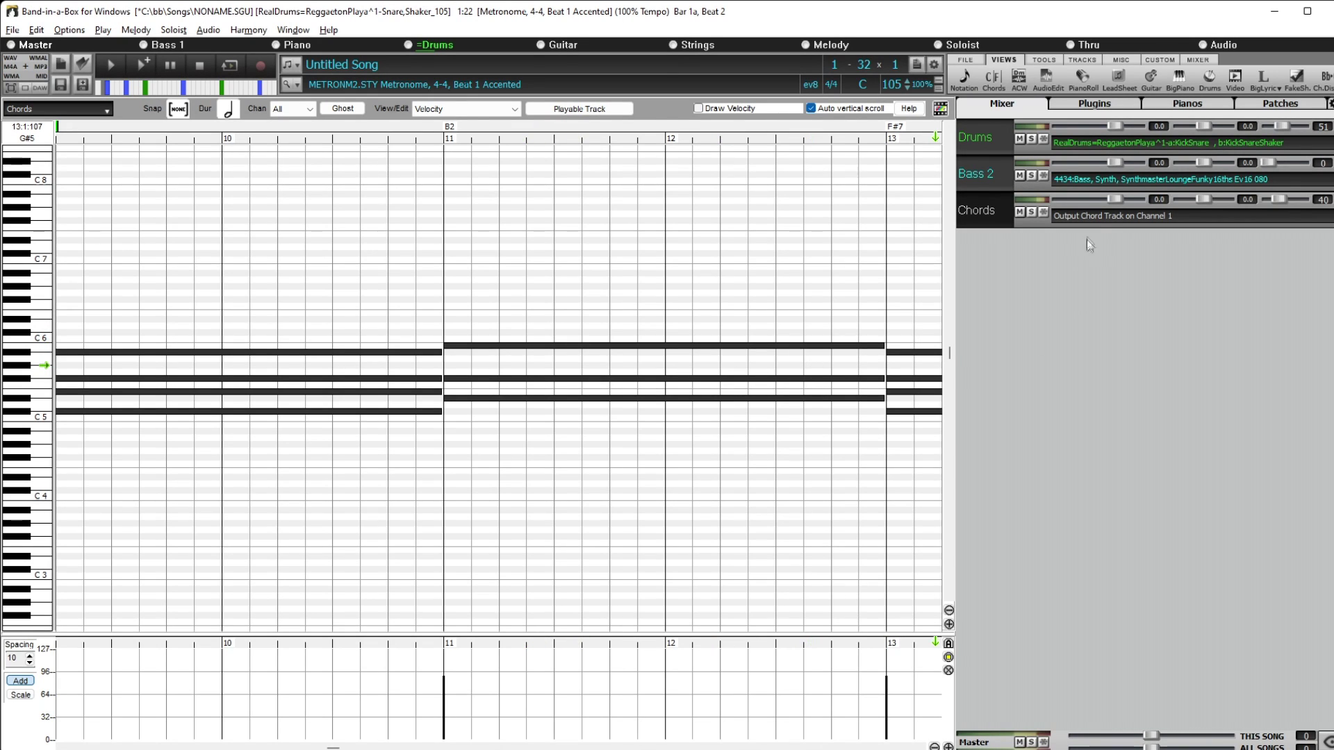
# Open the Hi-Q MIDI patch list for the Chords track and filter it by "synthmaster".
pyautogui.click(1092, 211)
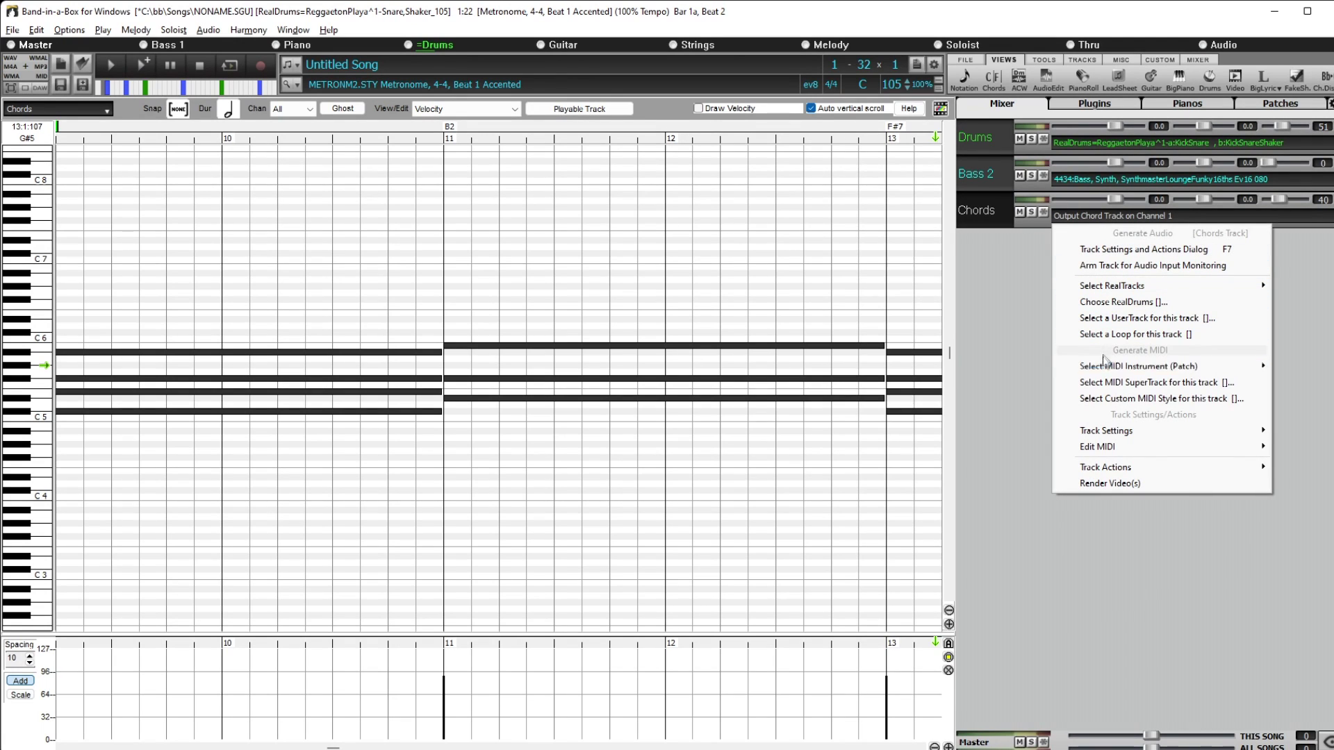
pyautogui.moveTo(1106, 366)
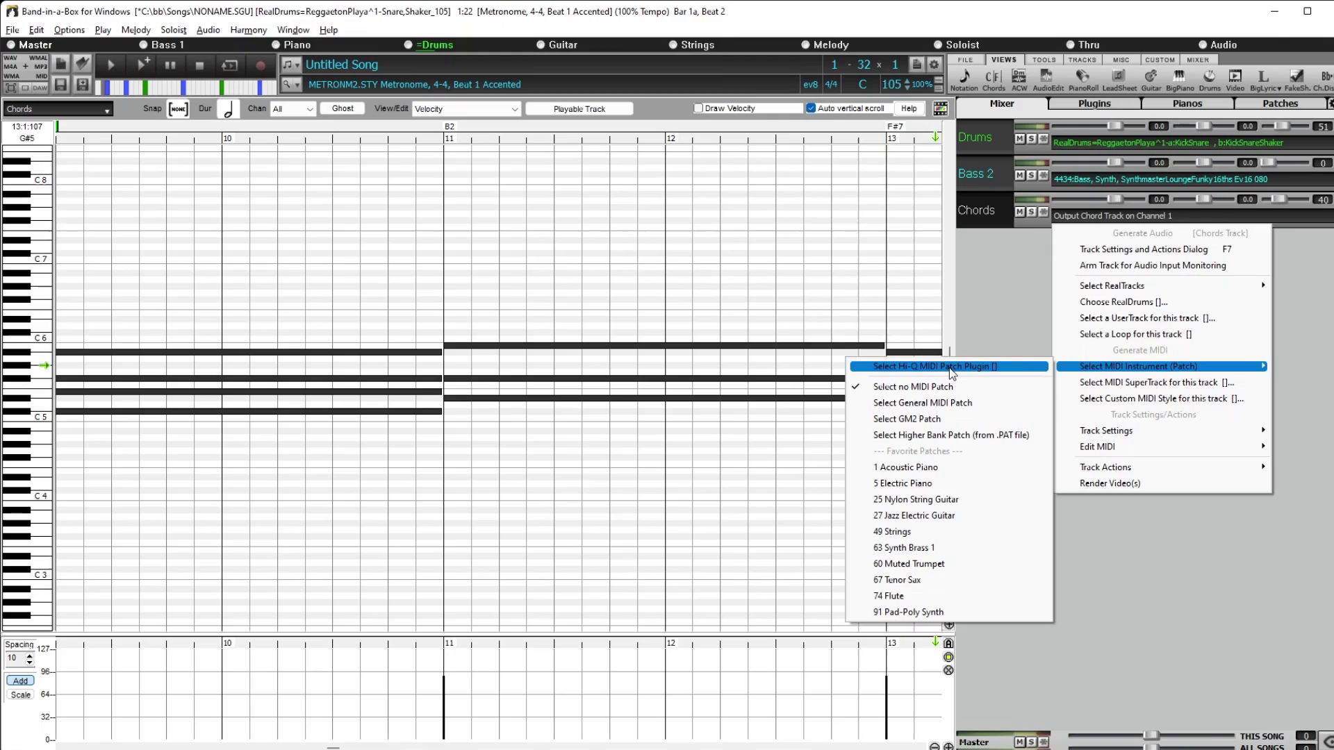
pyautogui.click(950, 368)
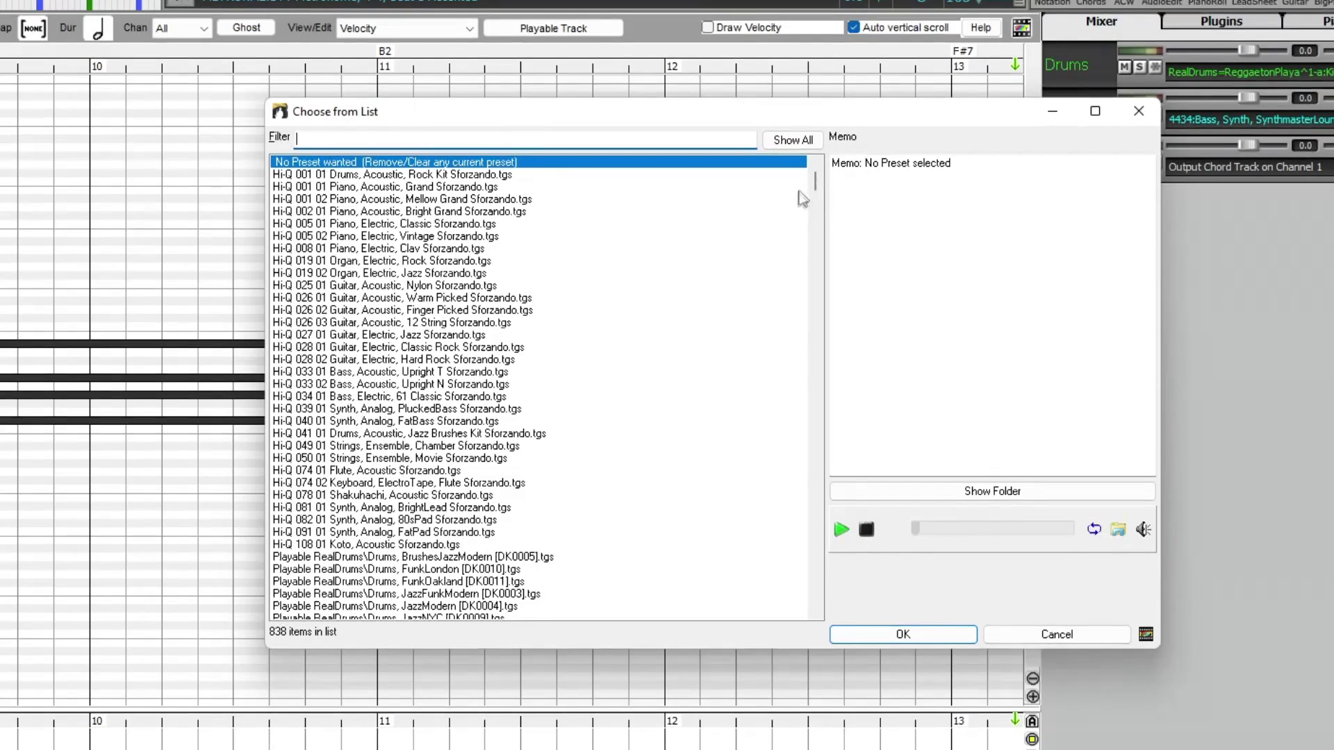
pyautogui.scroll(-15, 813, 198)
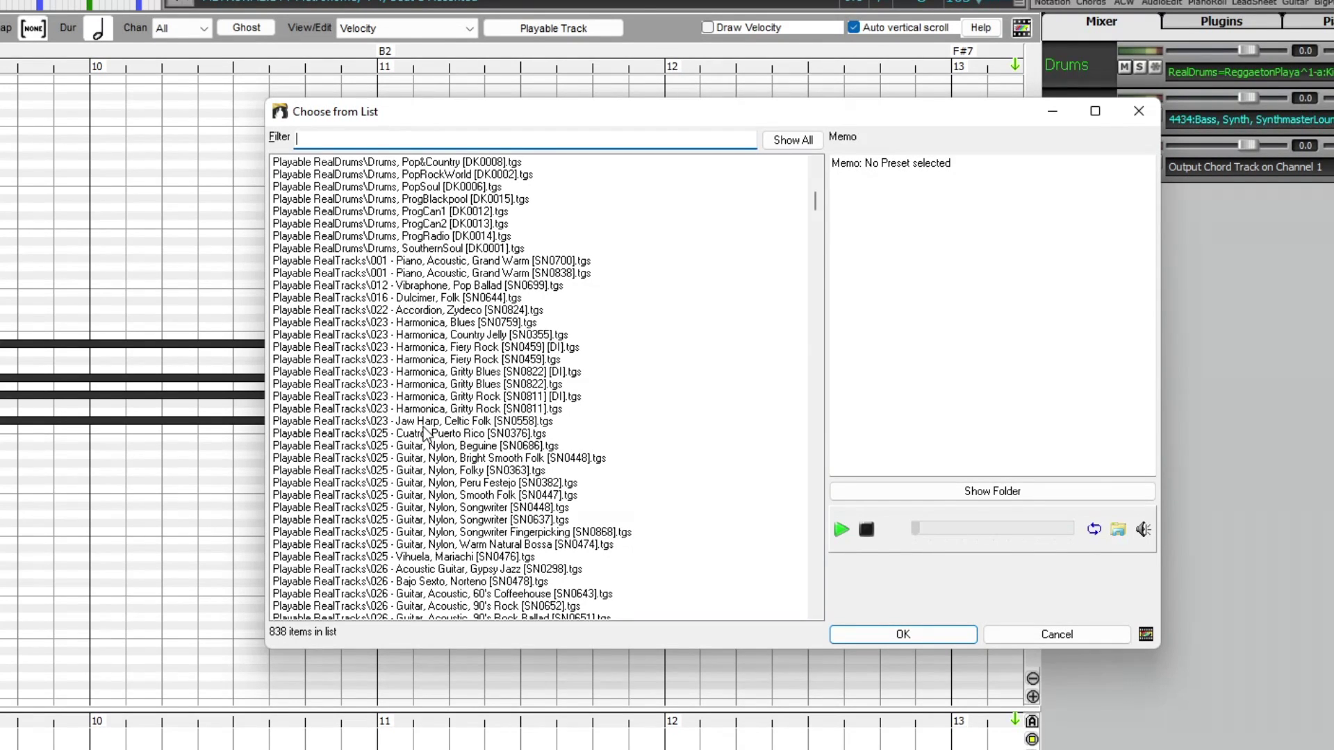
pyautogui.write('synthmaster')
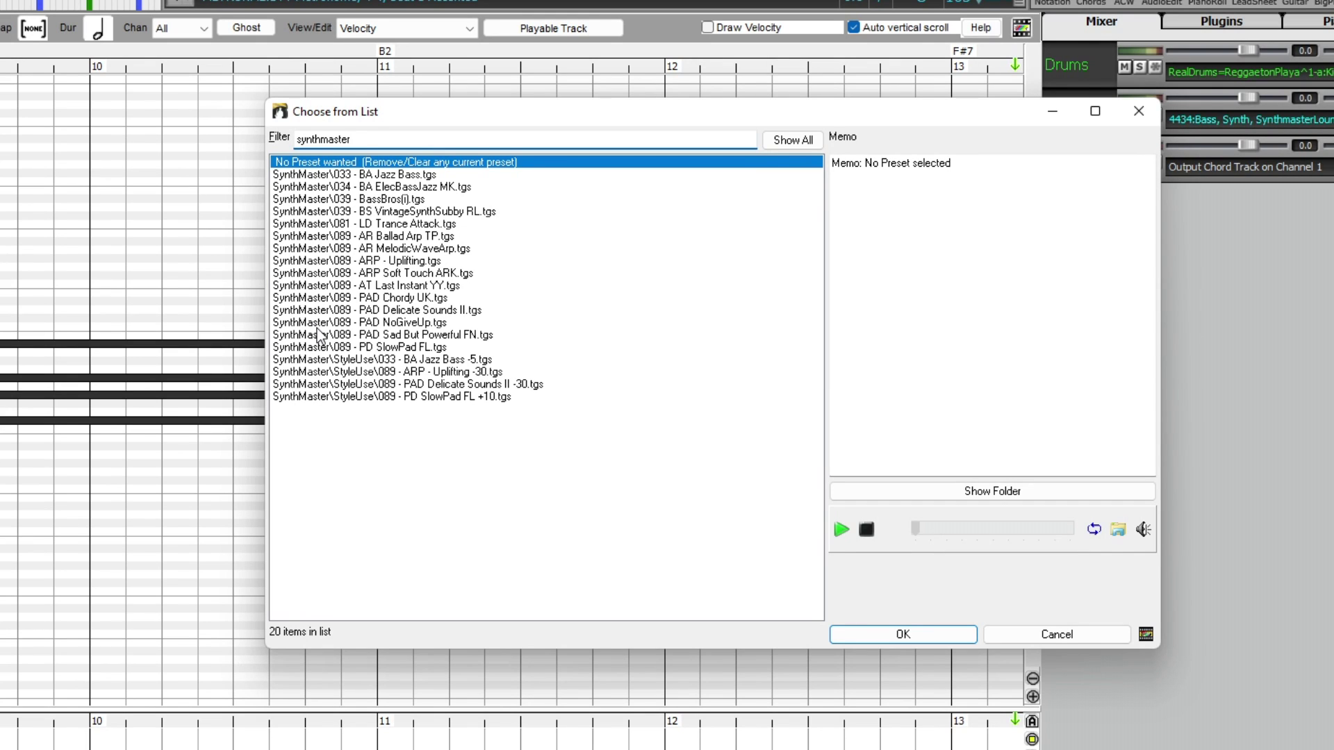
# Audition the SynthMaster SlowPad FL, Delicate Sounds II and Chordy UK pads, and assign AR MelodicWaveArp to the Chords track.
pyautogui.click(411, 351)
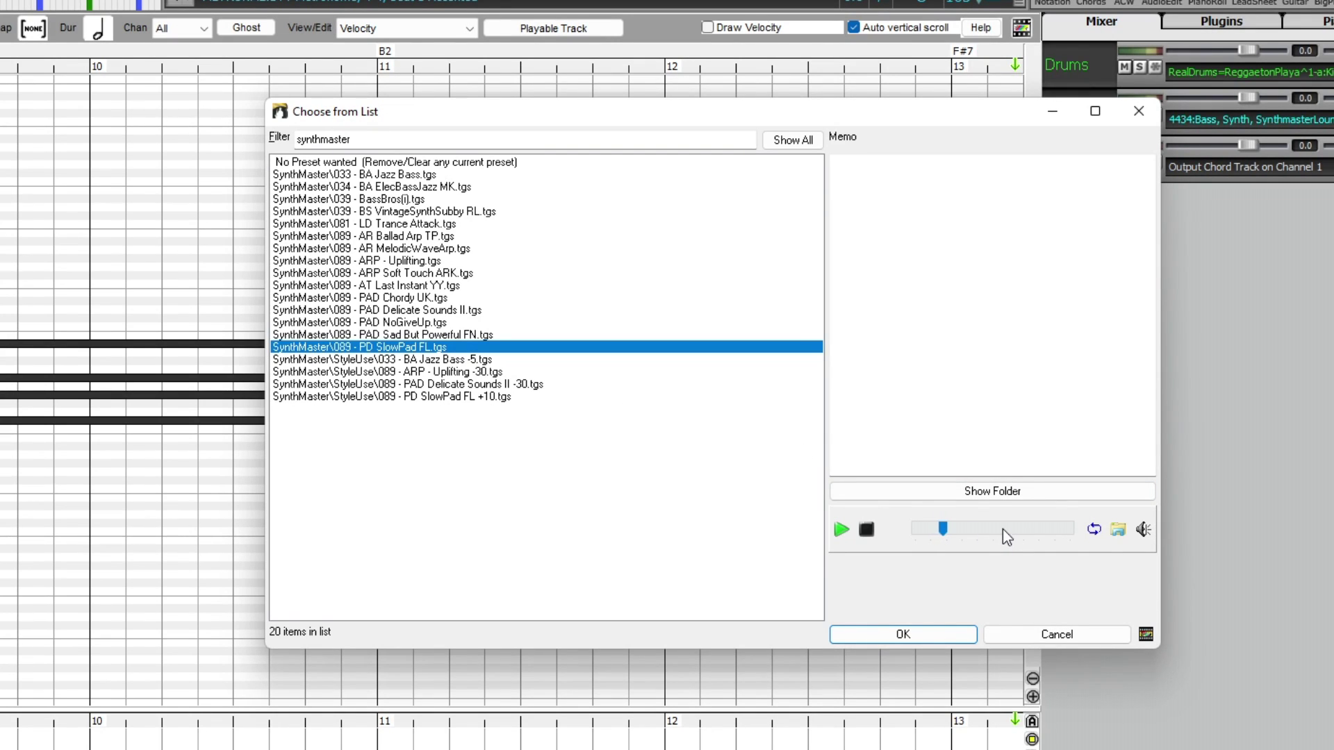
pyautogui.moveTo(947, 530); pyautogui.dragTo(1012, 530)
pyautogui.click(499, 310)
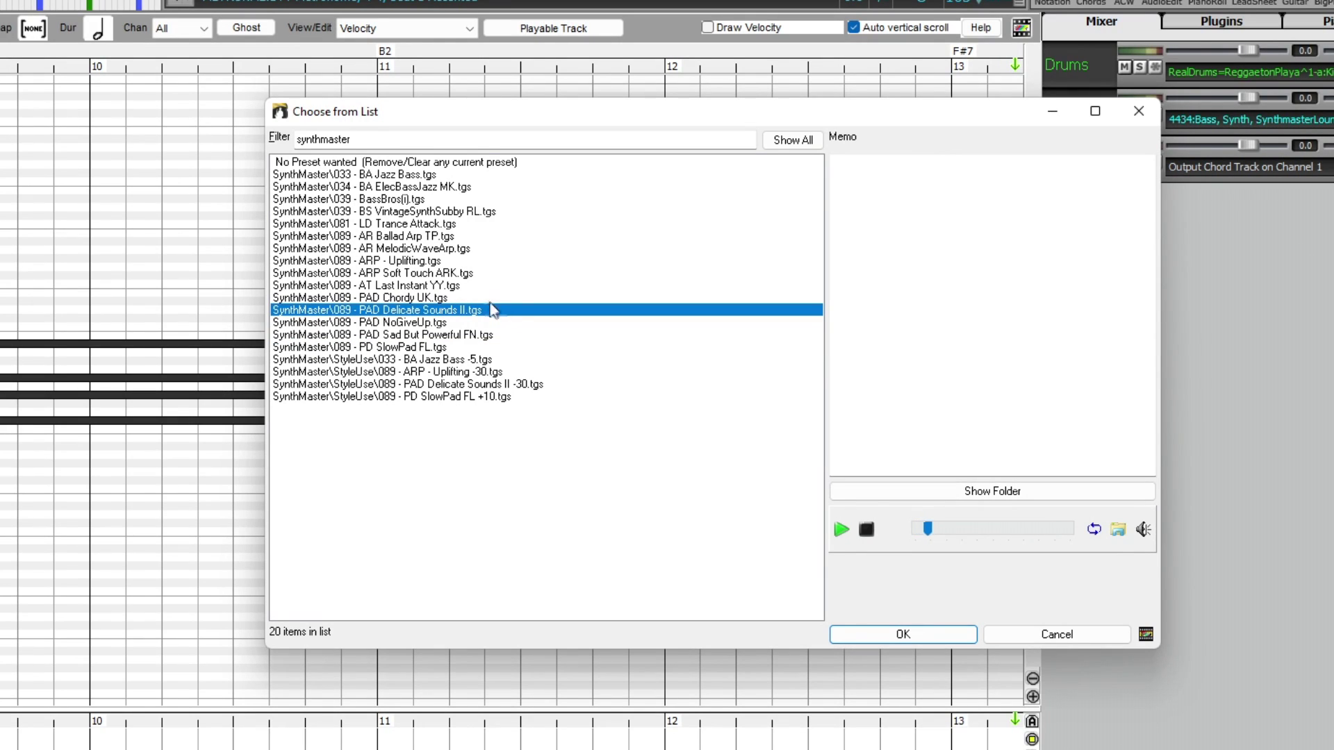
pyautogui.click(421, 300)
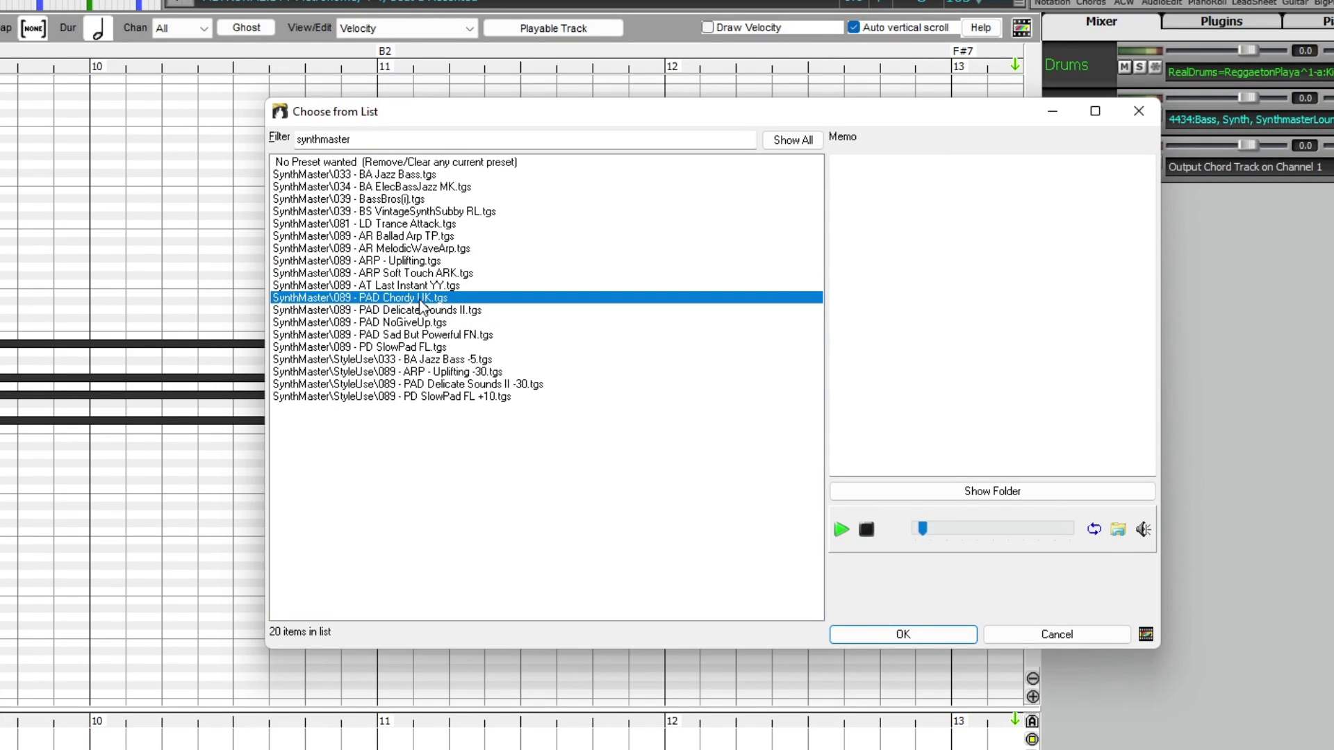
pyautogui.click(408, 251)
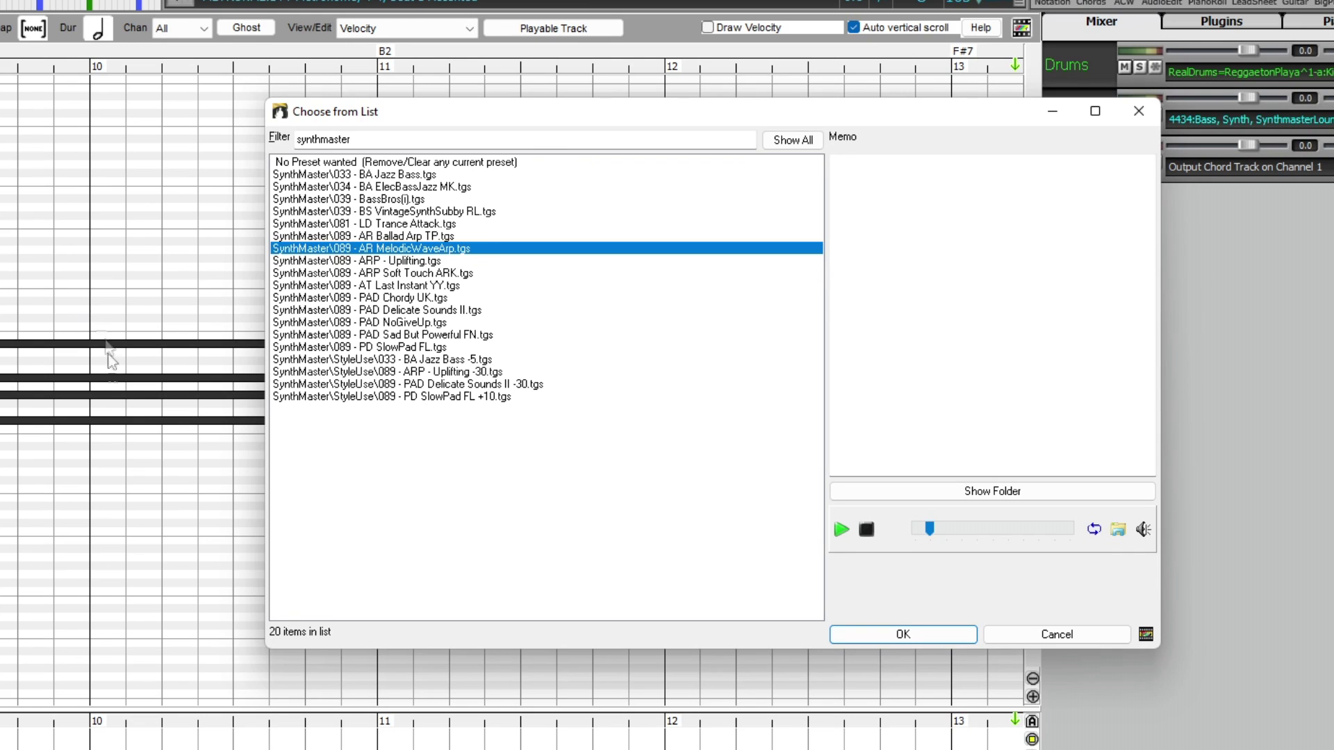
pyautogui.click(902, 634)
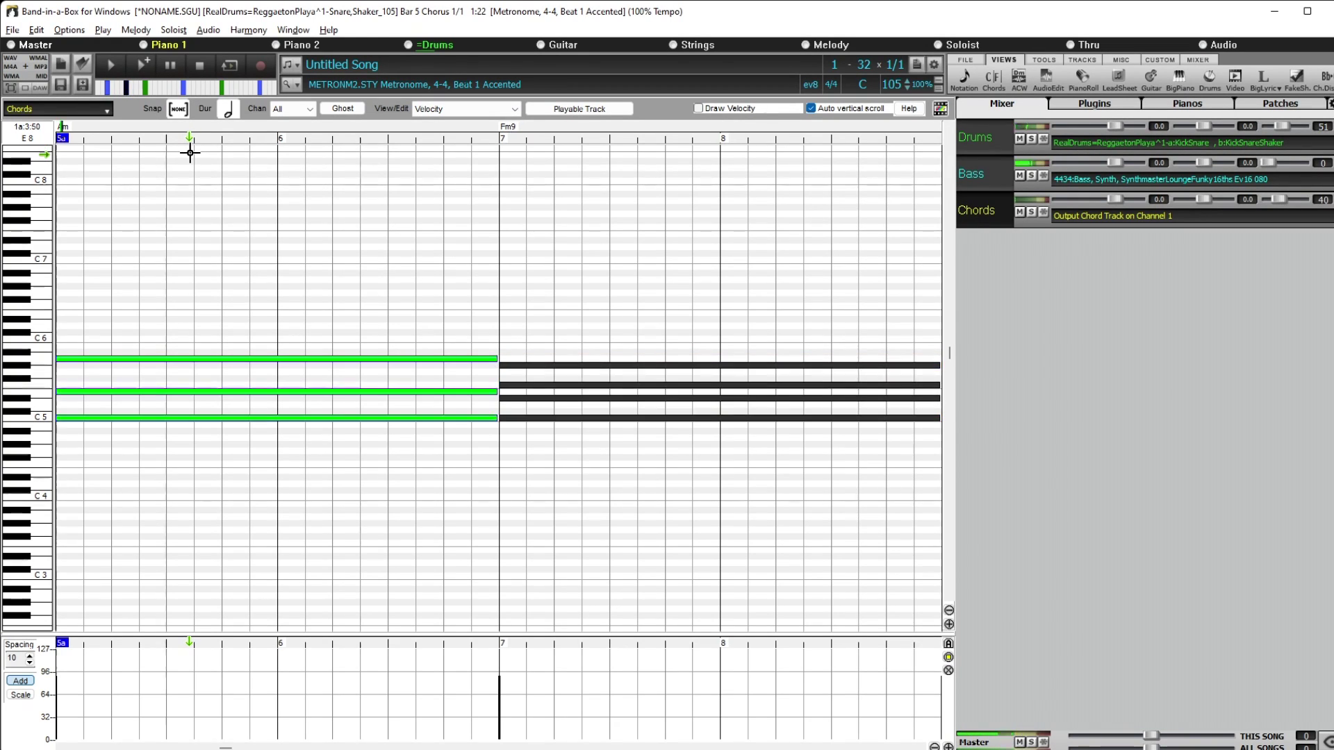
# Stop playback, replay the song with the Chords track's SynthMaster Player window open beside the piano roll, and close that window.
pyautogui.click(199, 66)
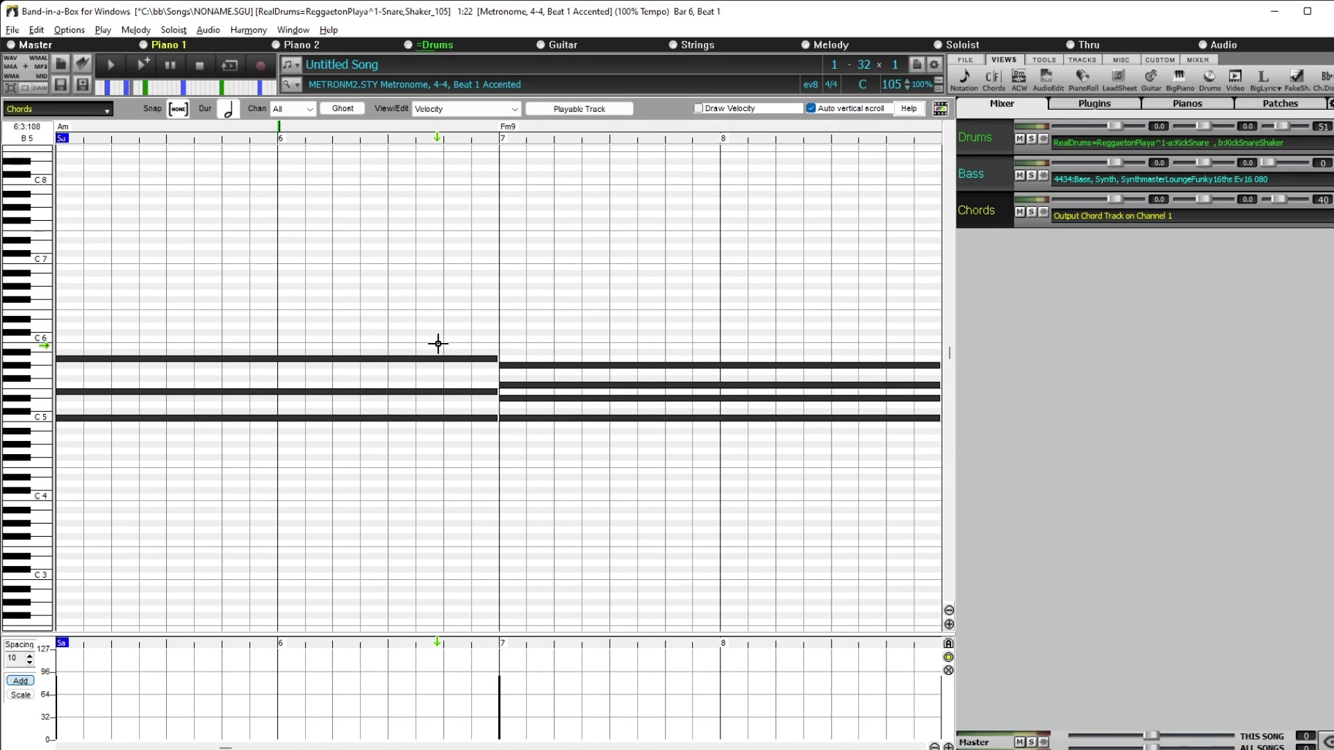
pyautogui.click(1094, 104)
pyautogui.click(1091, 219)
pyautogui.moveTo(577, 115); pyautogui.dragTo(801, 130)
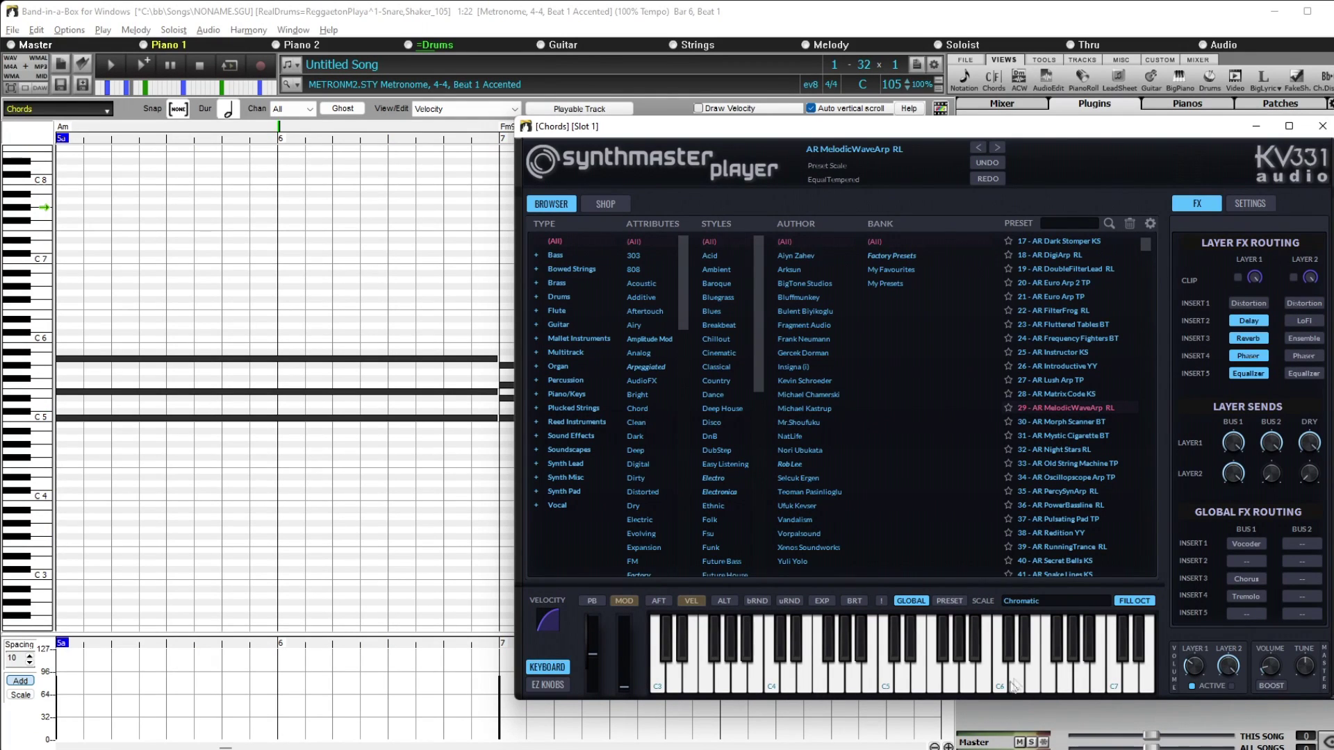
pyautogui.click(455, 130)
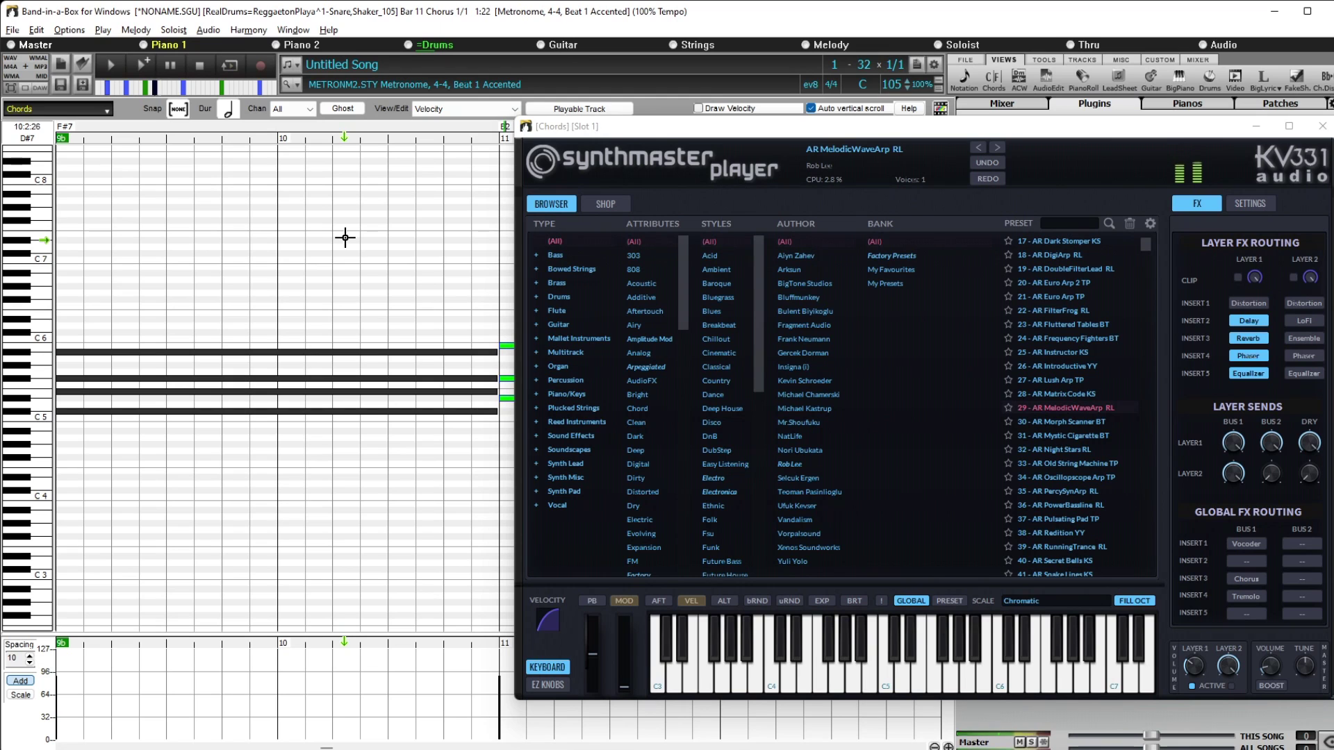
pyautogui.click(199, 64)
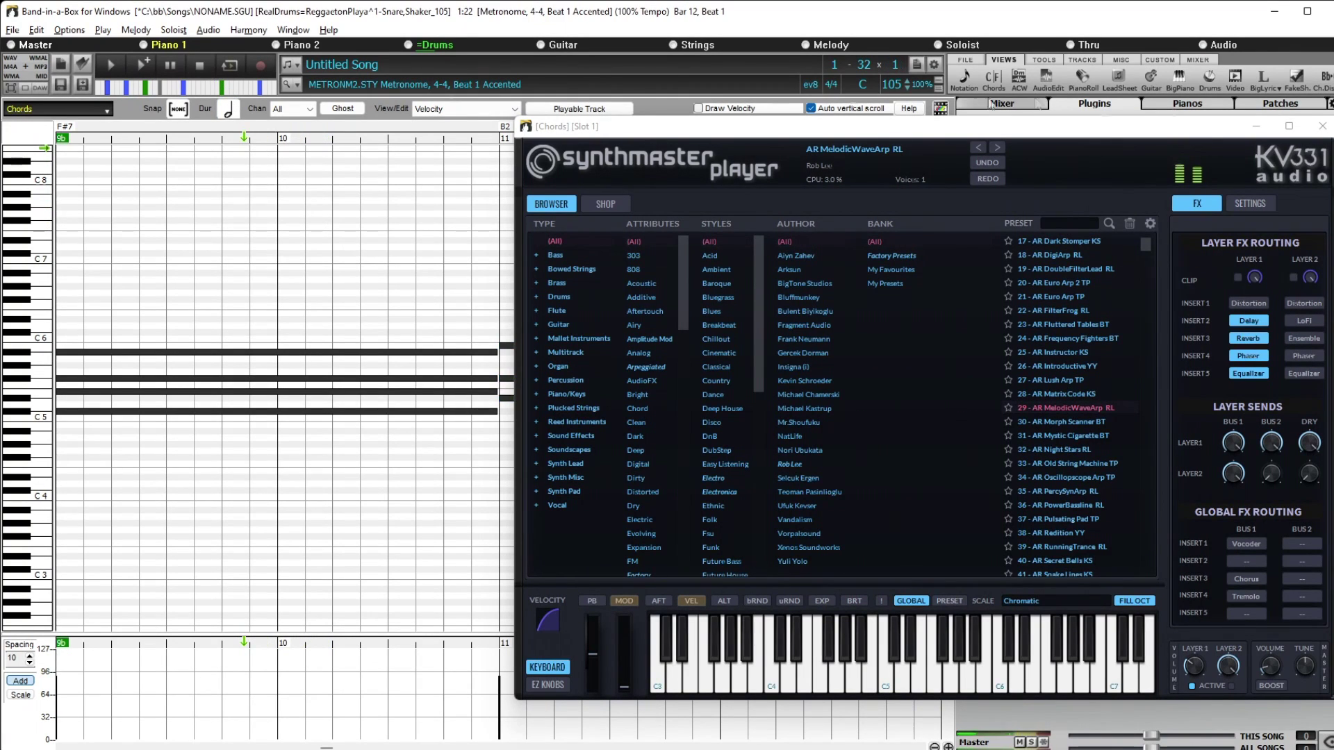
pyautogui.click(1315, 129)
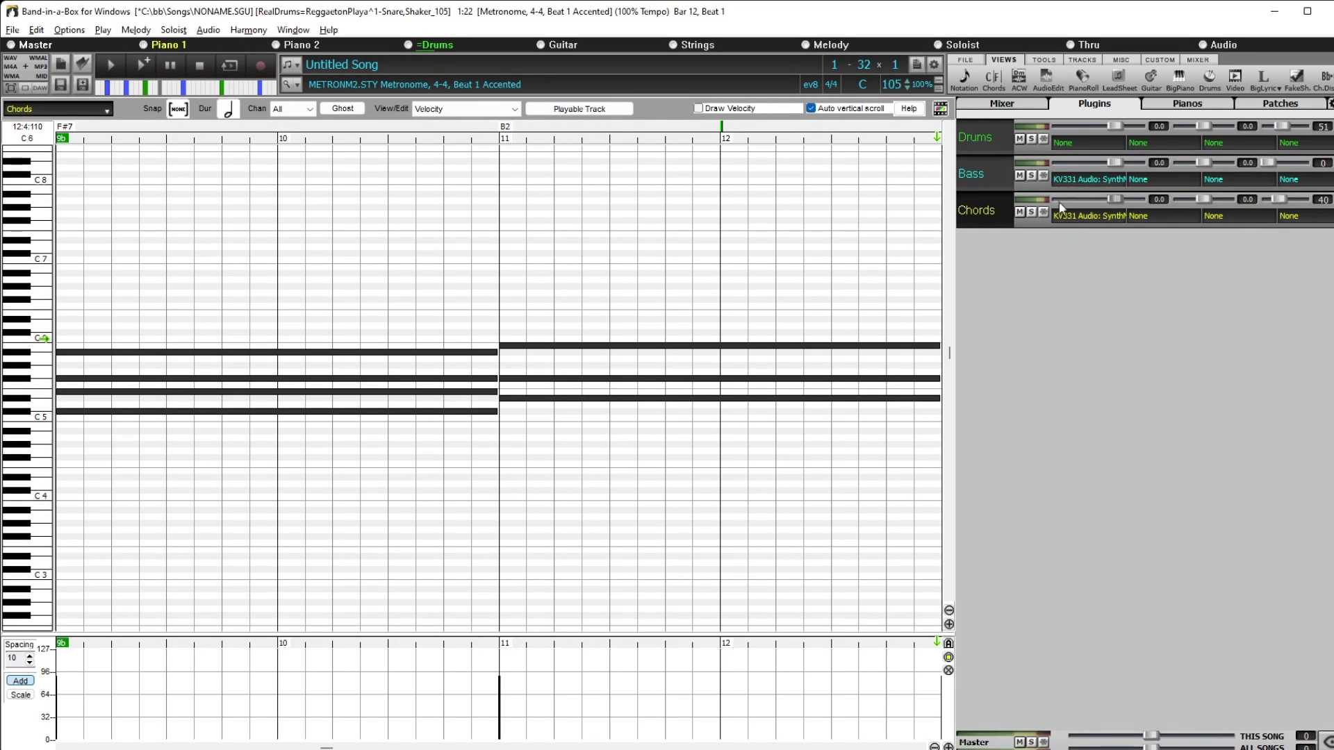
# Open the ChordTrack generation settings for the Chords track and set the chord types to complex chords.
pyautogui.click(1012, 107)
pyautogui.click(1098, 224)
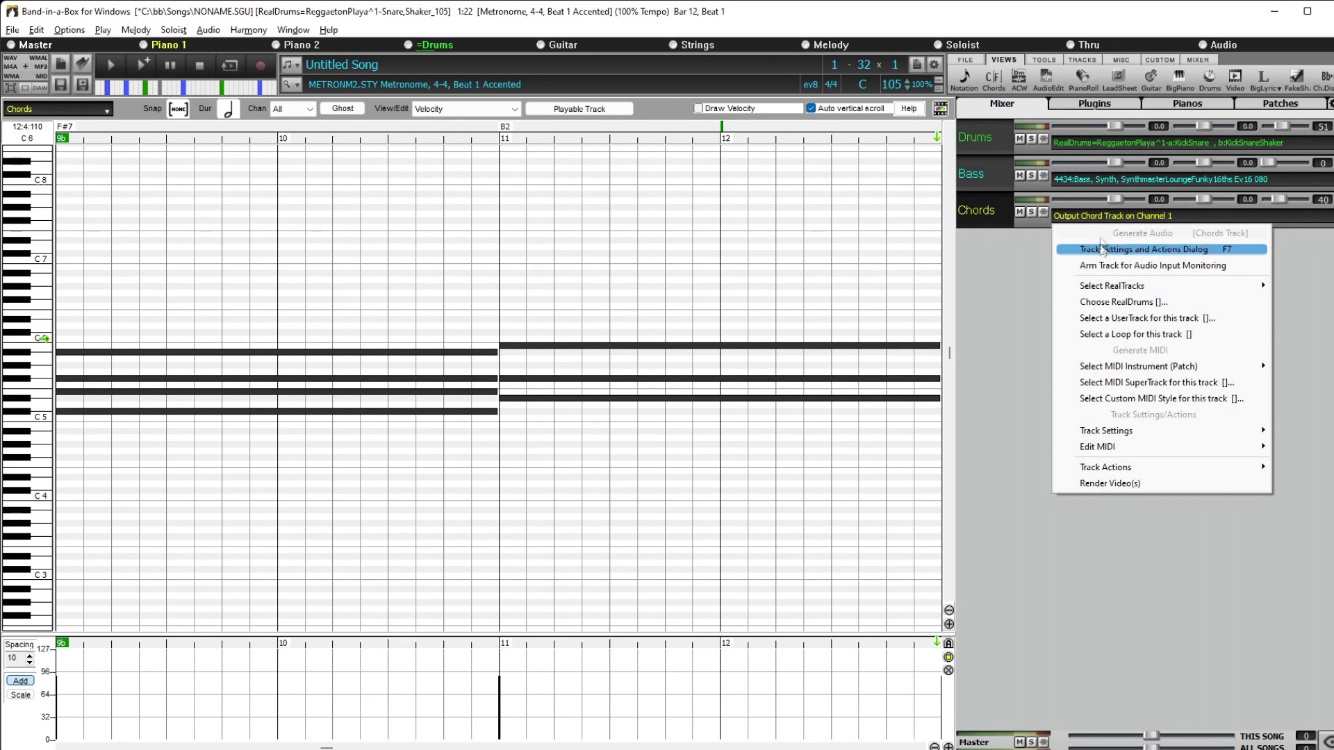
pyautogui.moveTo(1148, 450)
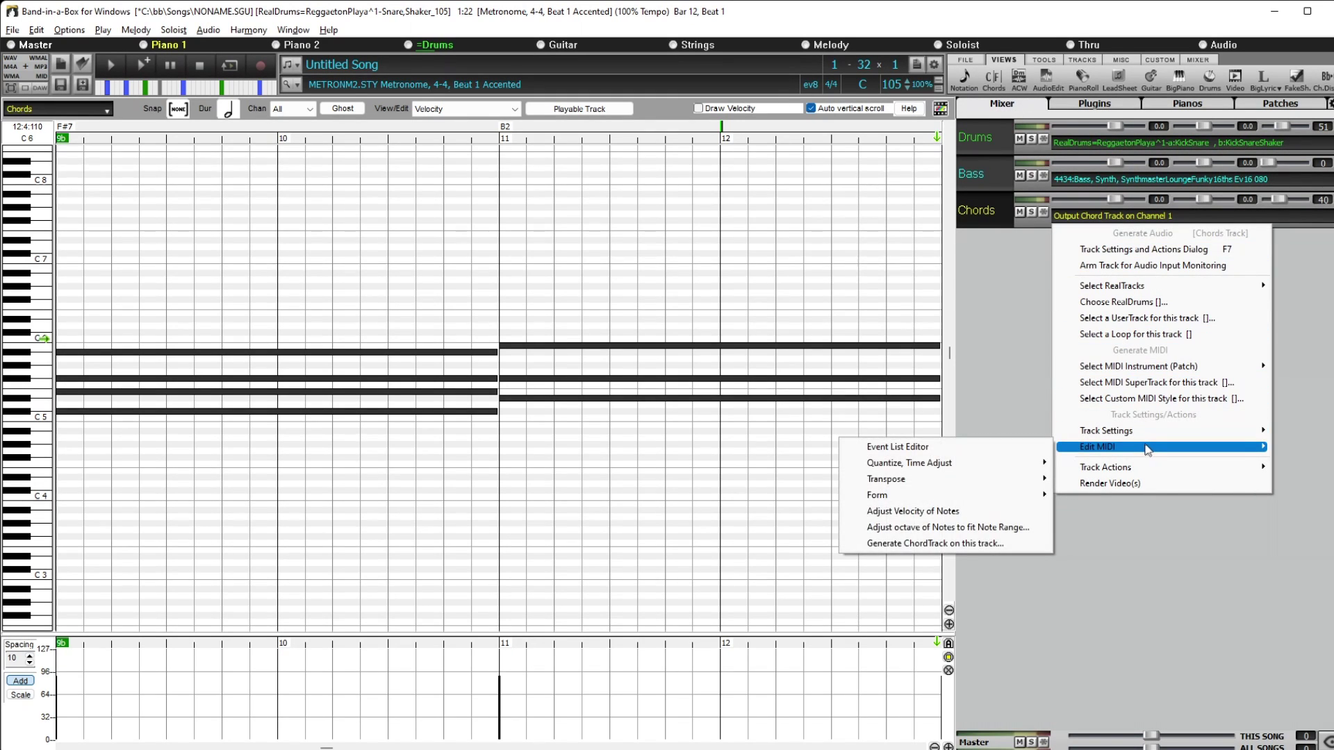
pyautogui.click(935, 543)
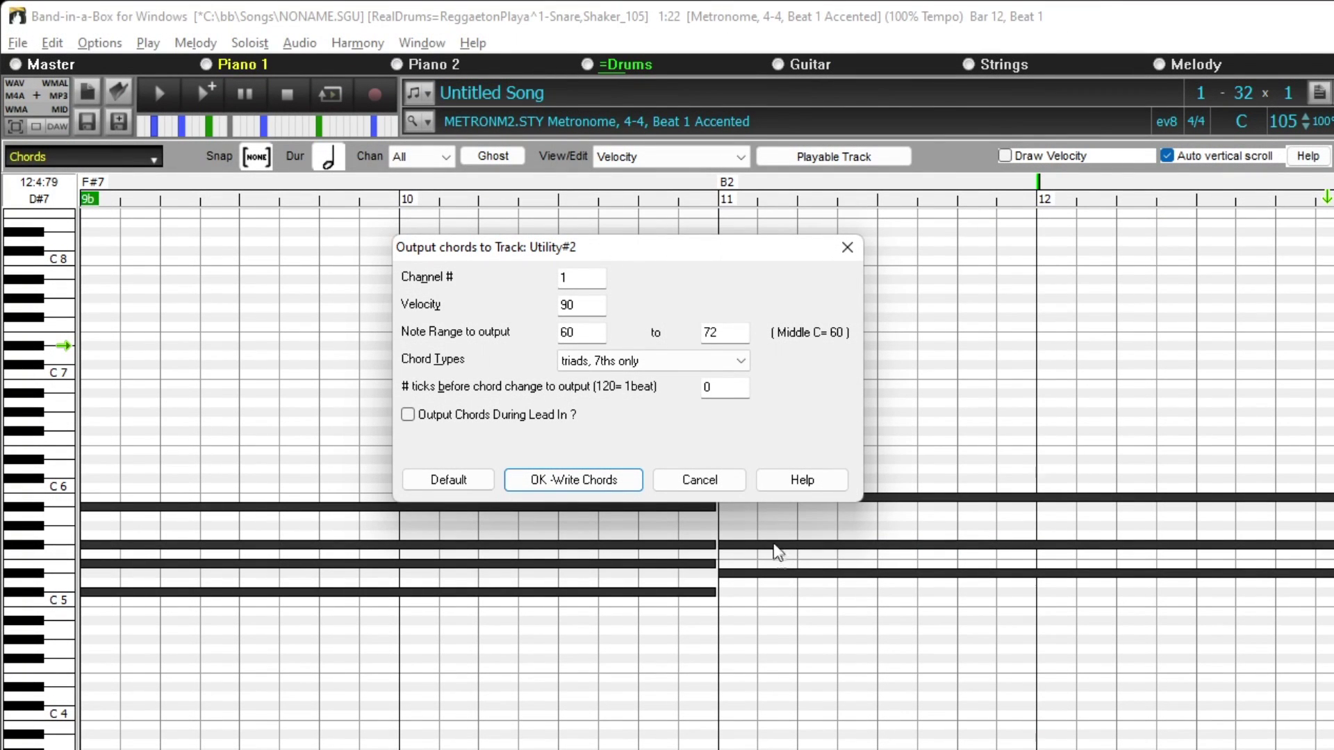
pyautogui.click(668, 362)
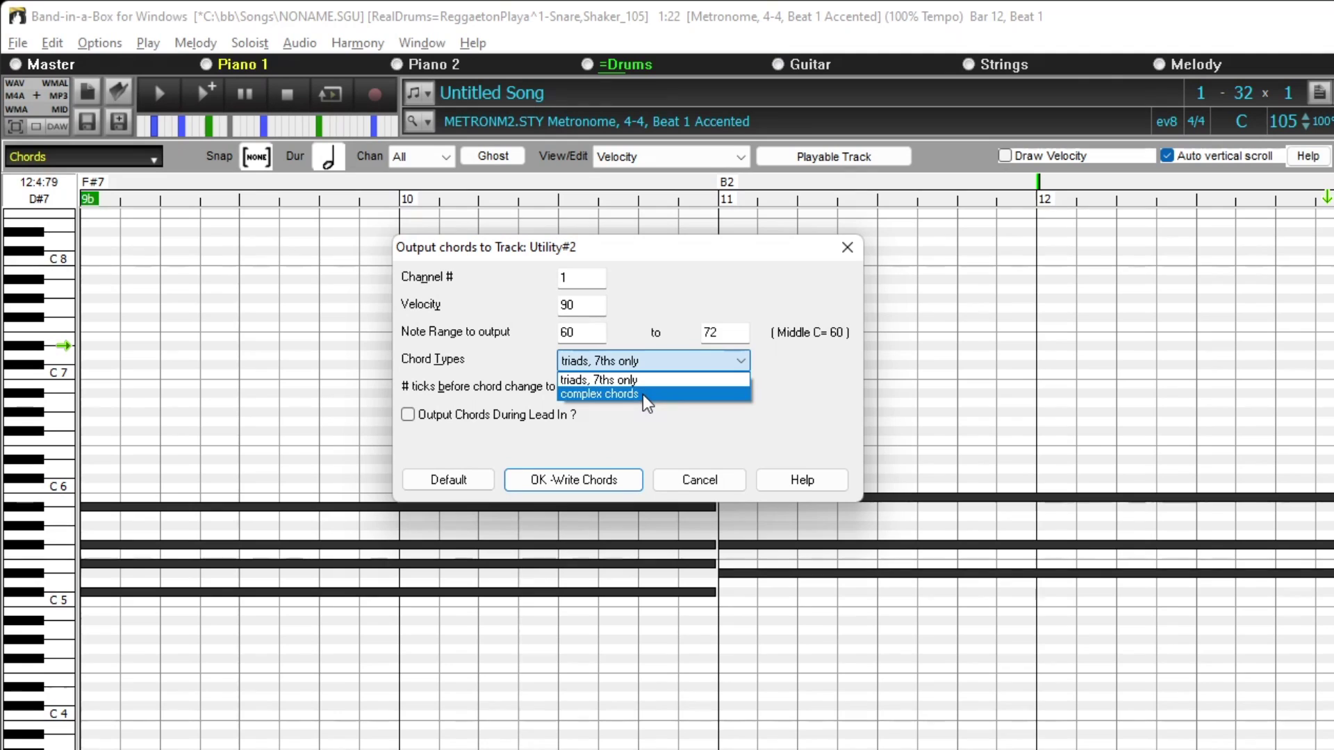
pyautogui.click(646, 394)
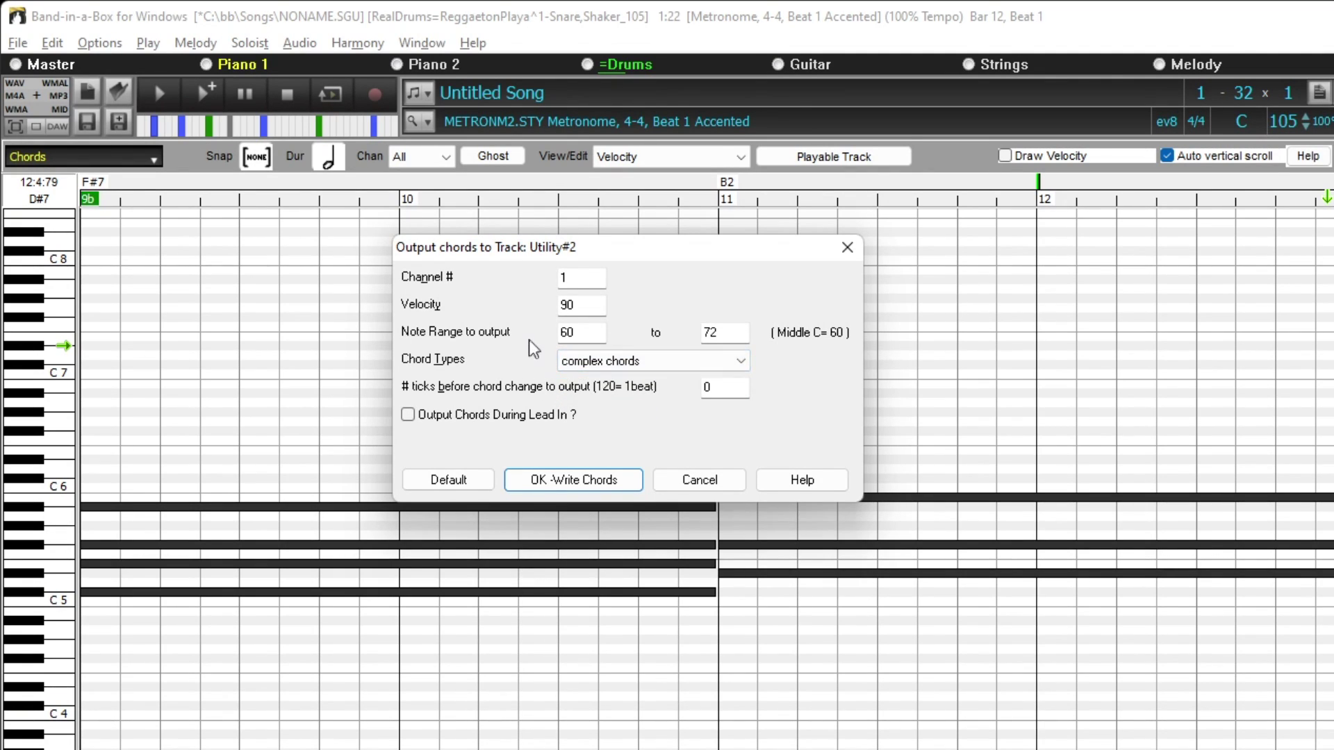
# Set the lower note of the output range to 48, reduce the upper note, and write the chords to the track.
pyautogui.doubleClick(582, 331)
pyautogui.moveTo(528, 344)
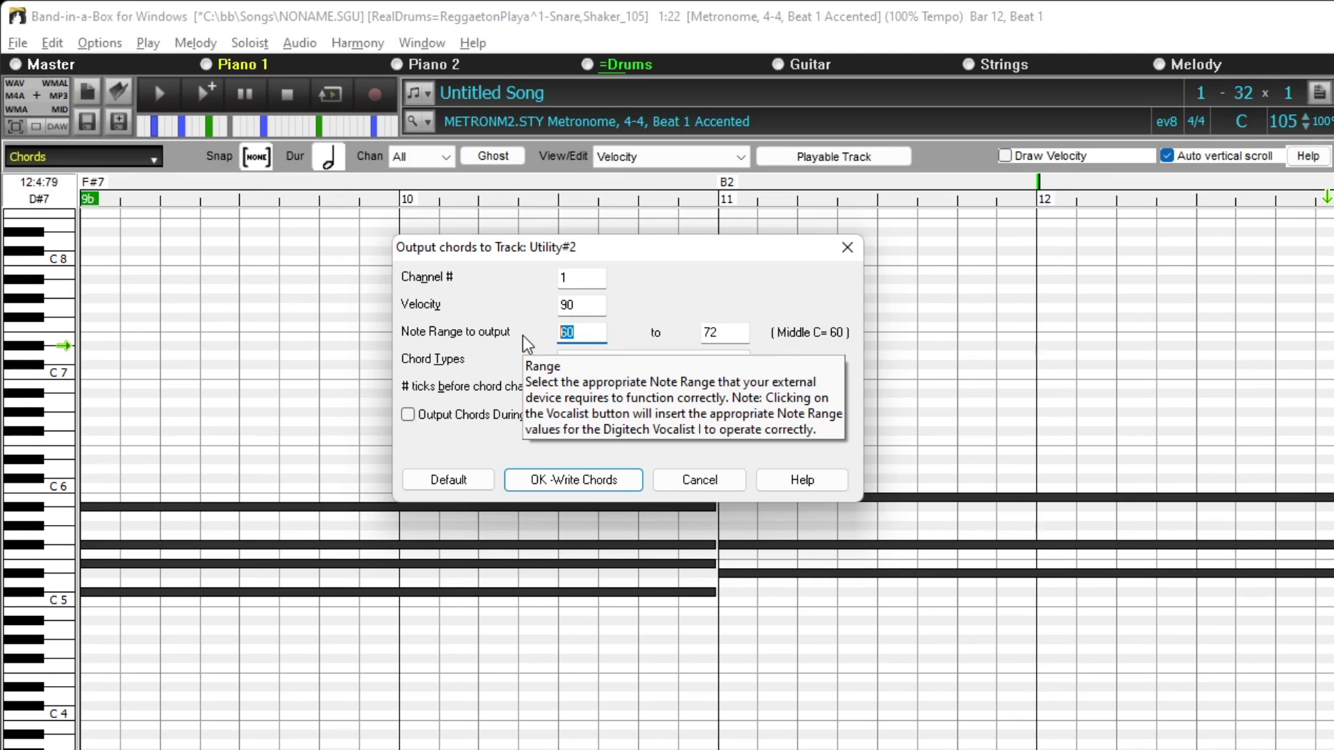
pyautogui.write('48')
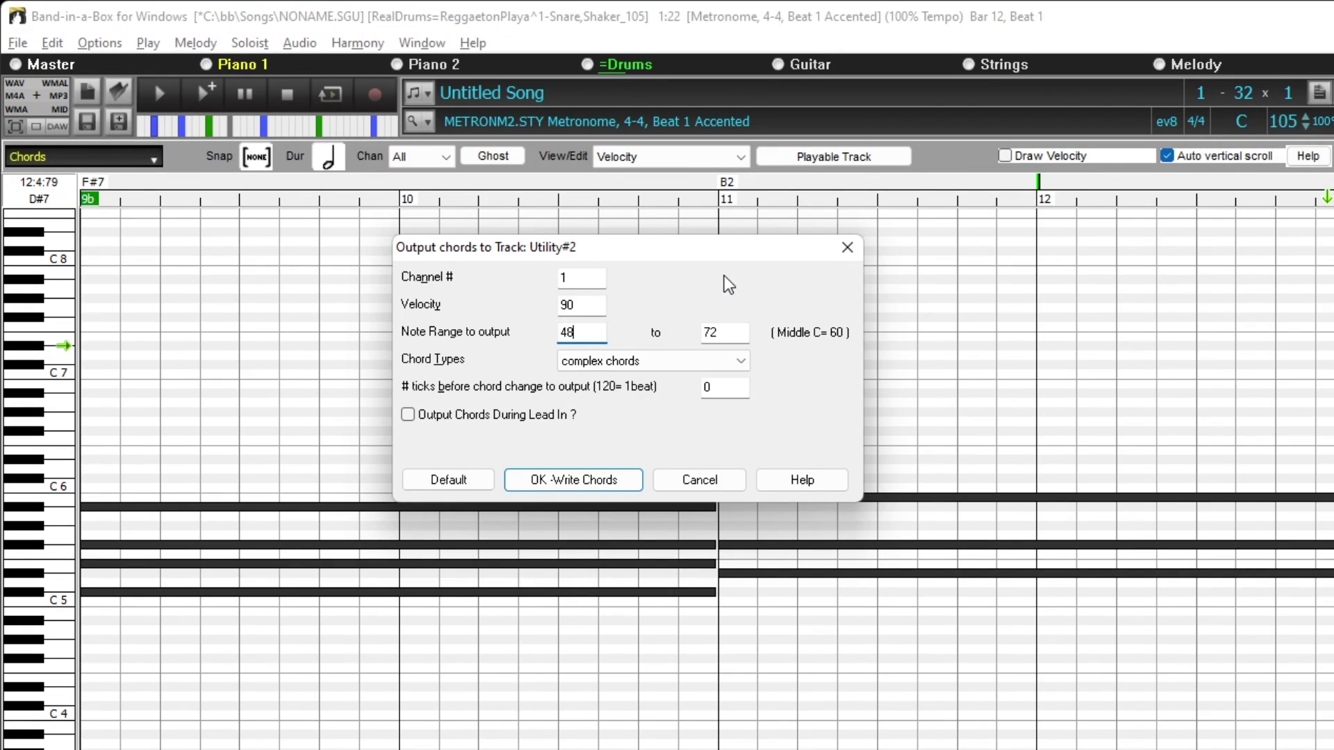
pyautogui.press('Tab')
pyautogui.write('5')
pyautogui.click(580, 480)
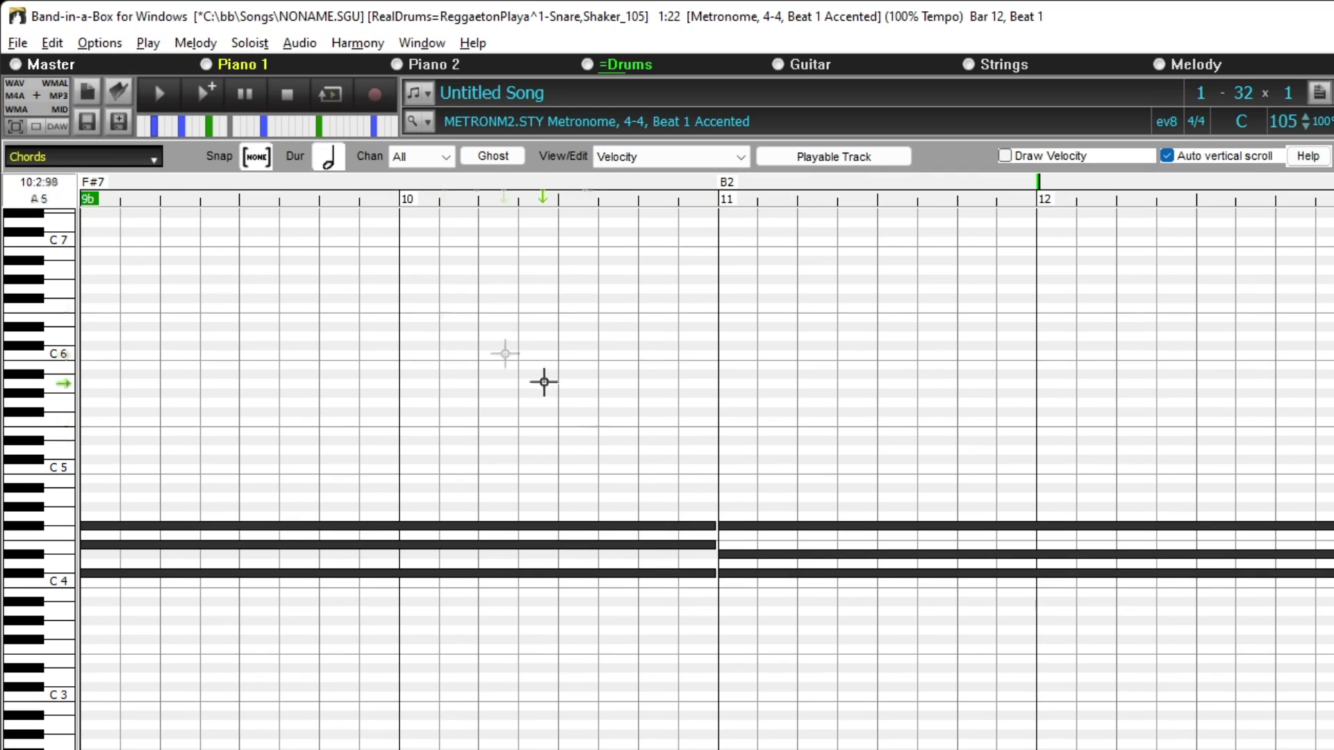
# Regenerate and play the song to hear the new voicings, examining the Chords track's piano roll between bars 5 and 20.
pyautogui.click(212, 98)
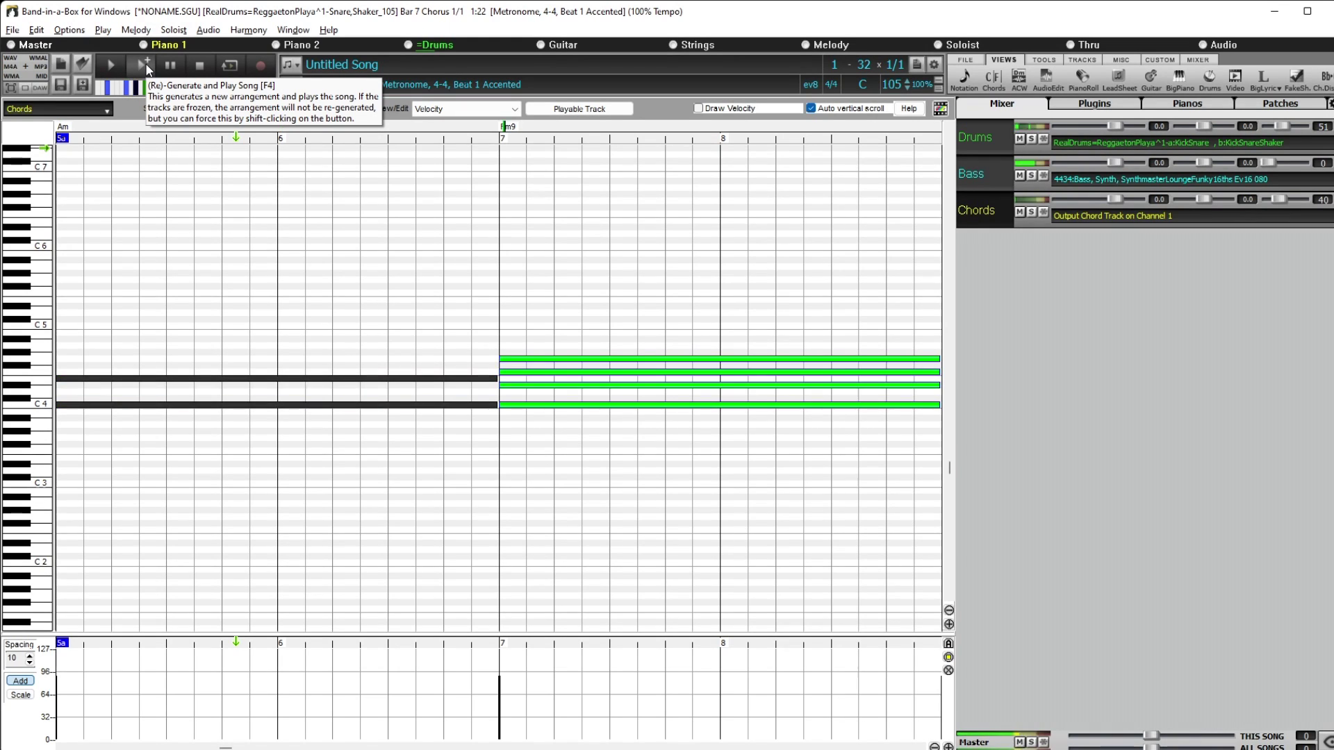
pyautogui.click(200, 67)
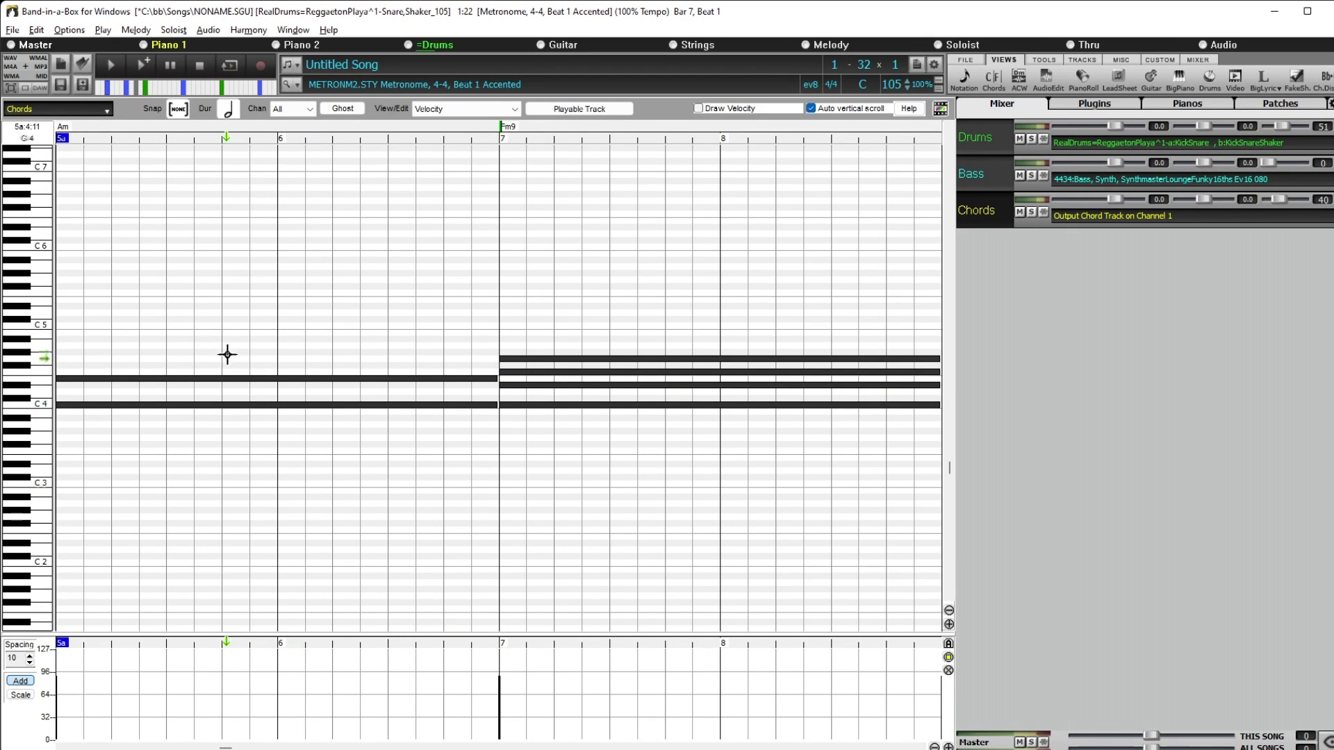
pyautogui.scroll(1, 227, 348)
pyautogui.scroll(1, 227, 348)
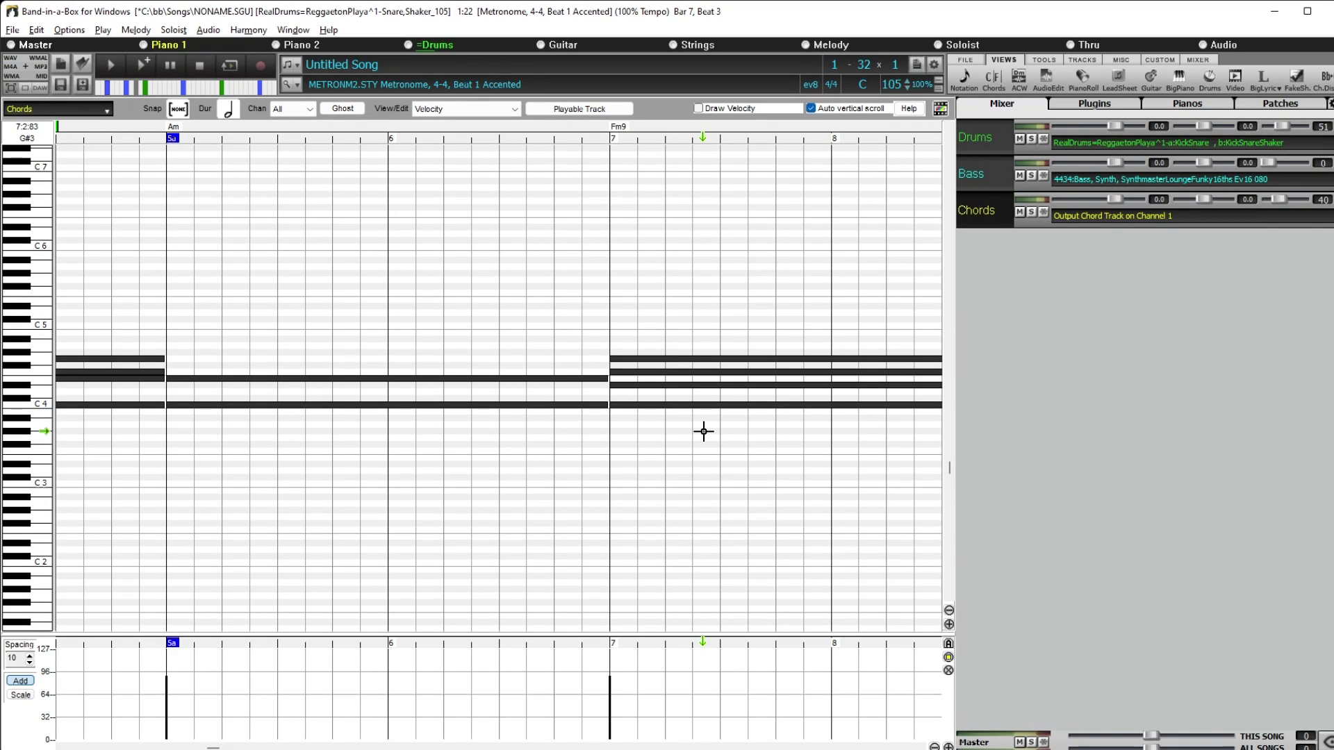
pyautogui.click(438, 131)
pyautogui.click(413, 132)
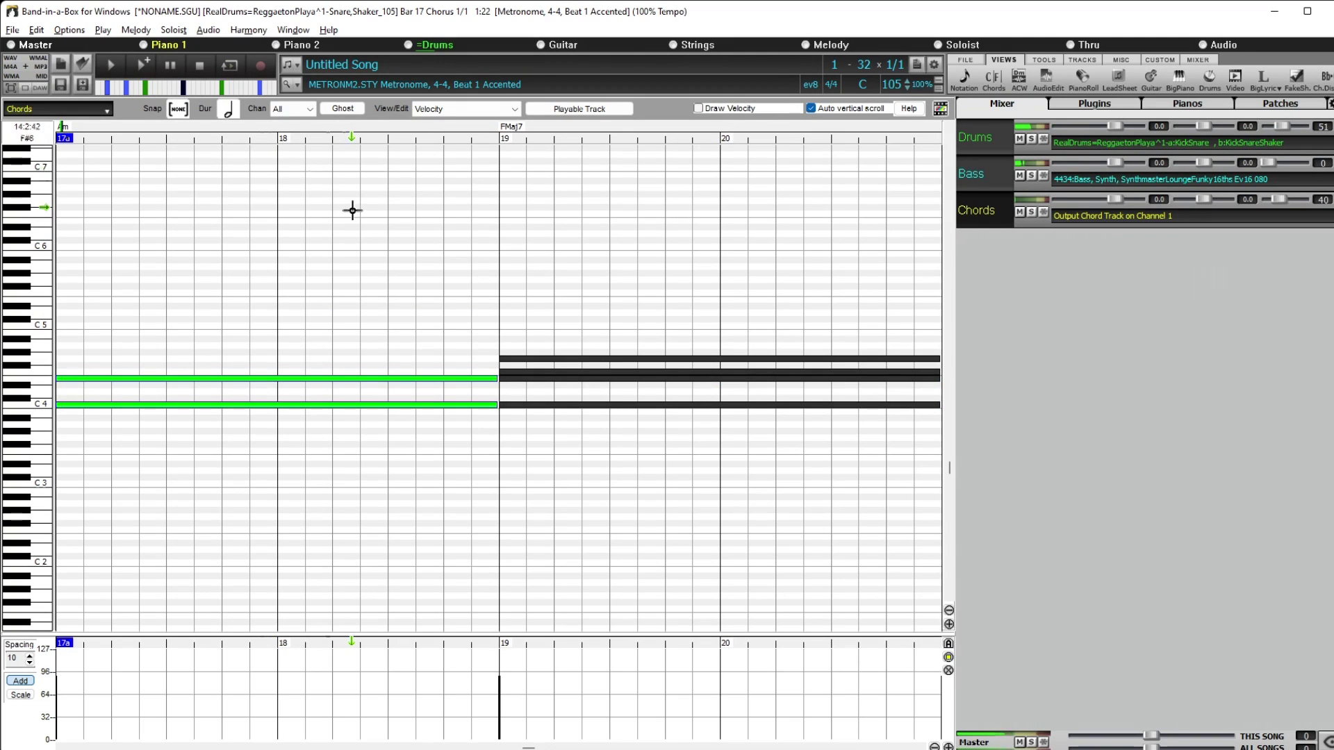
pyautogui.click(201, 66)
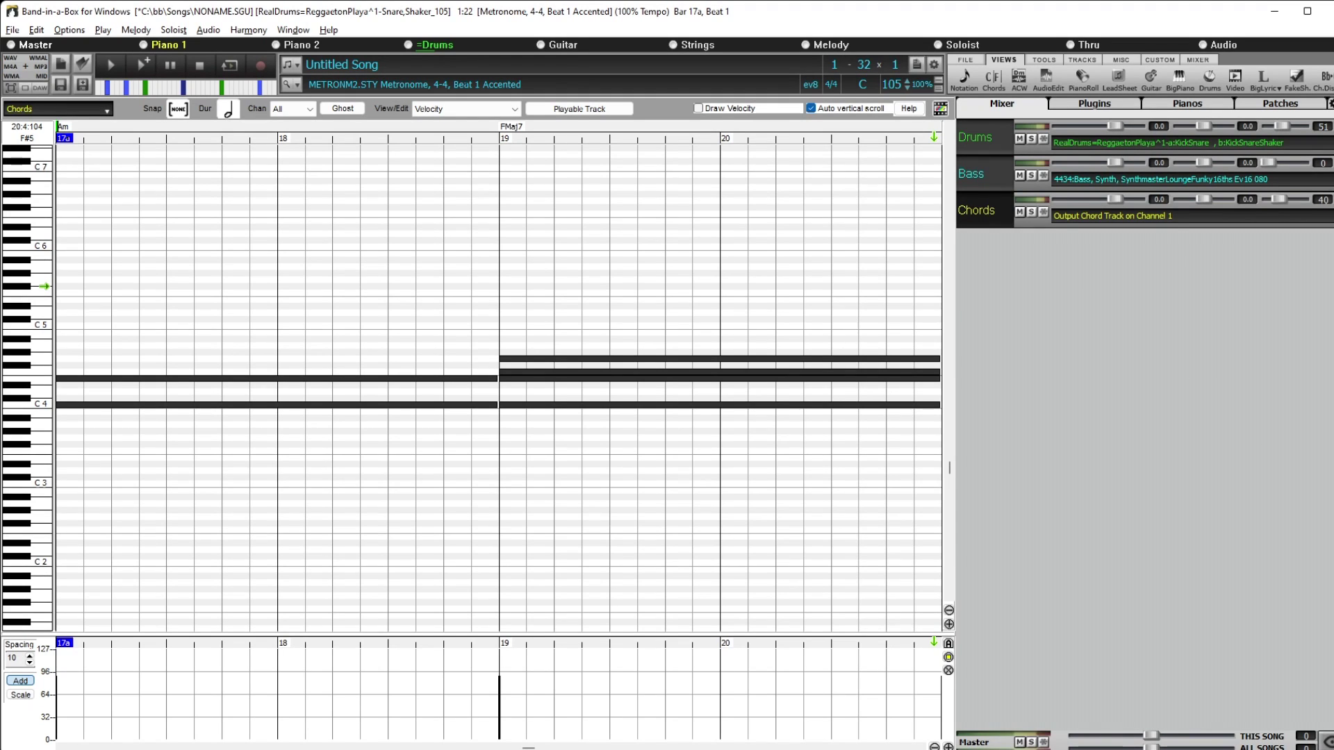
# Show the Utility#3 track in the mixer and open the RealDrums picker for it.
pyautogui.click(1326, 741)
pyautogui.click(1278, 478)
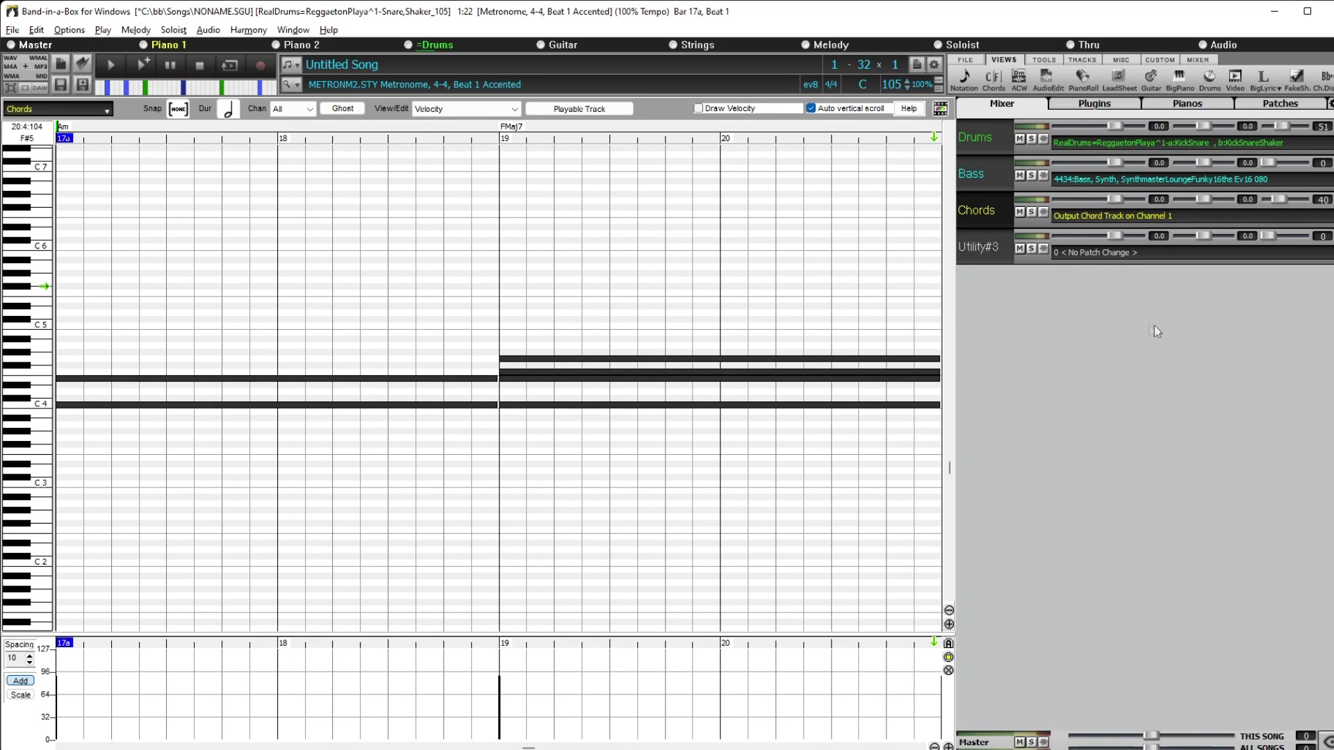
pyautogui.click(1081, 252)
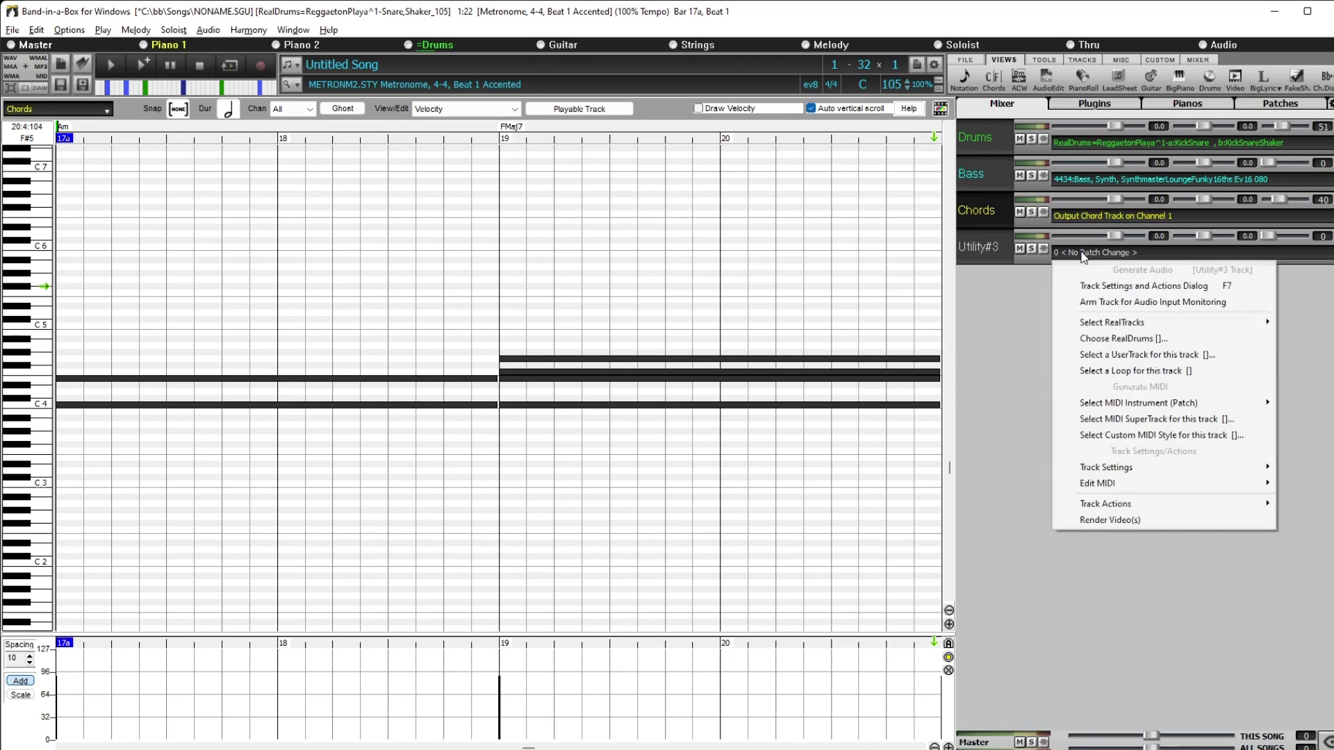
pyautogui.click(1107, 338)
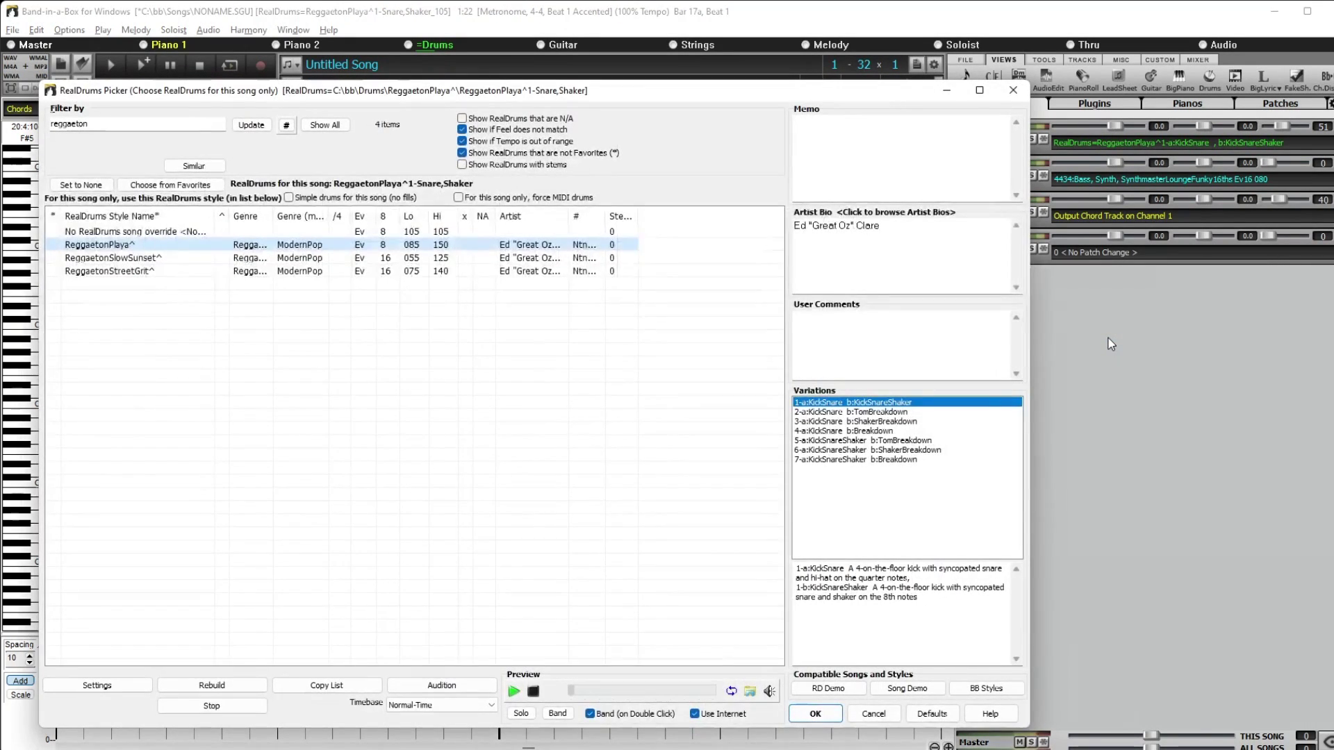
# Filter the RealDrums list by "congas" and assign CongasEv16[single] to the Utility#3 track.
pyautogui.moveTo(117, 123); pyautogui.dragTo(52, 123)
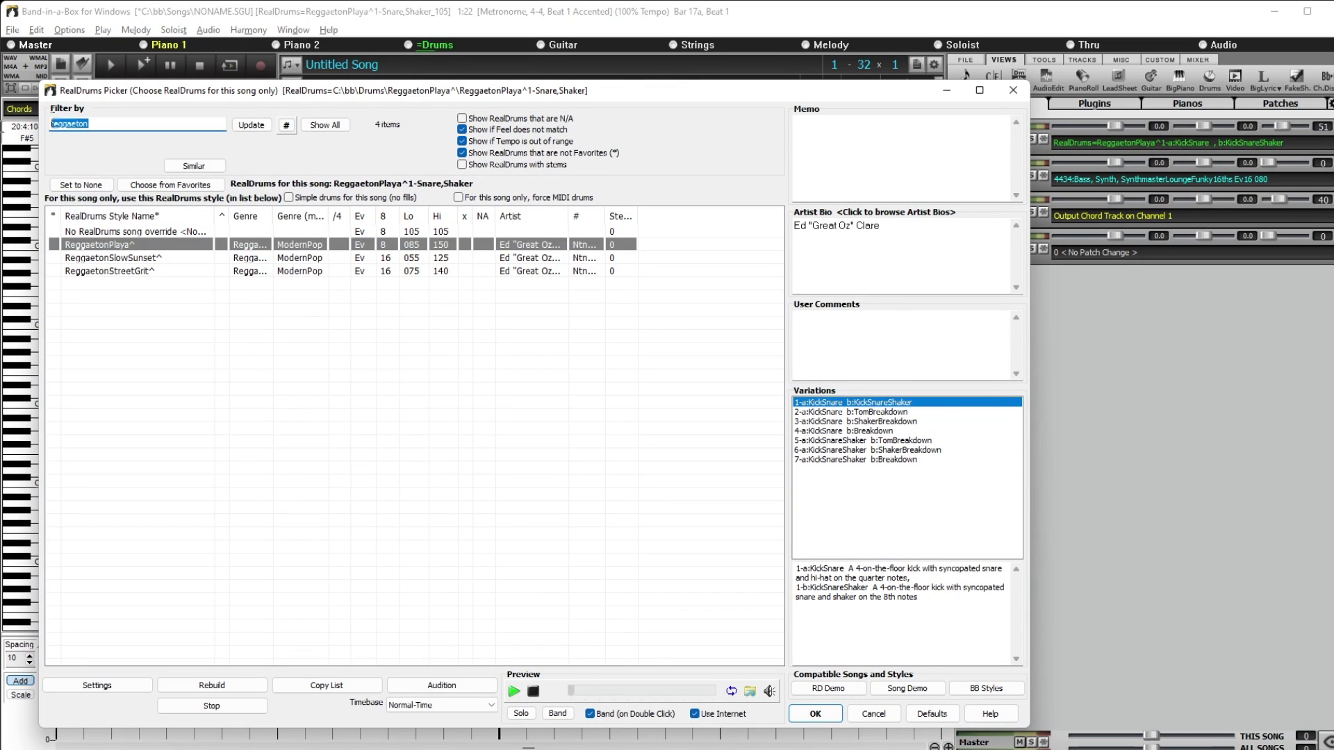
pyautogui.write('cong')
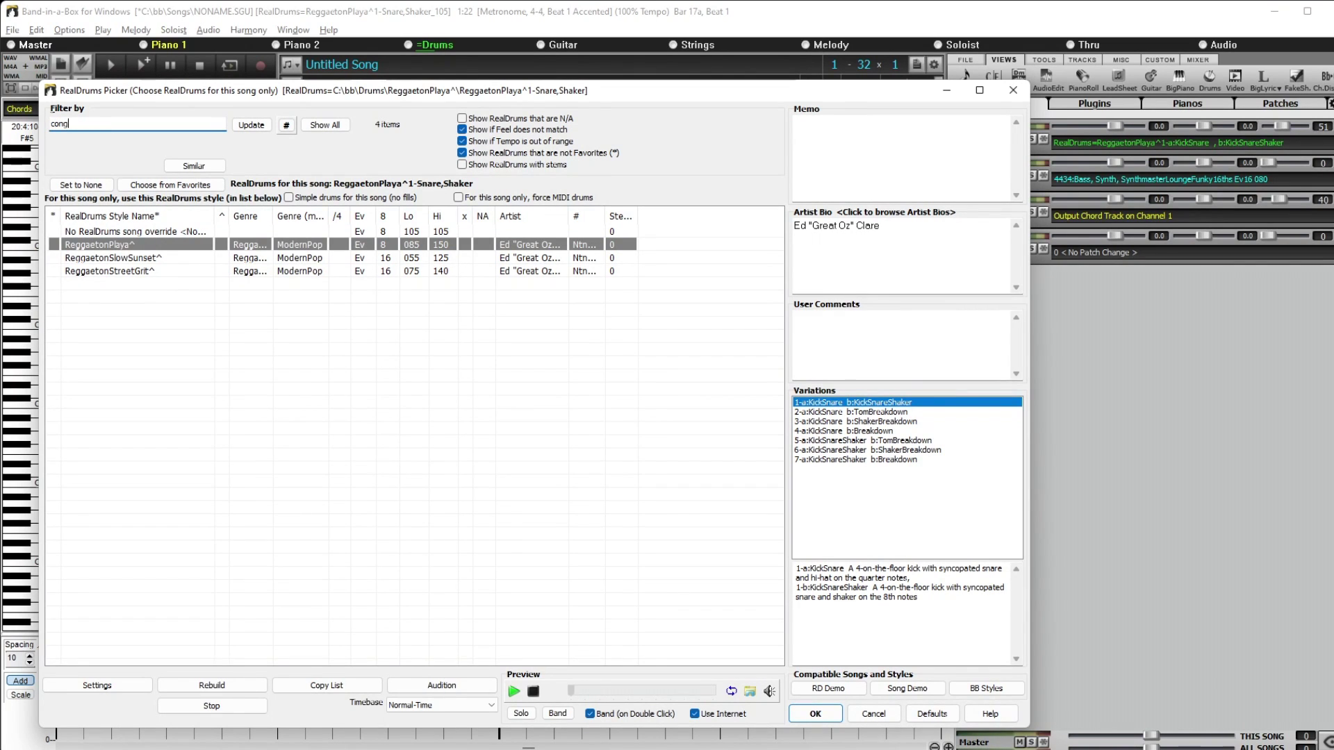
pyautogui.write('as')
pyautogui.press('Return')
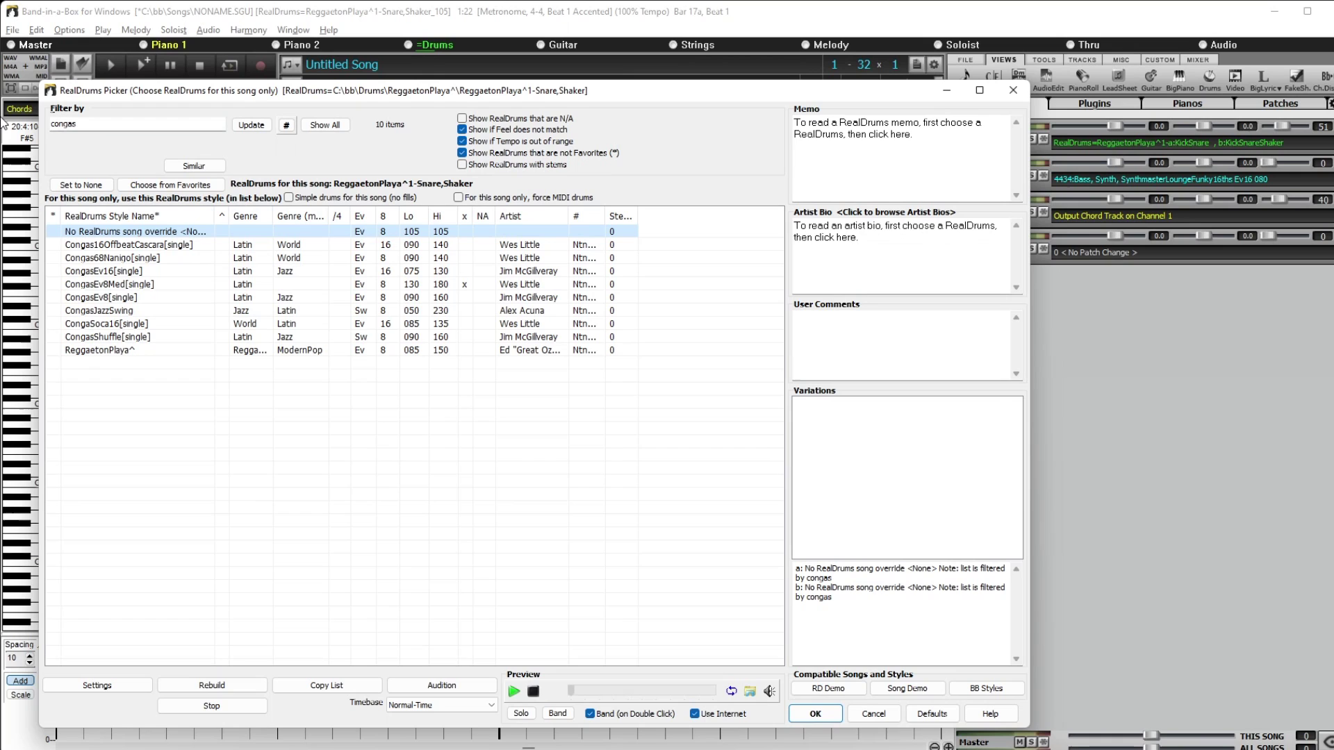
pyautogui.click(122, 271)
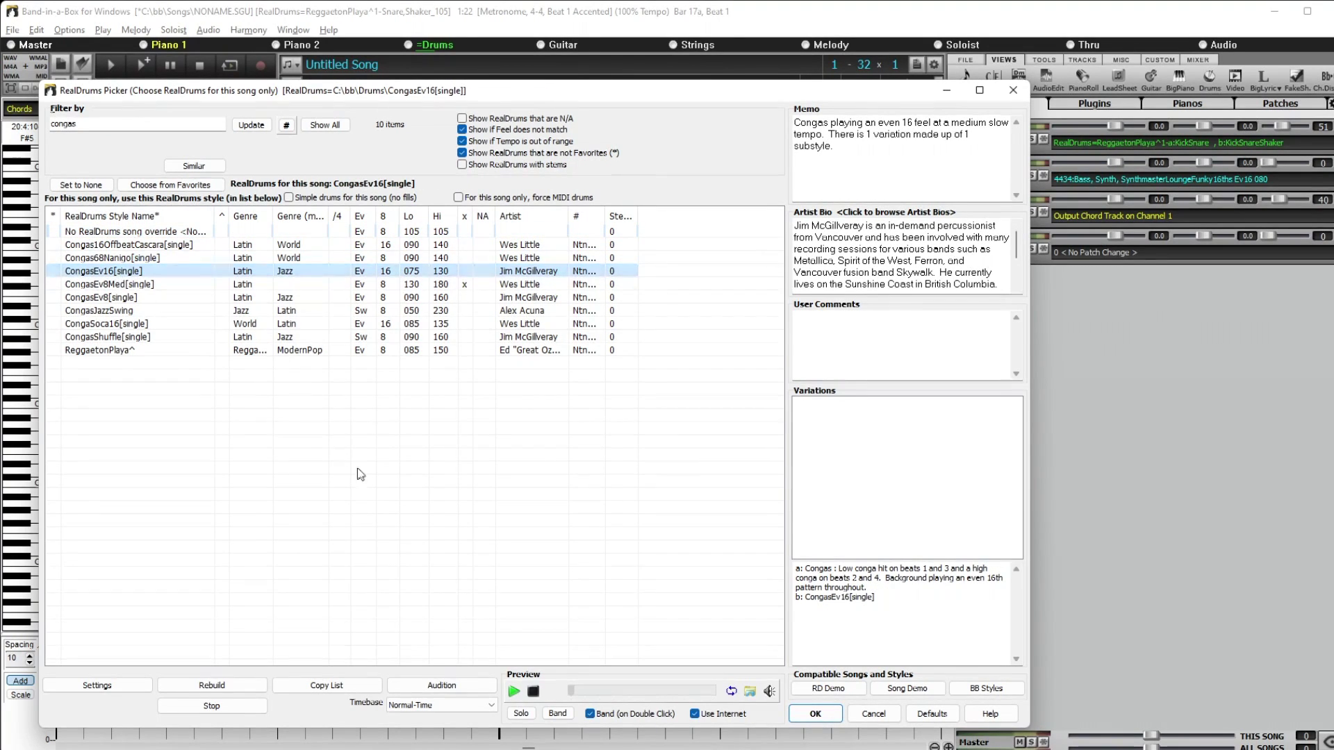
pyautogui.click(817, 715)
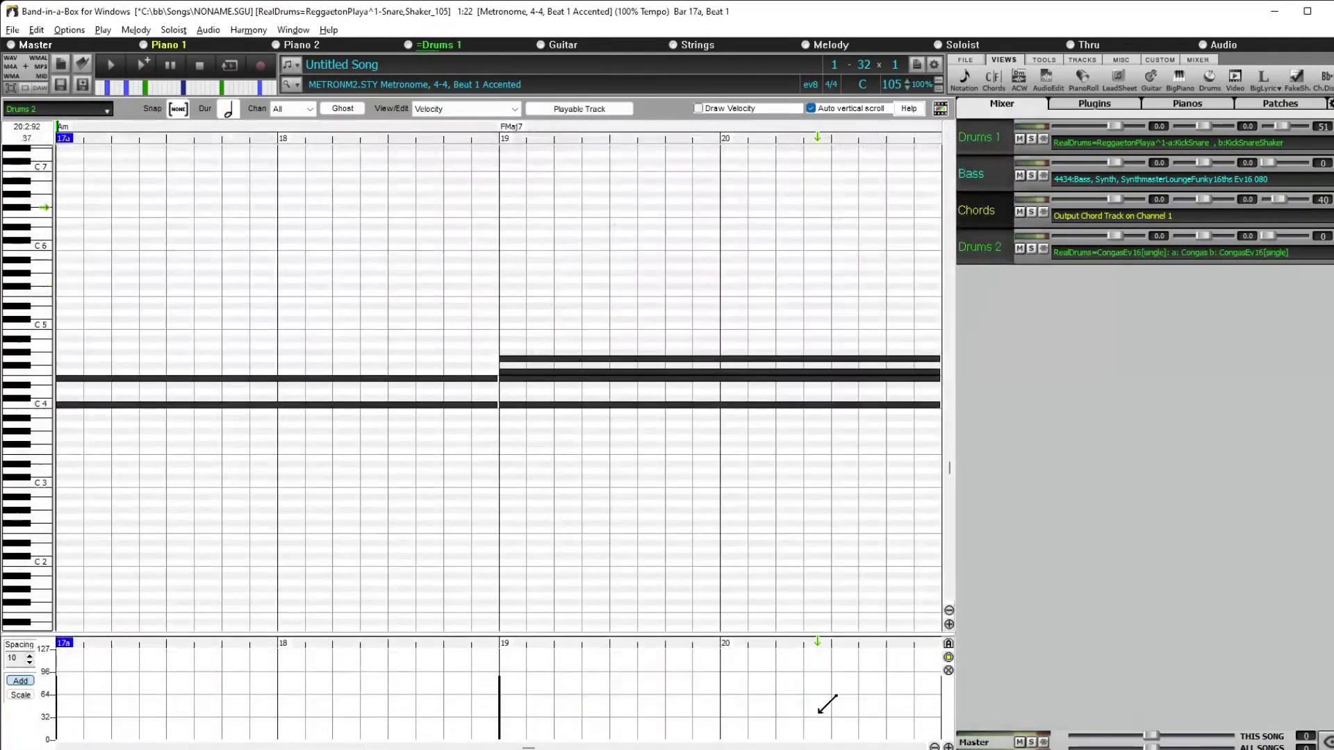
# Play the regenerated song while setting the Drums 2 congas volume to -3.87 and reverb to 38, and stop playback.
pyautogui.click(136, 68)
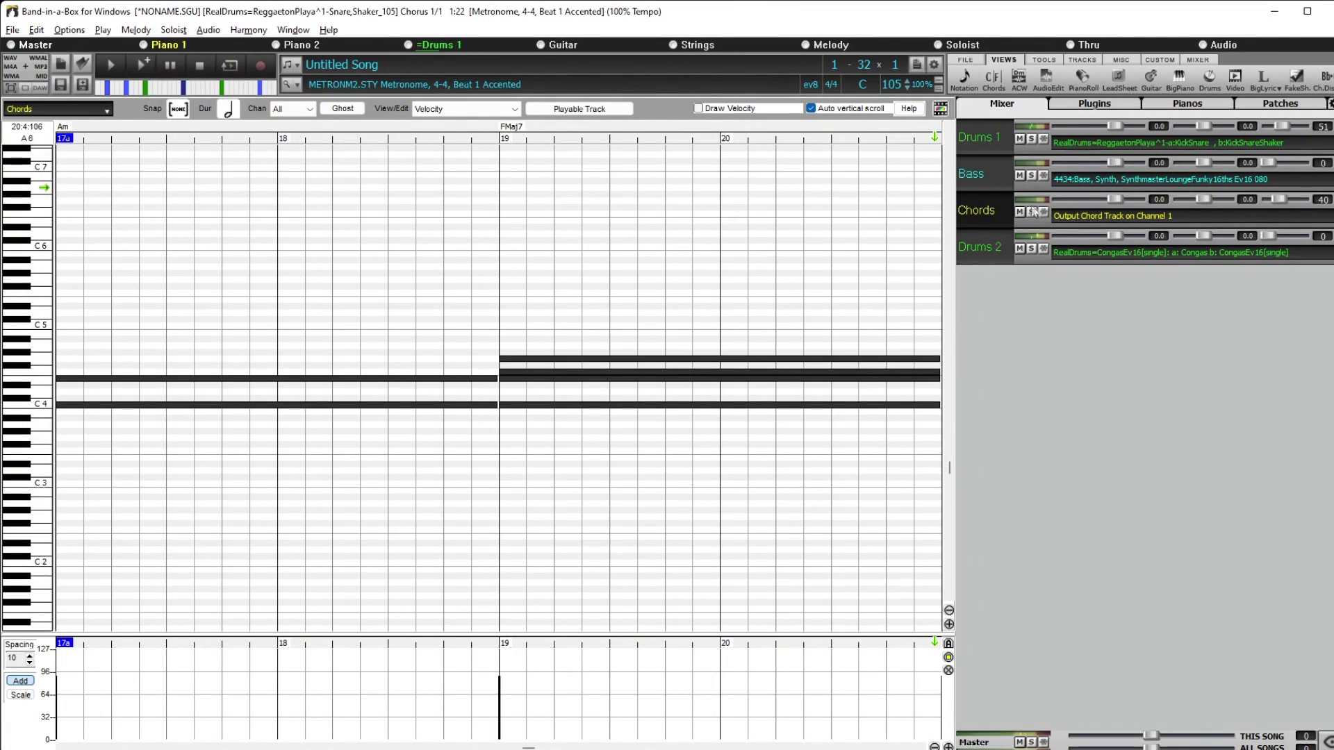
pyautogui.moveTo(1116, 235)
pyautogui.mouseDown()
pyautogui.moveTo(1090, 235)
pyautogui.moveTo(1104, 234)
pyautogui.mouseUp()
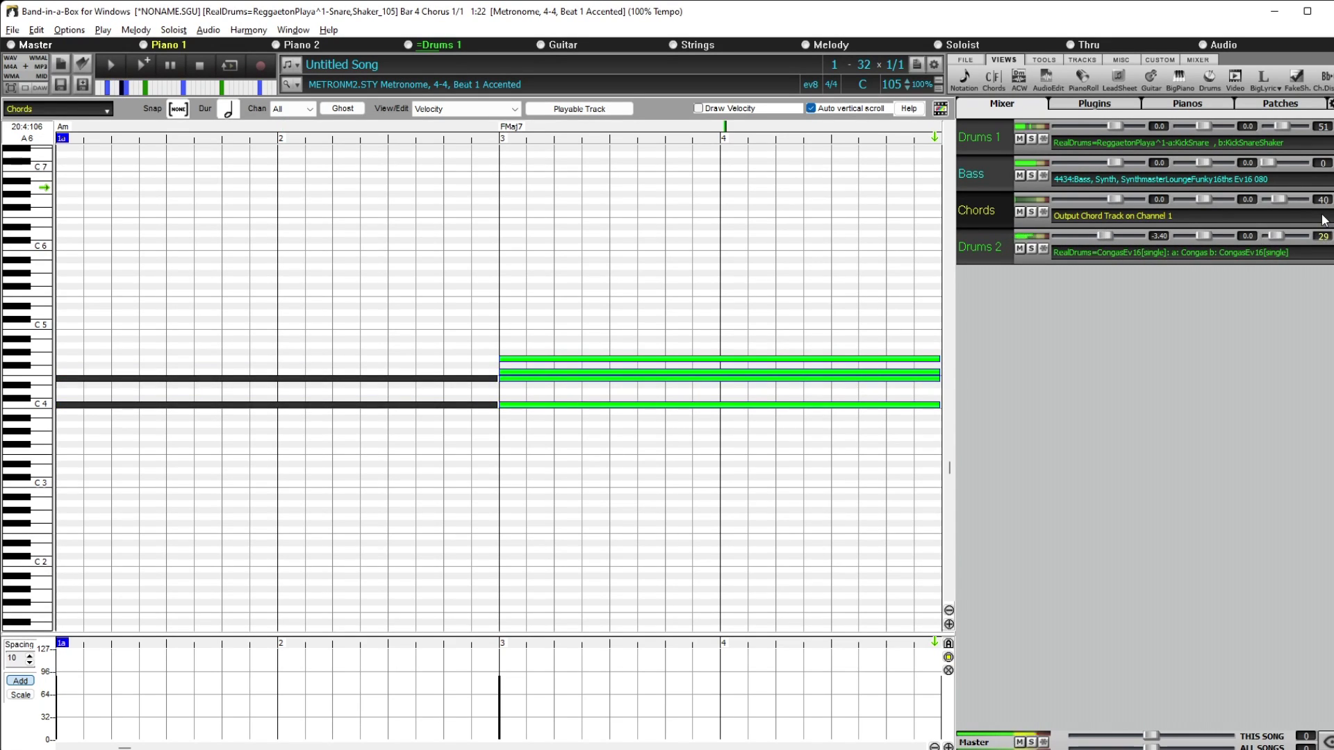
pyautogui.moveTo(1106, 236); pyautogui.dragTo(1106, 239)
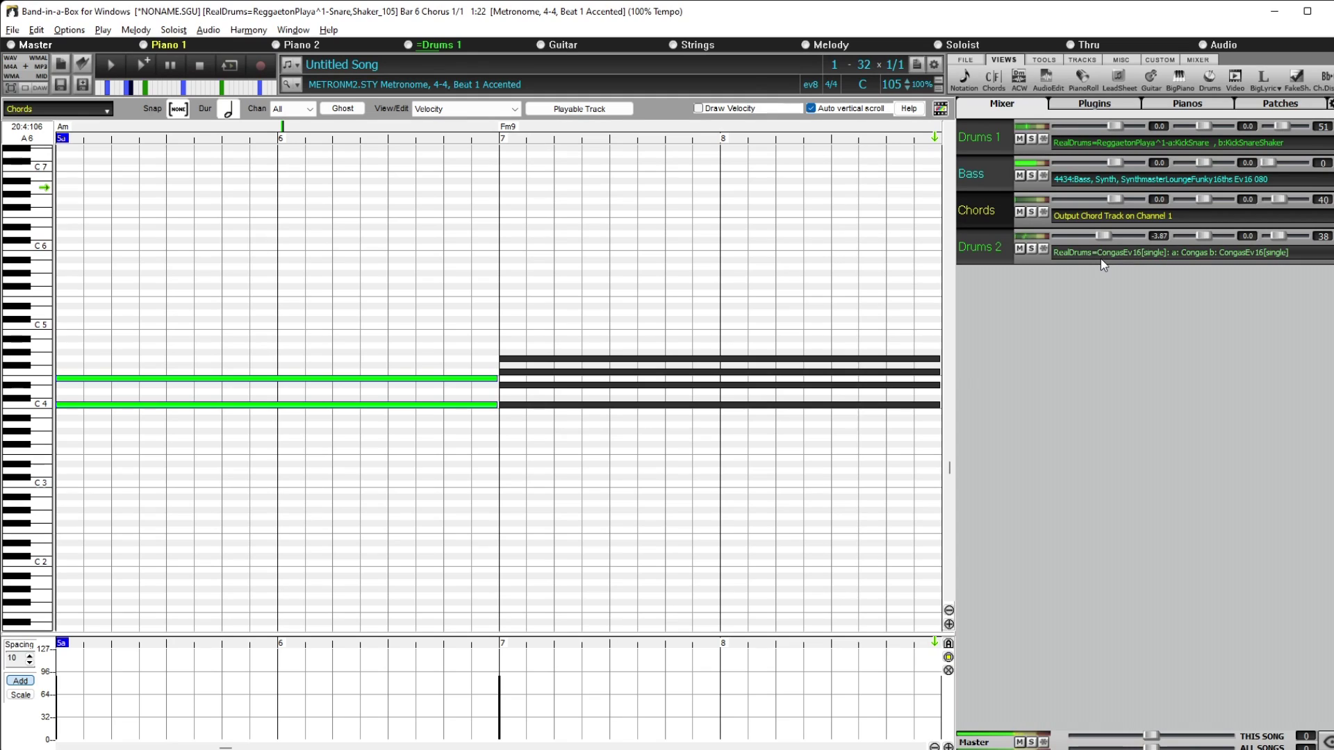
pyautogui.click(199, 72)
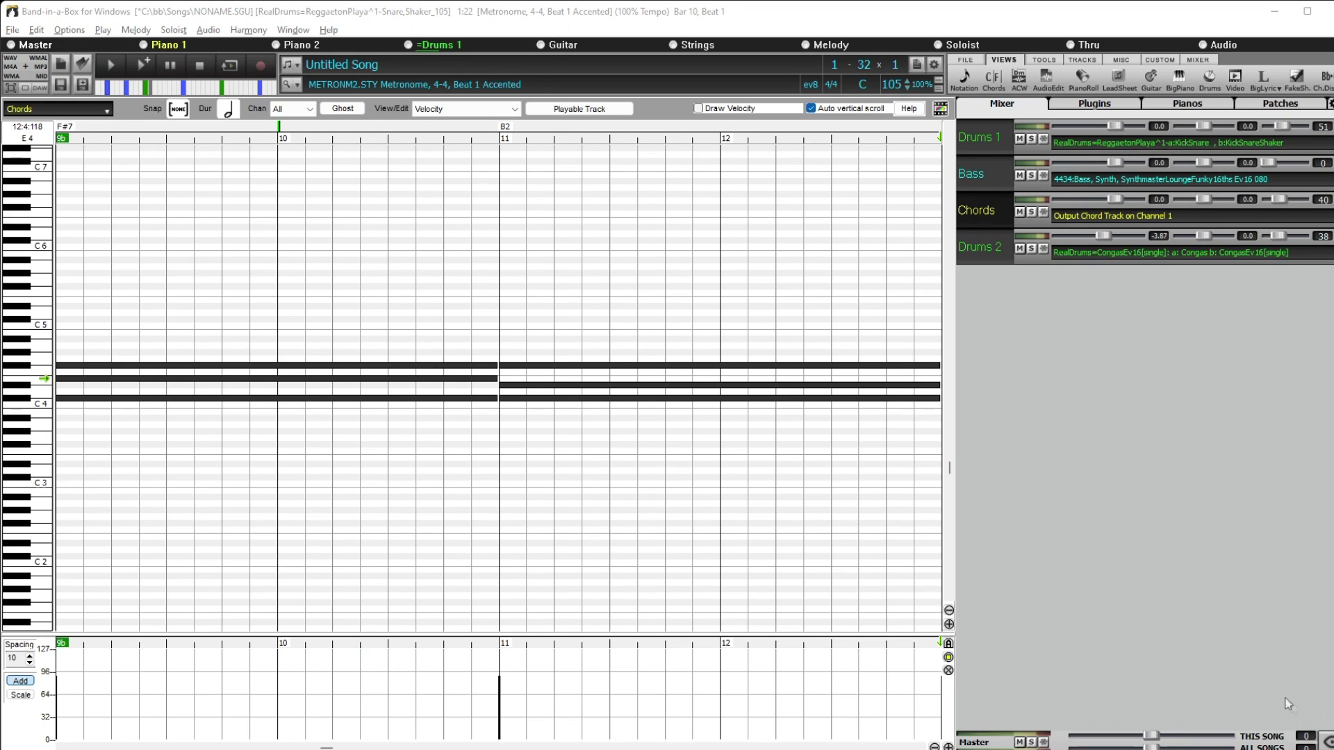
# Show the Utility#4 and Utility#5 tracks in the mixer.
pyautogui.click(1325, 741)
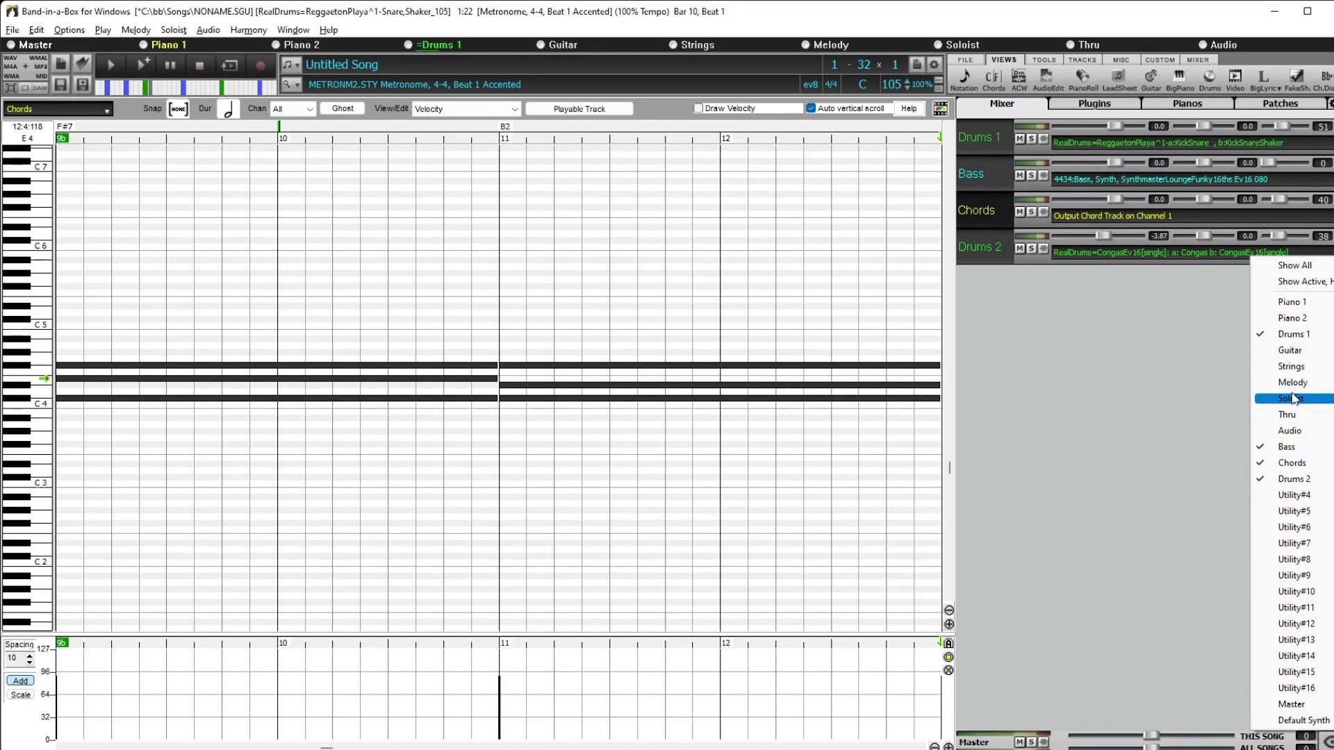
pyautogui.click(1303, 497)
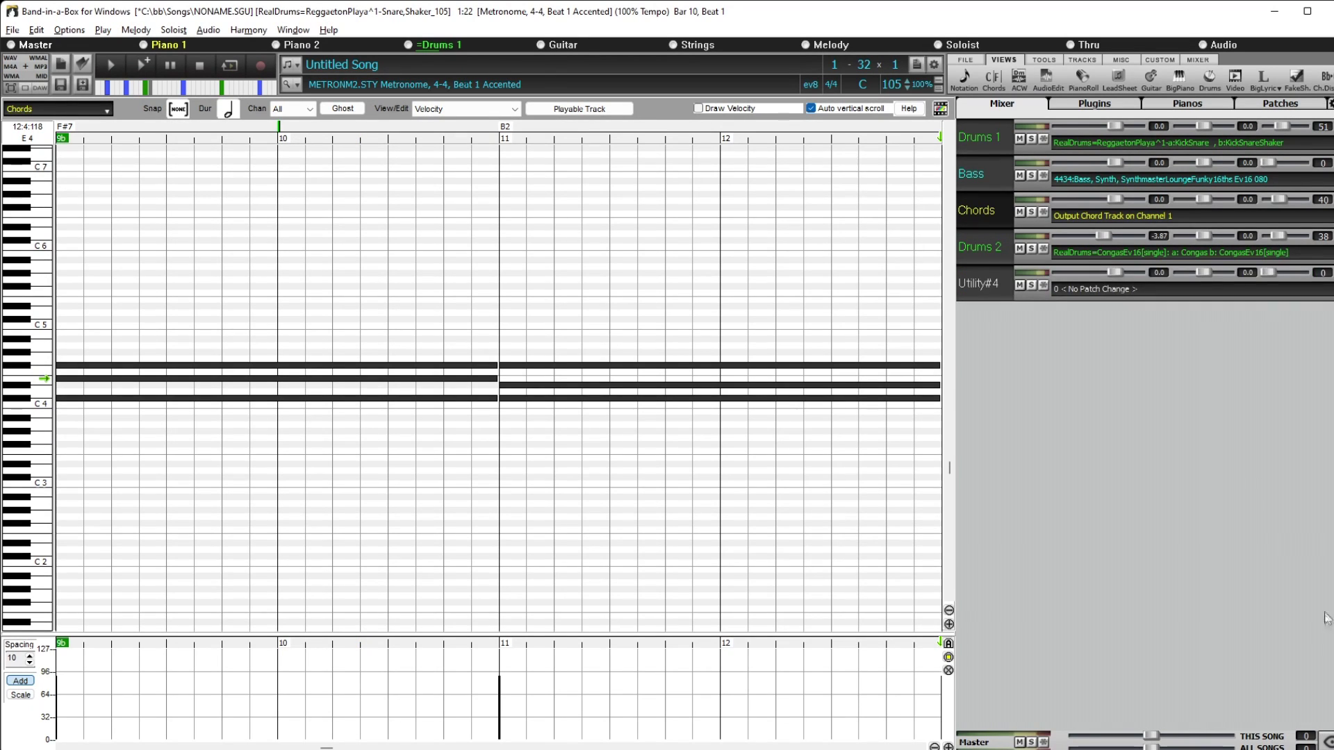
pyautogui.click(1325, 741)
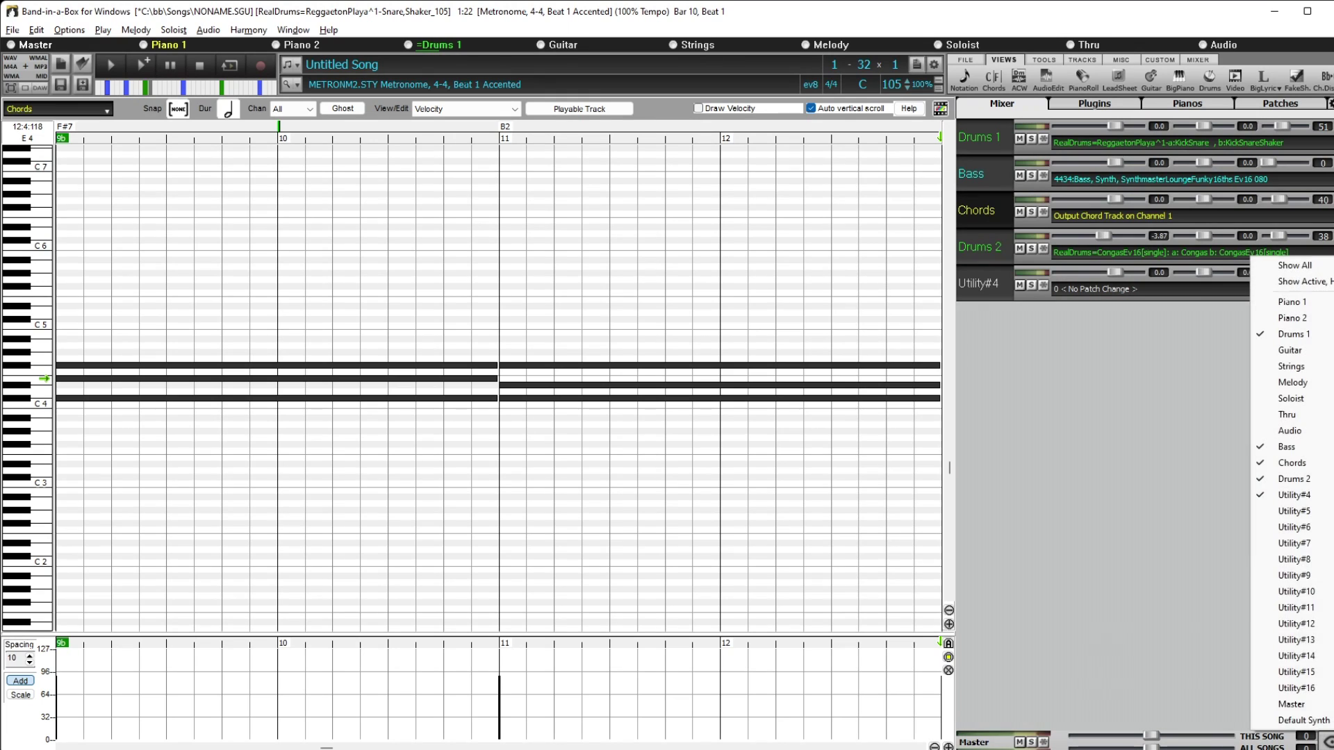
pyautogui.click(1294, 511)
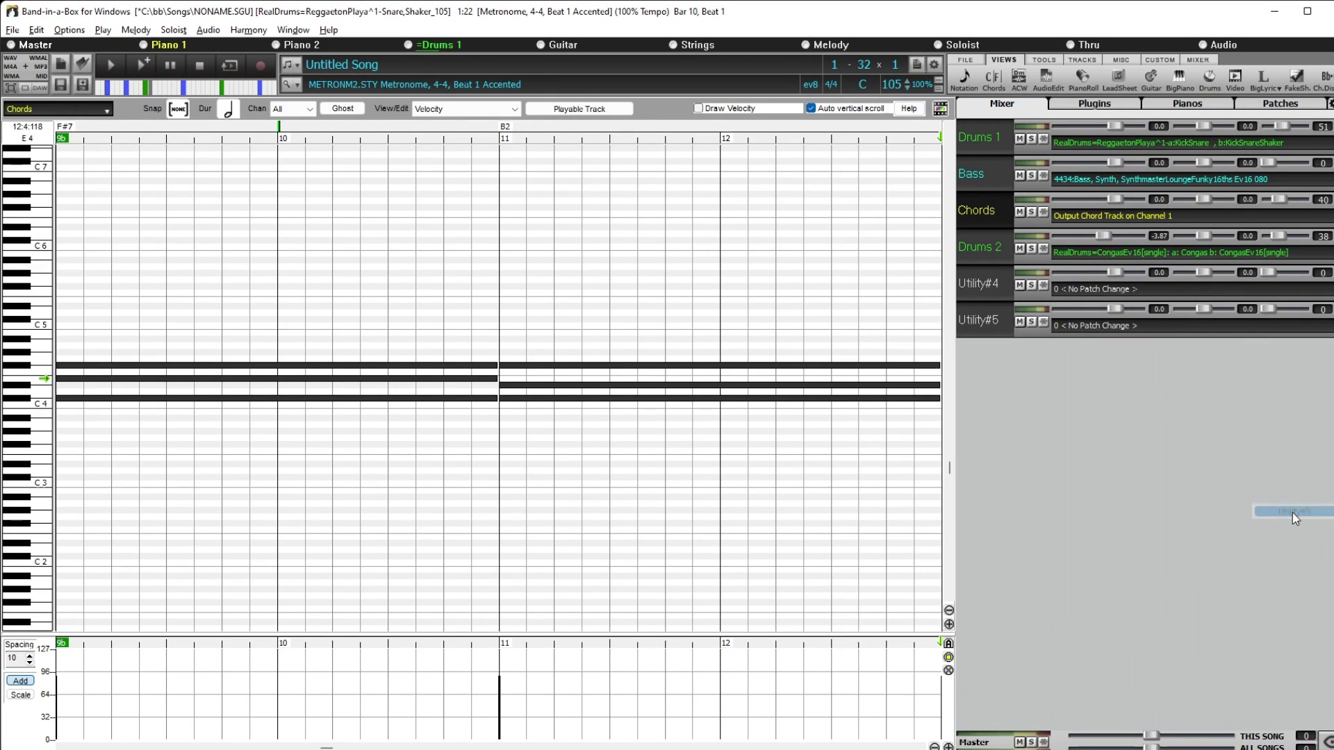
# Open the RealTracks picker for the Utility#4 track and filter the list by "modern pop guitar".
pyautogui.rightClick(1072, 294)
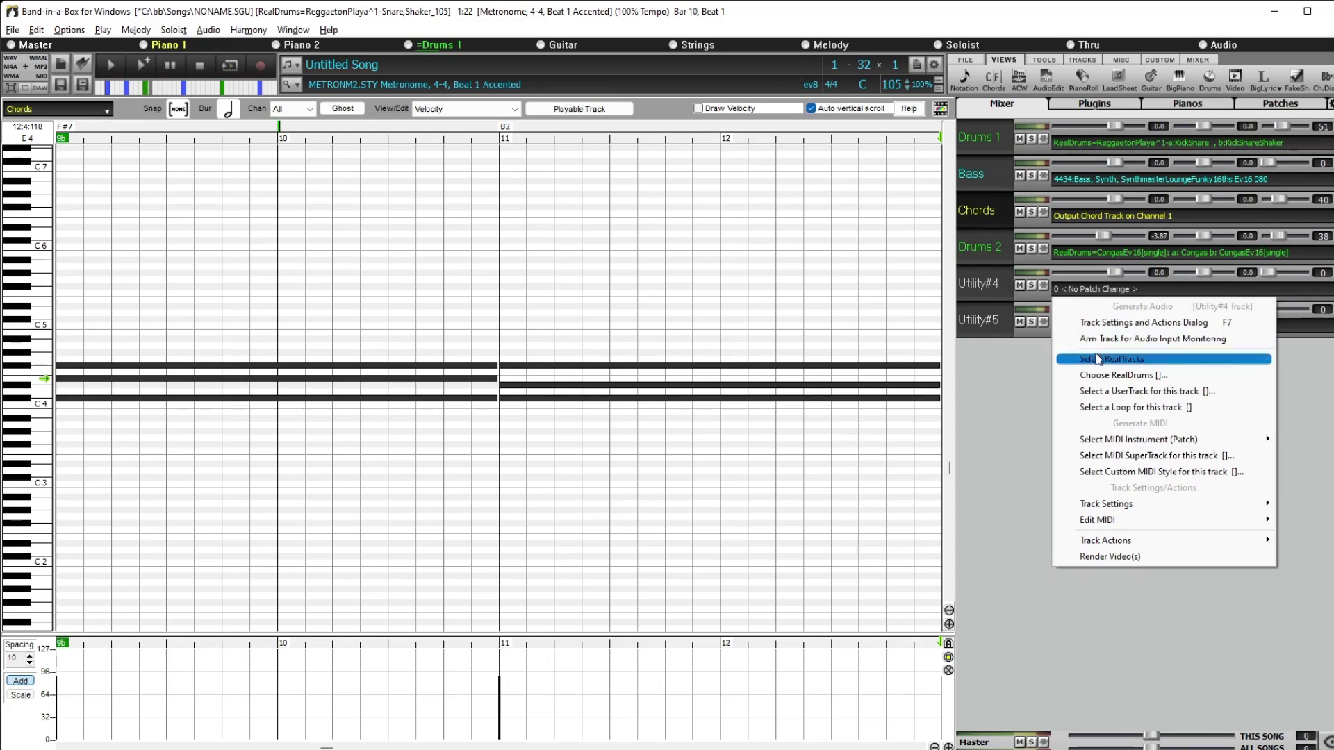
pyautogui.moveTo(1100, 365)
pyautogui.click(1016, 364)
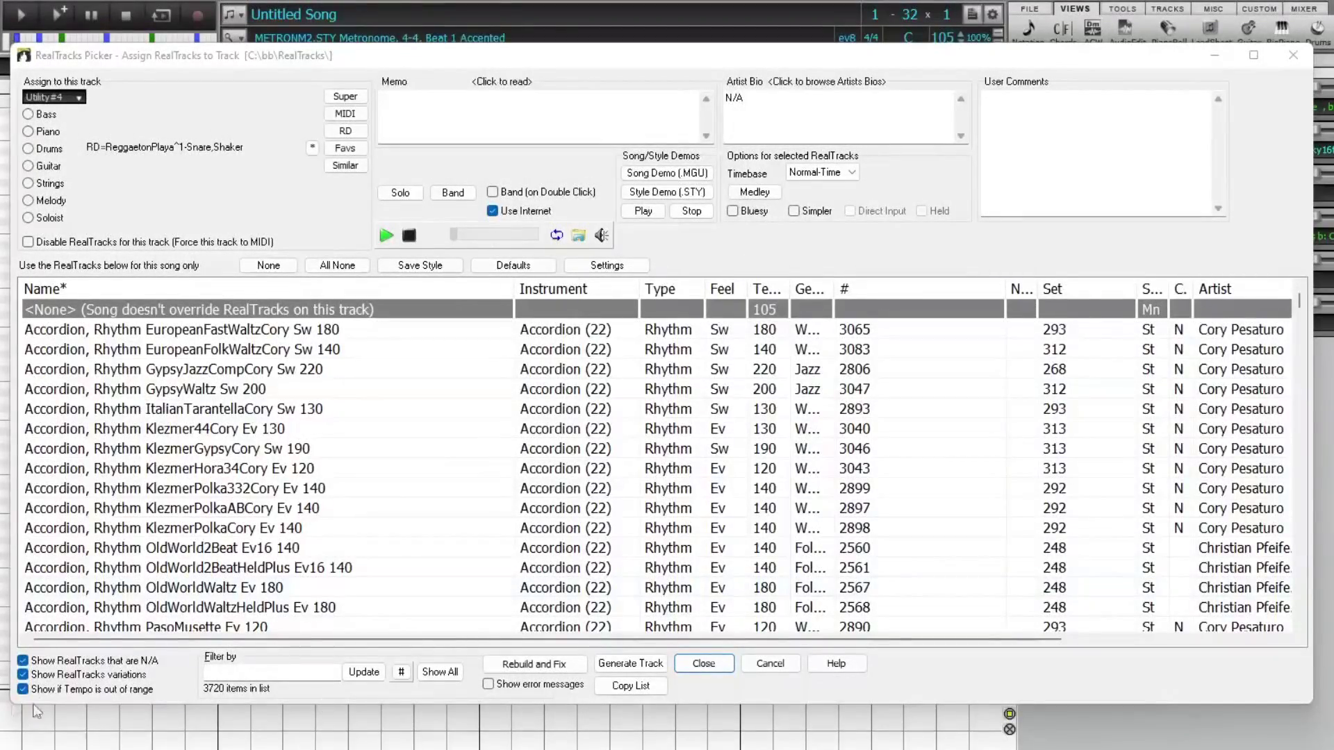
pyautogui.click(249, 672)
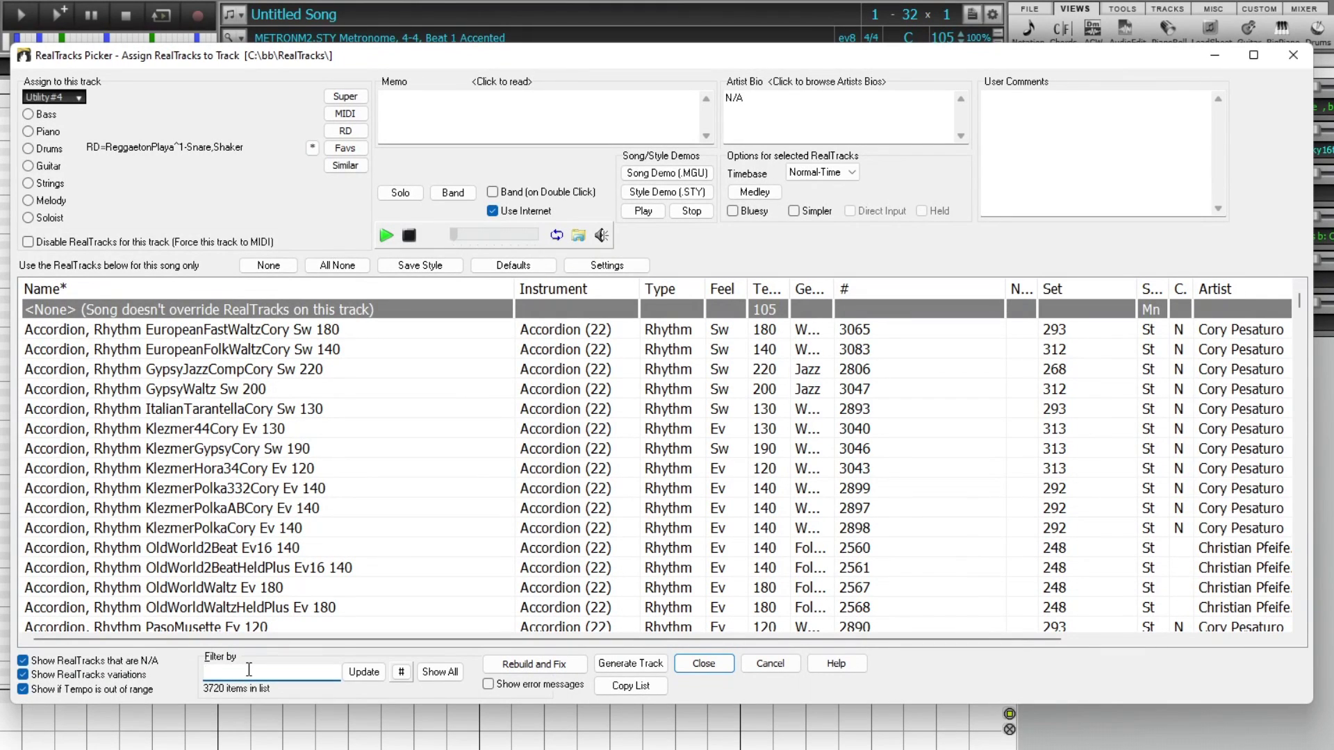
pyautogui.write('modern pop gu')
pyautogui.press('Return')
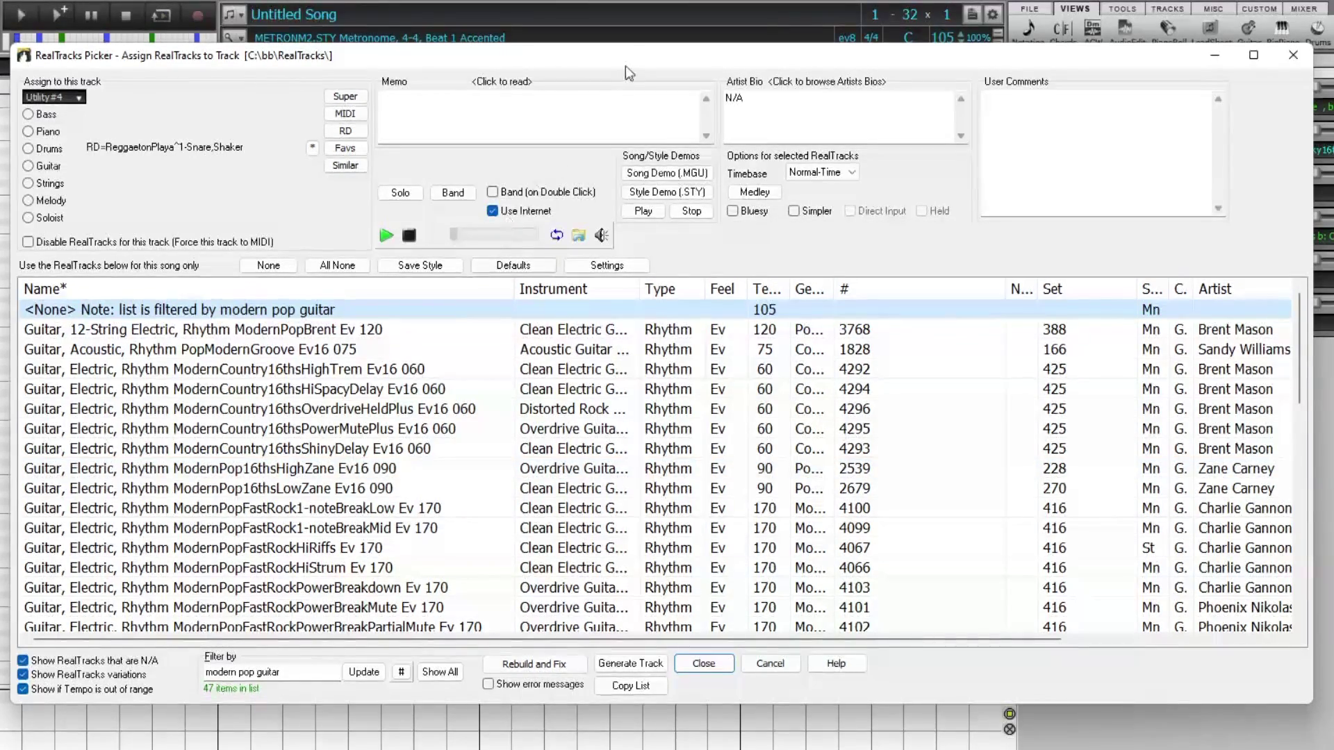
pyautogui.moveTo(625, 63); pyautogui.dragTo(635, 83)
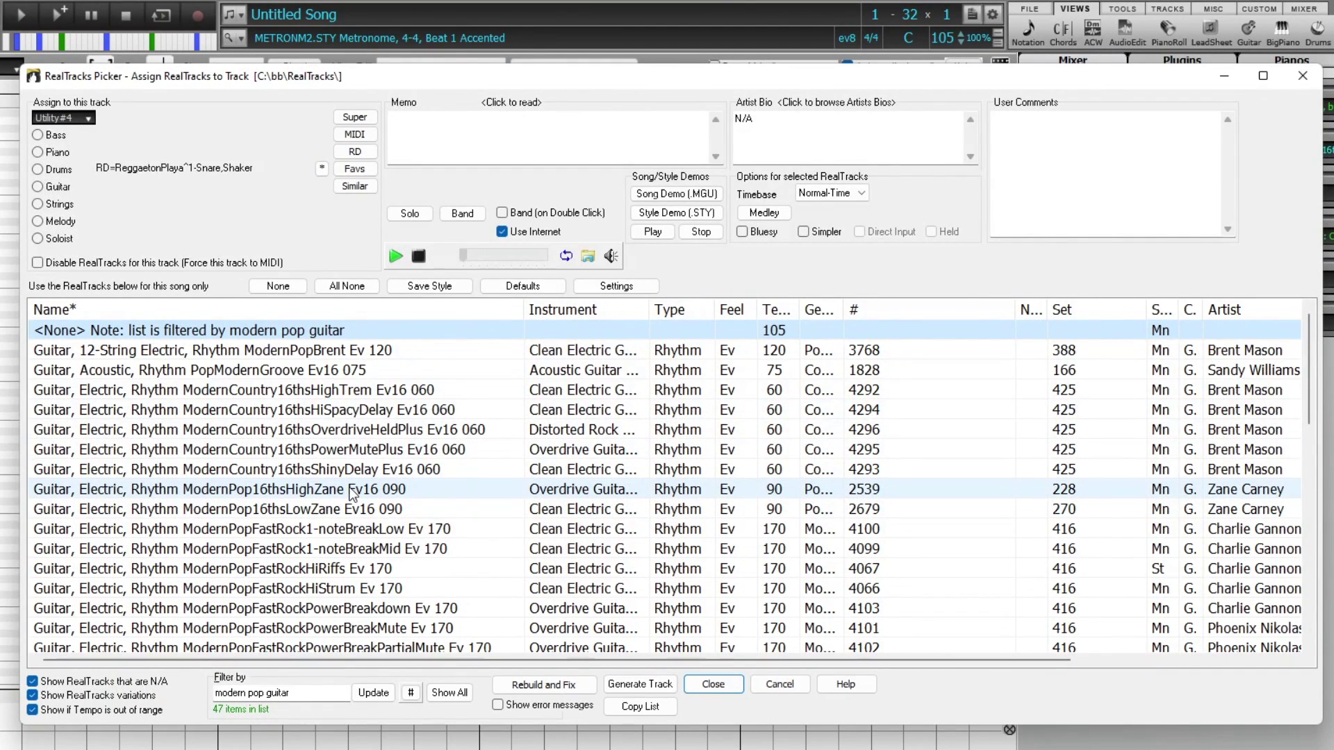
# Audition the ModernPop16thsHighZane, ModernPop16thsLowZane, ModernPopSlow16thsZane and ModPopDistortedHiArpTrem electric guitar RealTracks.
pyautogui.doubleClick(397, 490)
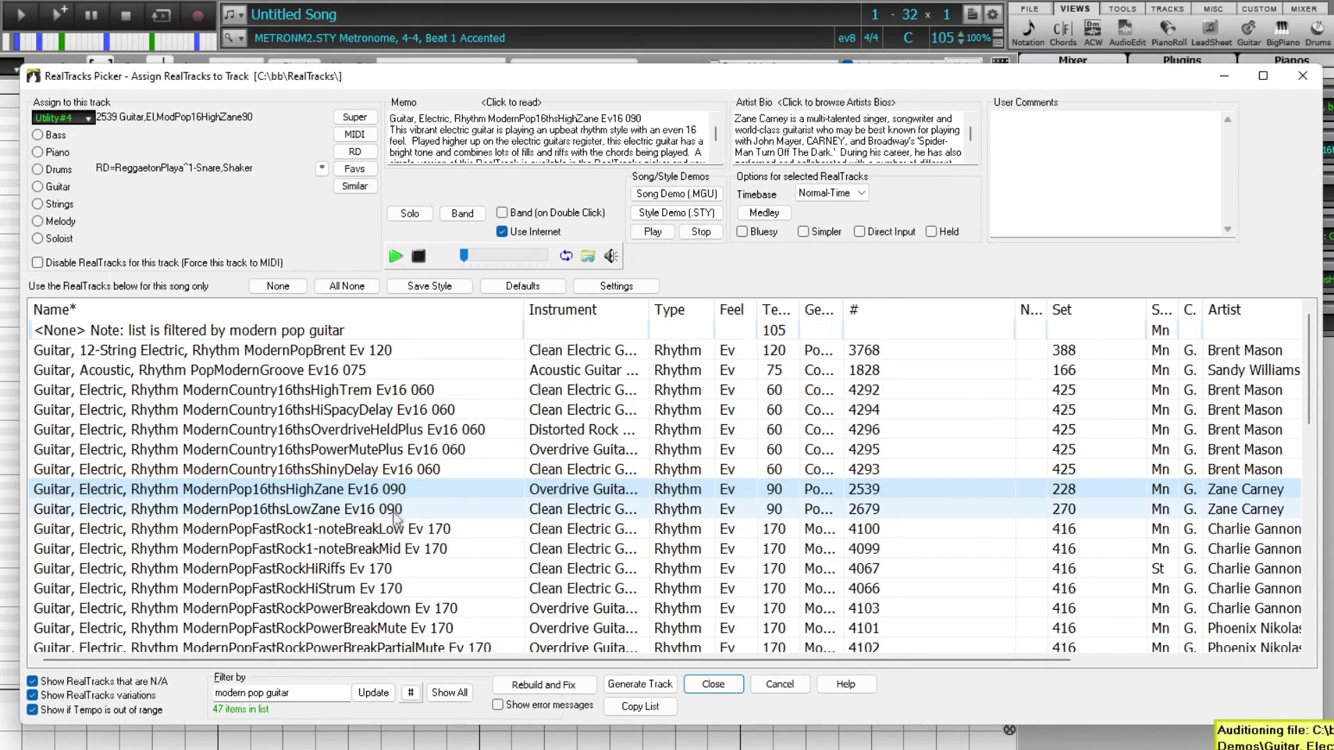
pyautogui.doubleClick(394, 512)
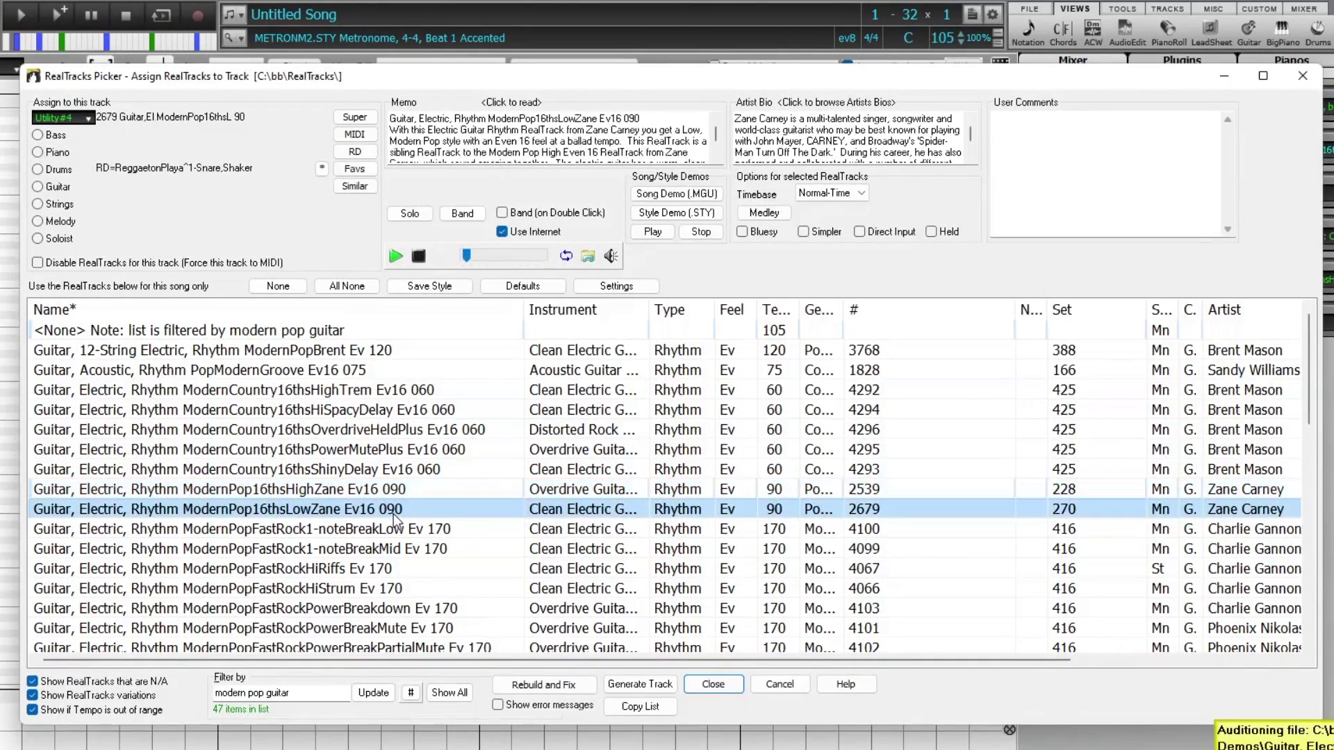
pyautogui.scroll(-3, 340, 356)
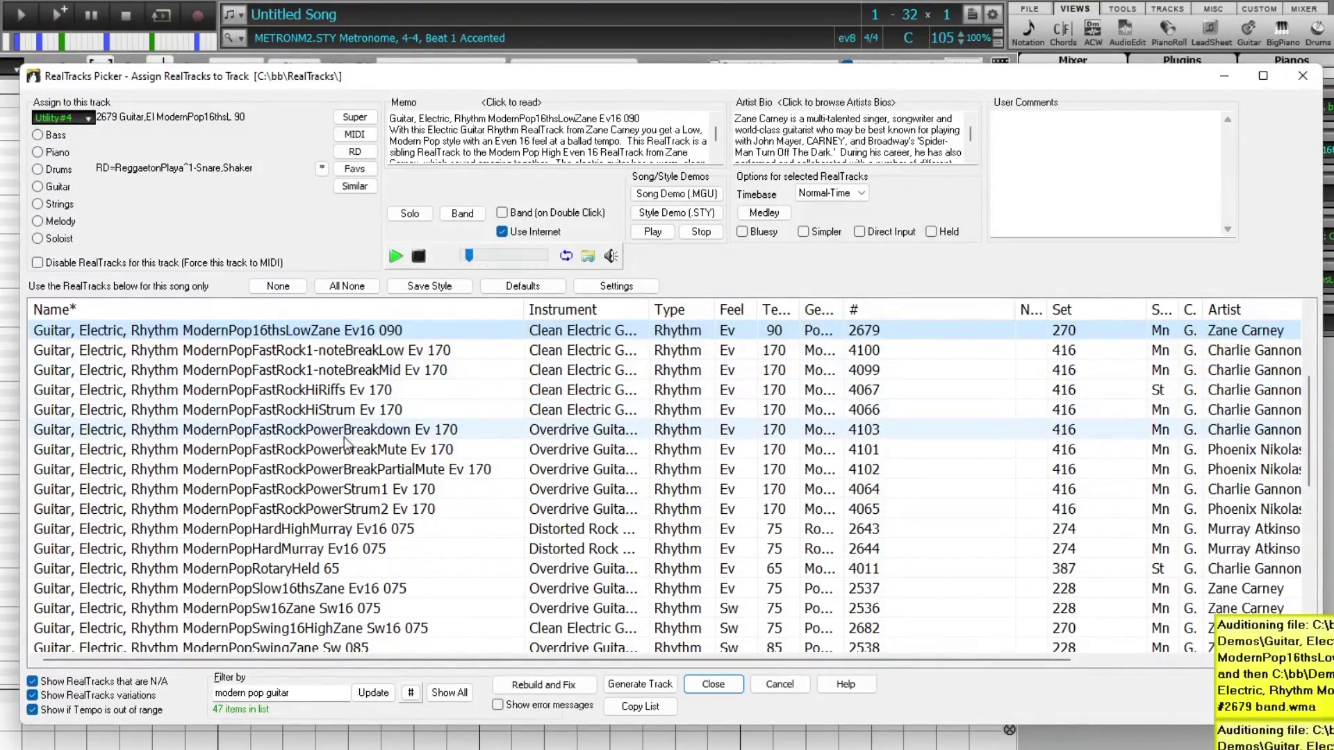
pyautogui.scroll(1, 375, 455)
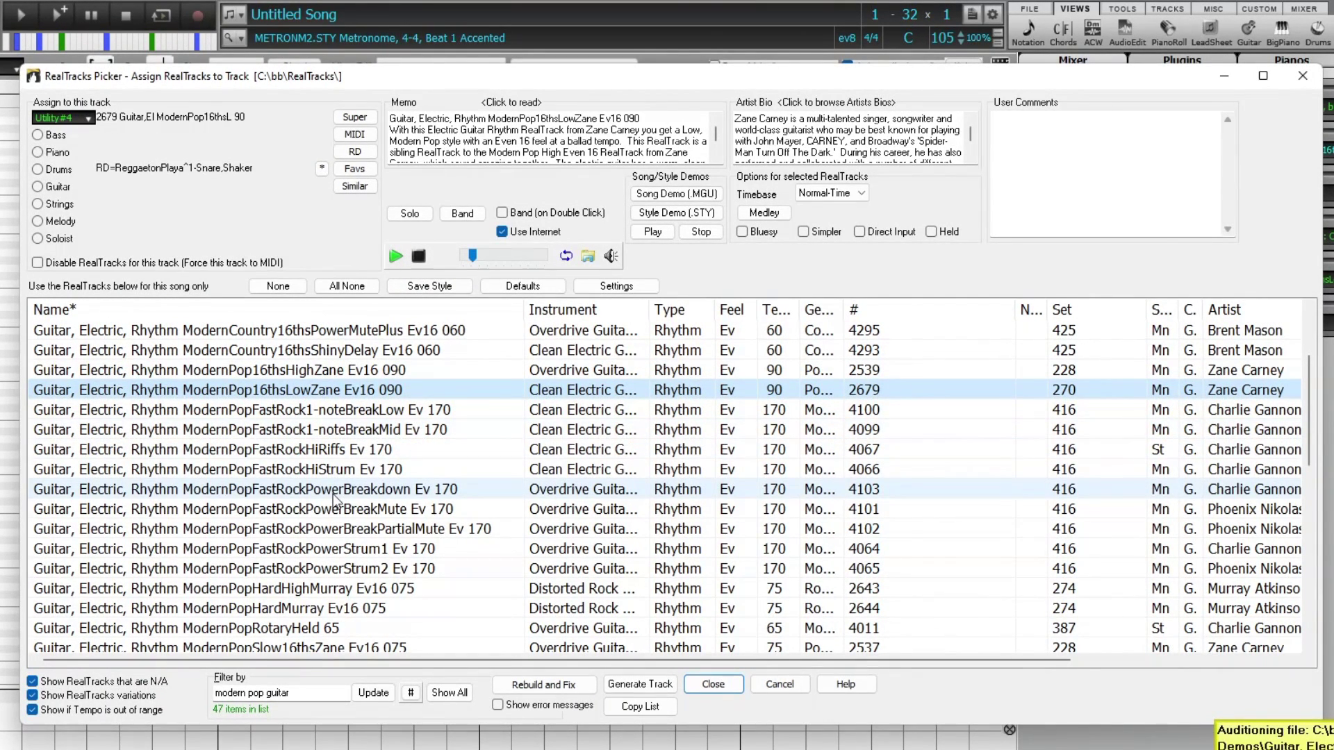
pyautogui.scroll(-3, 391, 387)
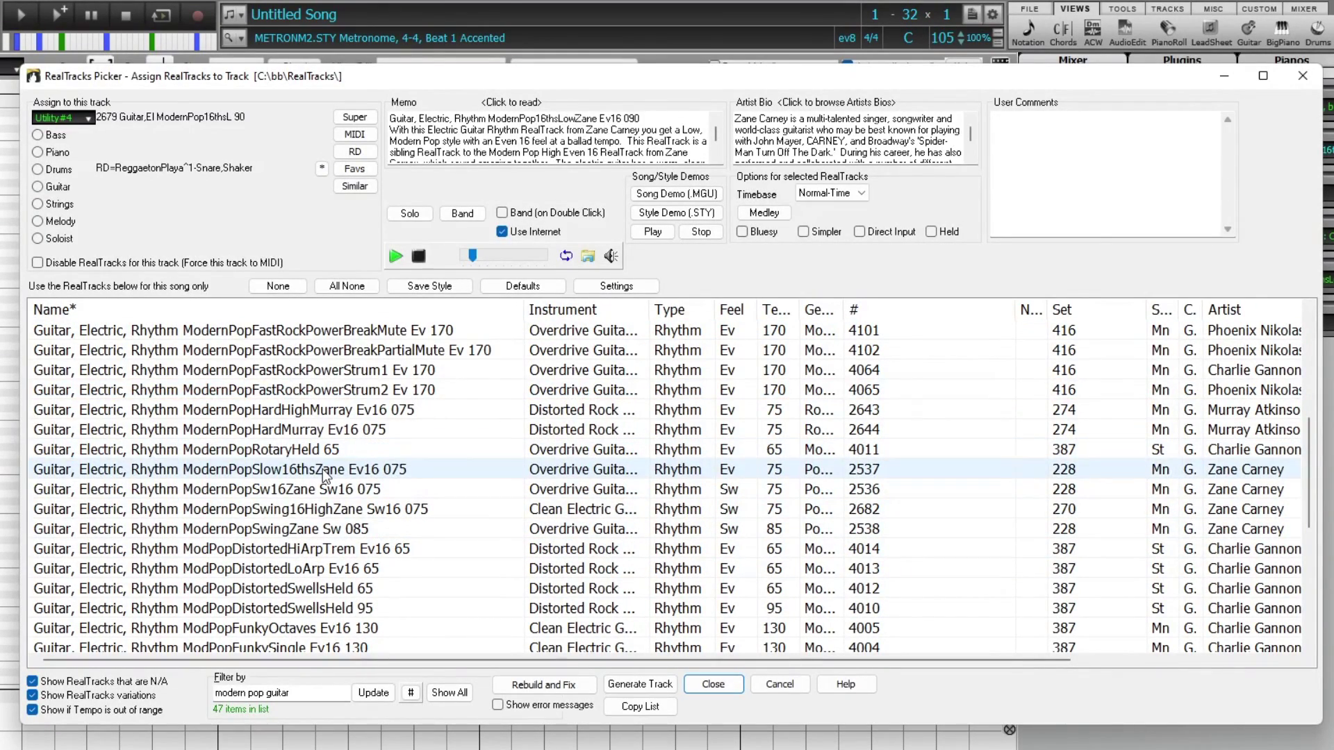
pyautogui.click(322, 469)
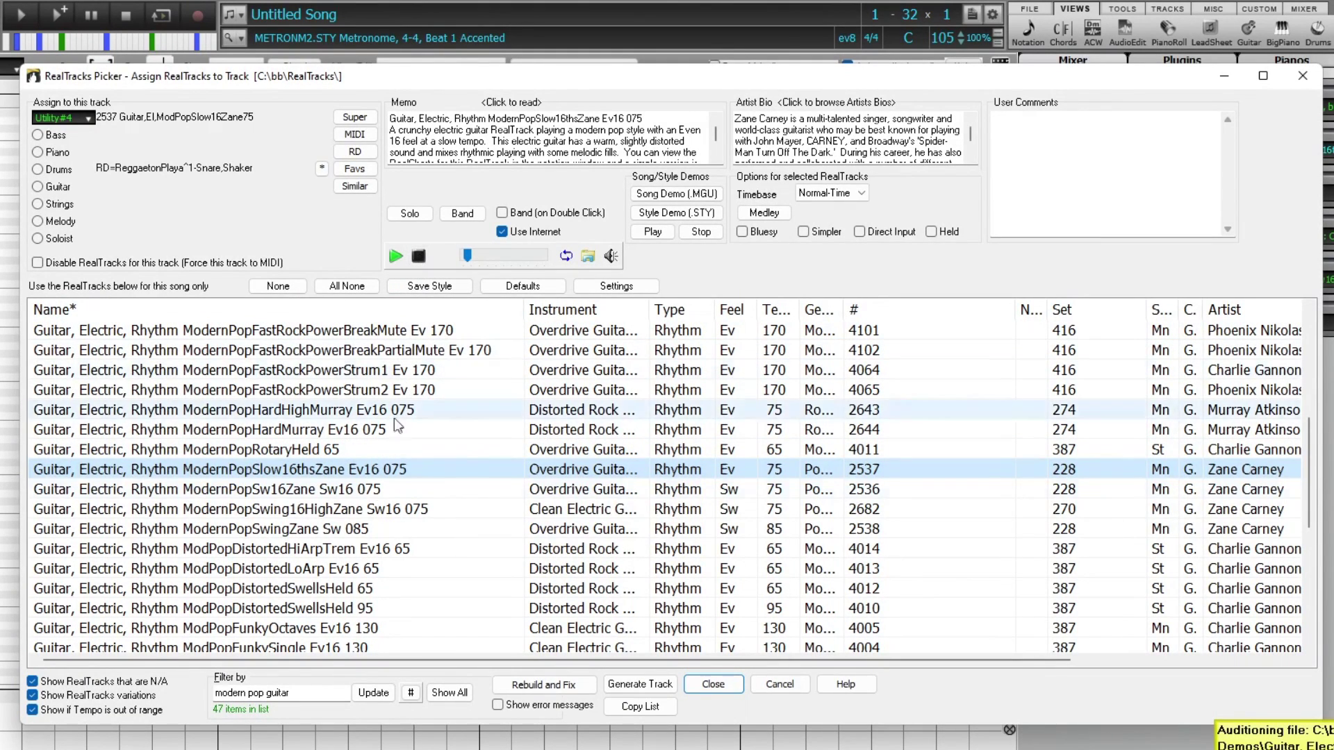
pyautogui.scroll(-1, 362, 553)
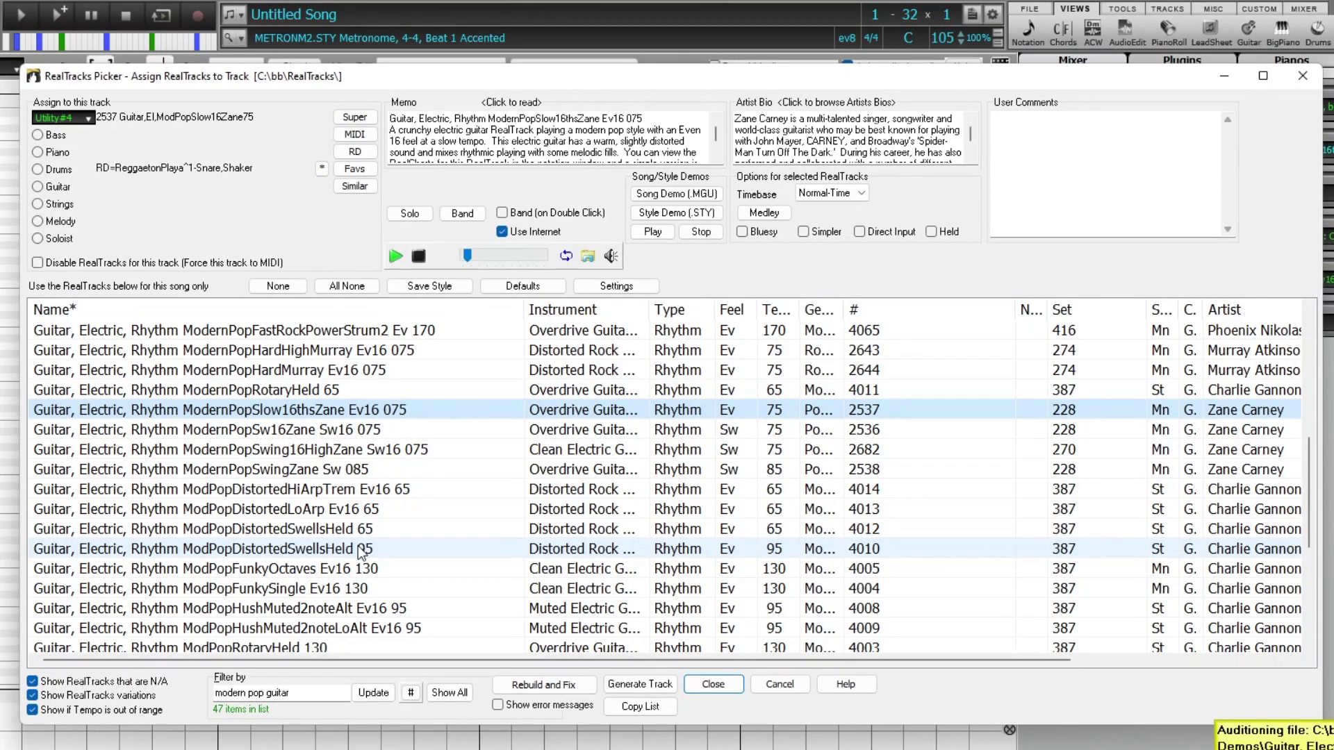
pyautogui.scroll(-1, 358, 553)
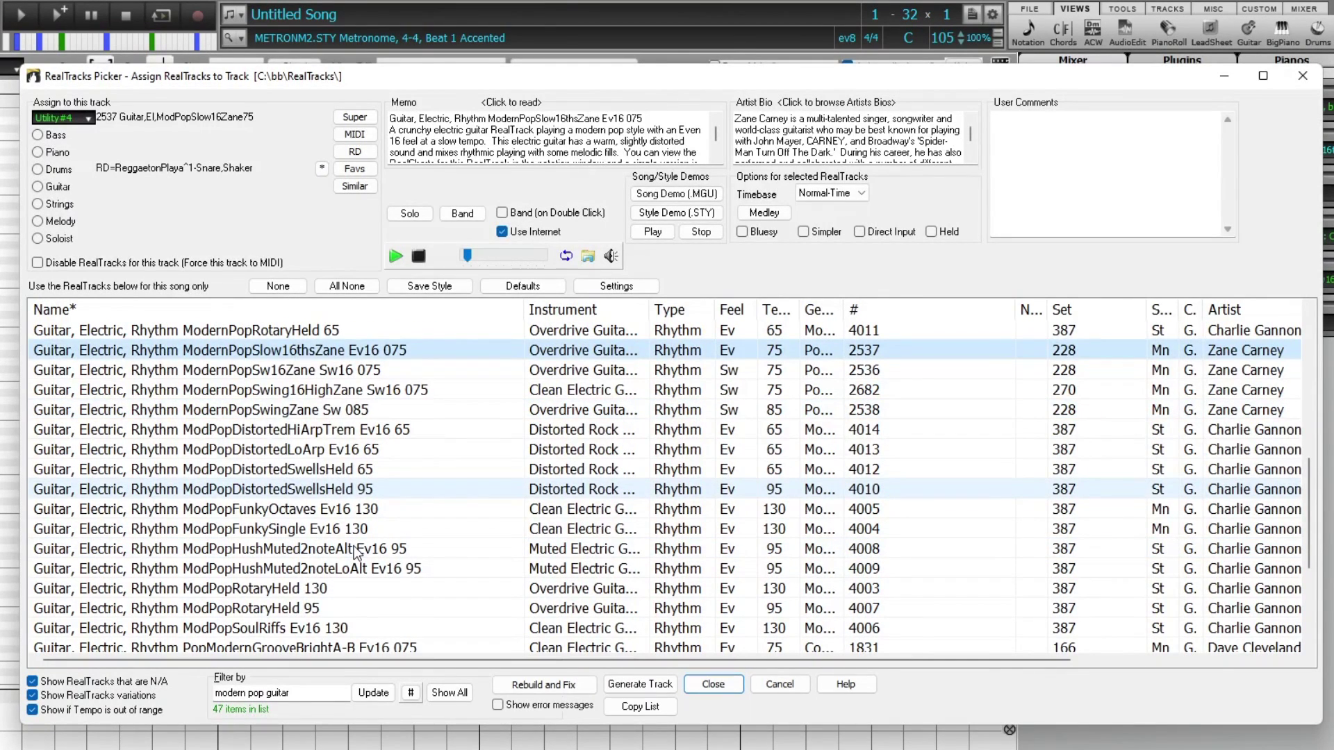
pyautogui.click(344, 429)
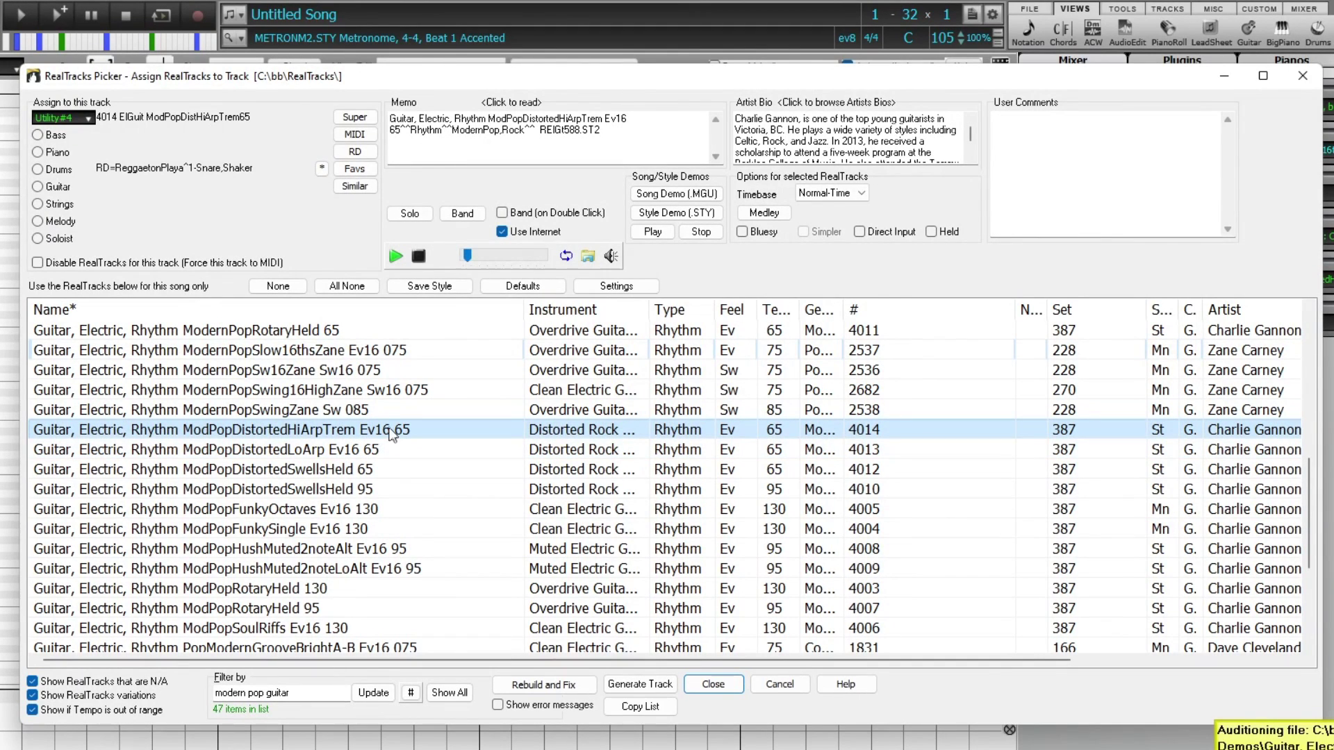
# Audition both ModPopHushMuted2note guitars and assign ModPopHushMuted2noteAlt Ev16 95 to the Utility#4 track.
pyautogui.click(367, 549)
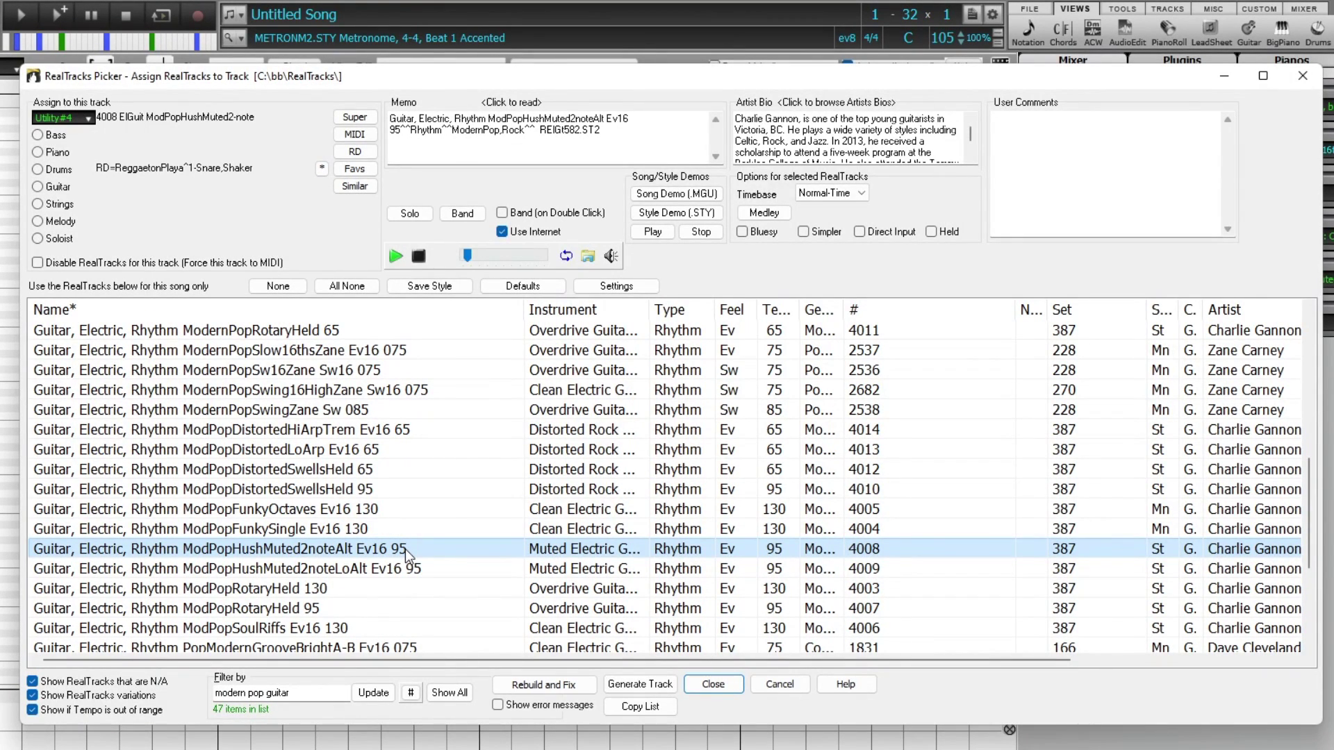
pyautogui.click(375, 572)
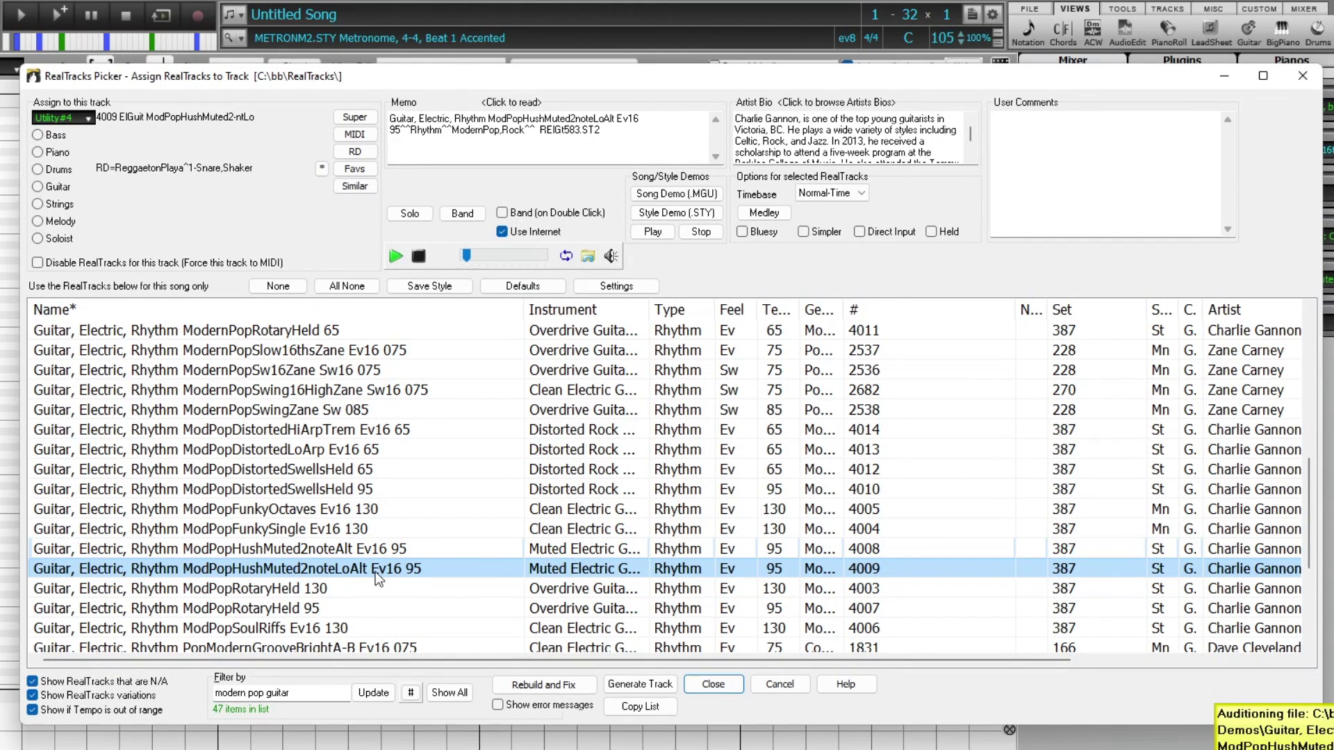
pyautogui.click(310, 550)
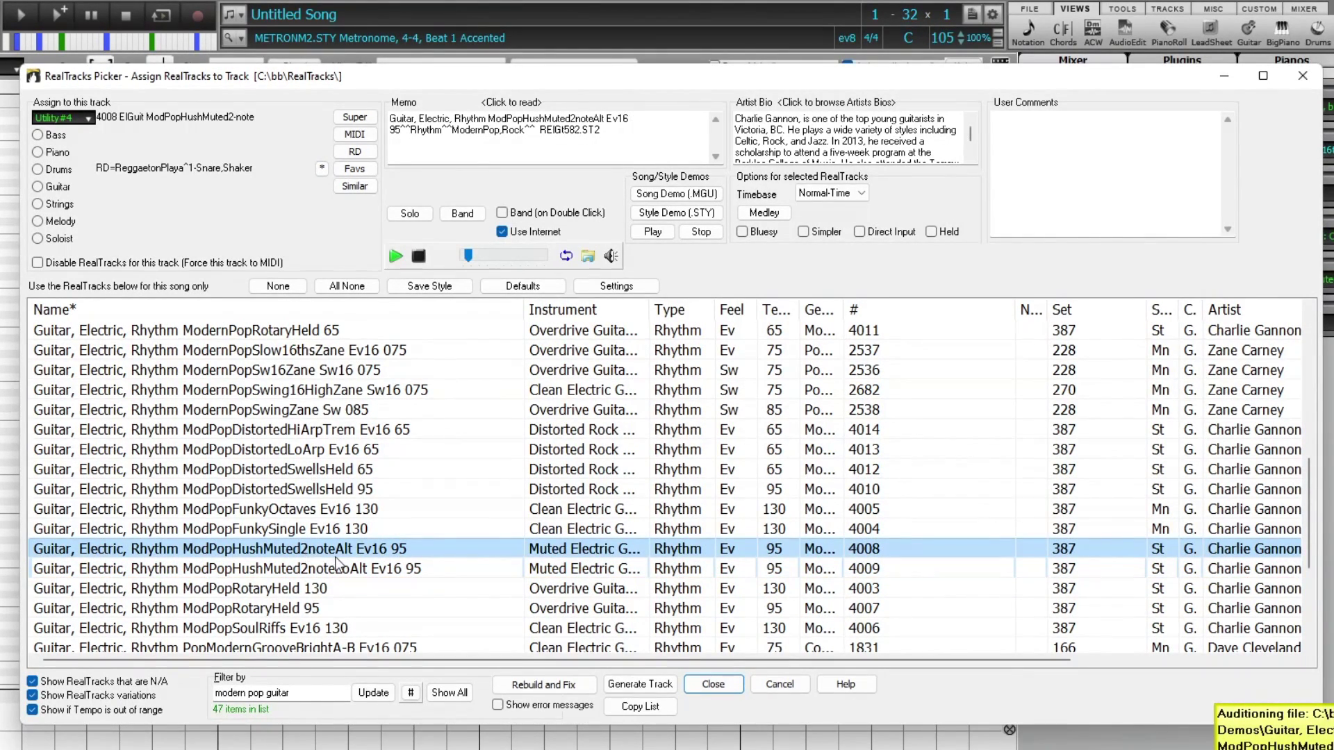
# Assign the ModPopHushMuted2noteLoAlt Ev16 95 RealTrack to the Utility#5 track and close the picker.
pyautogui.scroll(-1, 84, 121)
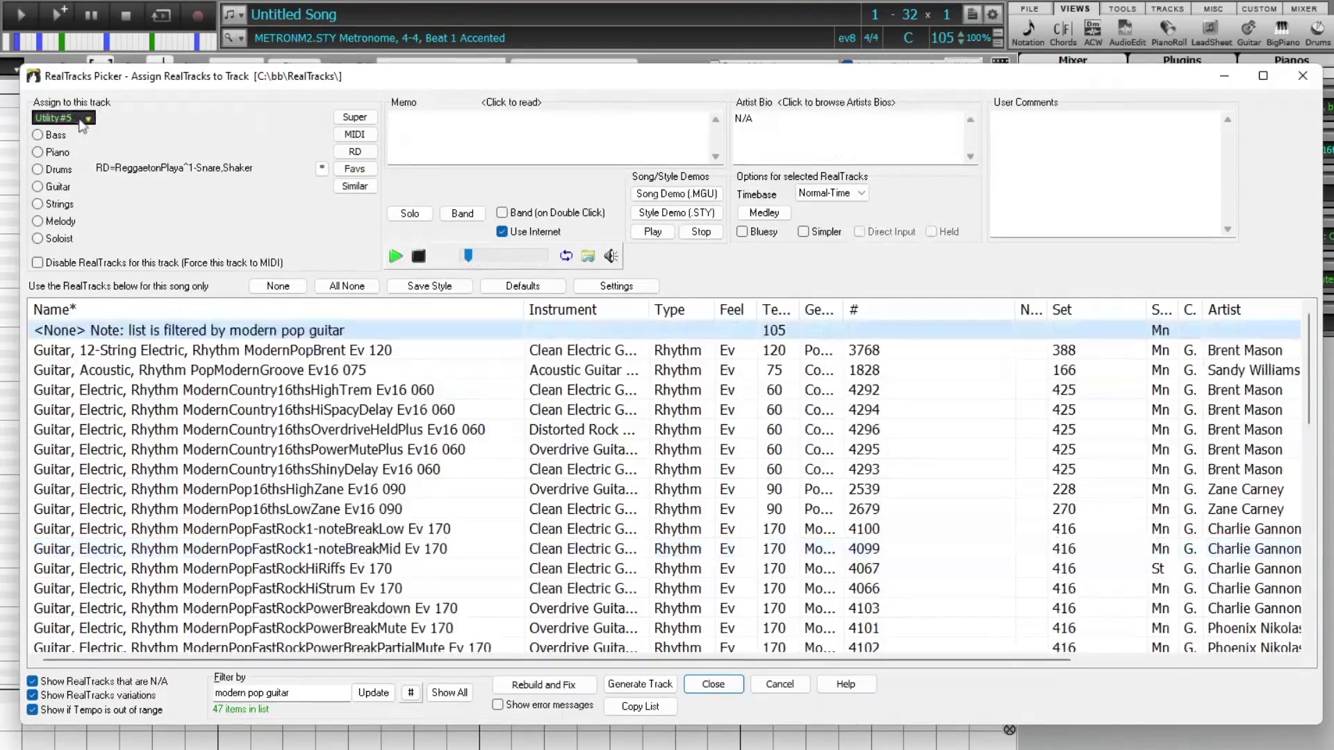
pyautogui.scroll(-10, 271, 582)
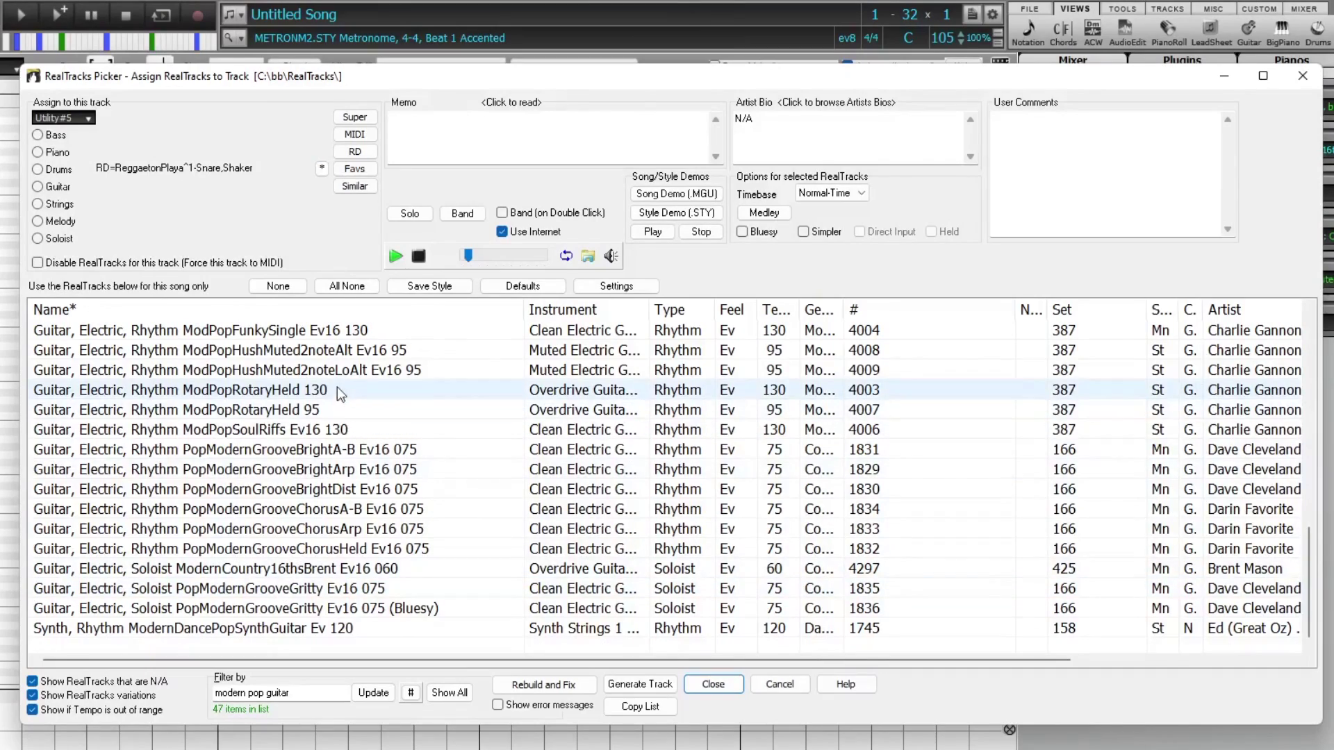
pyautogui.click(336, 368)
pyautogui.click(713, 684)
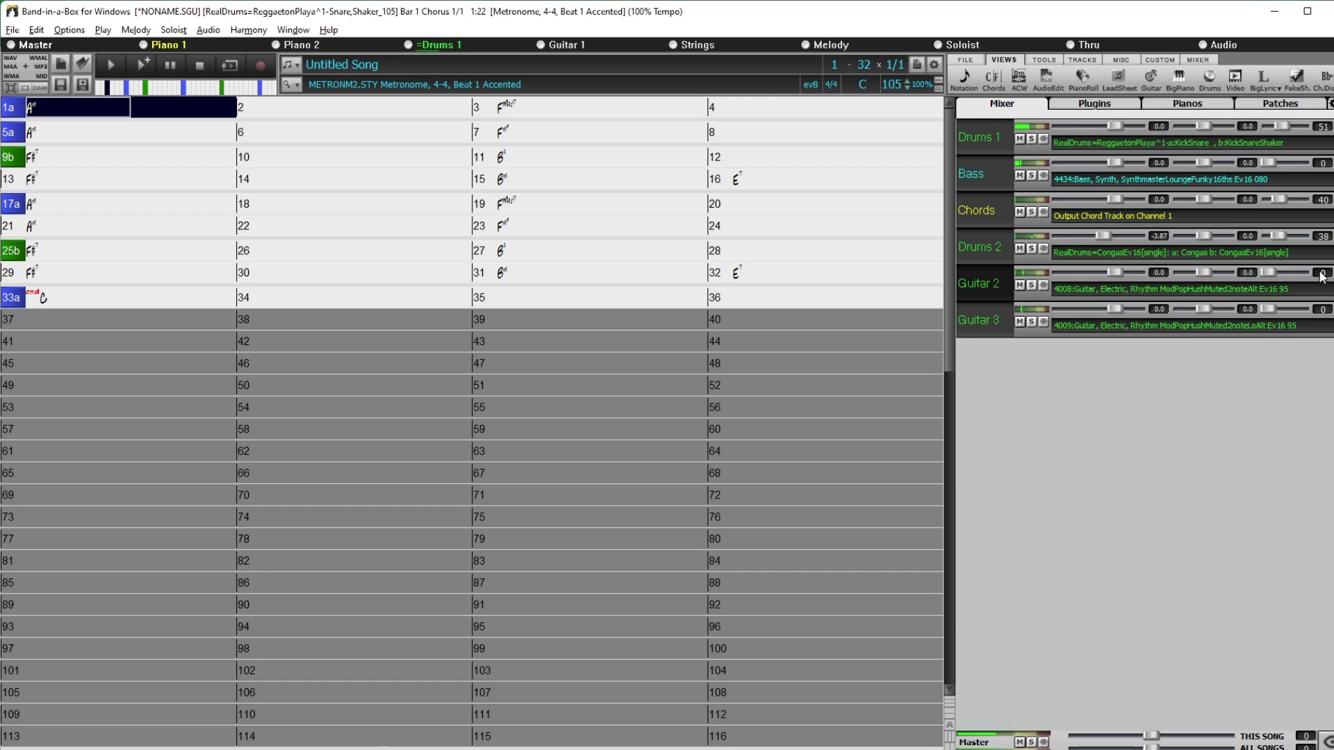
# Set the reverb of the Guitar 2 and Guitar 3 tracks to 50 each.
pyautogui.click(1322, 276)
pyautogui.write('50')
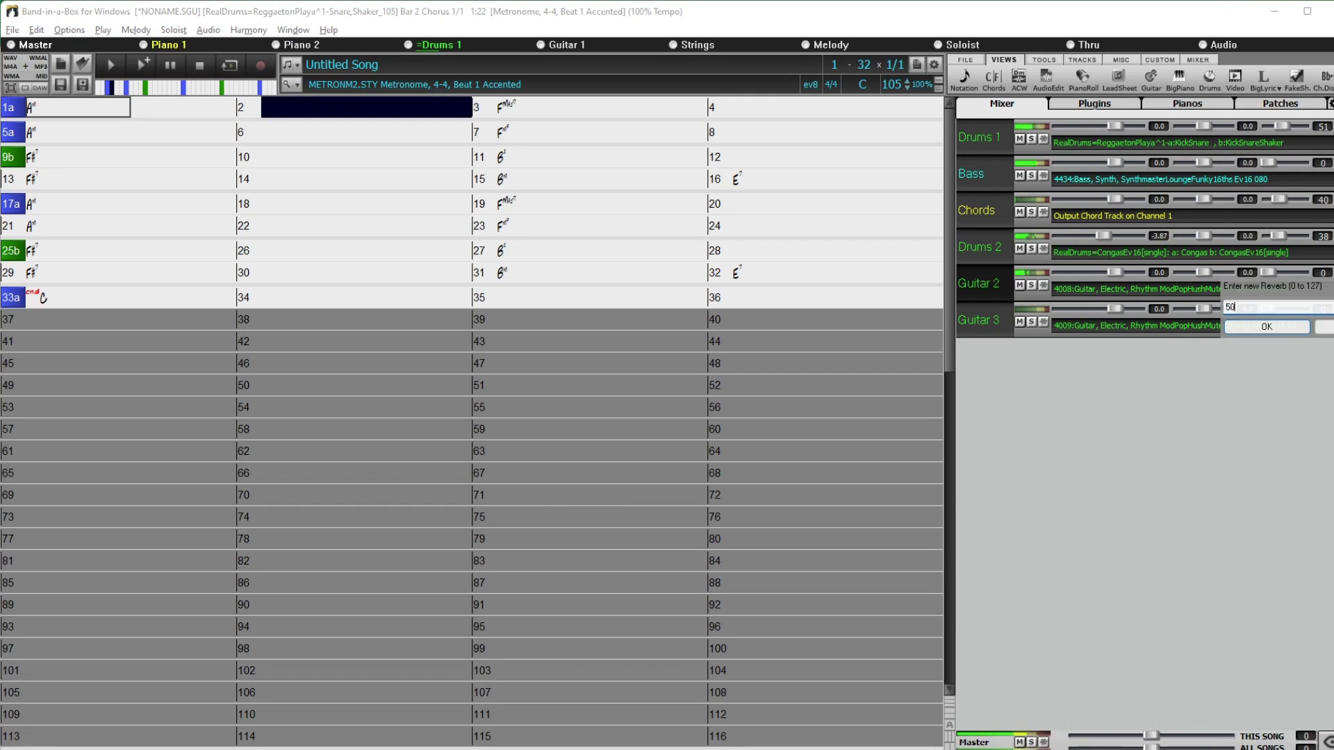
pyautogui.press('Return')
pyautogui.click(1323, 309)
pyautogui.write('5')
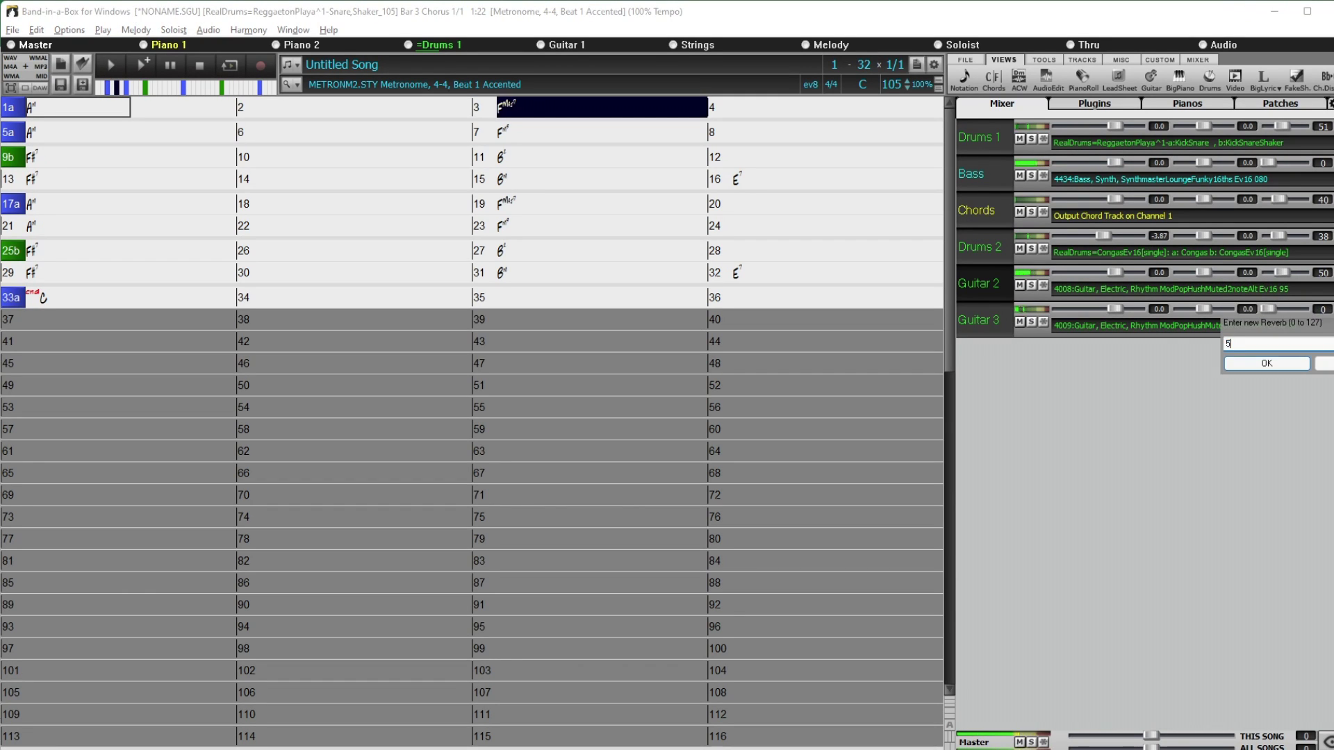
pyautogui.write('0')
pyautogui.press('Return')
# Set the Guitar 2 volume to -6.75 and the Guitar 3 volume to -0.99, and stop playback.
pyautogui.moveTo(1115, 273)
pyautogui.mouseDown()
pyautogui.moveTo(1086, 276)
pyautogui.moveTo(1096, 273)
pyautogui.mouseUp()
pyautogui.moveTo(1113, 318); pyautogui.dragTo(1118, 317)
pyautogui.moveTo(1097, 273); pyautogui.dragTo(1103, 274)
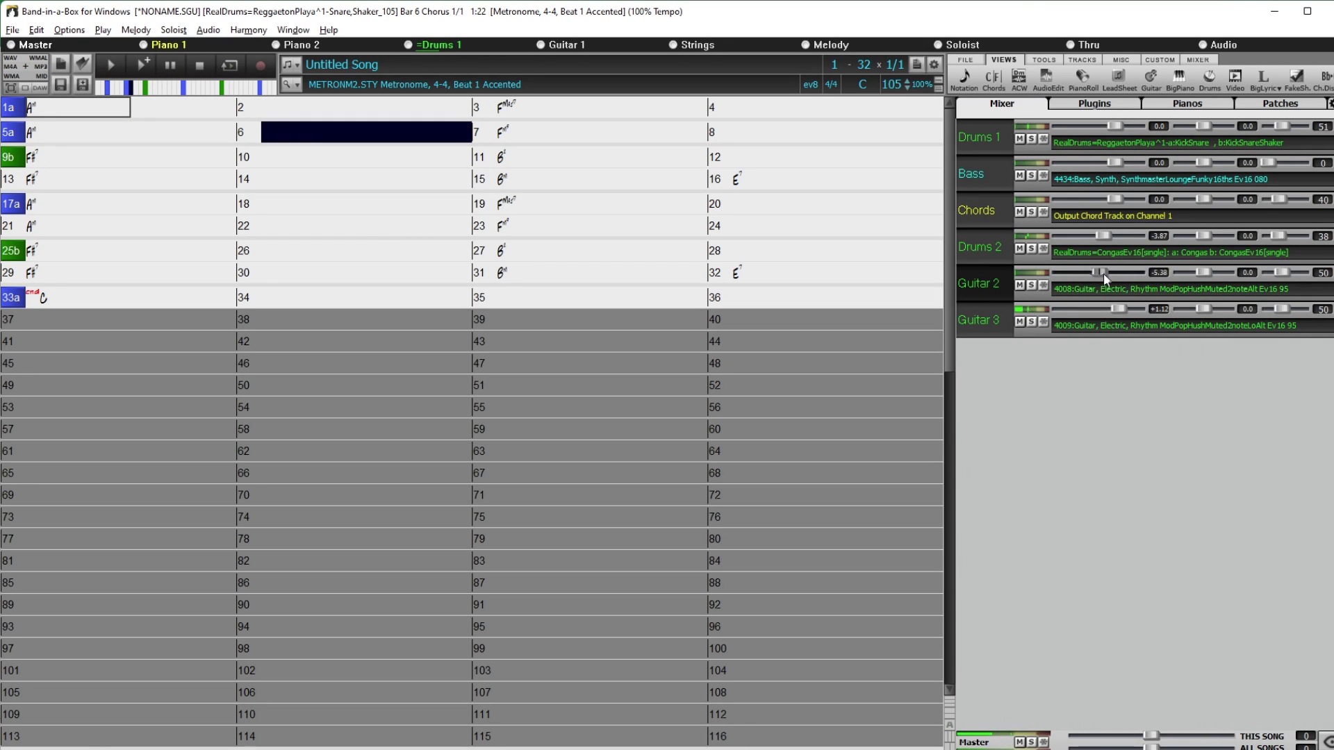
pyautogui.moveTo(1103, 274); pyautogui.dragTo(1109, 307)
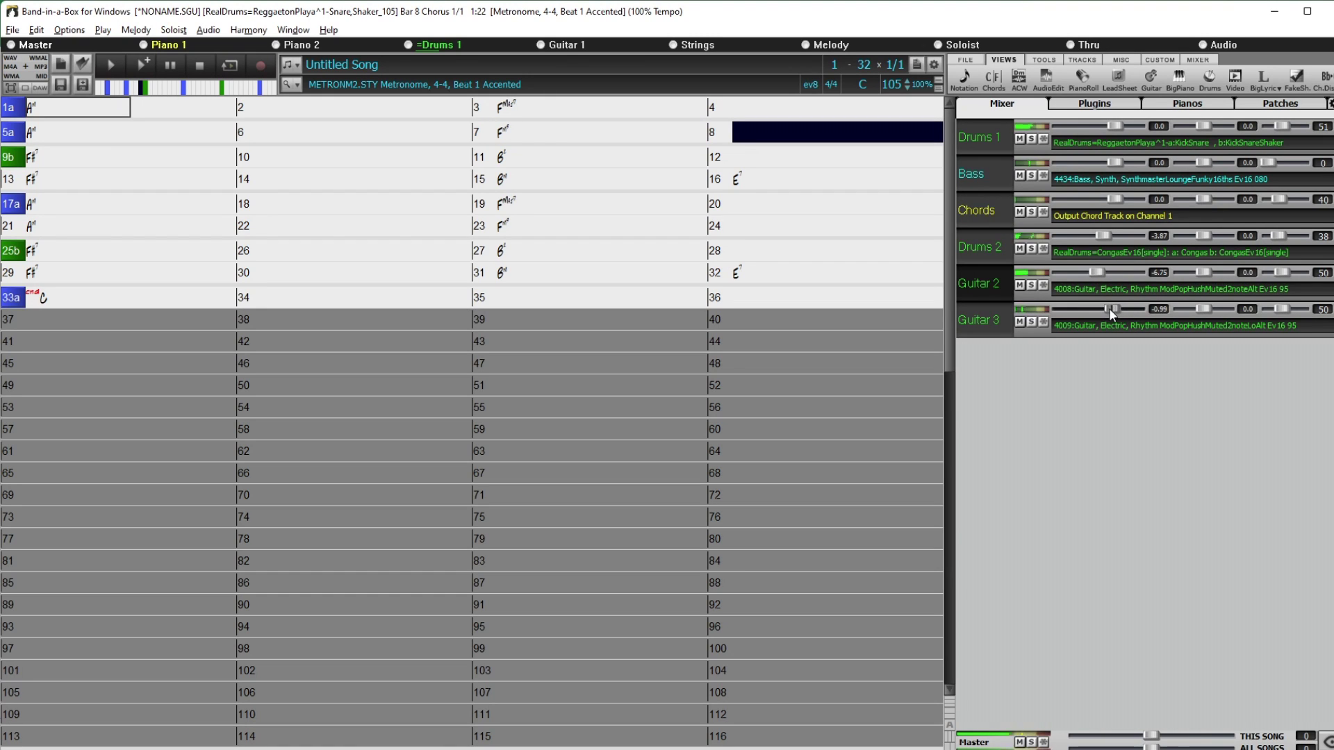
pyautogui.click(203, 75)
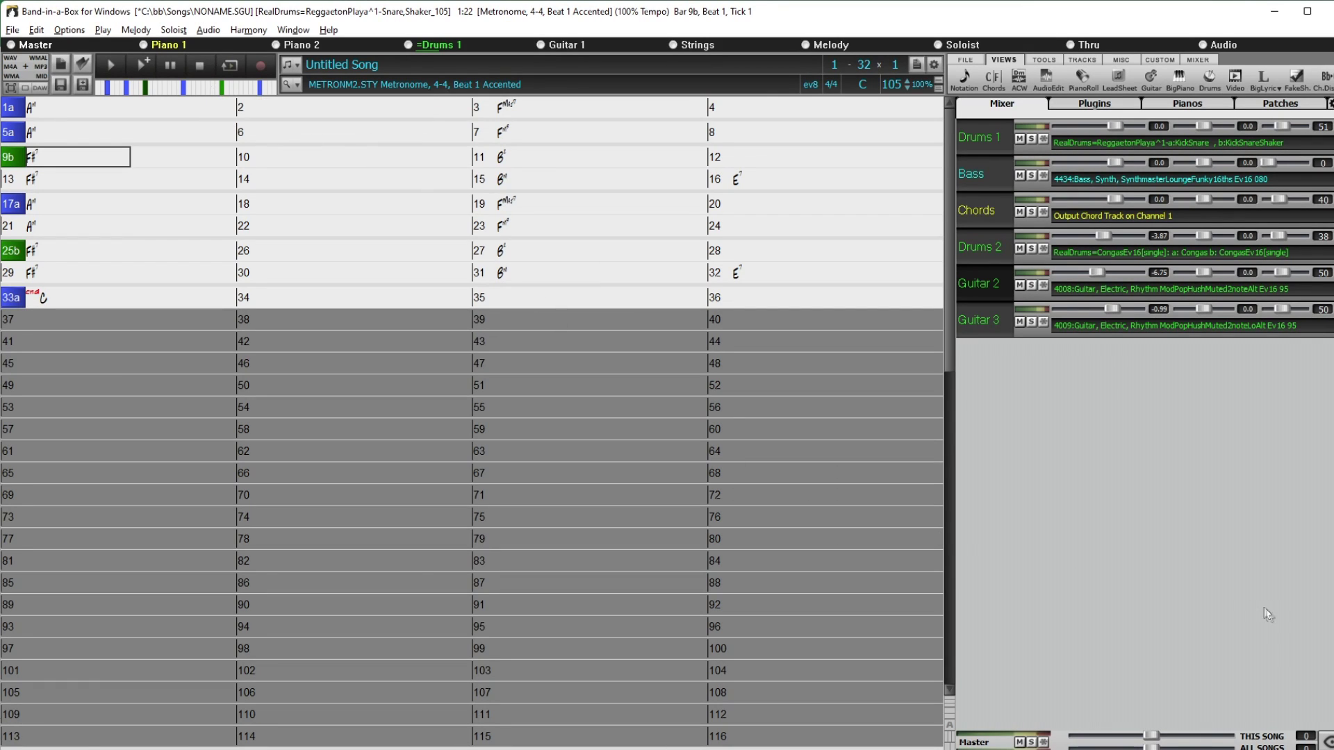
# Show the Utility#6 track in the mixer and open the chord track generation settings for it.
pyautogui.rightClick(1248, 681)
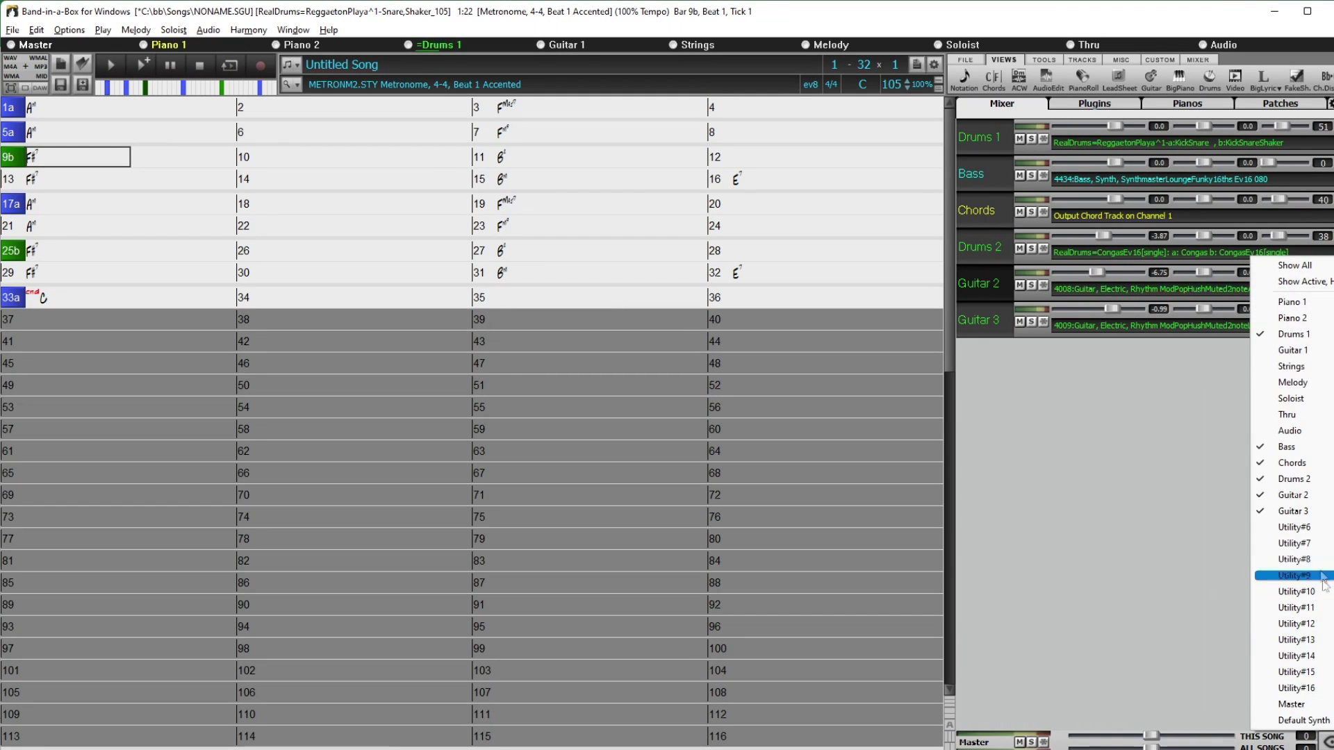
pyautogui.click(1304, 528)
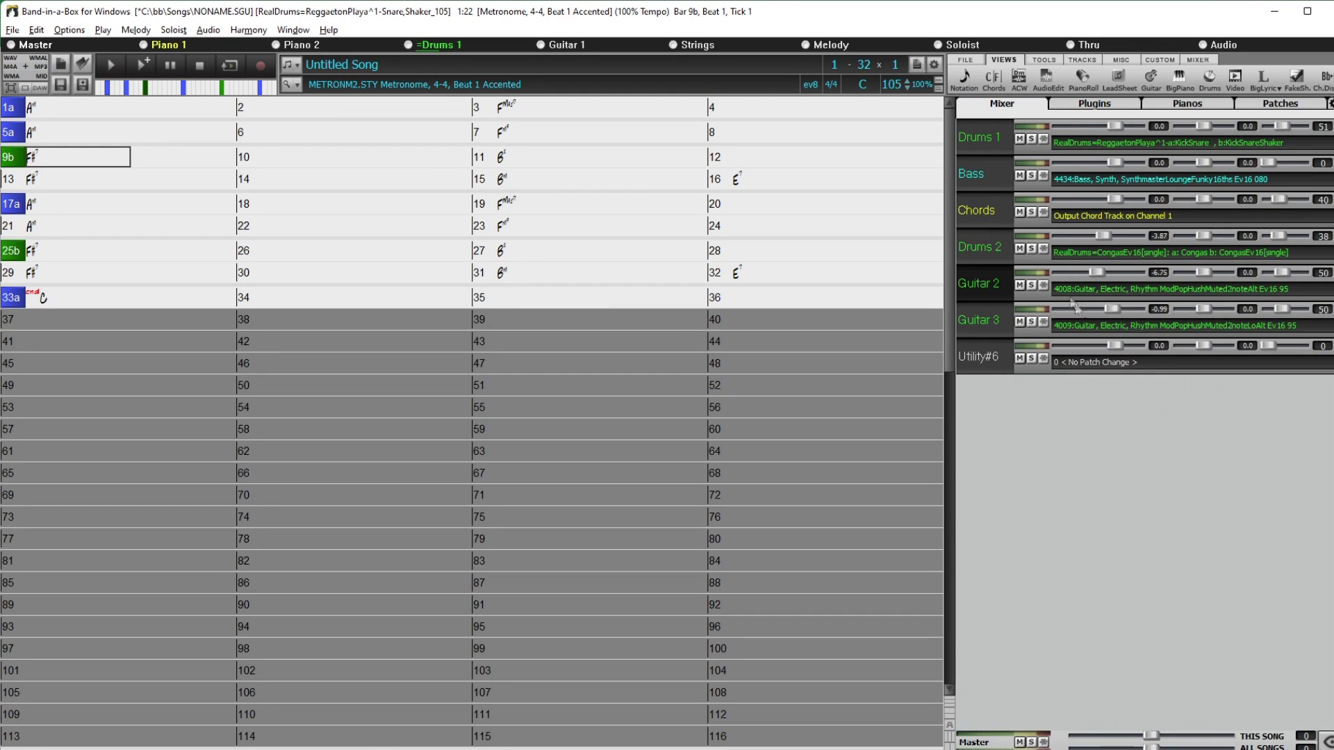
pyautogui.rightClick(995, 354)
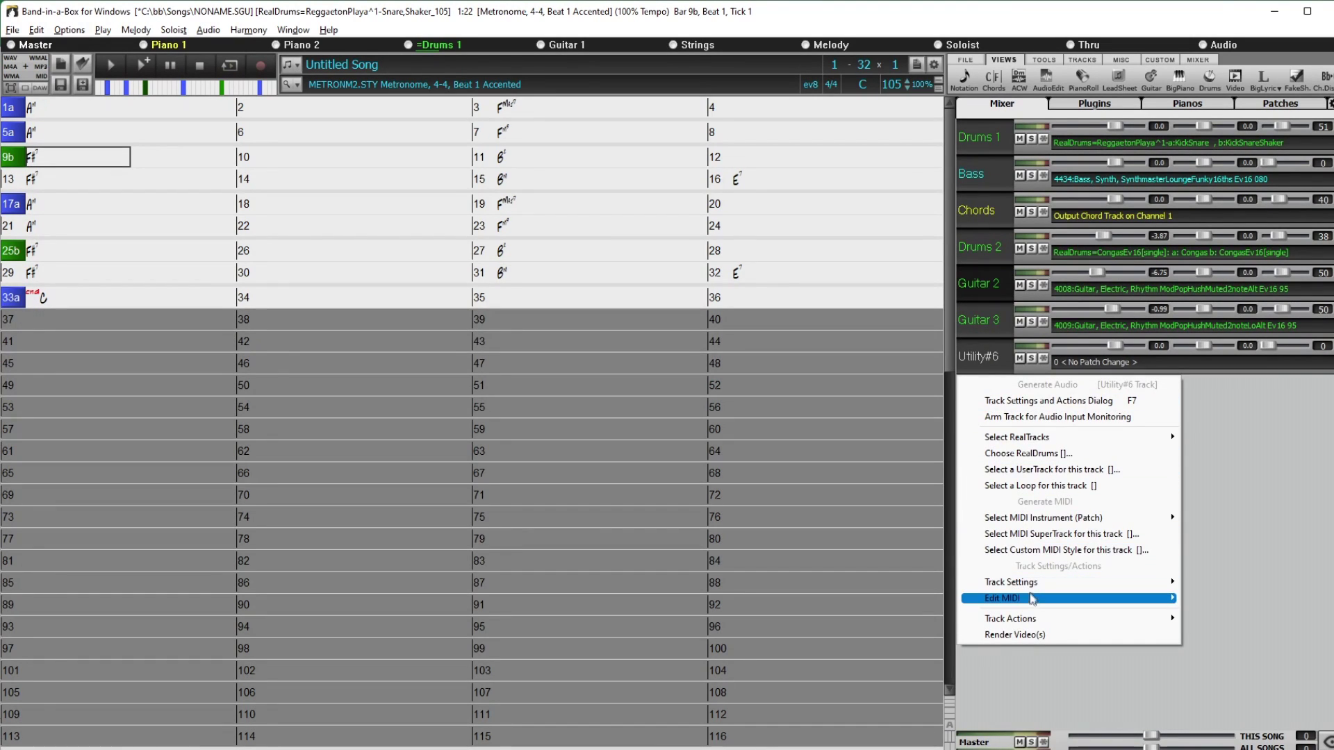
pyautogui.moveTo(1033, 602)
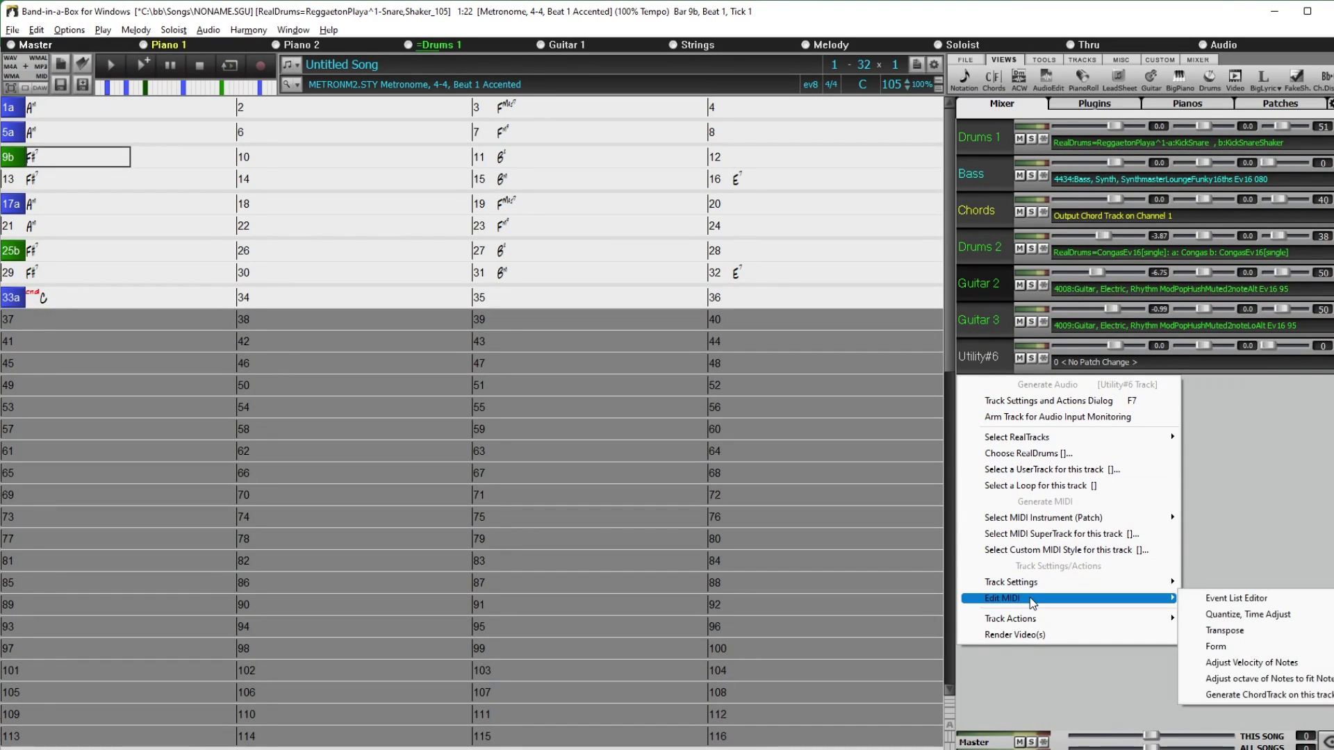
pyautogui.click(1262, 695)
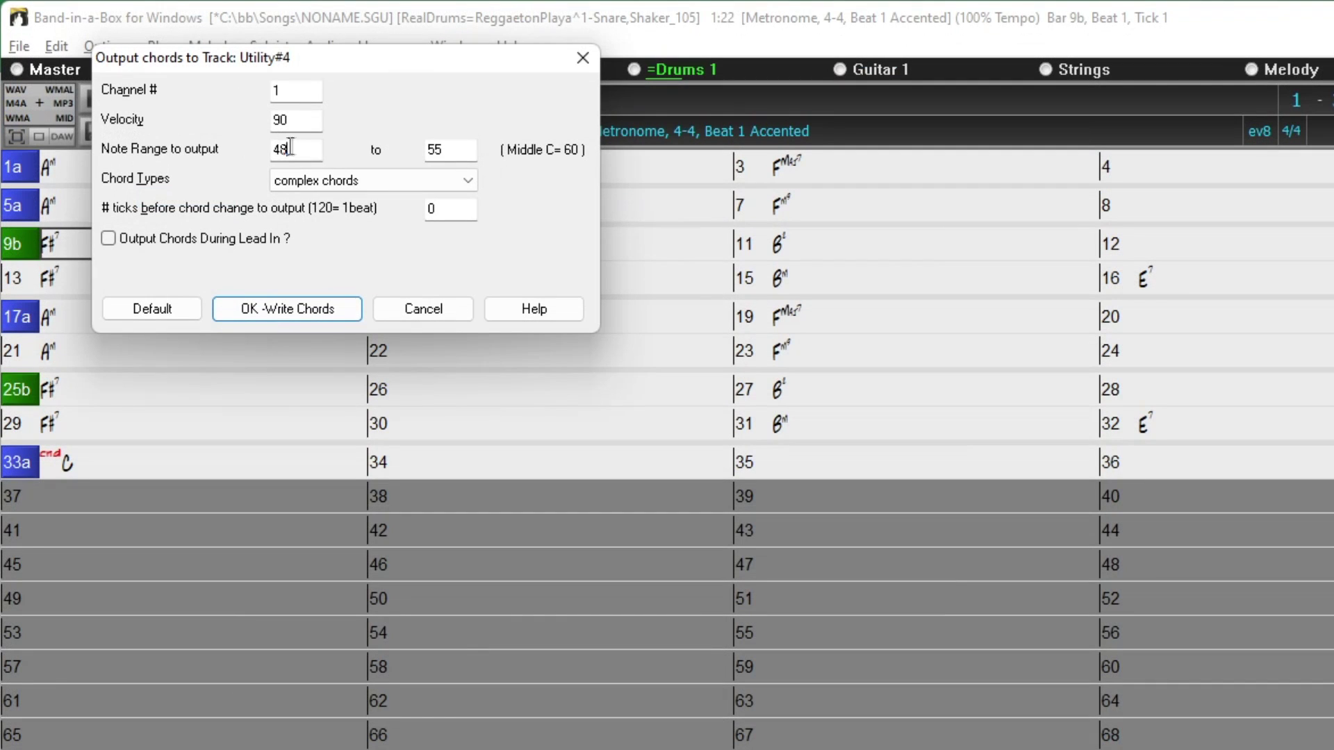
# Set the output note range to 60 to 72 and write the chords to the Utility#6 track.
pyautogui.doubleClick(184, 96)
pyautogui.write('60')
pyautogui.press('Tab')
pyautogui.write('72')
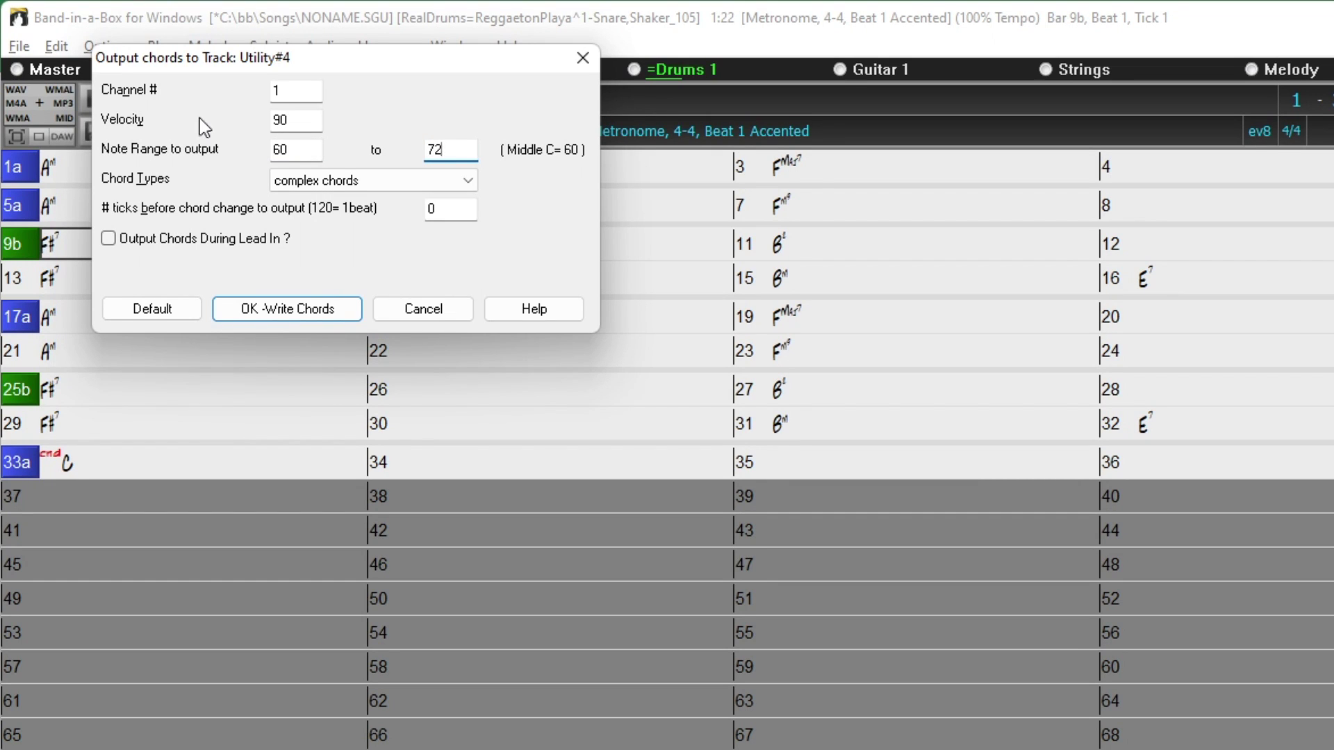
pyautogui.moveTo(249, 182)
pyautogui.click(288, 311)
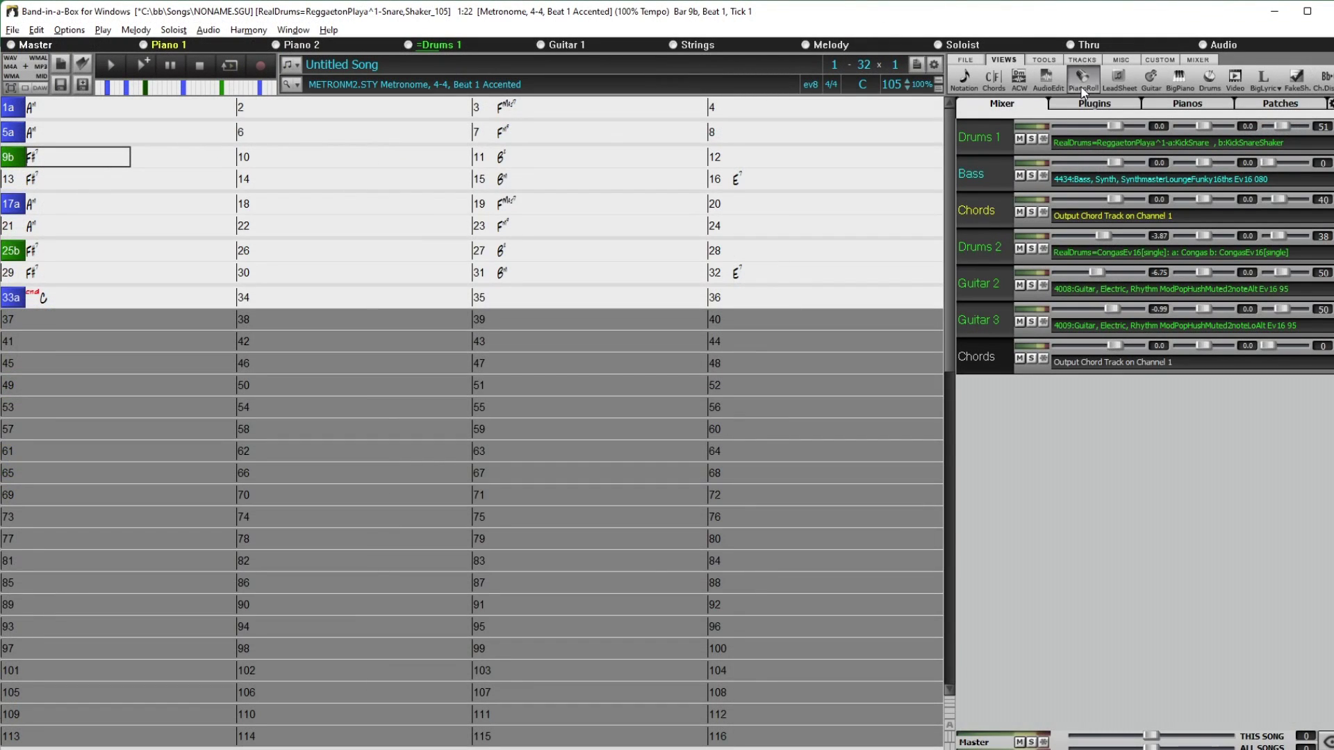
# Show the second Chords track in the piano roll and load the KV331 Audio SynthMaster 2 Player plugin on that track.
pyautogui.click(1083, 89)
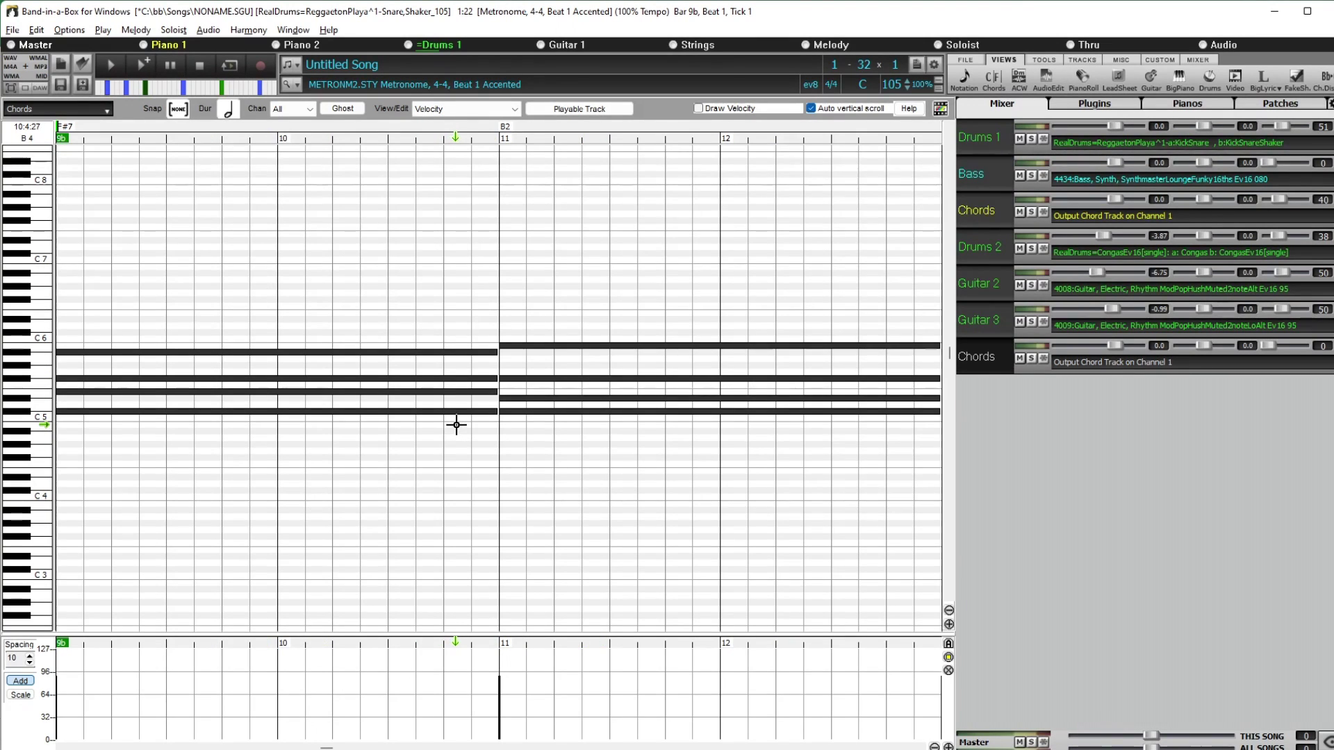
pyautogui.click(1087, 107)
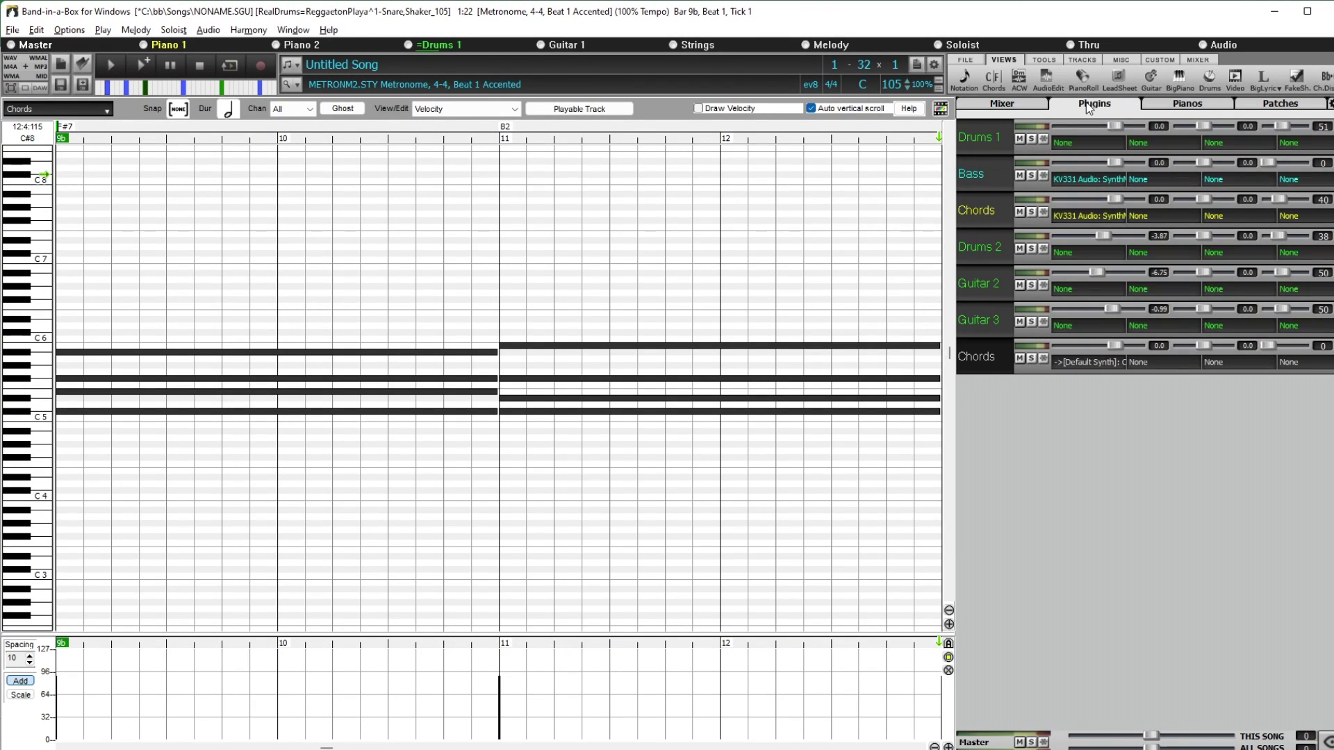
pyautogui.click(1098, 365)
pyautogui.click(1100, 400)
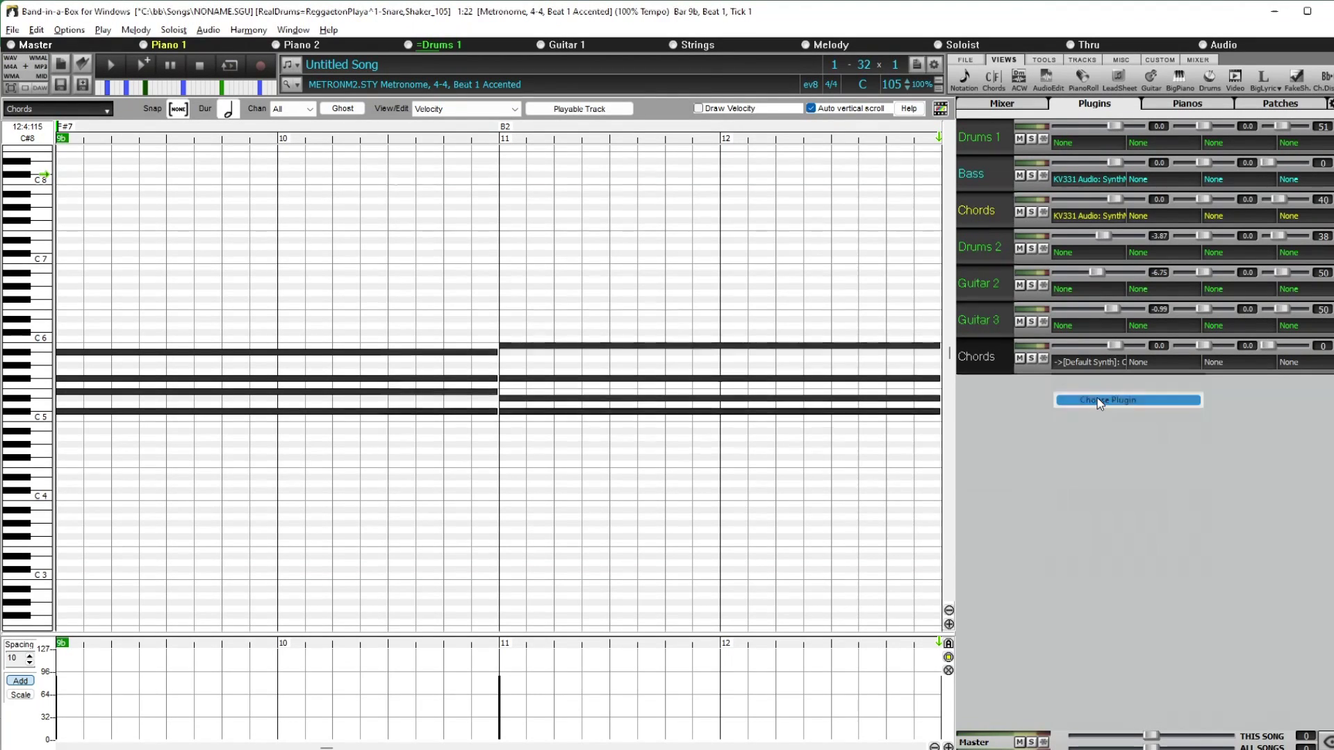
pyautogui.click(495, 235)
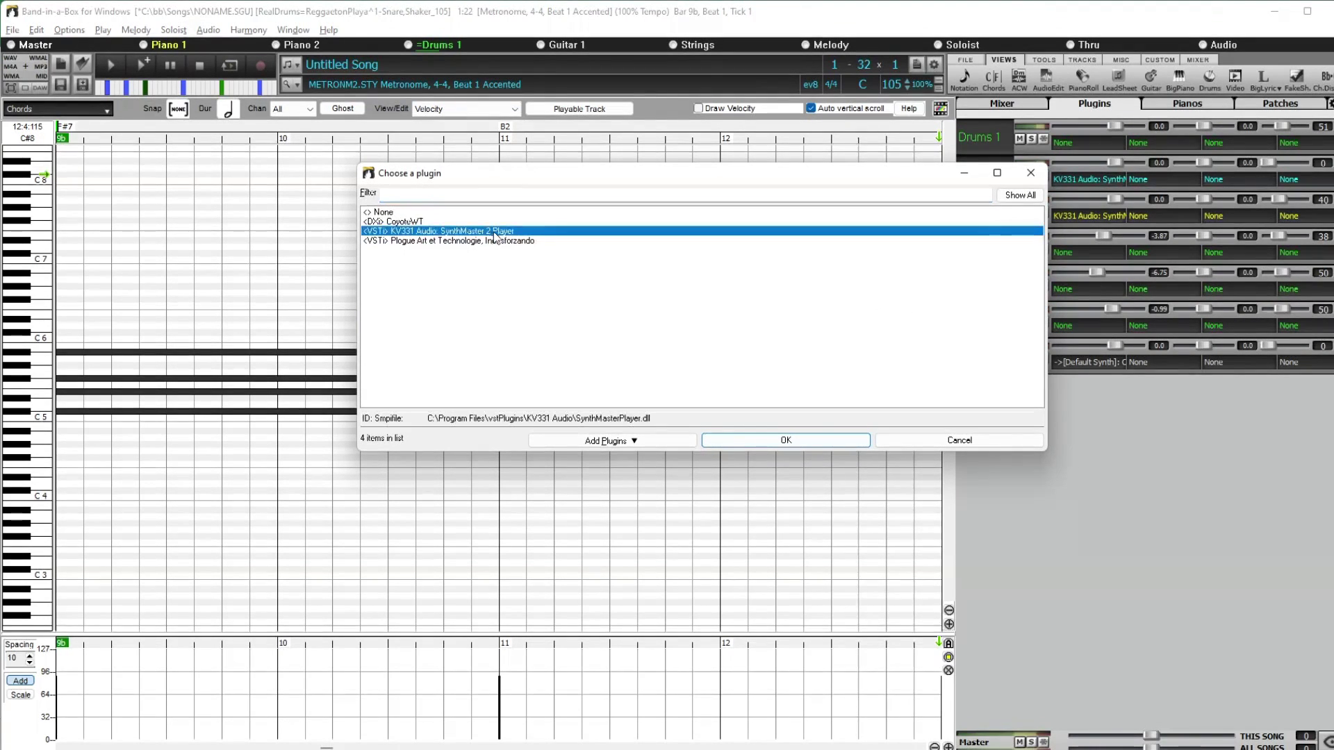
pyautogui.click(798, 440)
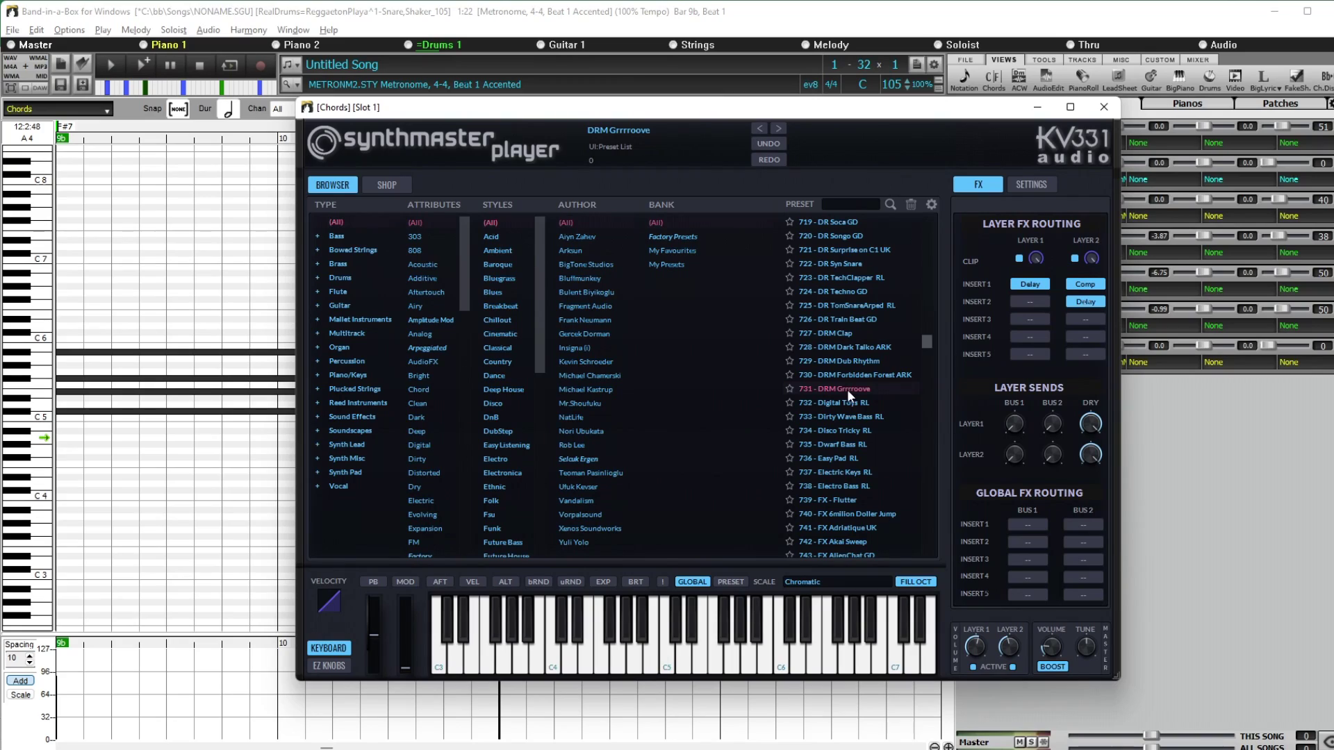
# Play the song briefly from bar 10 to hear the synth's default preset, and stop playback.
pyautogui.moveTo(327, 107); pyautogui.dragTo(755, 96)
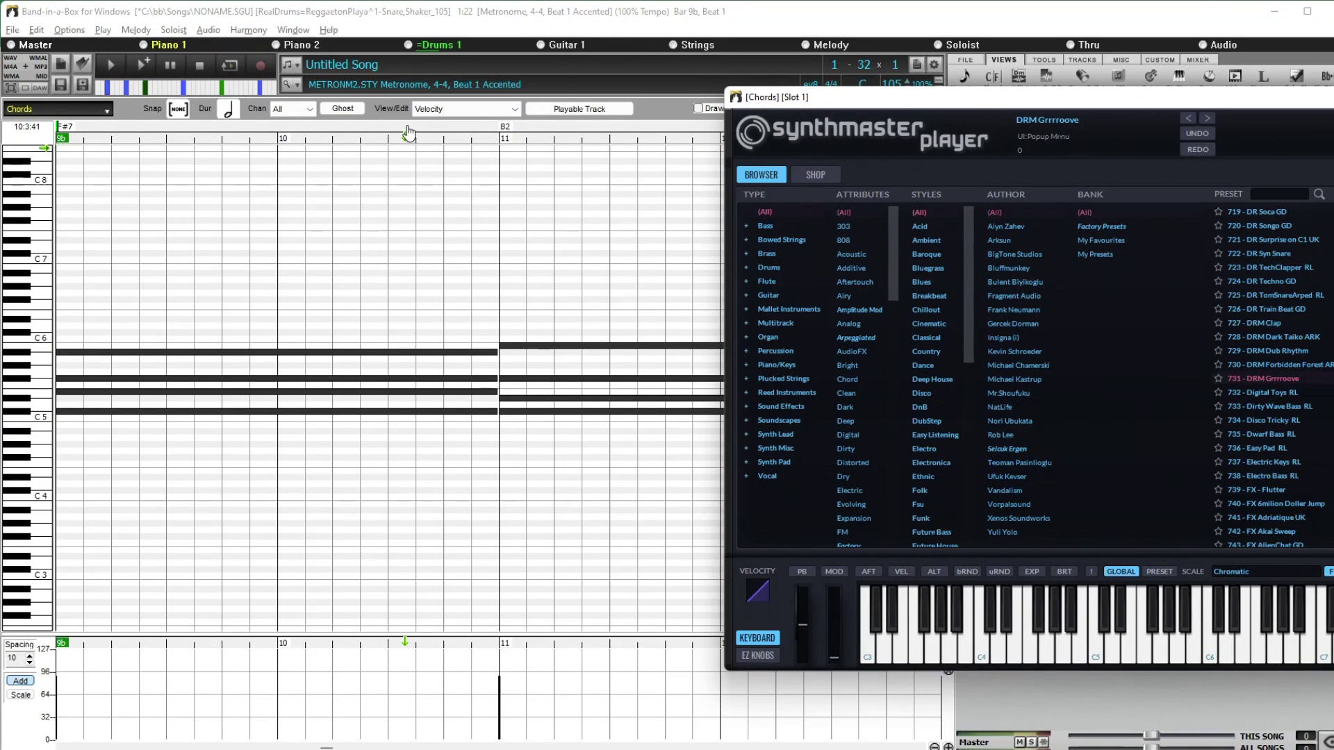
pyautogui.click(408, 133)
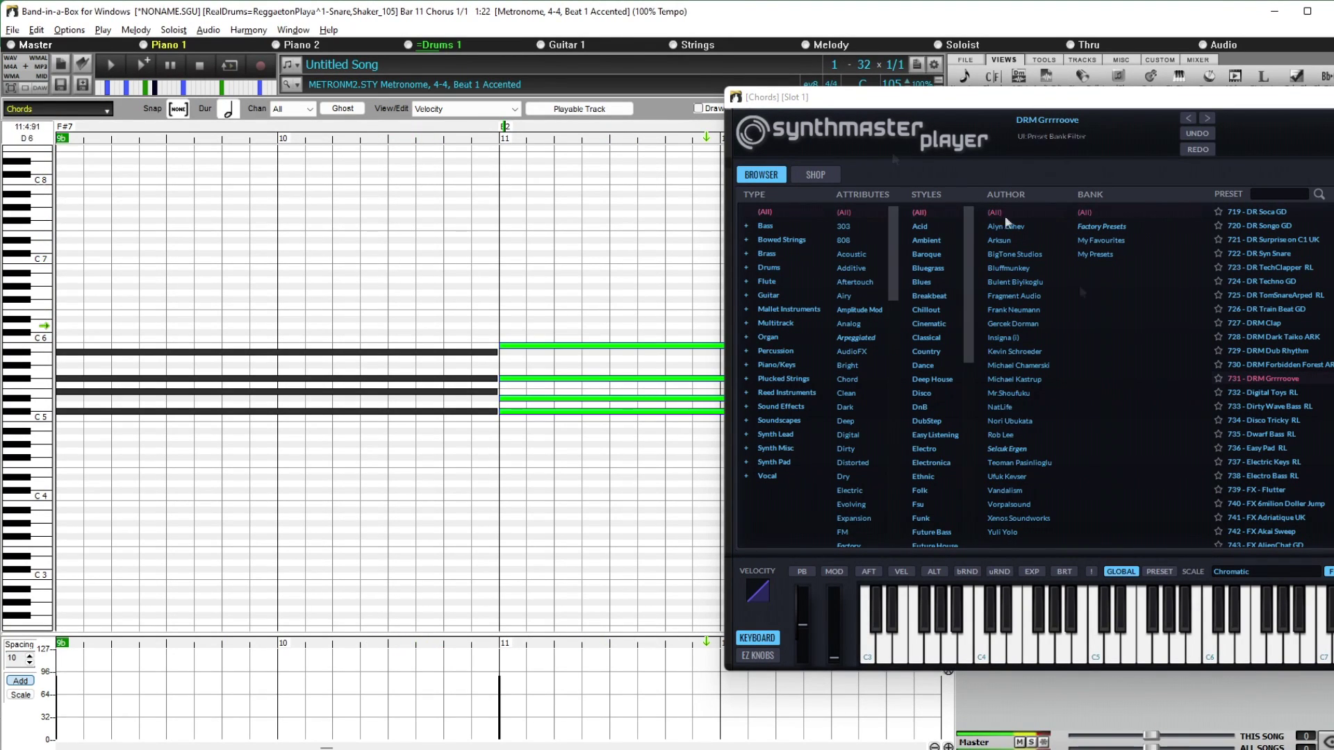
pyautogui.click(198, 66)
pyautogui.moveTo(847, 102); pyautogui.dragTo(539, 136)
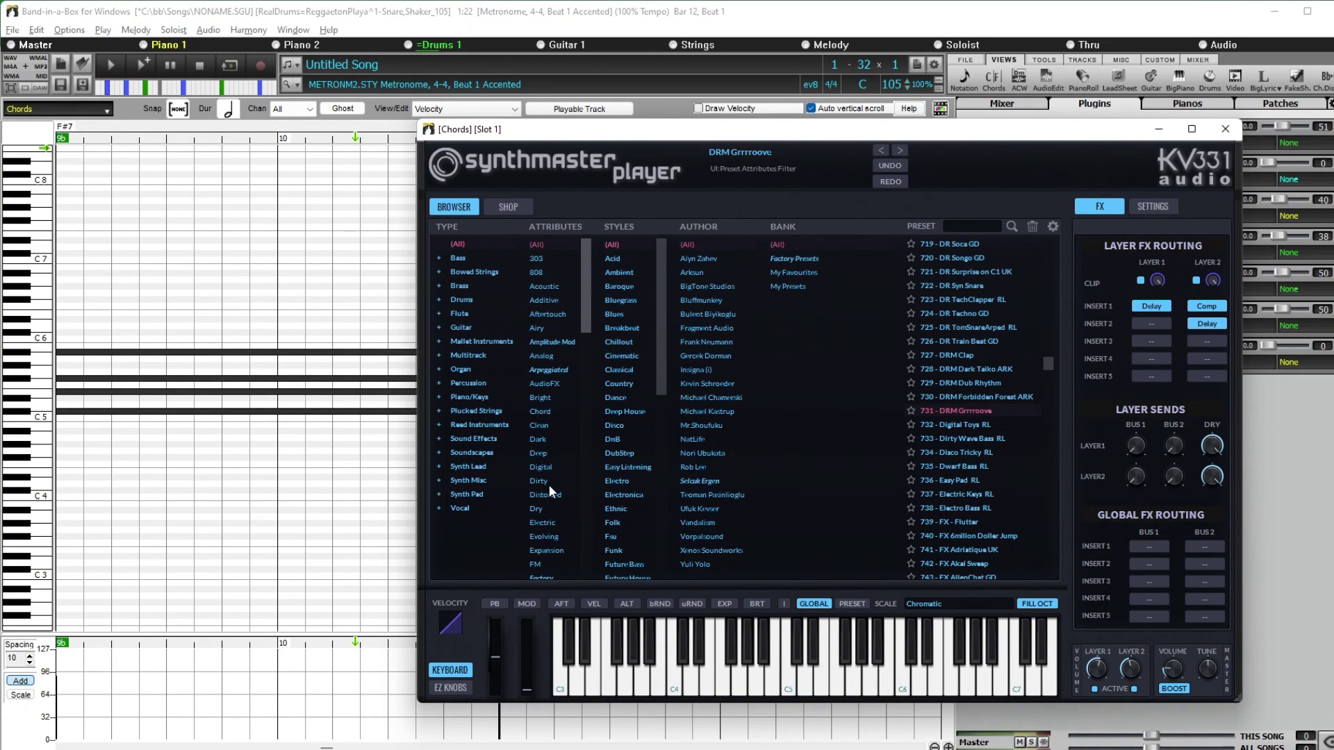
# Filter the synth presets to Synth Pad, load ARP Space Station I and play the song from the start.
pyautogui.click(478, 493)
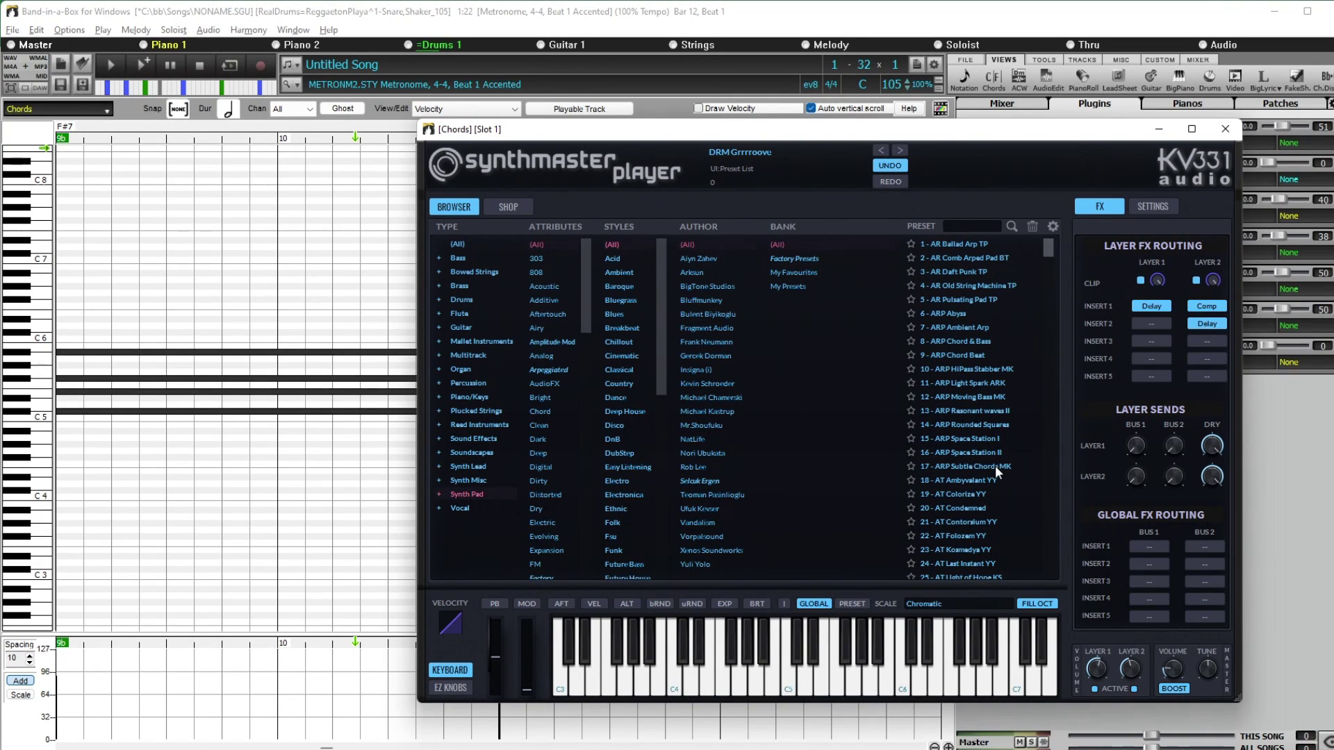
pyautogui.click(943, 438)
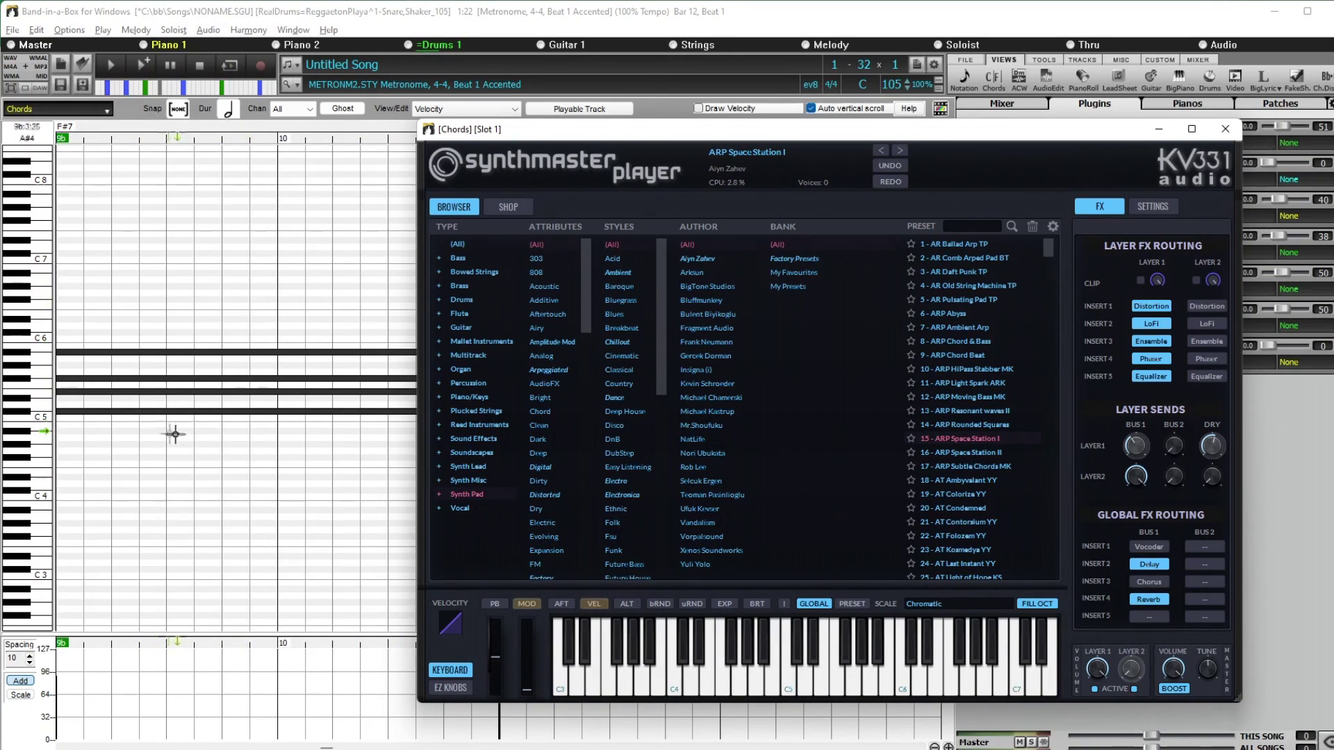
pyautogui.click(145, 62)
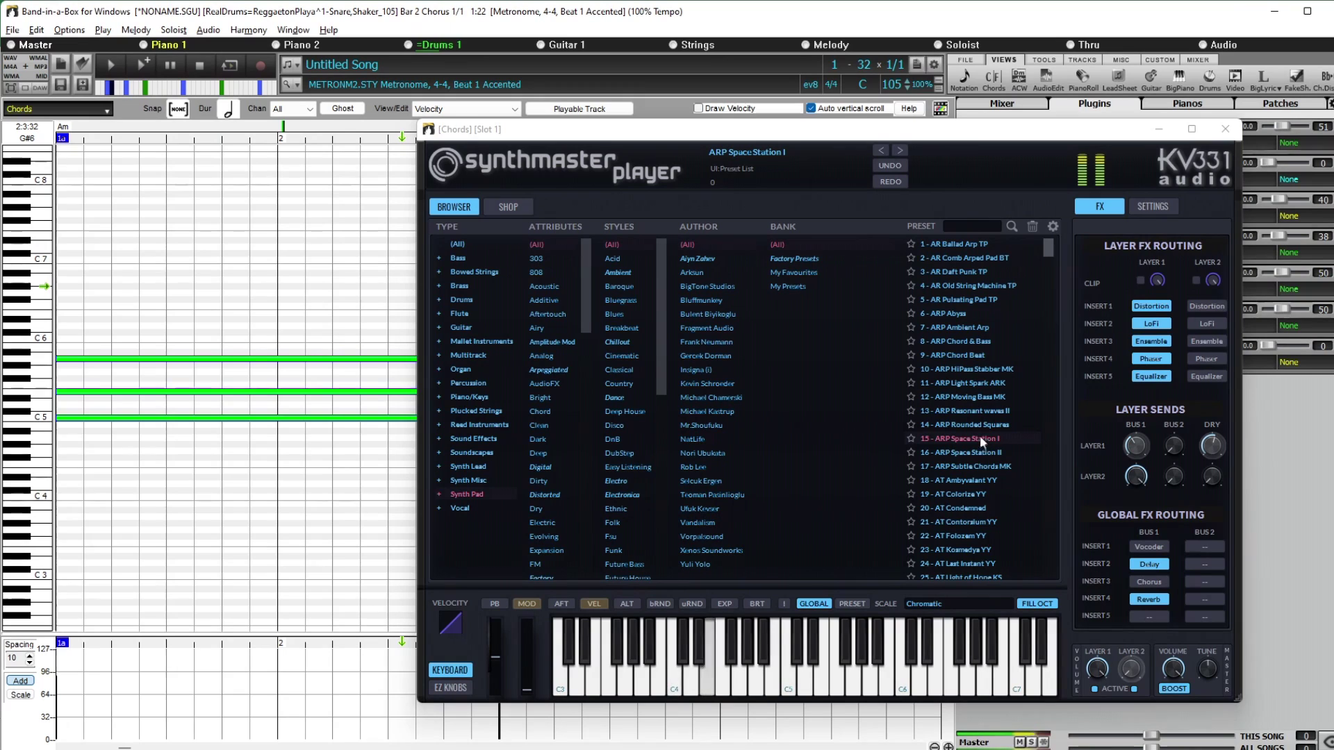
# Audition other presets during playback, including AT Condemned, ARP Rounded Squares, ARP Resonant waves II, ARP Light Spark ARK and ARP HiPass Stabber MK.
pyautogui.click(971, 508)
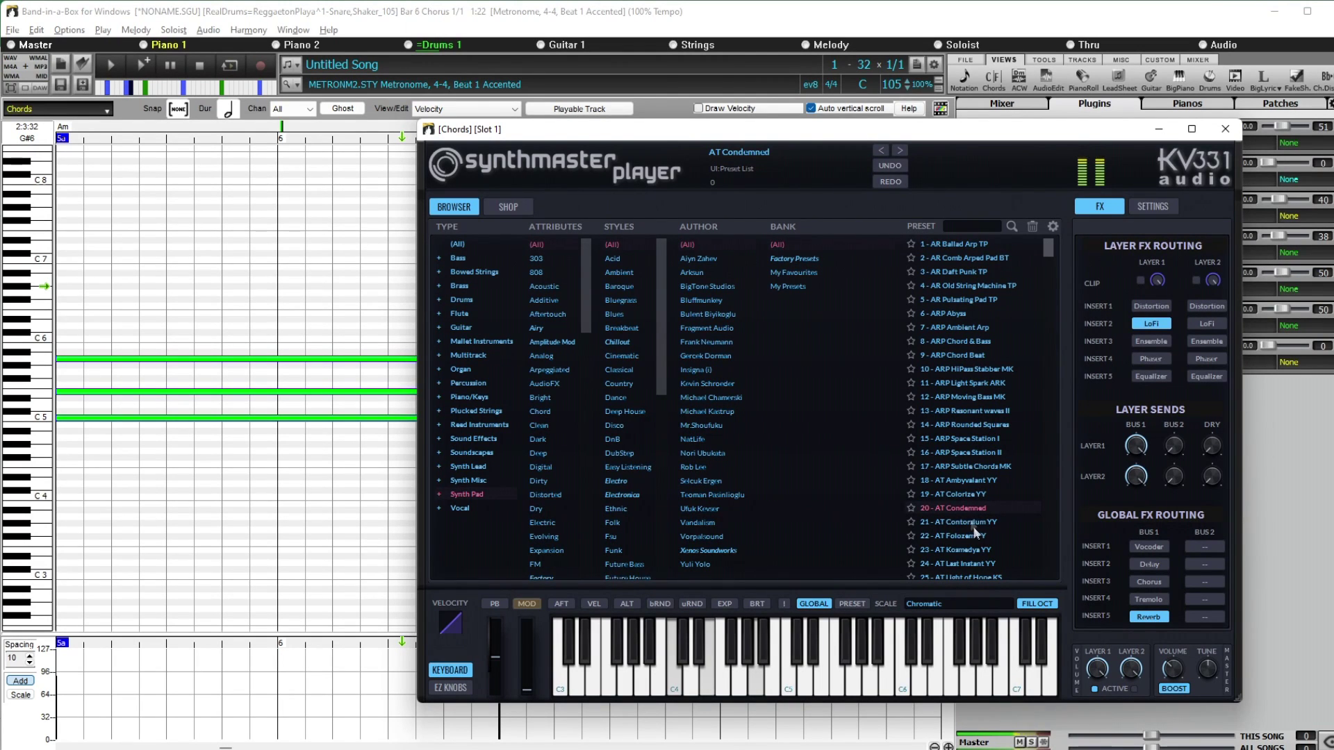
pyautogui.click(968, 464)
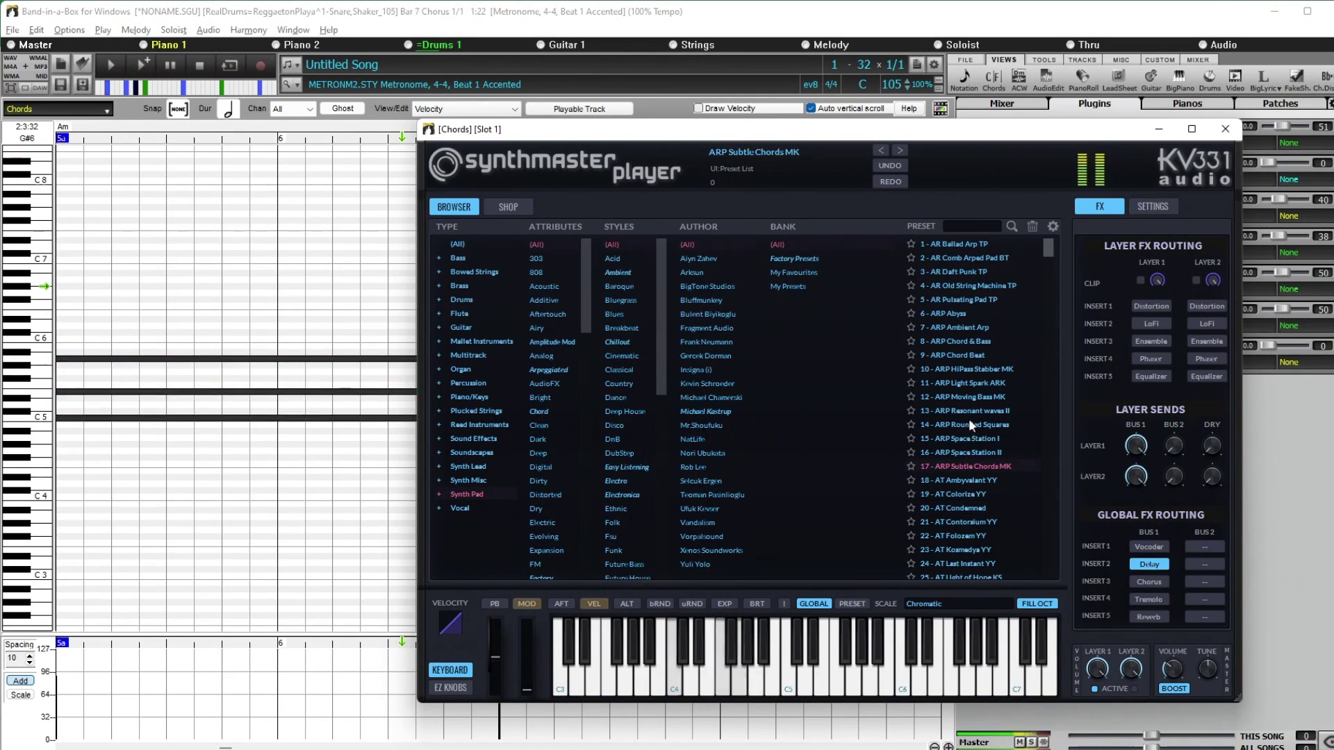
pyautogui.click(973, 437)
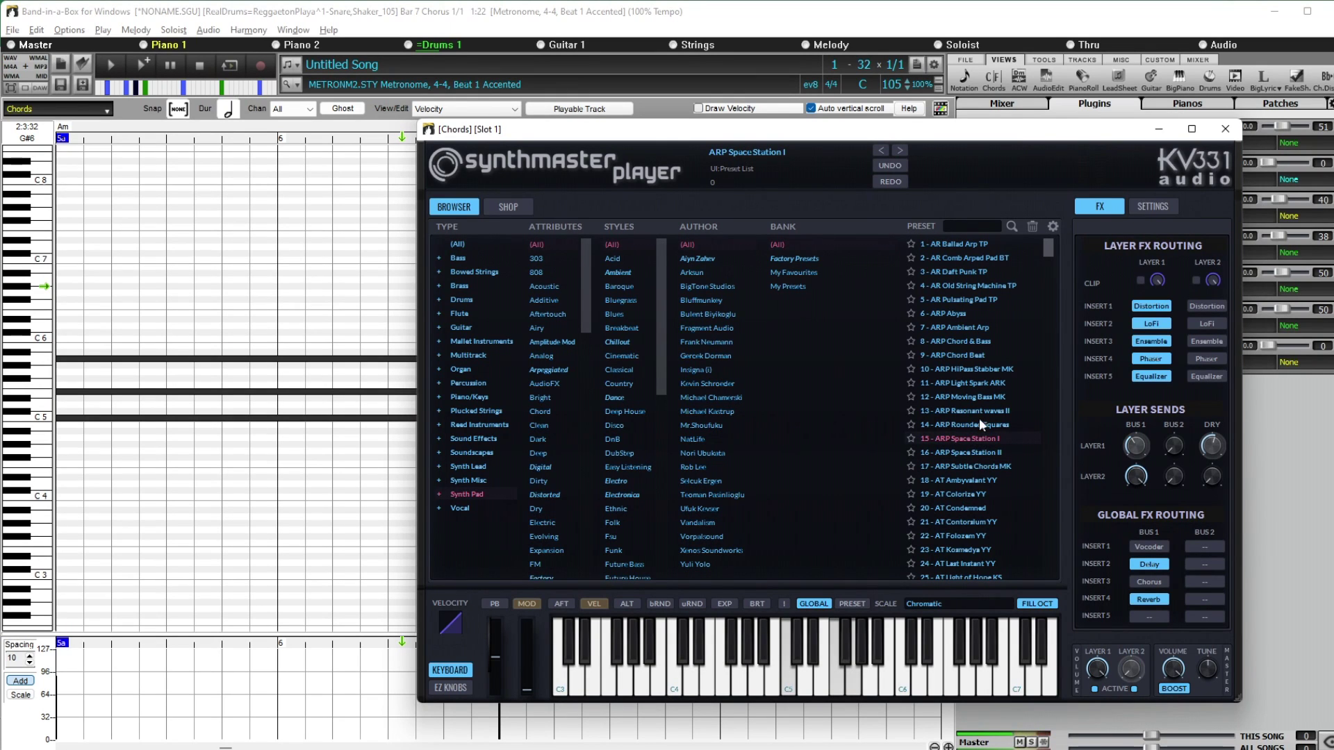
pyautogui.click(980, 424)
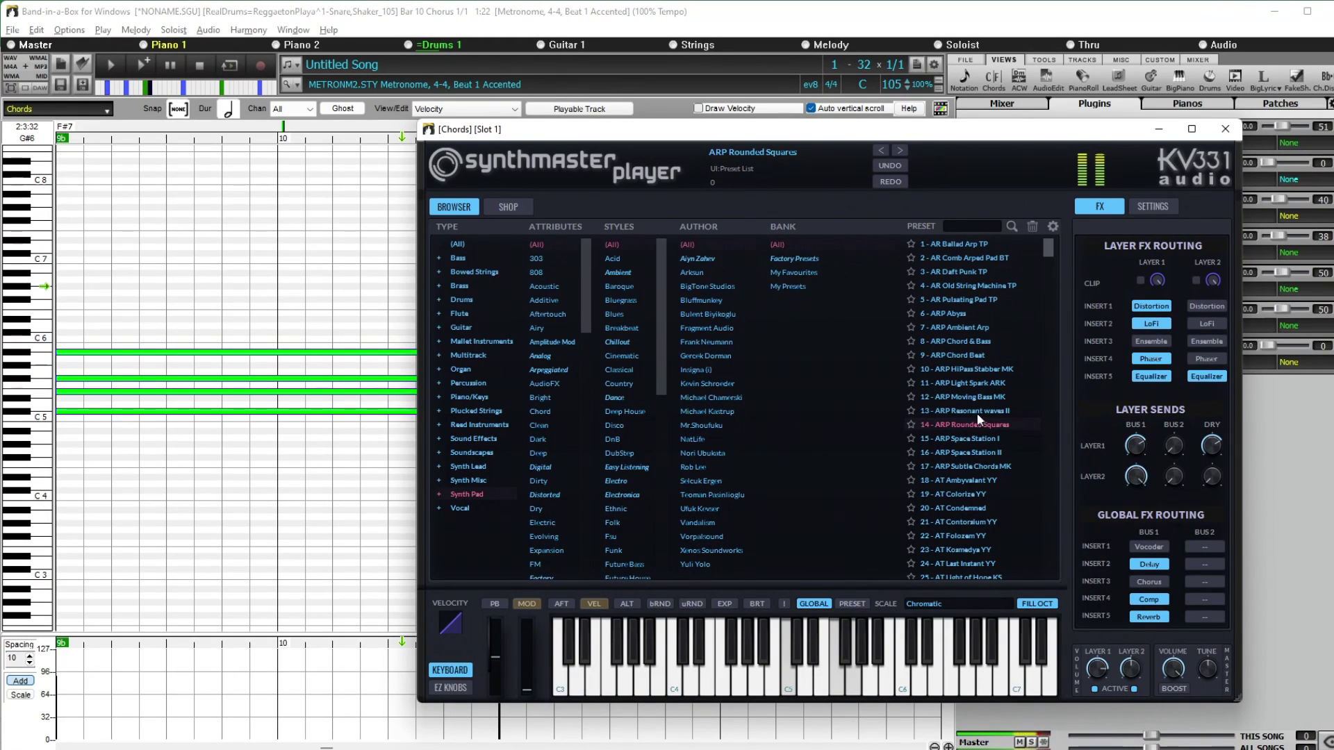
pyautogui.click(973, 407)
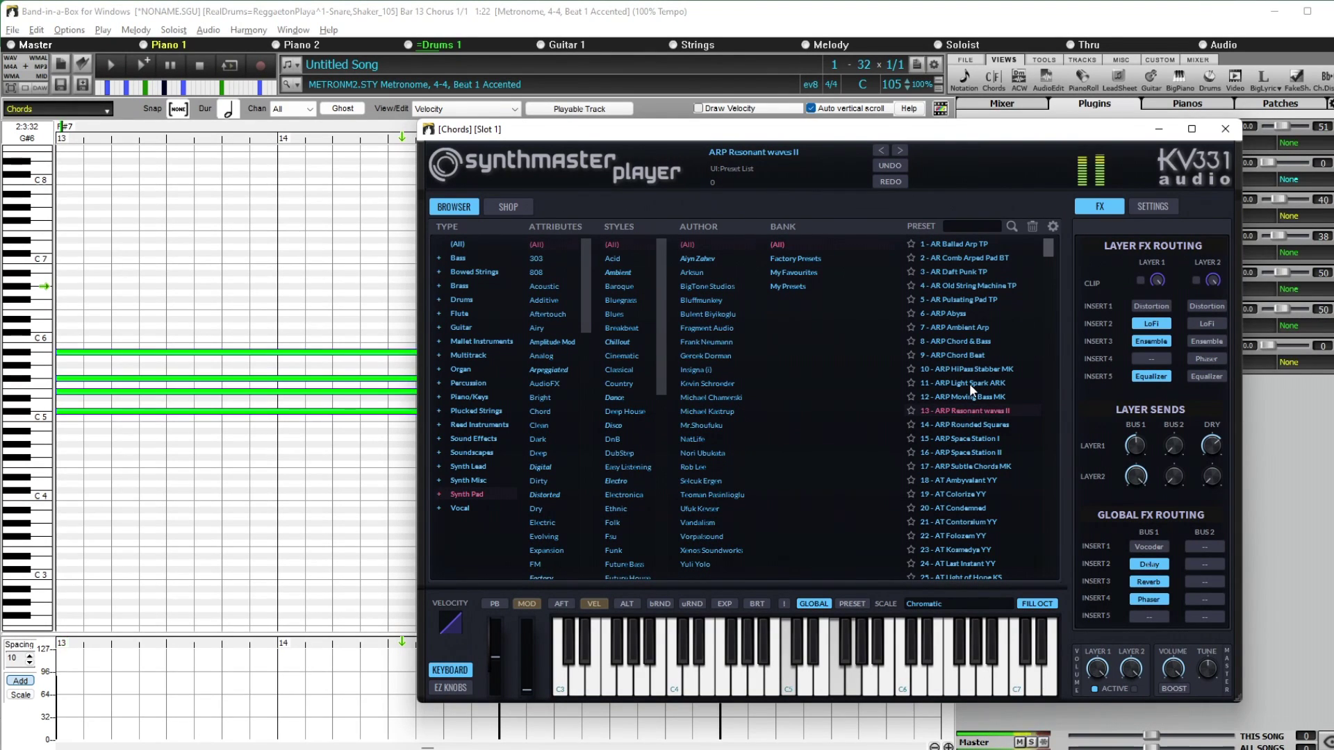
pyautogui.click(970, 382)
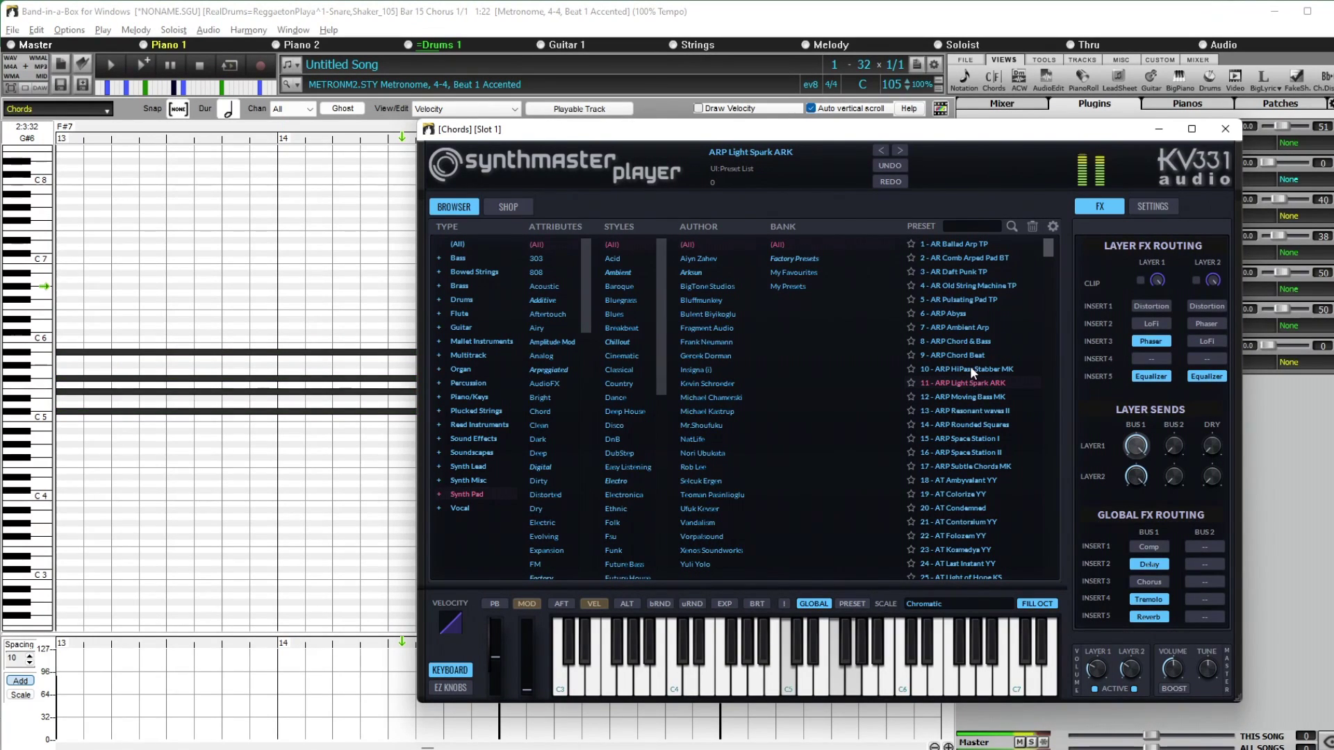
pyautogui.click(970, 368)
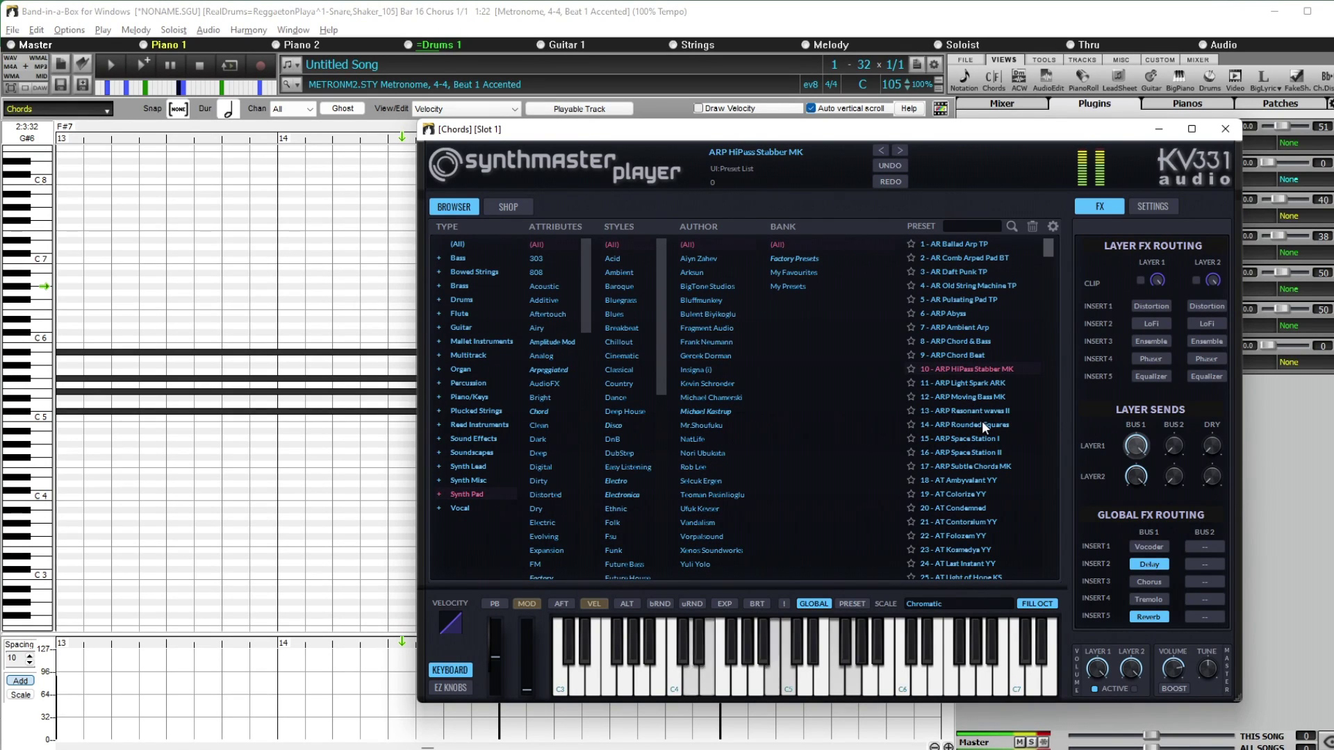
# Load the ARP Subtle Chords MK preset for the second Chords track and stop playback.
pyautogui.click(986, 467)
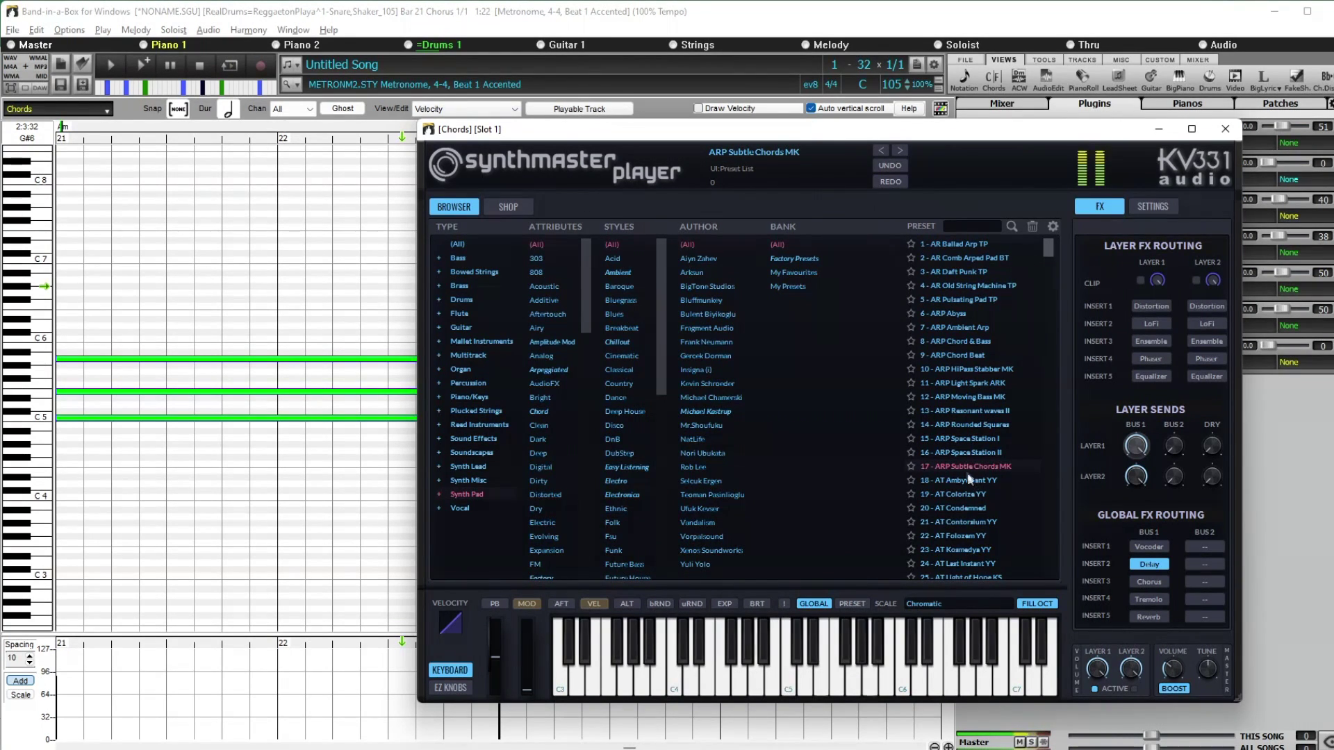
pyautogui.moveTo(713, 136); pyautogui.dragTo(976, 174)
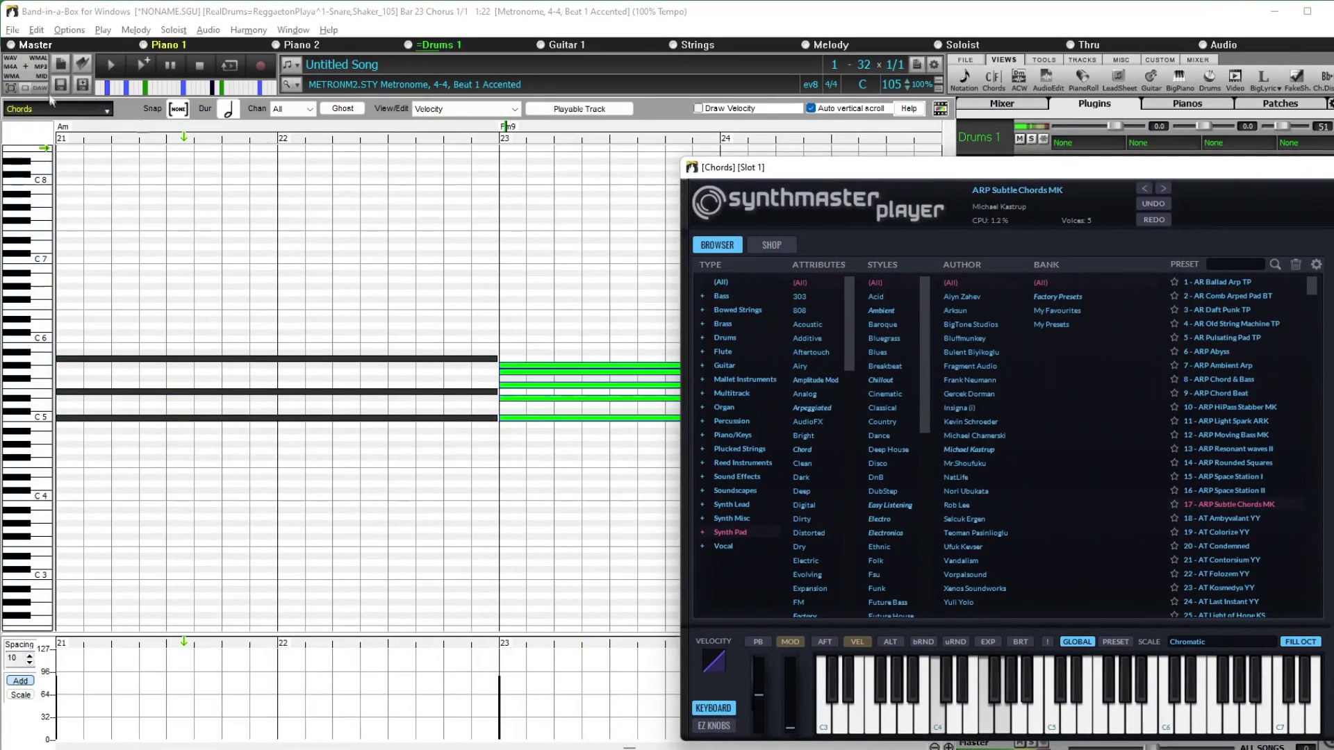
pyautogui.click(203, 67)
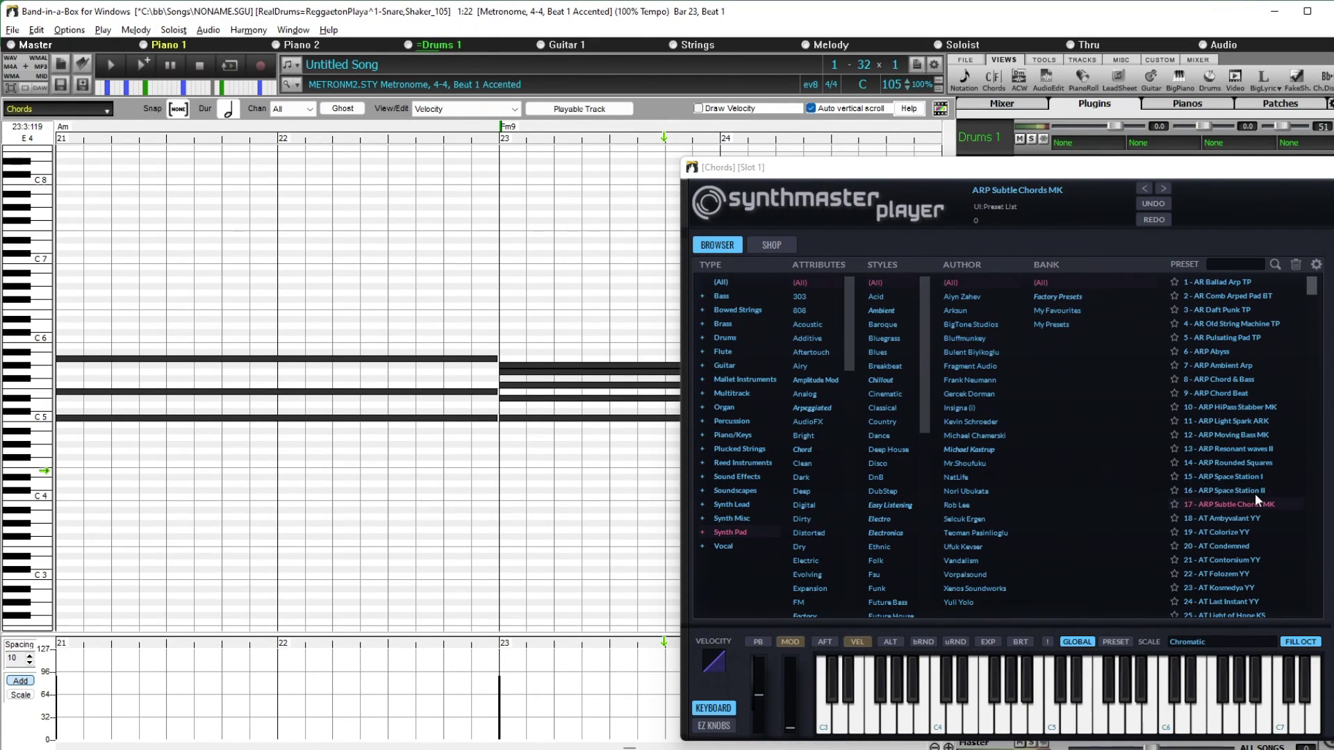
# Listen to the arrangement from bar 22 with the chosen preset, and close the synth window.
pyautogui.click(459, 137)
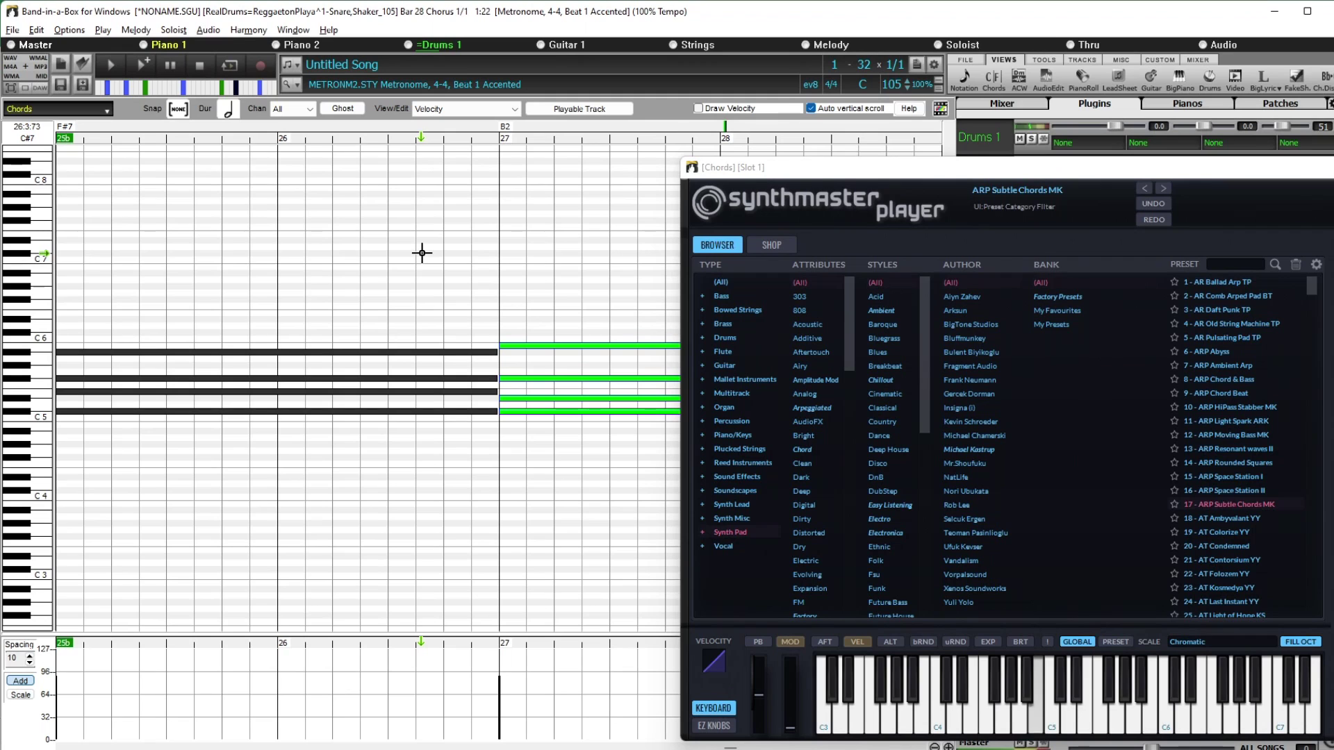
pyautogui.click(201, 66)
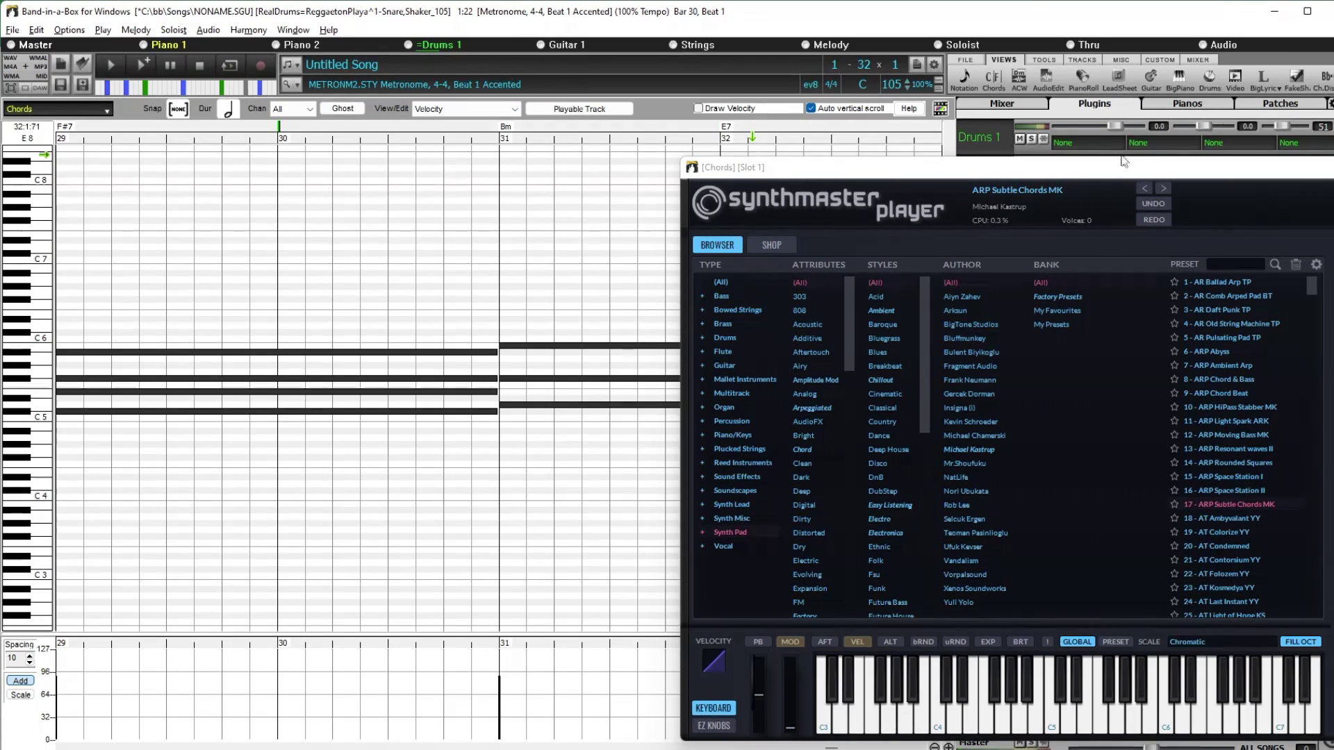
pyautogui.moveTo(1140, 164); pyautogui.dragTo(630, 158)
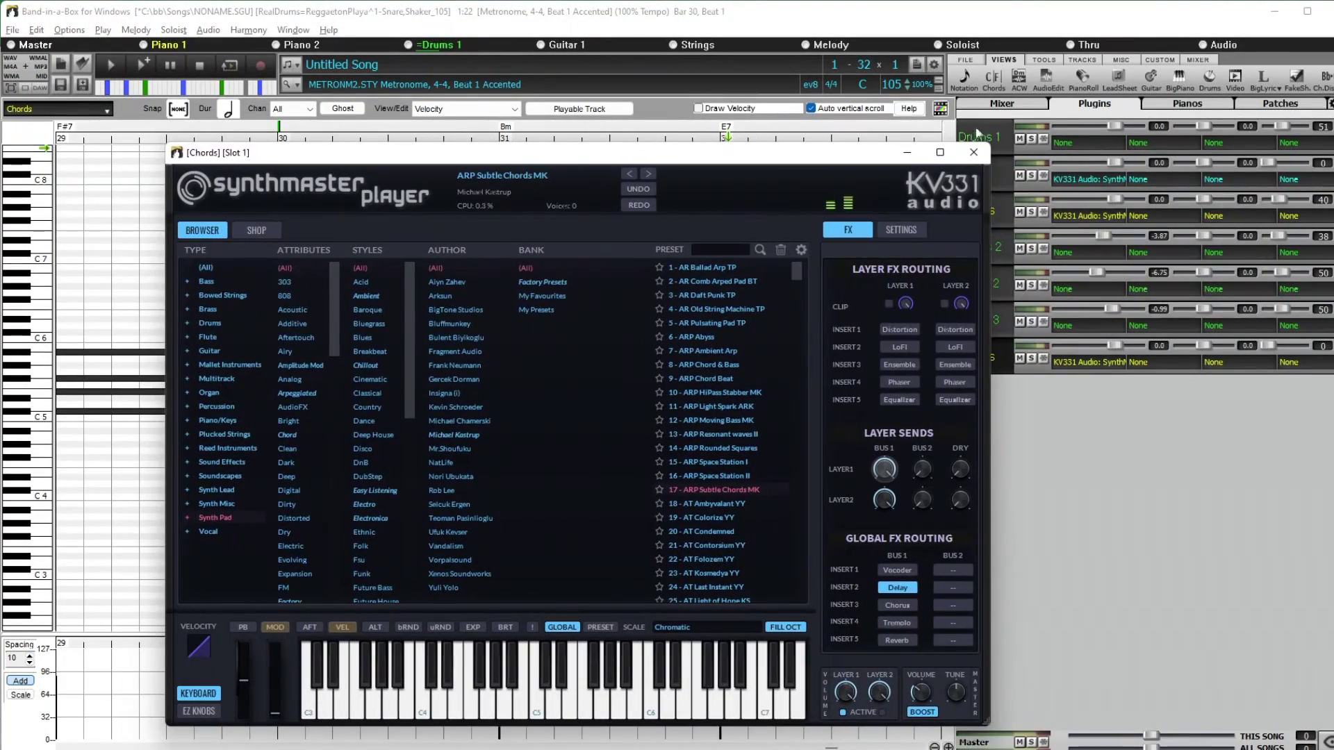
pyautogui.click(976, 152)
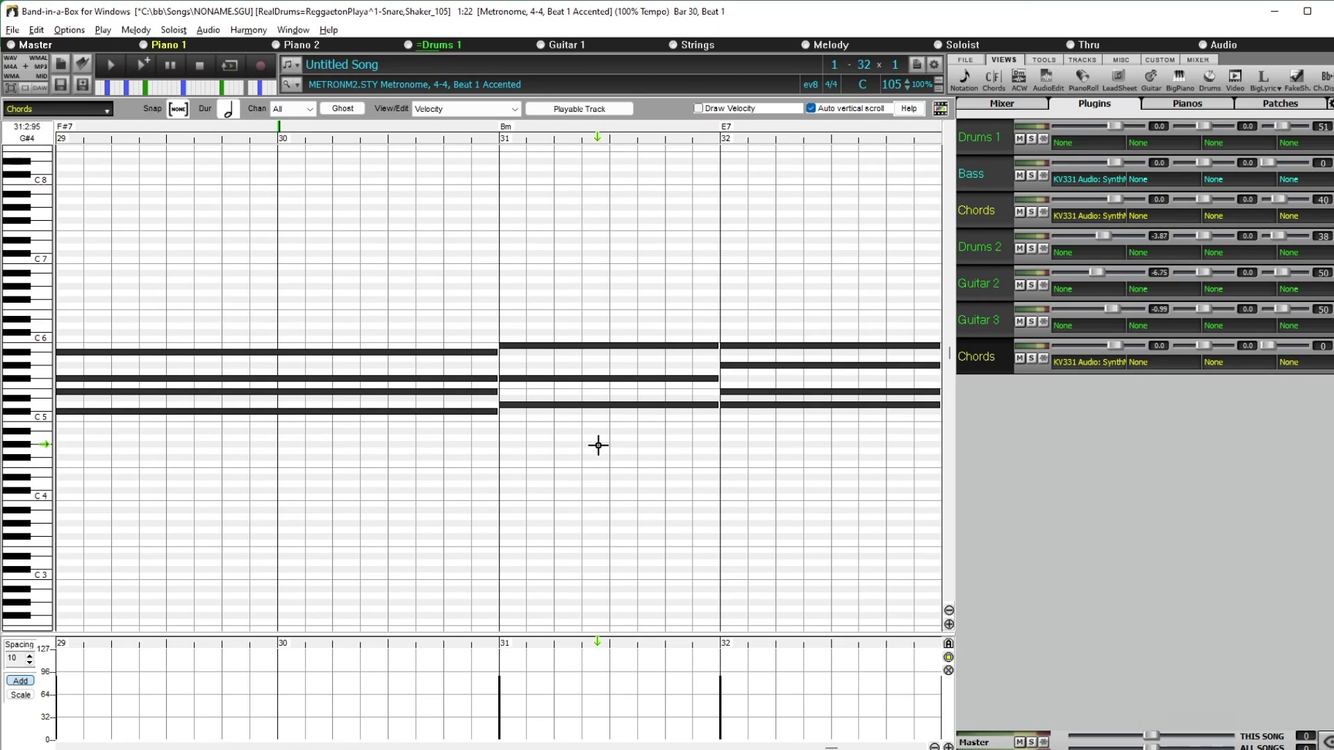
# Adjust the octave of the second Chords track's notes to fit the note range 55 to 66.
pyautogui.click(985, 353)
pyautogui.moveTo(1023, 601)
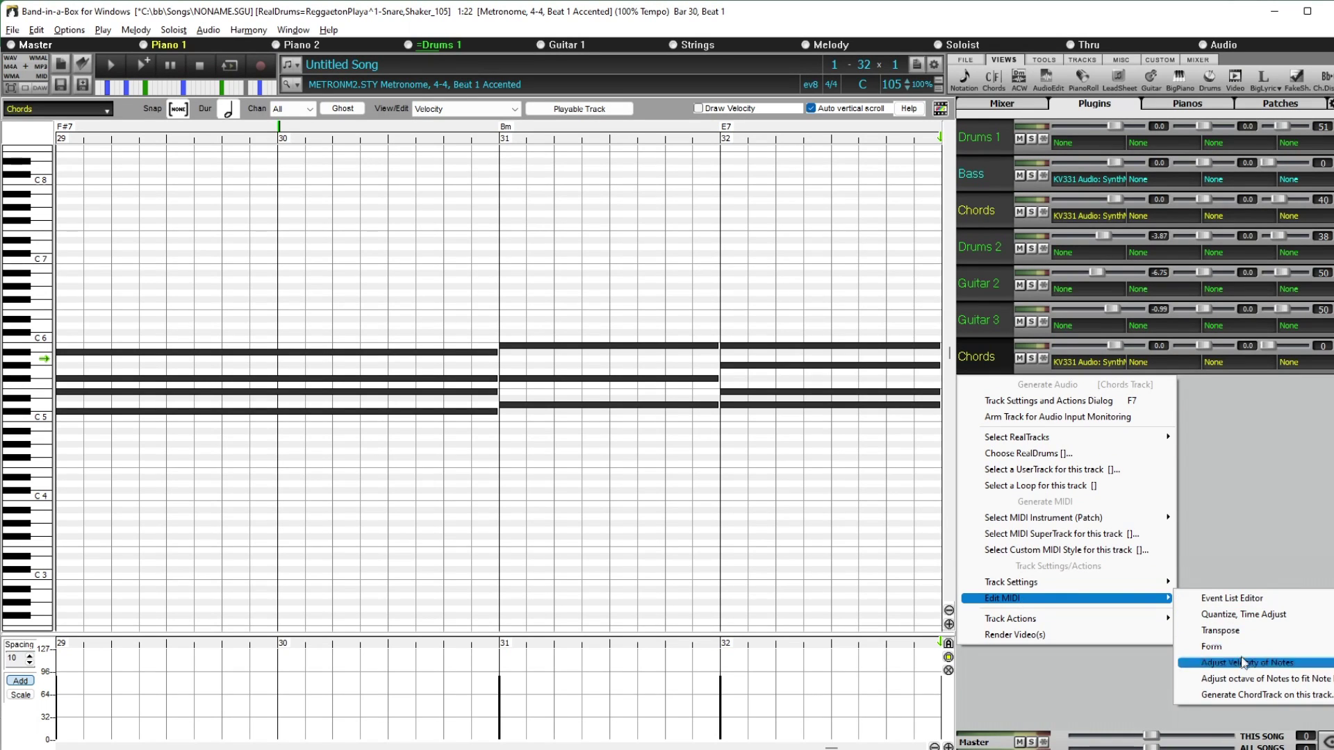
pyautogui.click(1281, 679)
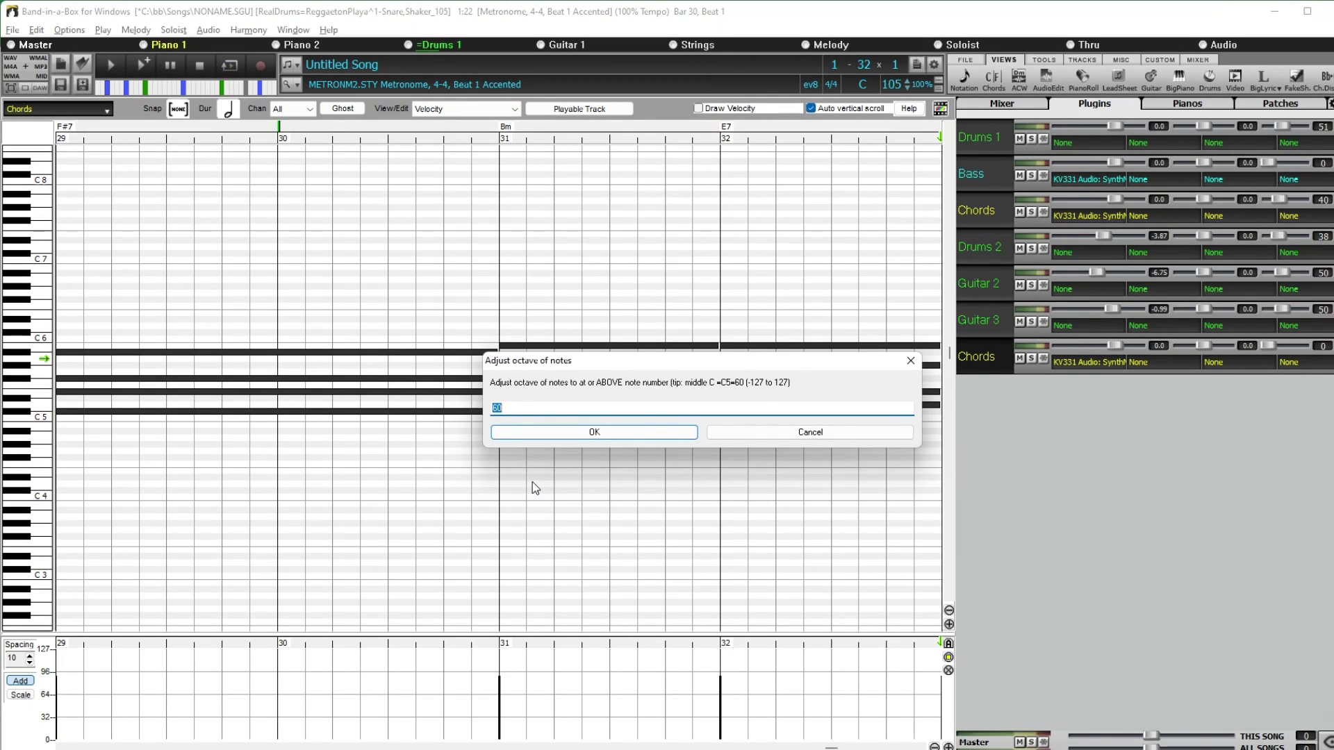
pyautogui.write('55')
pyautogui.press('Return')
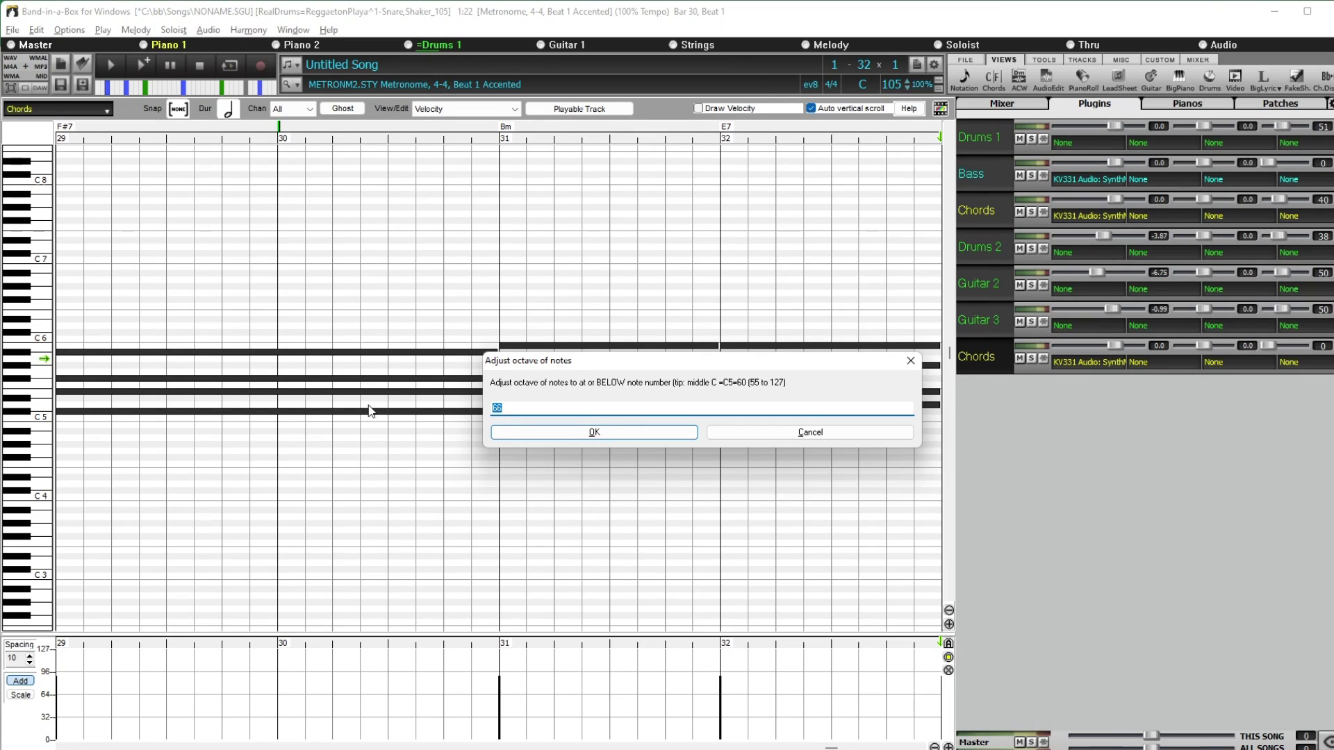
pyautogui.click(554, 432)
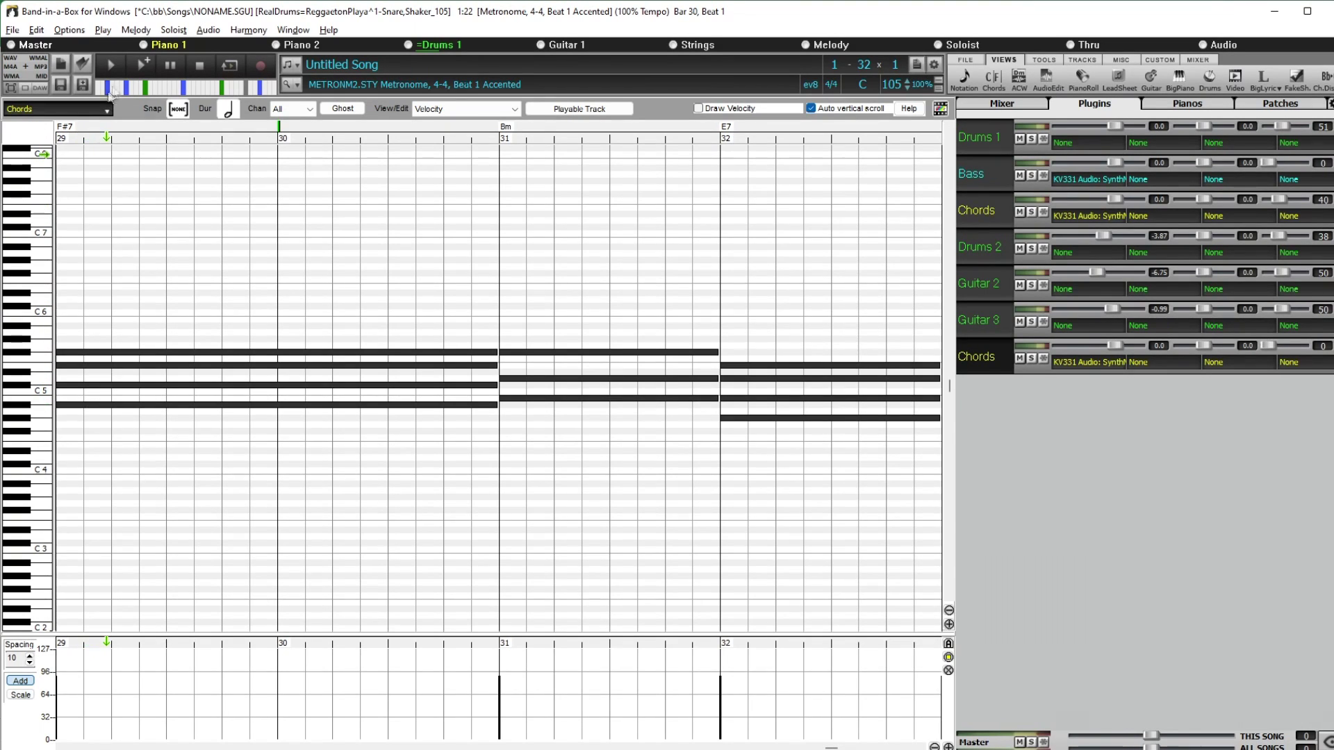
# While playing from the start, set the first Chords track's volume to +2.17 and the second's to -14.9, and stop playback.
pyautogui.click(148, 74)
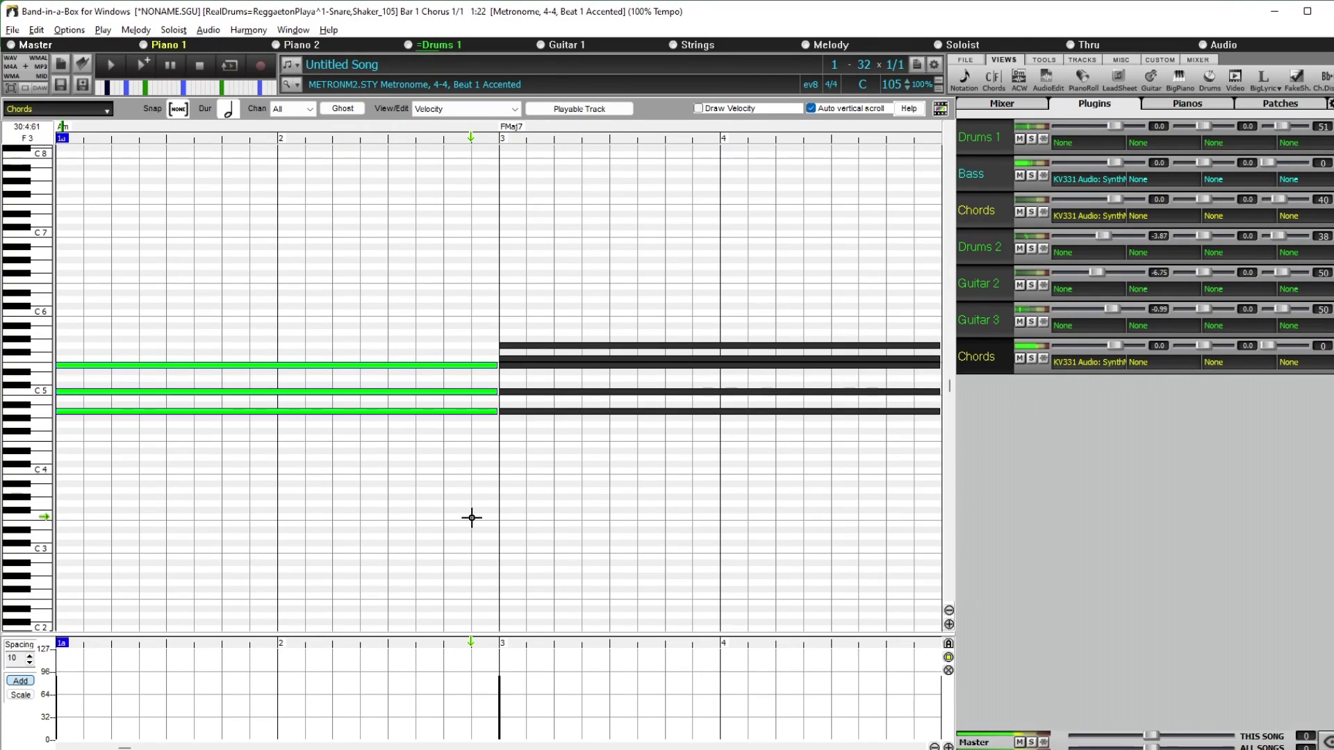
pyautogui.moveTo(1114, 345); pyautogui.dragTo(1090, 347)
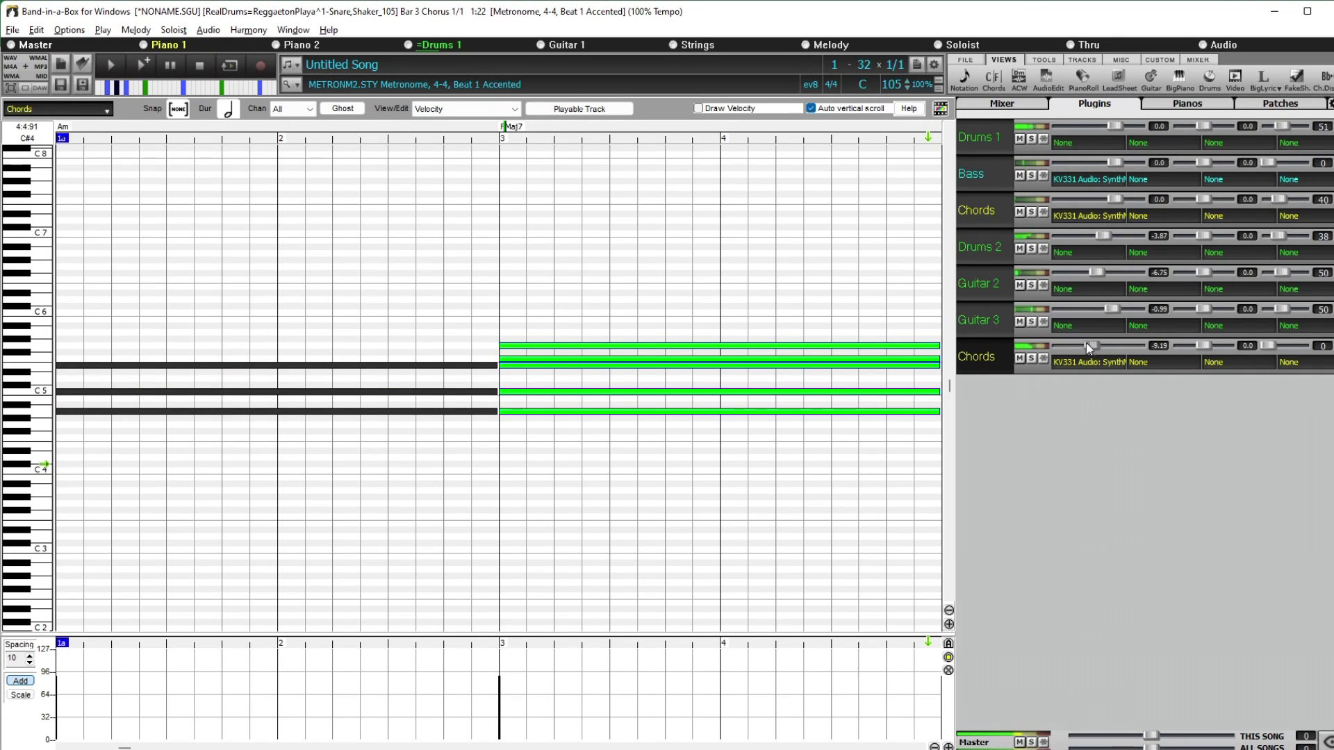
pyautogui.moveTo(1079, 348); pyautogui.dragTo(1081, 344)
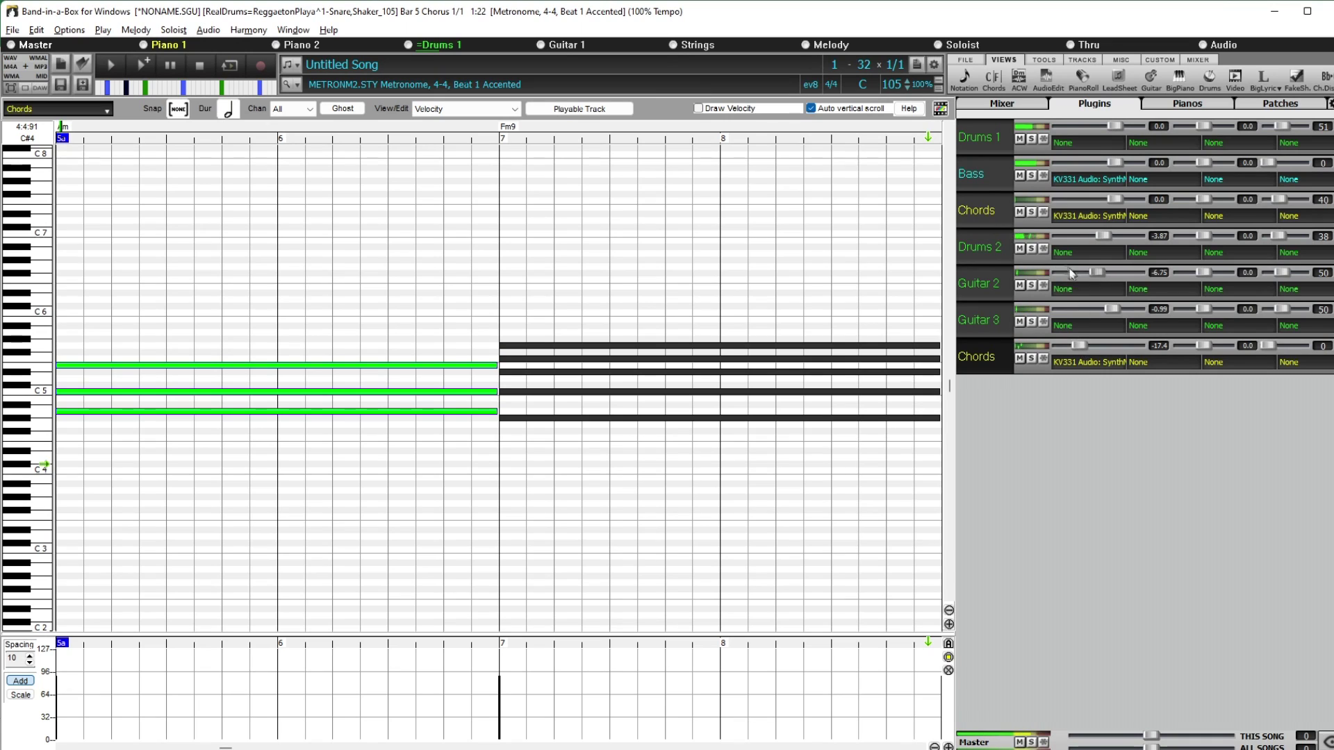
pyautogui.click(1032, 212)
pyautogui.click(1032, 212)
pyautogui.moveTo(1115, 199); pyautogui.dragTo(1127, 207)
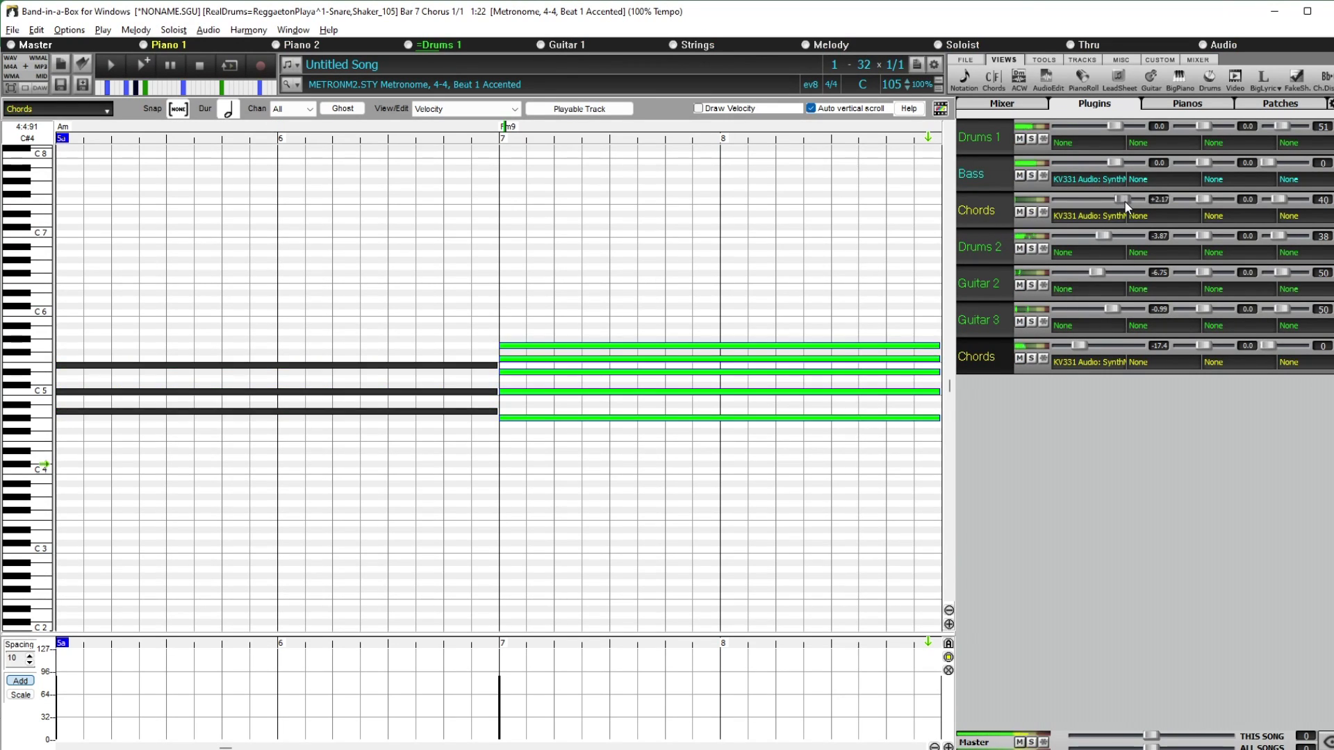
pyautogui.moveTo(1081, 349); pyautogui.dragTo(1082, 349)
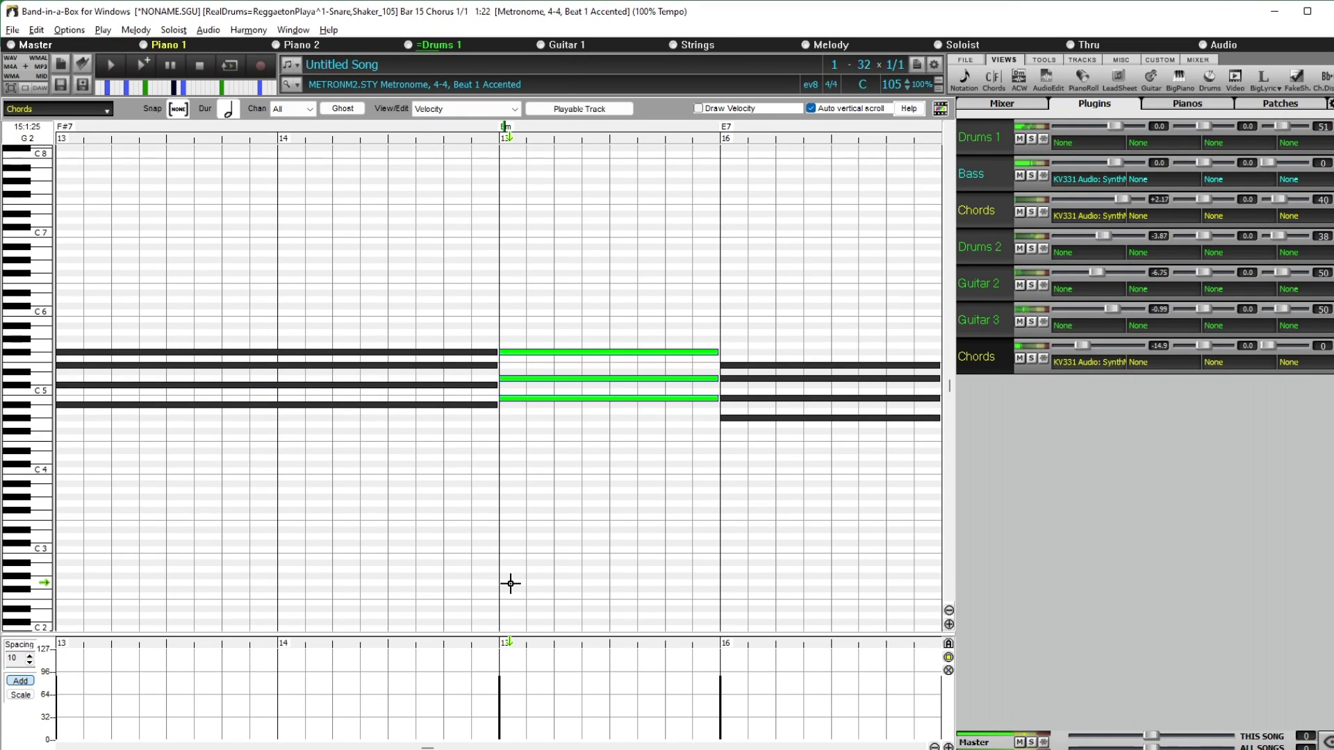
pyautogui.click(201, 67)
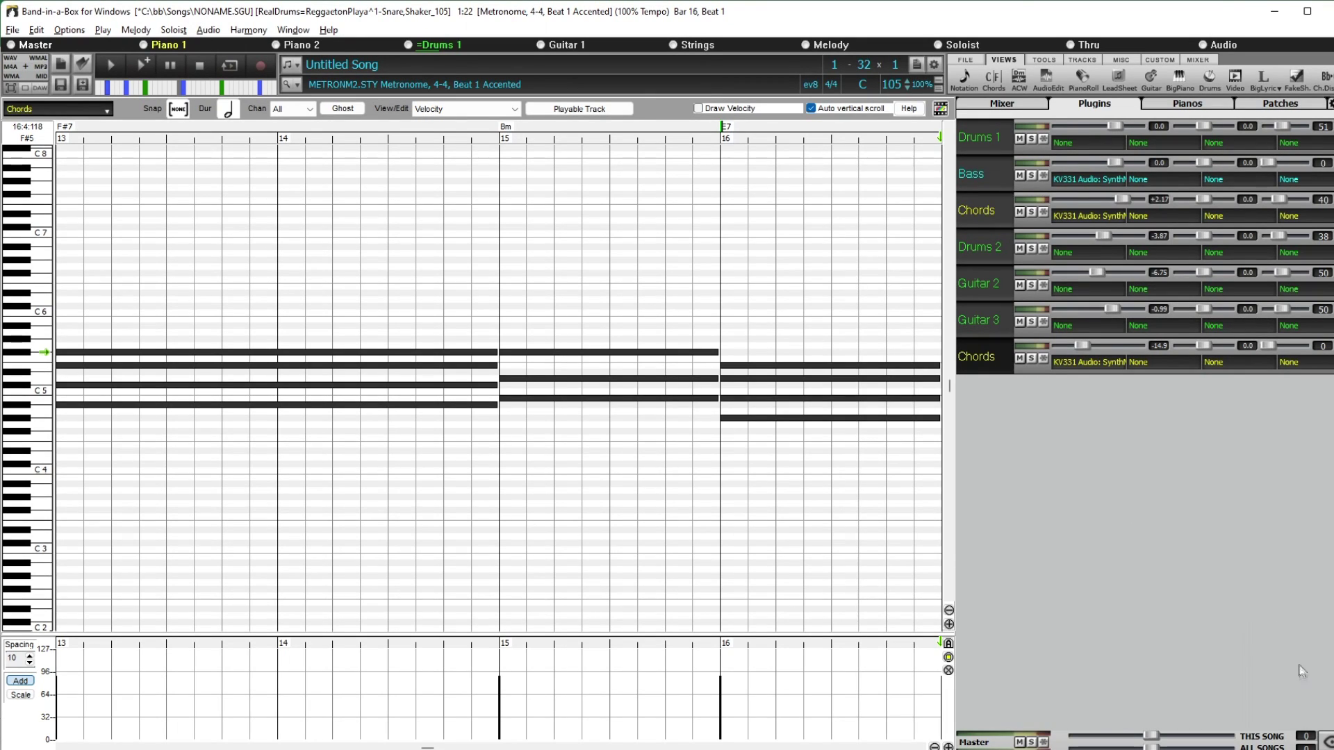
# Show the Utility#7 track and generate a complex-chords chord track on it with velocity 90 and note range 60 to 72.
pyautogui.click(1325, 741)
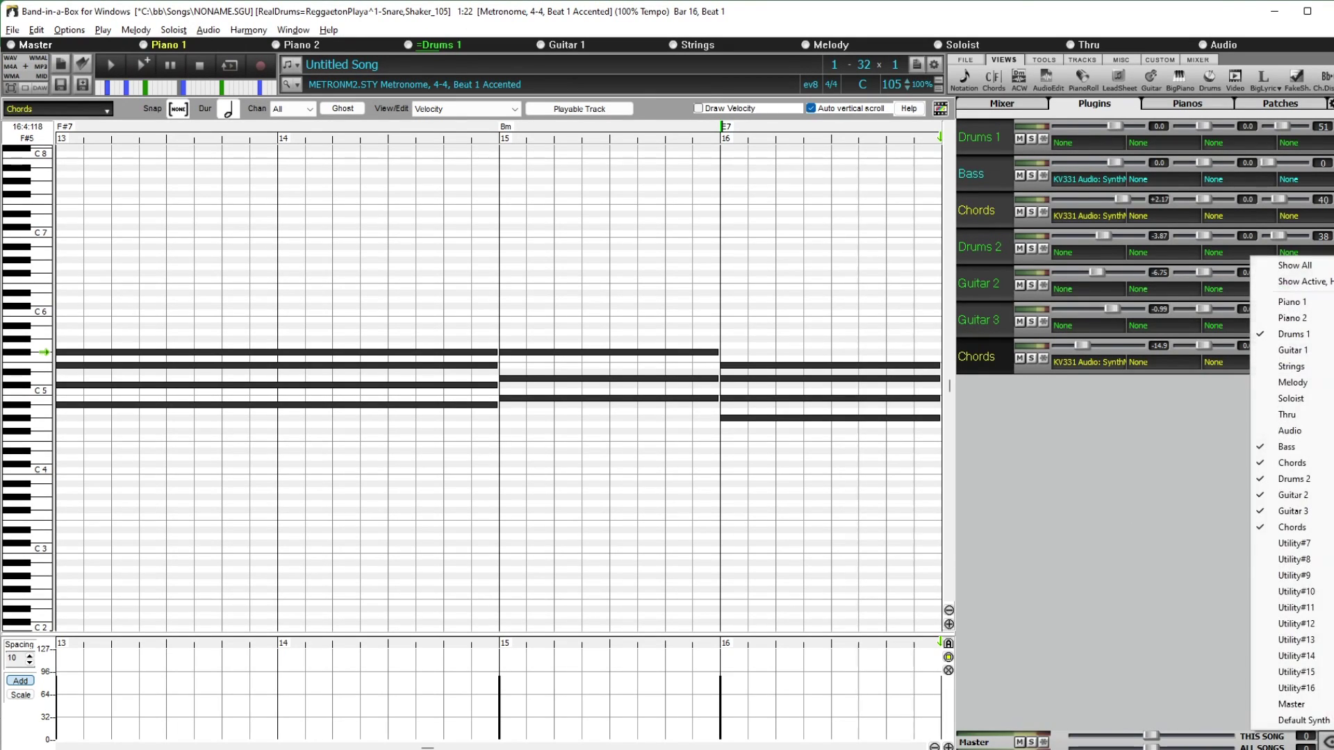
pyautogui.click(1318, 543)
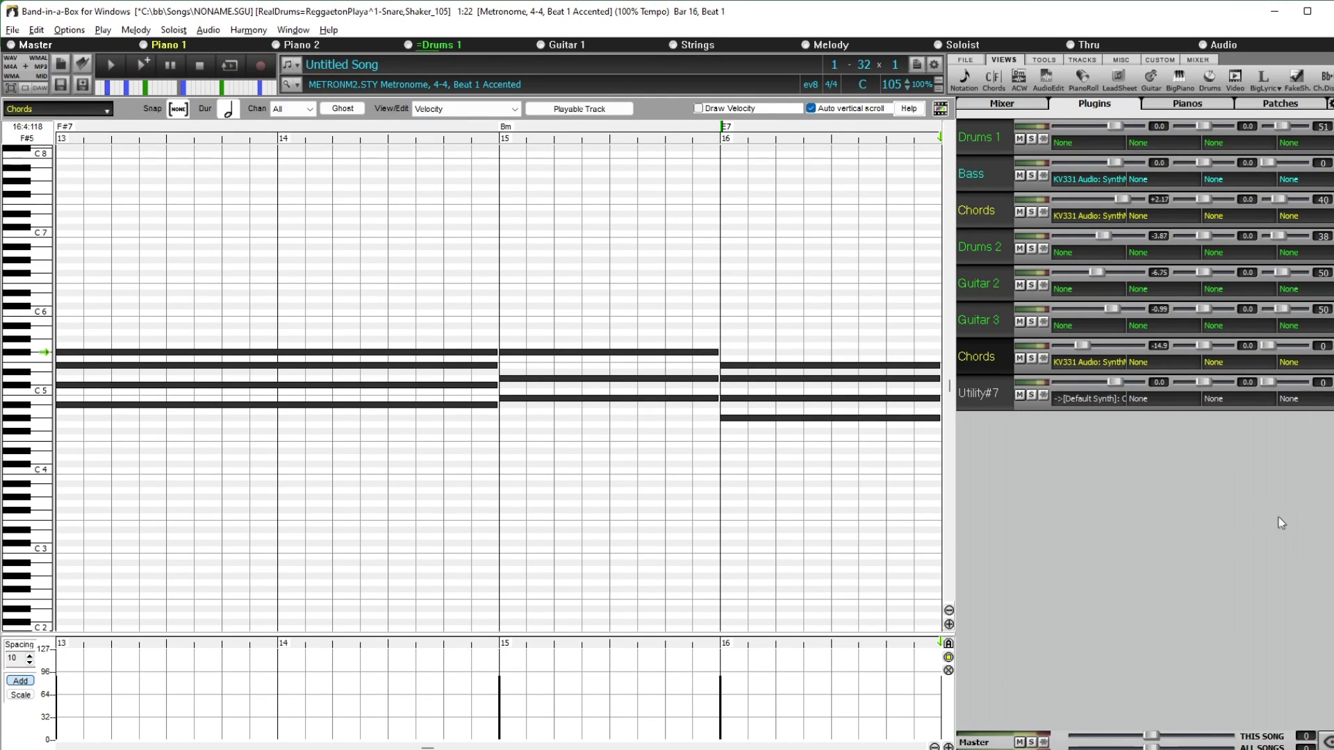
pyautogui.rightClick(988, 390)
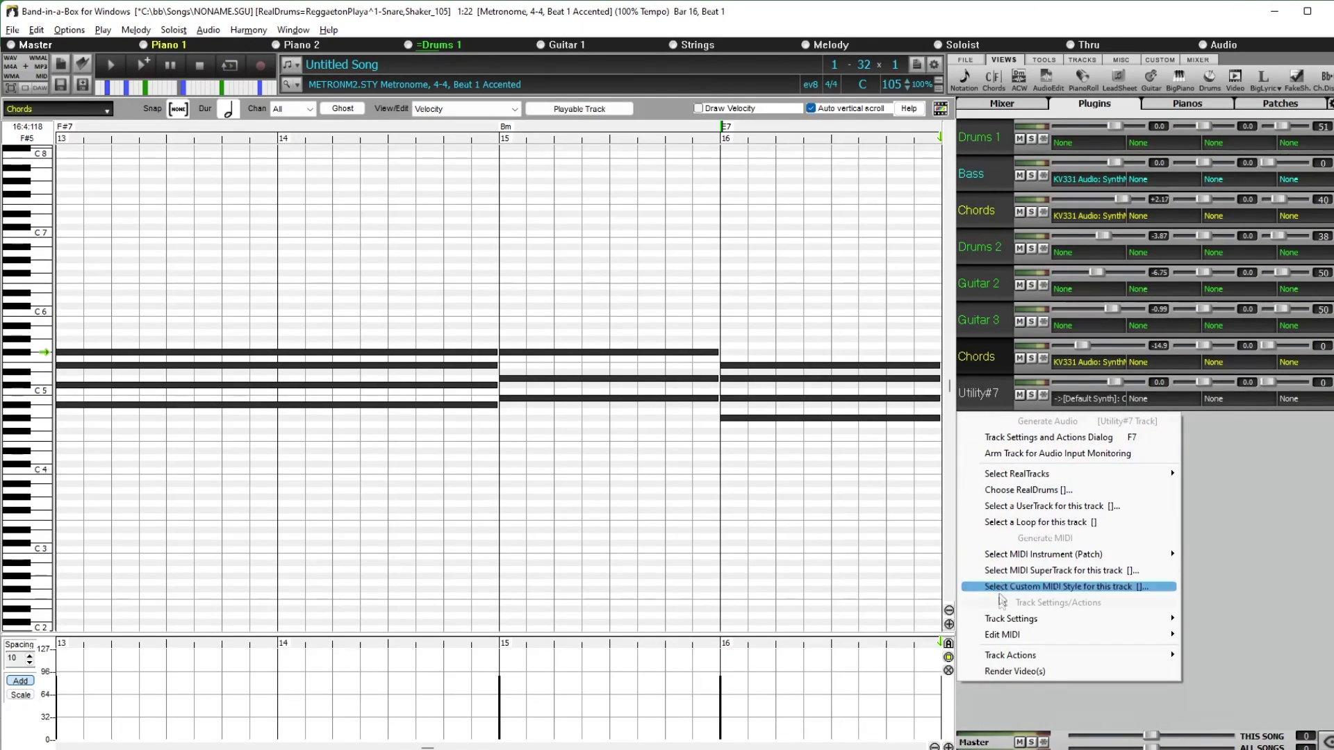
pyautogui.moveTo(1010, 638)
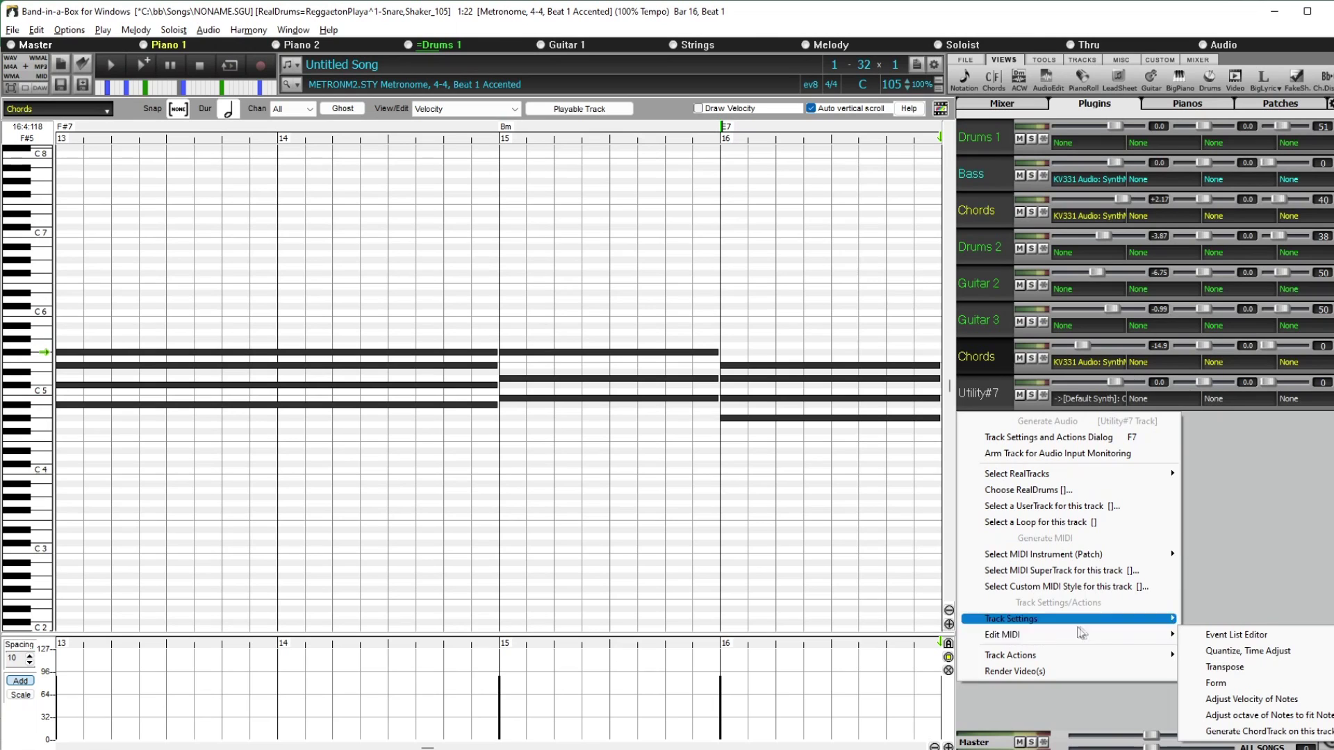
pyautogui.click(1268, 733)
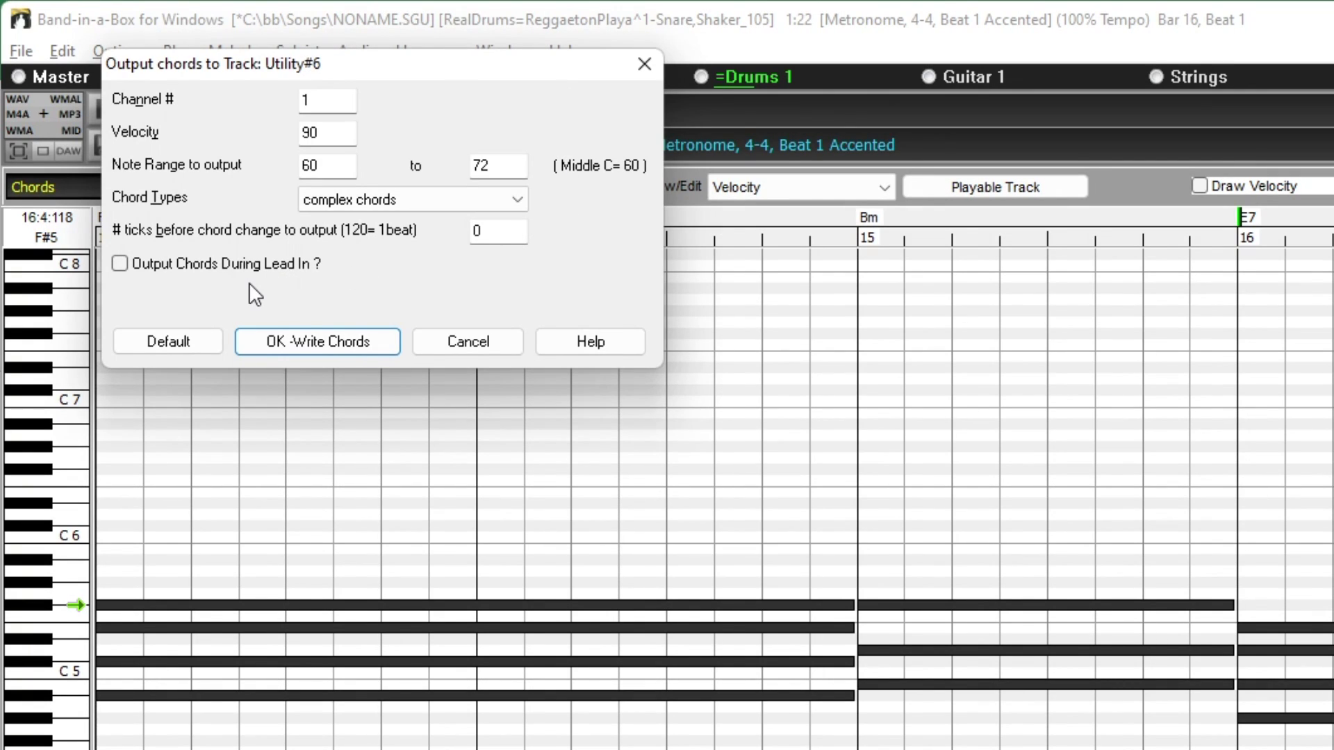
pyautogui.click(346, 344)
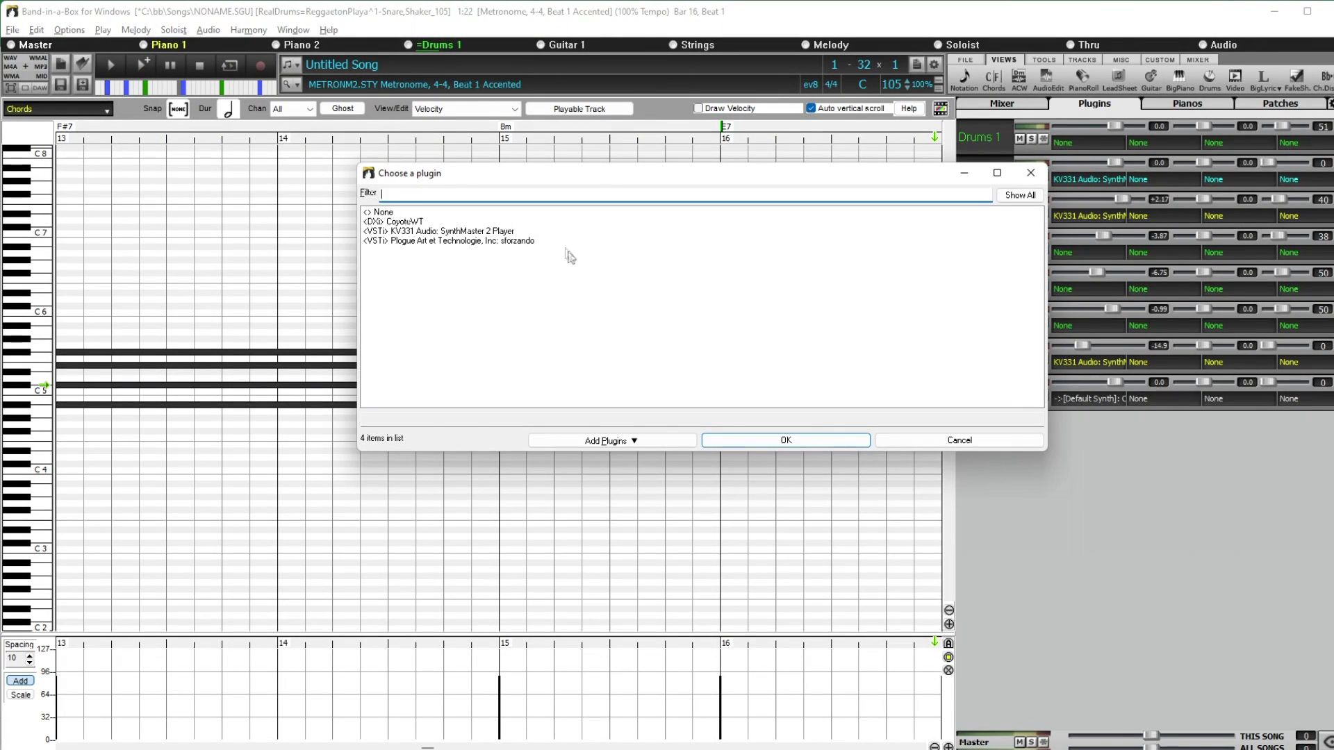
# Assign the SynthMaster 2 Player plugin to the third Chords track and load the AR Pulsating Pad TP preset from the Synth Pad type.
pyautogui.click(515, 232)
pyautogui.click(740, 442)
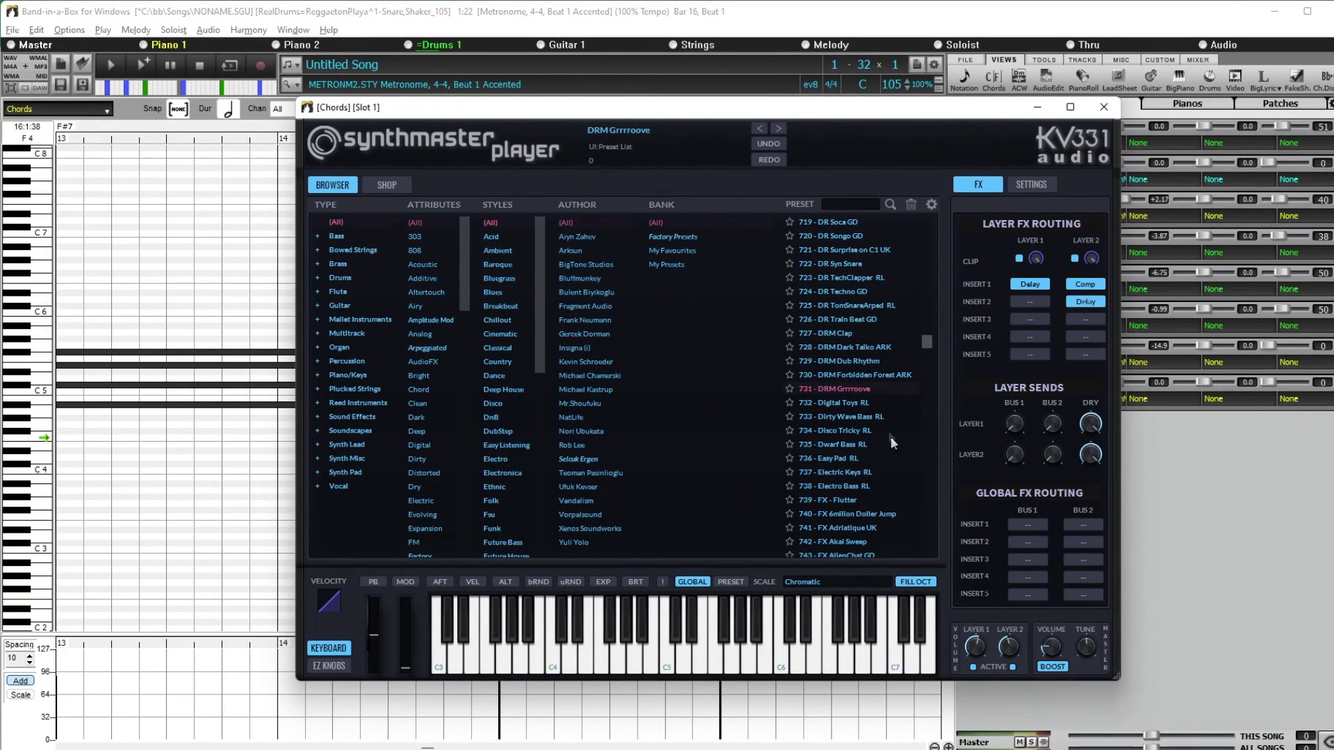
pyautogui.click(351, 473)
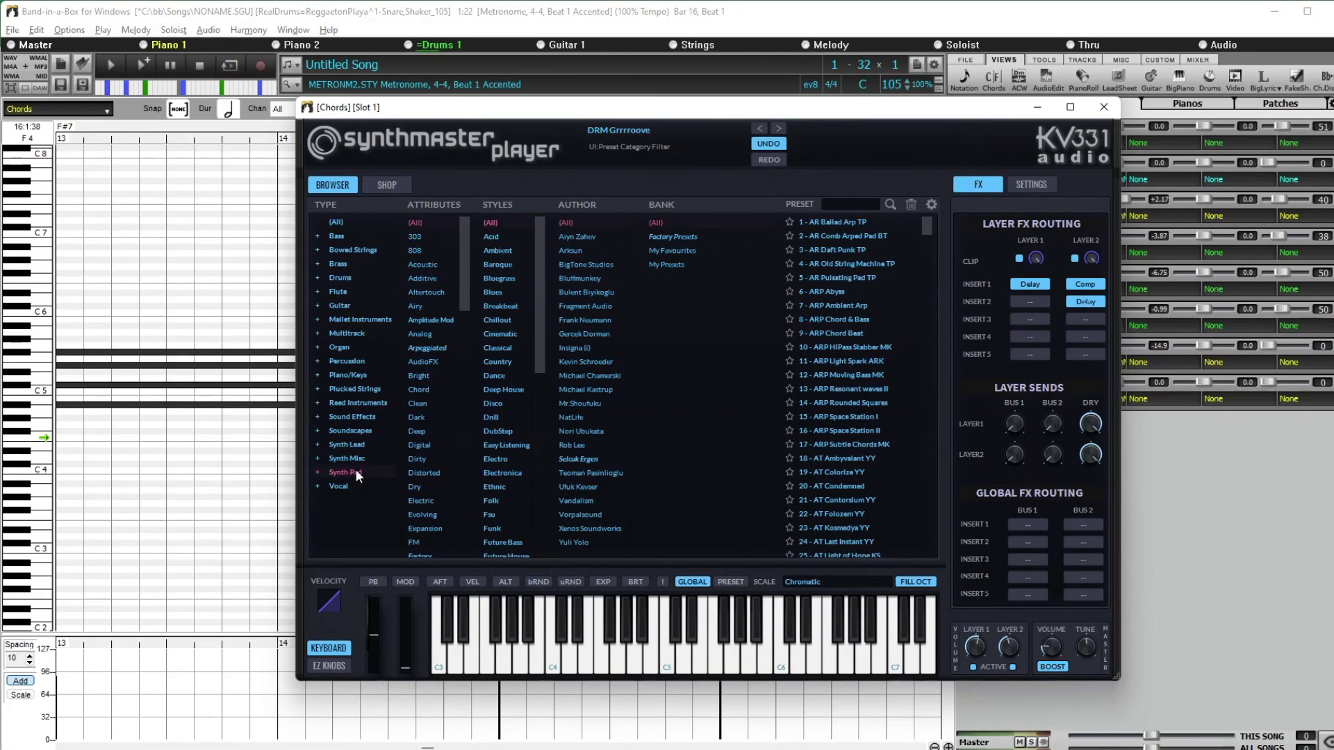
pyautogui.click(827, 277)
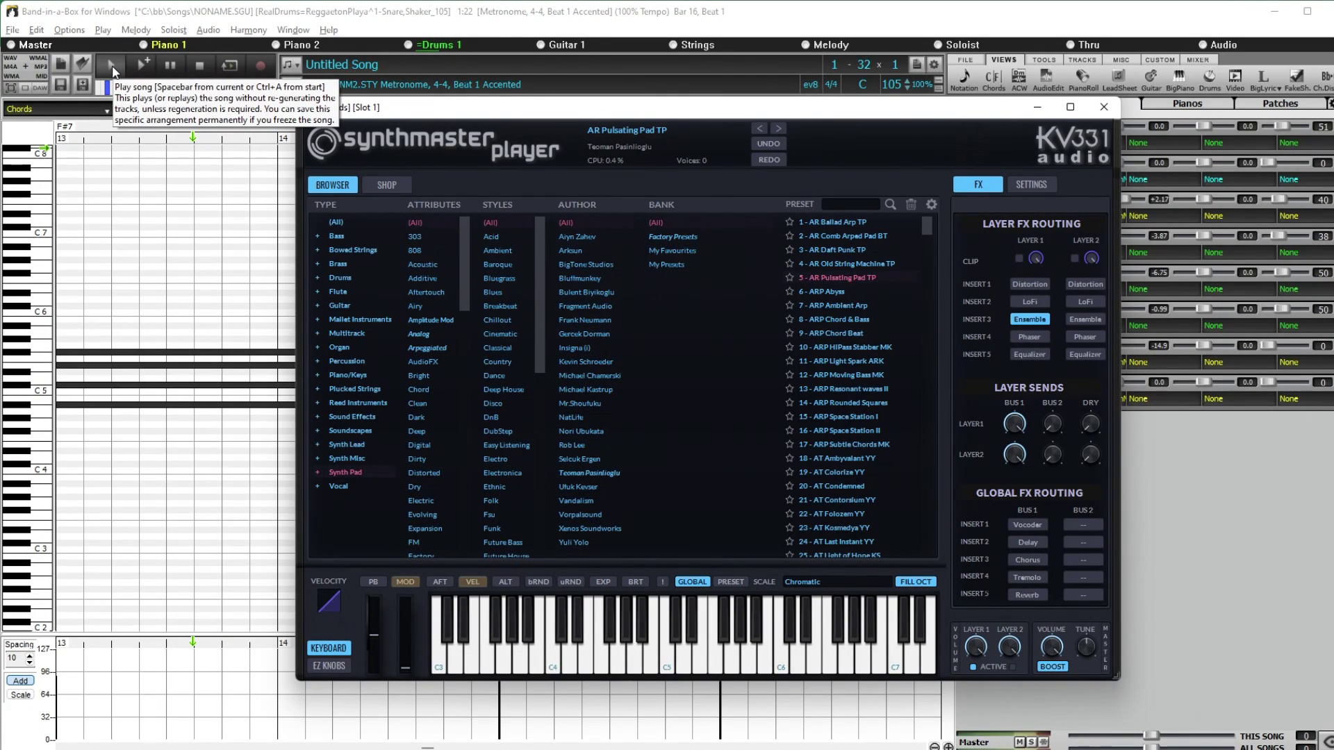
# While playing the song, lower the third Chords track's volume to -18.5, and stop playback.
pyautogui.click(112, 67)
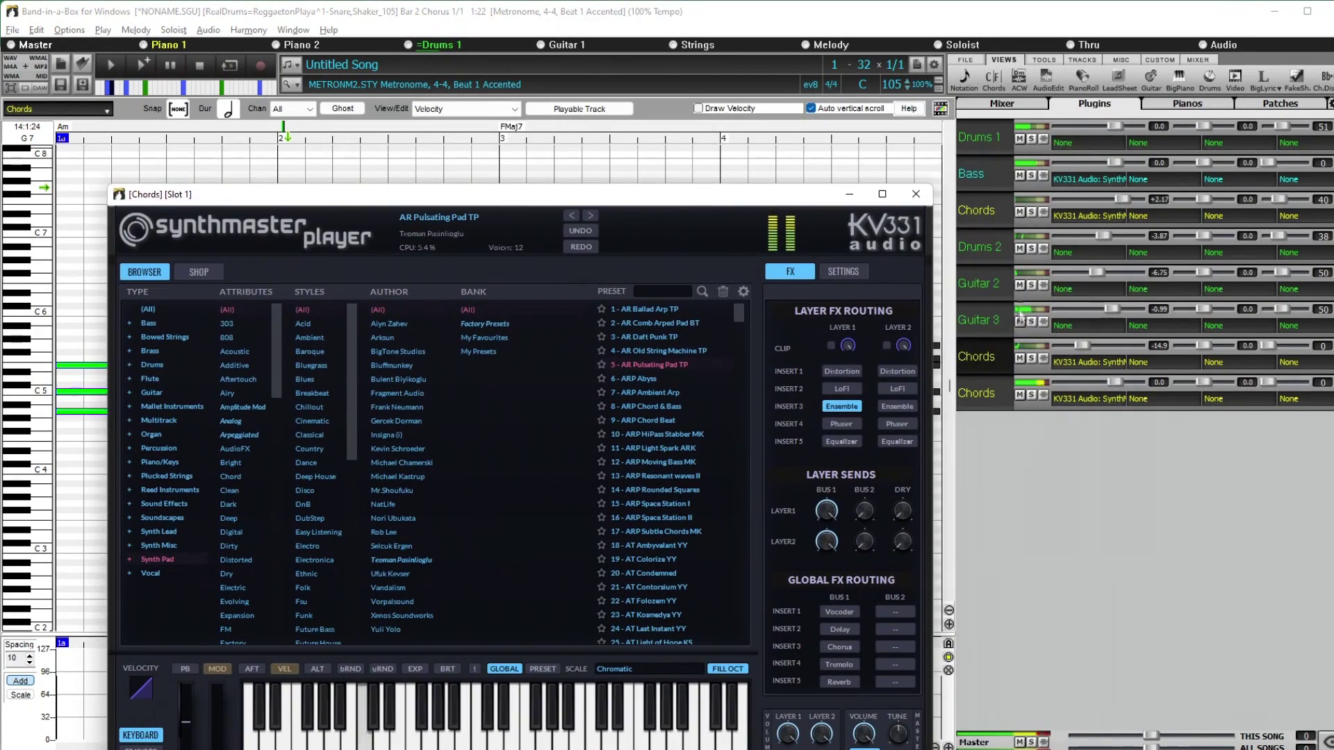
pyautogui.moveTo(1114, 382); pyautogui.dragTo(1078, 382)
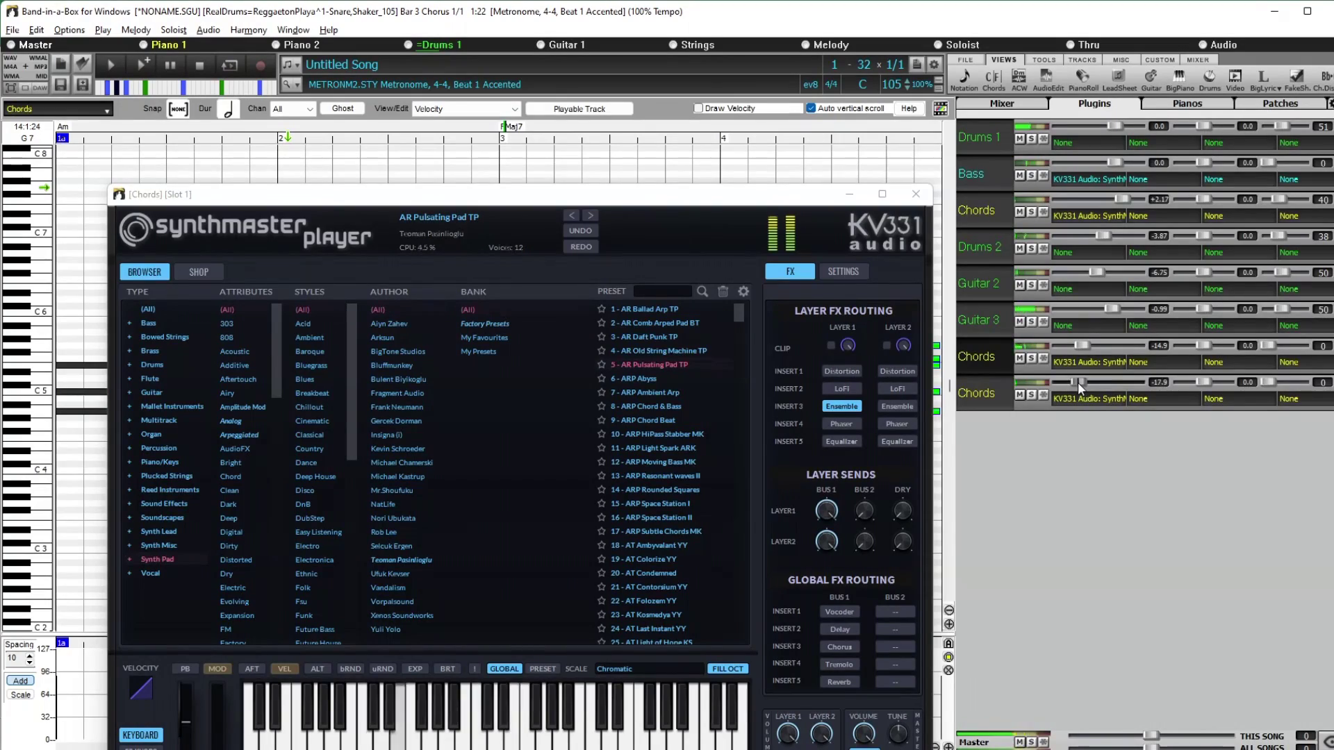
pyautogui.moveTo(706, 207); pyautogui.dragTo(686, 150)
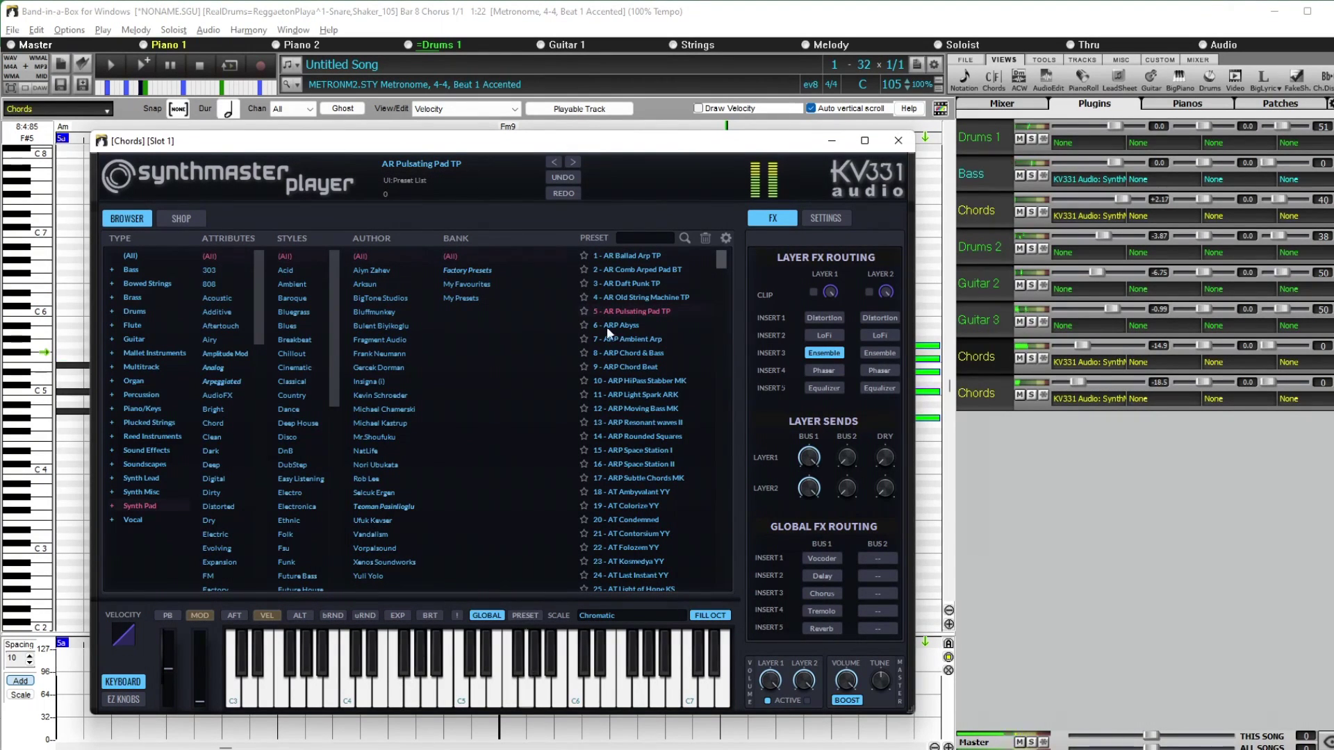
pyautogui.moveTo(556, 140); pyautogui.dragTo(836, 211)
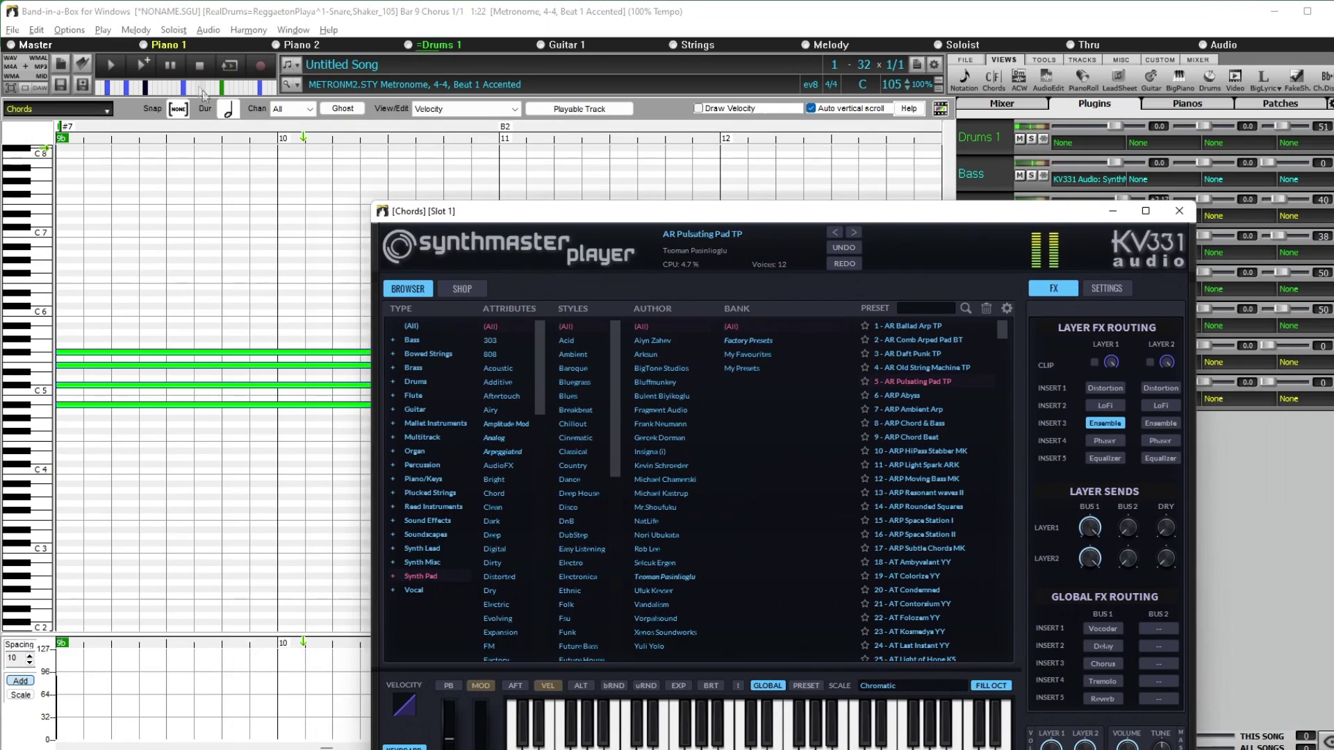
pyautogui.click(210, 65)
# Set the song to 4 choruses and start playback.
pyautogui.click(899, 66)
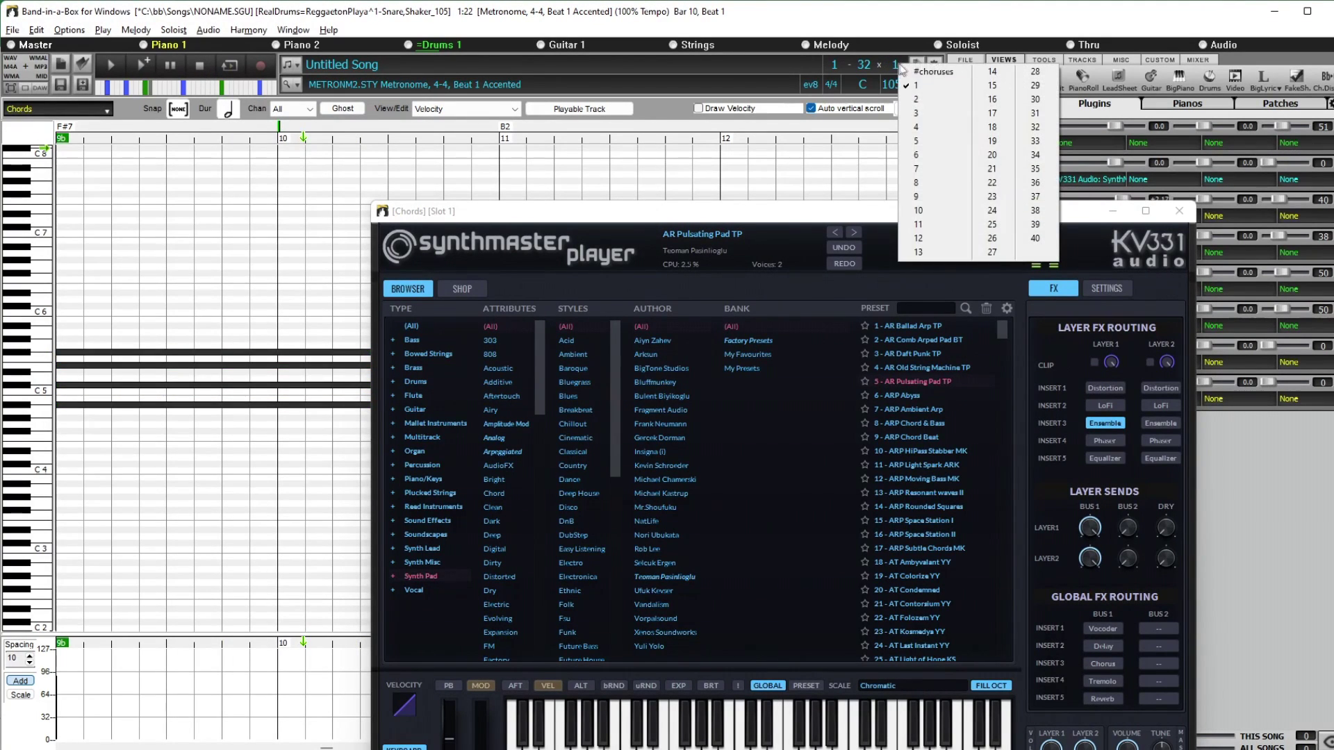
pyautogui.click(924, 126)
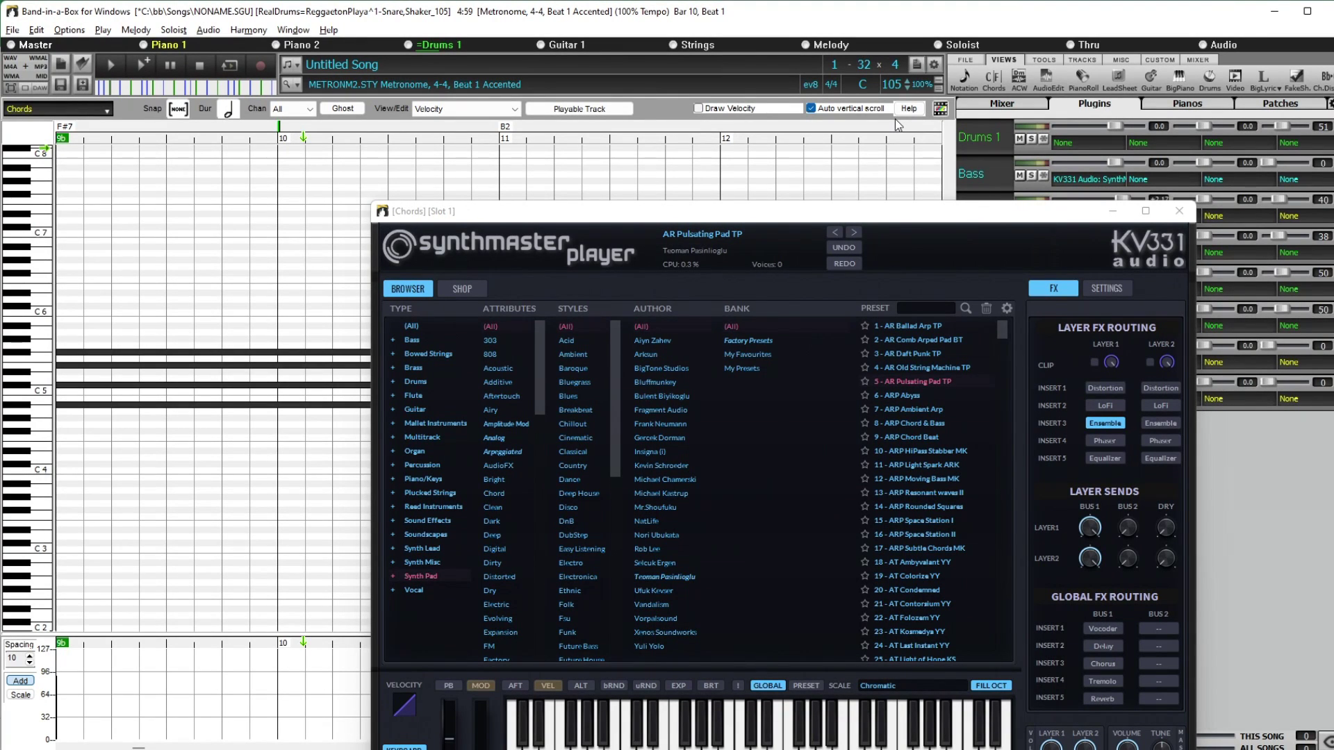
pyautogui.click(138, 69)
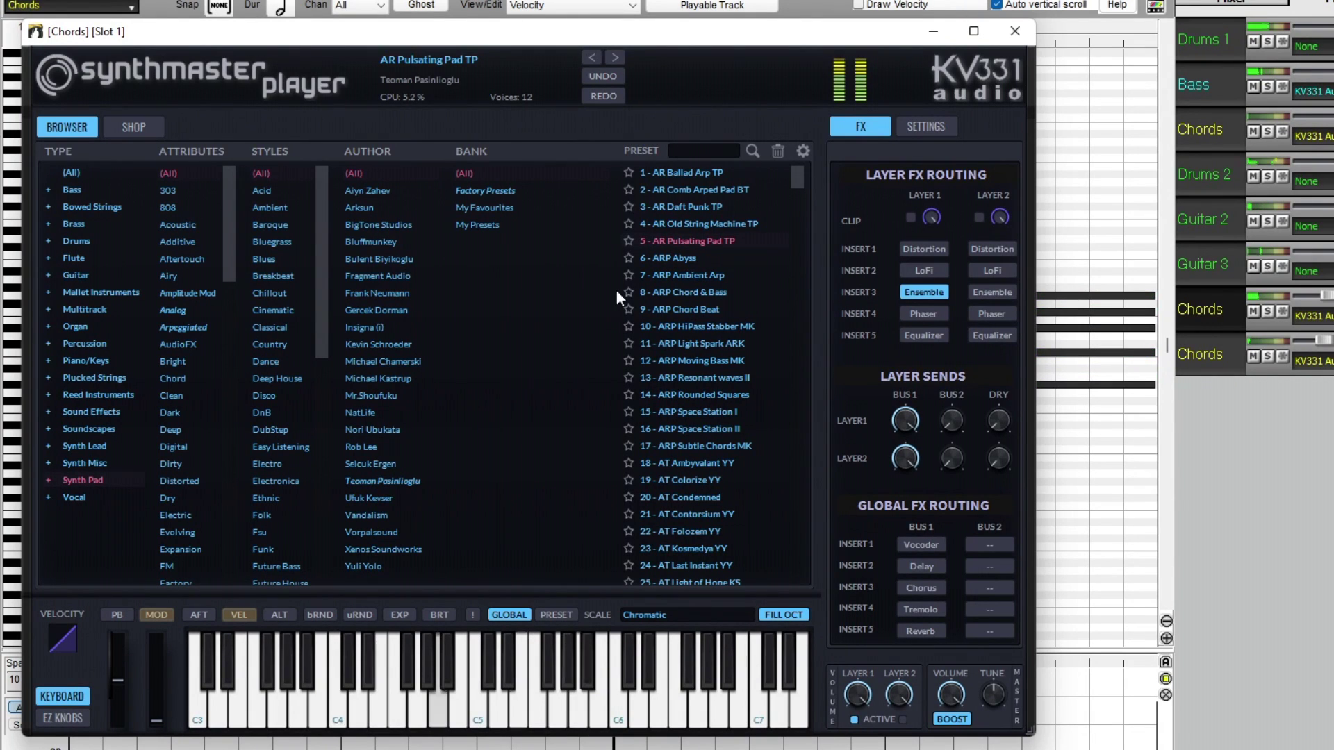
# Try the PAD Below the Sea MK preset on the third Chords track, briefly soloing the track during playback.
pyautogui.scroll(-7, 705, 382)
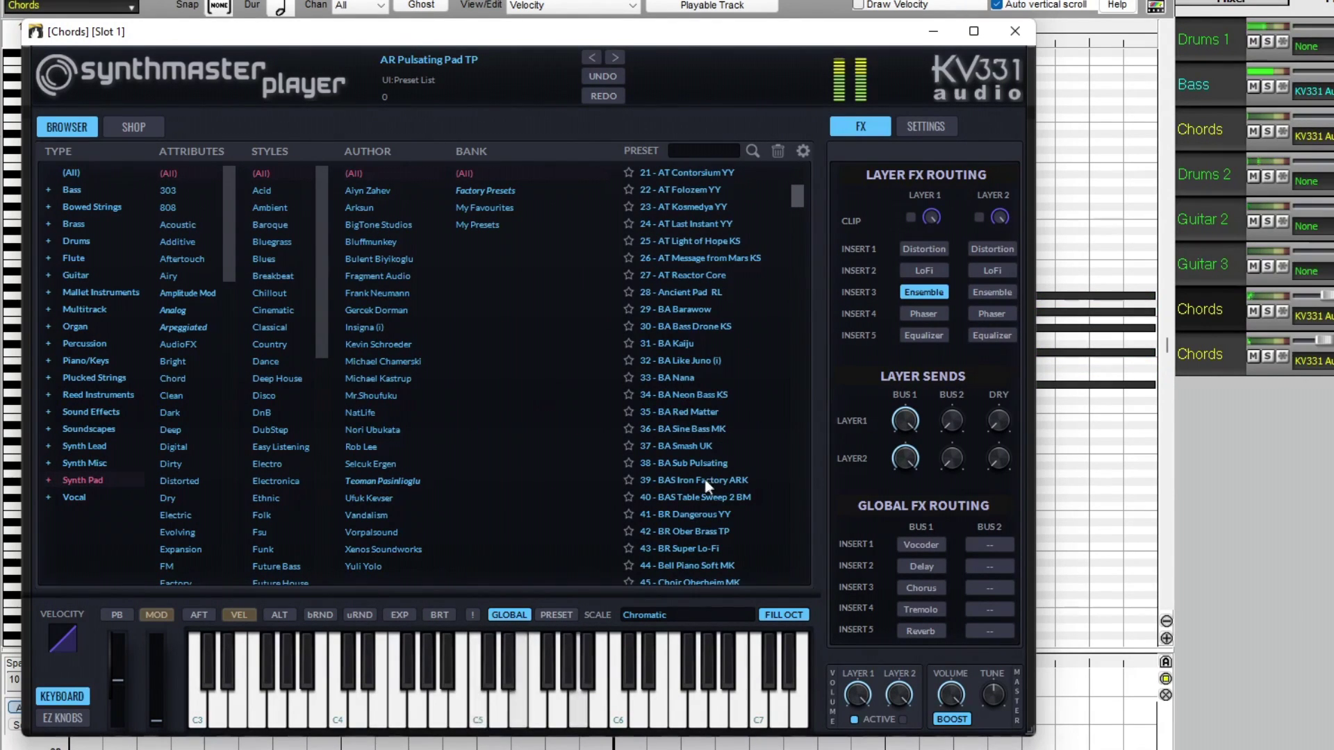
pyautogui.scroll(-20, 706, 488)
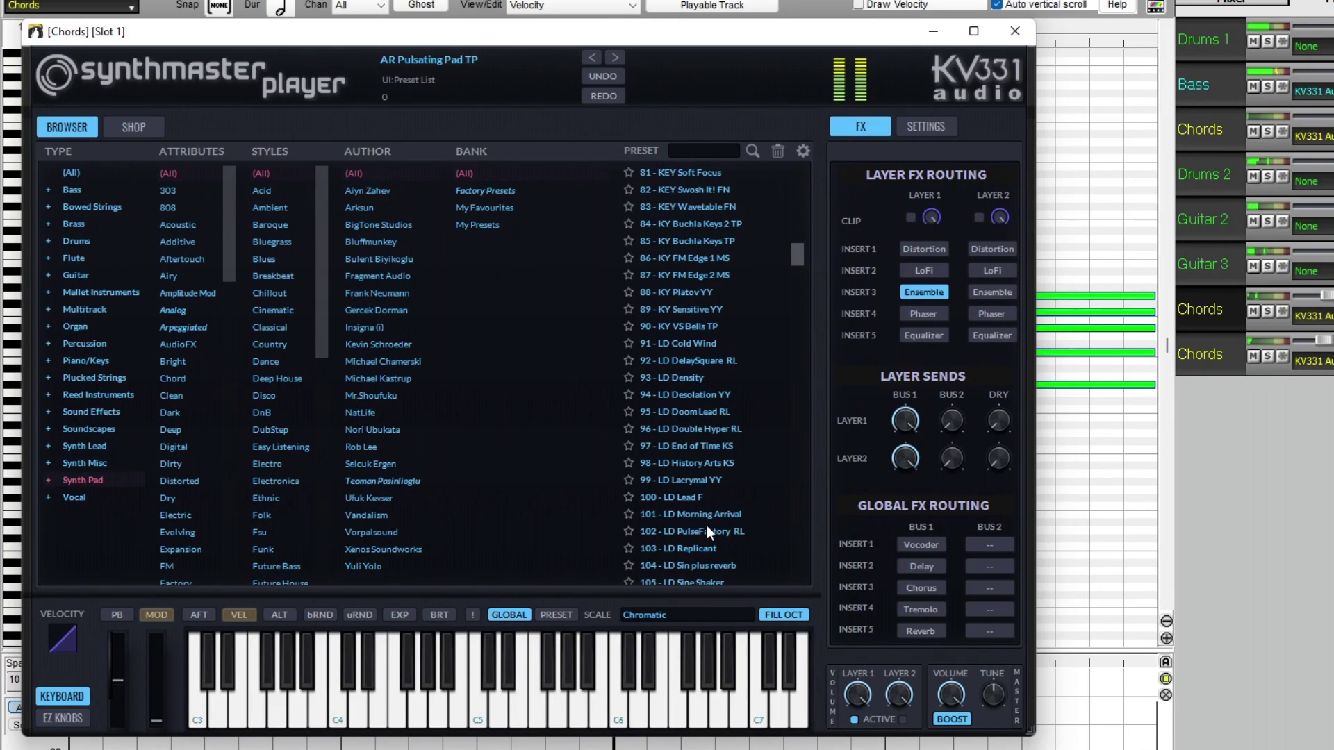
pyautogui.scroll(-13, 703, 522)
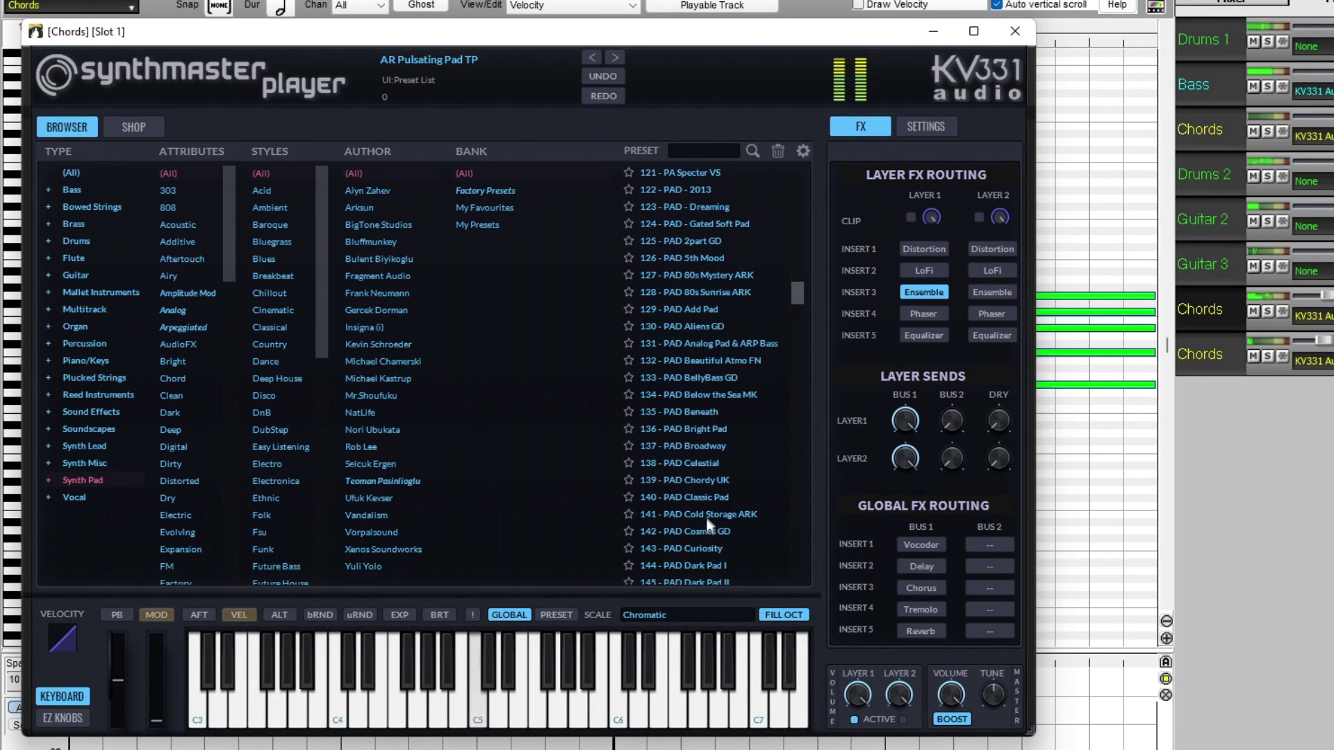
pyautogui.click(702, 393)
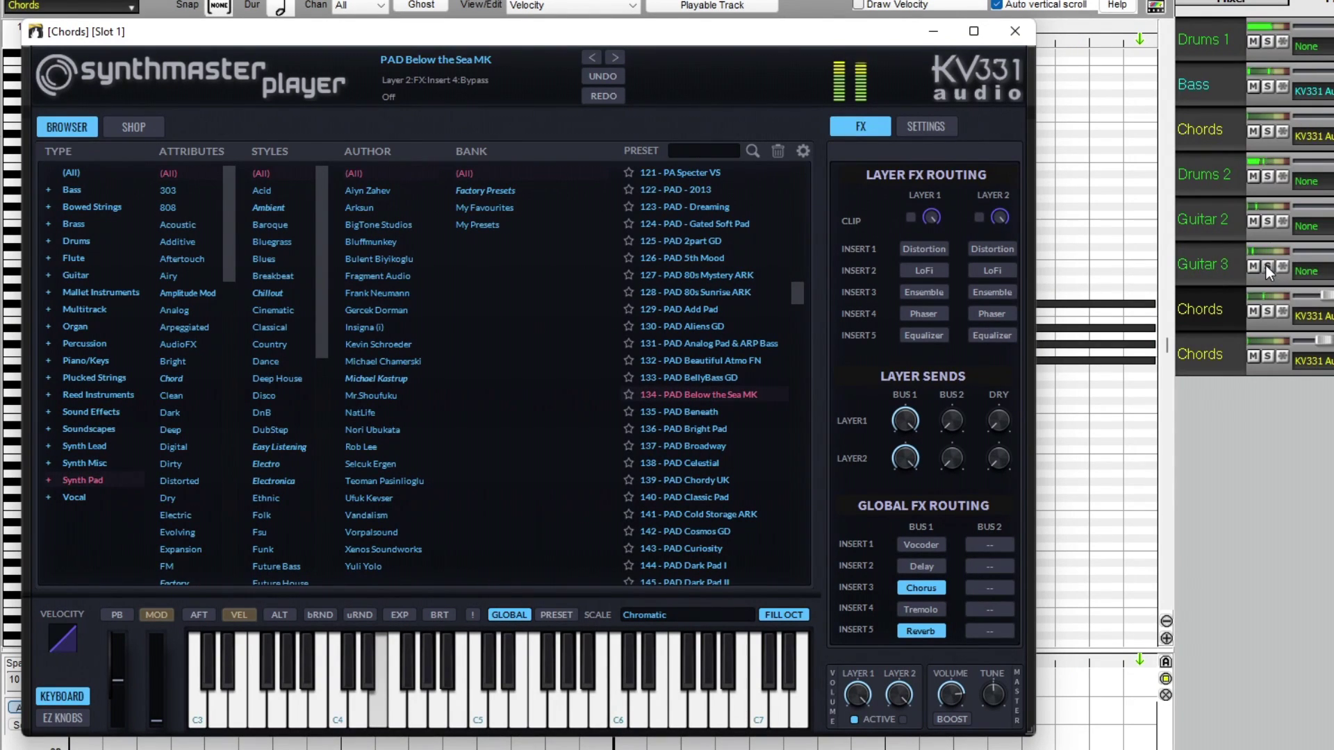
pyautogui.click(1268, 356)
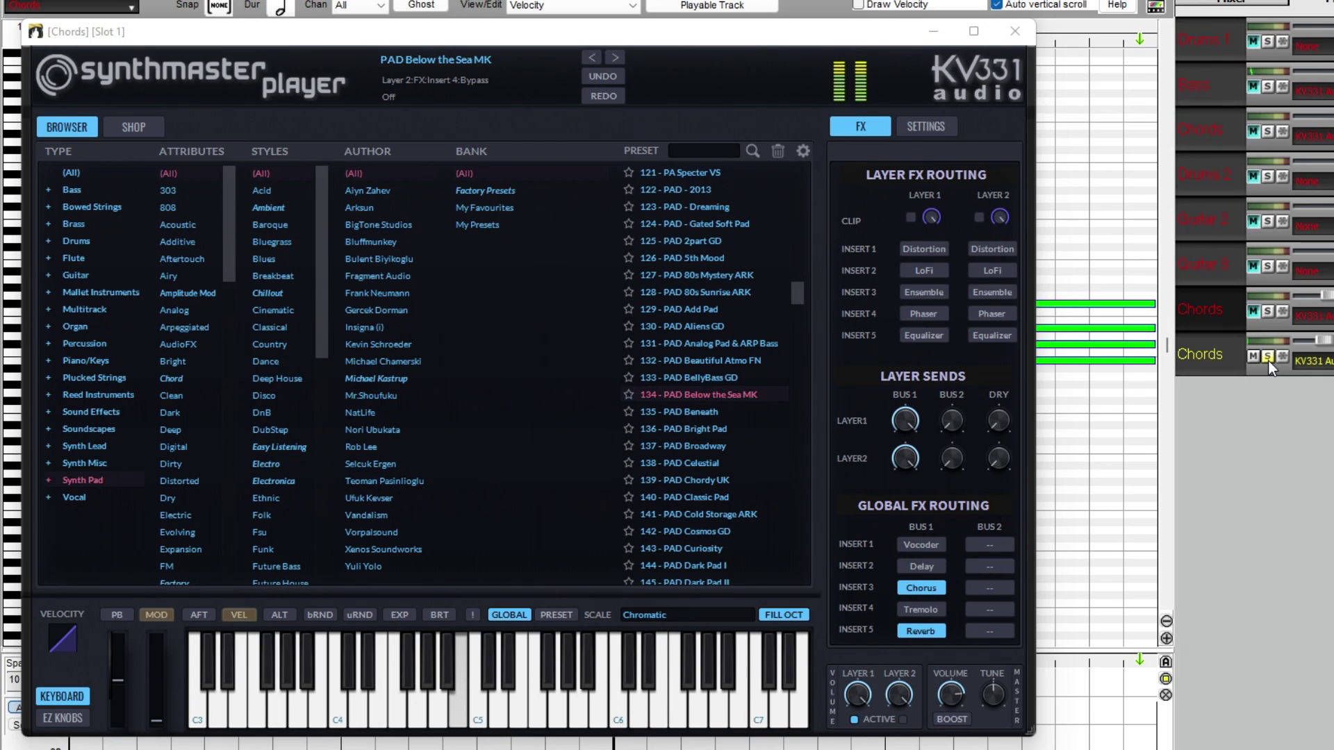
pyautogui.click(1267, 356)
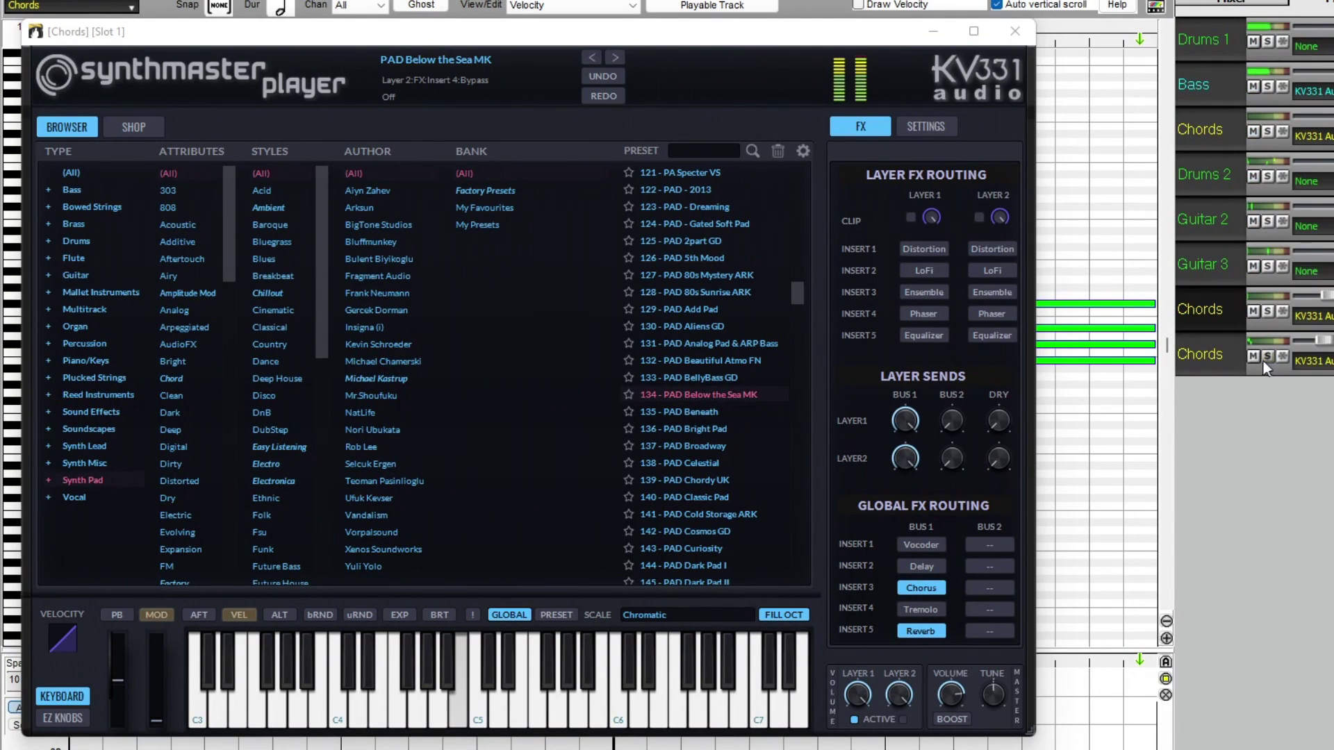
# Try the PAD Bright Pad and PAD Frozen Glass ARK presets on the third Chords track, checking its volume against the mix.
pyautogui.click(706, 430)
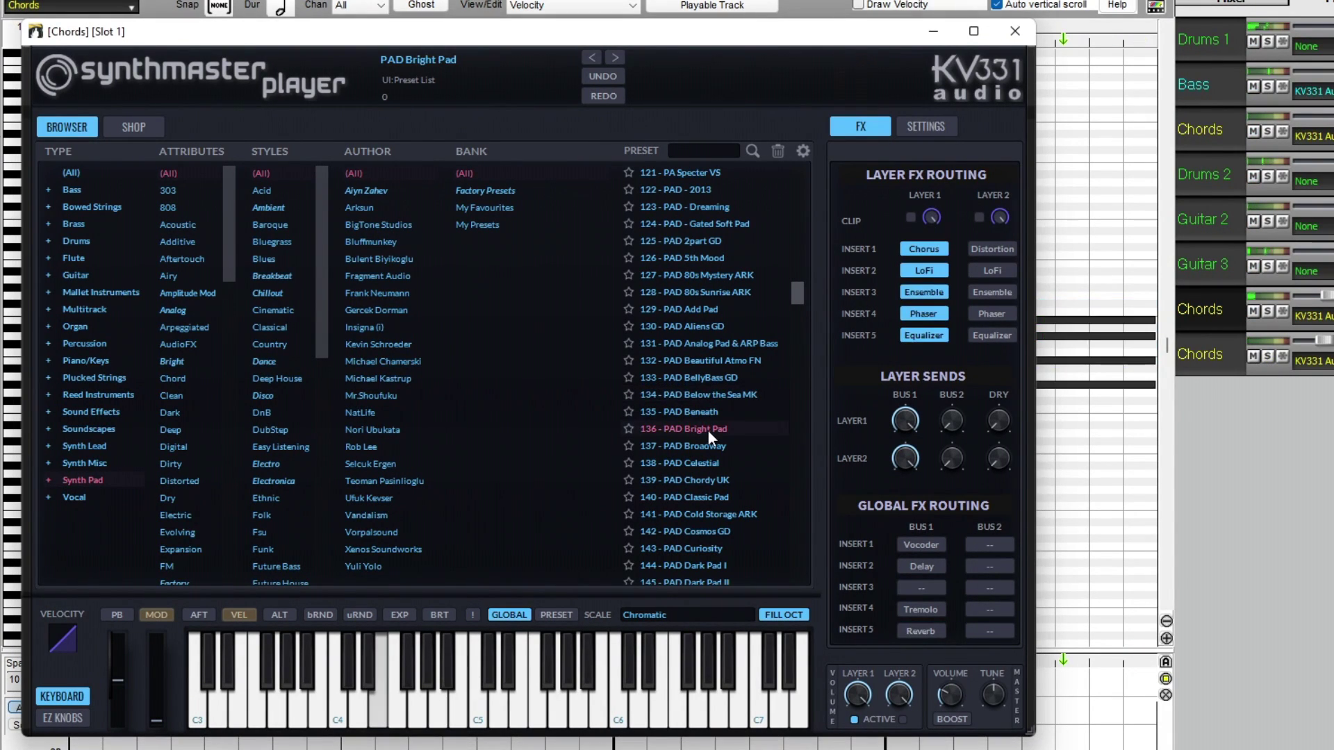
pyautogui.scroll(-5, 731, 466)
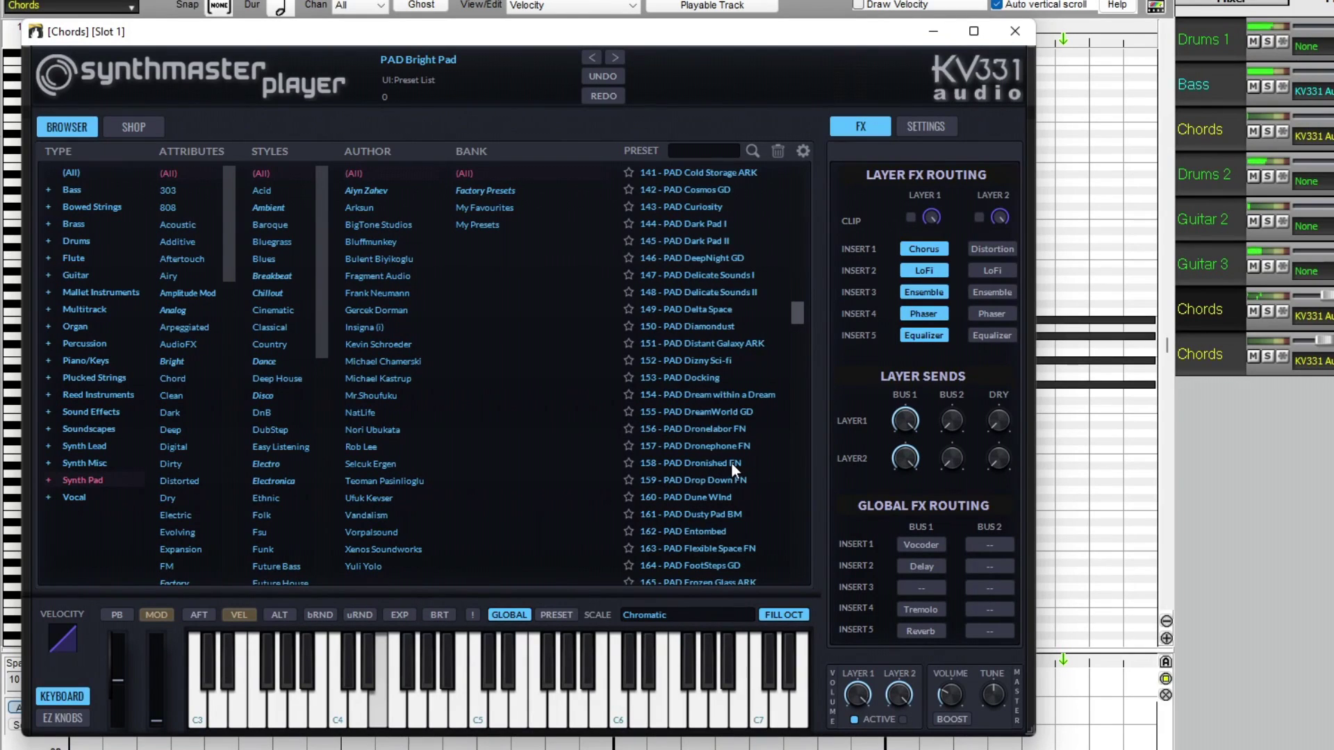
pyautogui.scroll(-3, 732, 463)
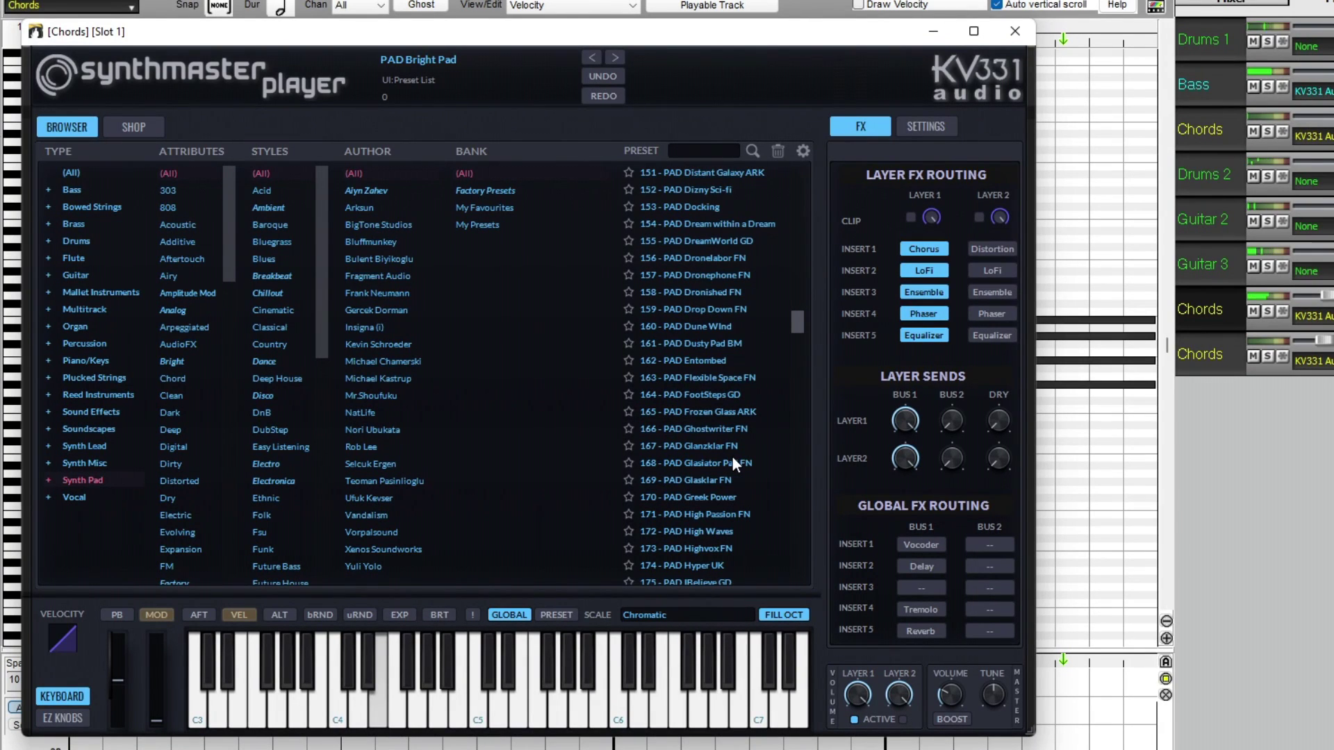
pyautogui.click(733, 415)
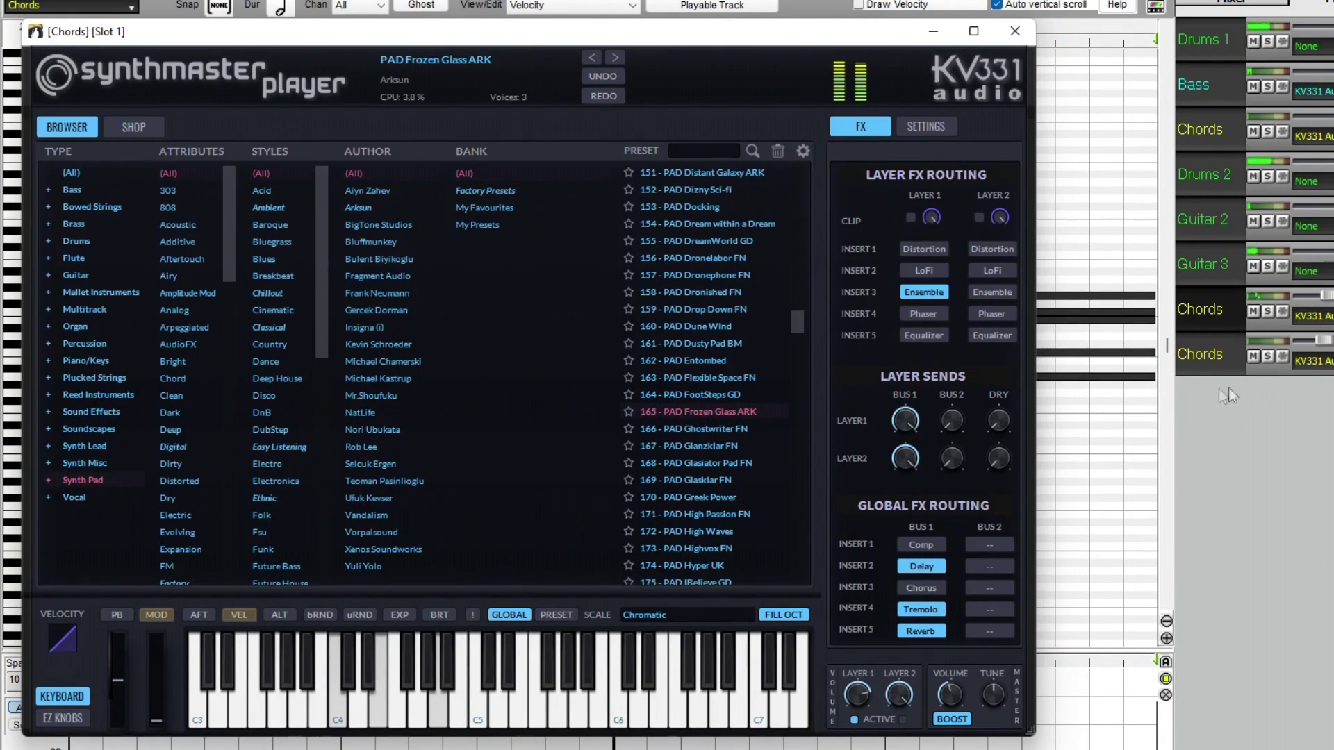
pyautogui.click(1329, 346)
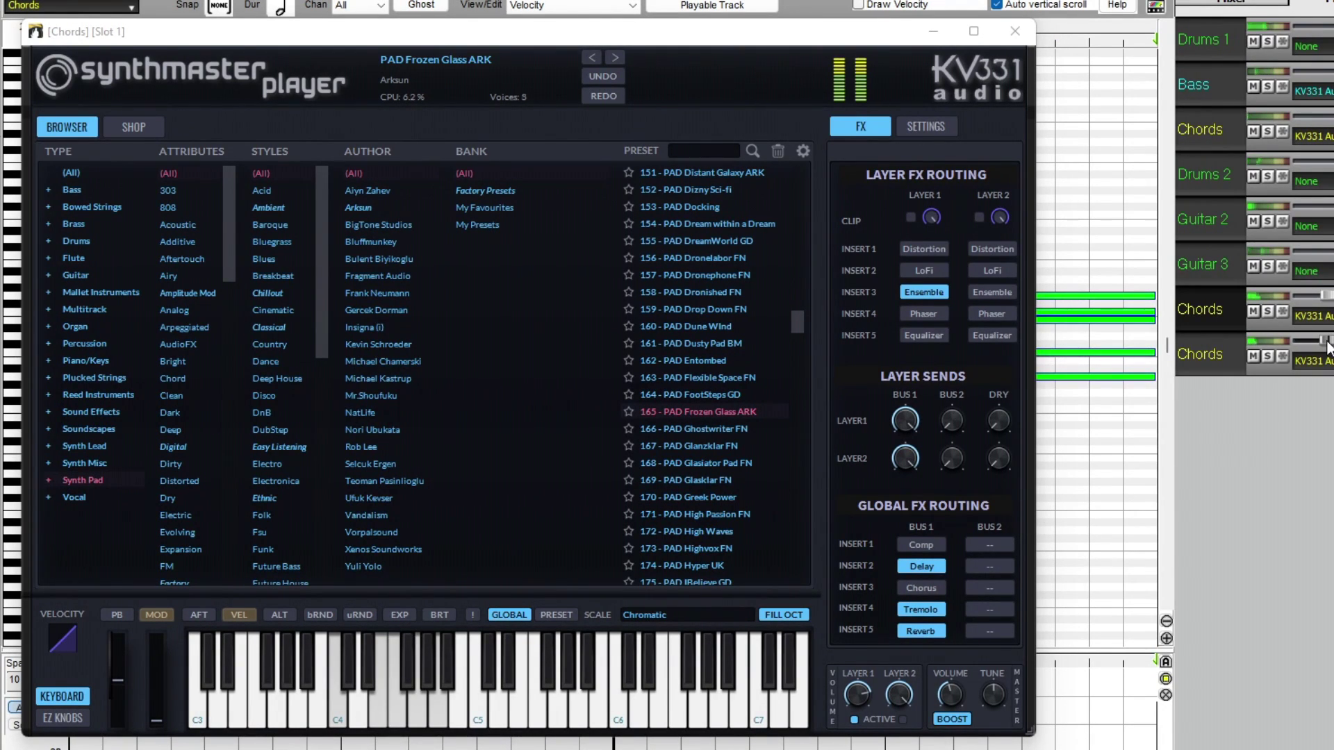
# Try the PAD Moon Shore preset and load PAD Nice Strings FN for the third Chords track.
pyautogui.scroll(-10, 734, 548)
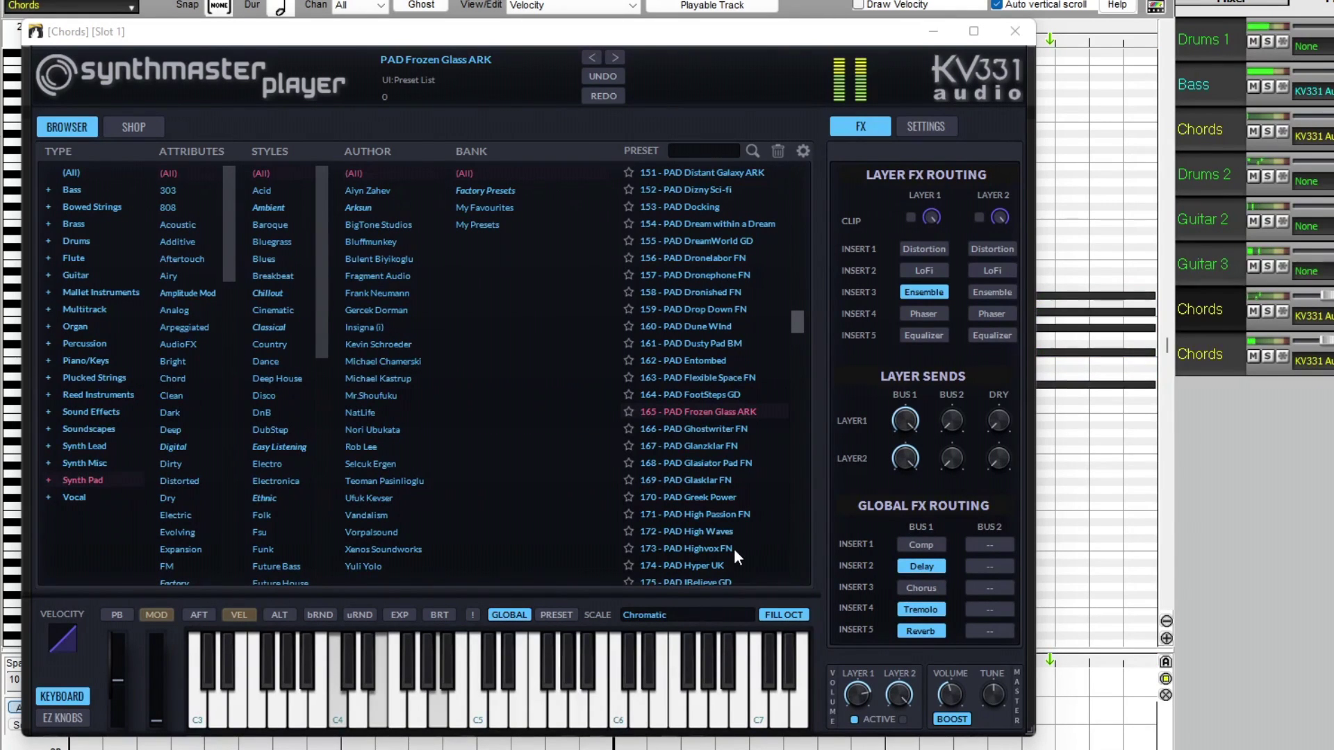
pyautogui.scroll(-3, 735, 549)
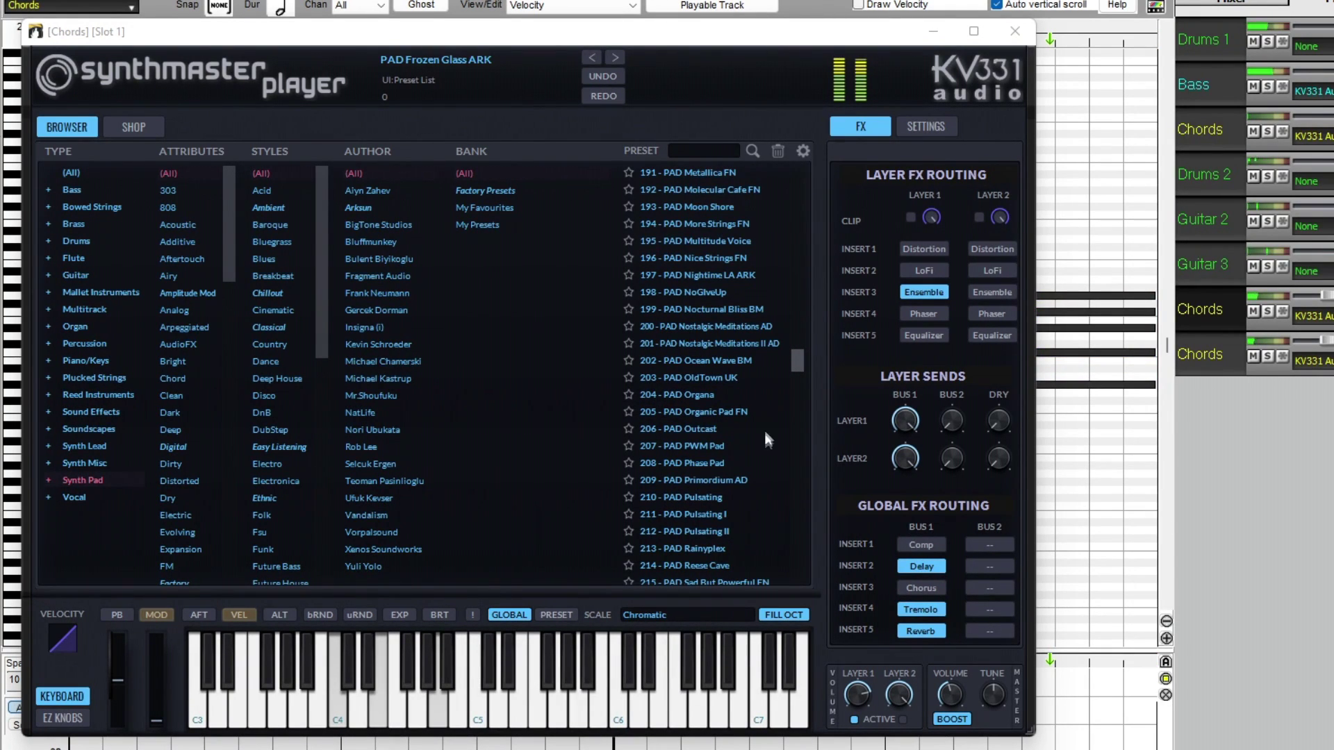
pyautogui.click(719, 207)
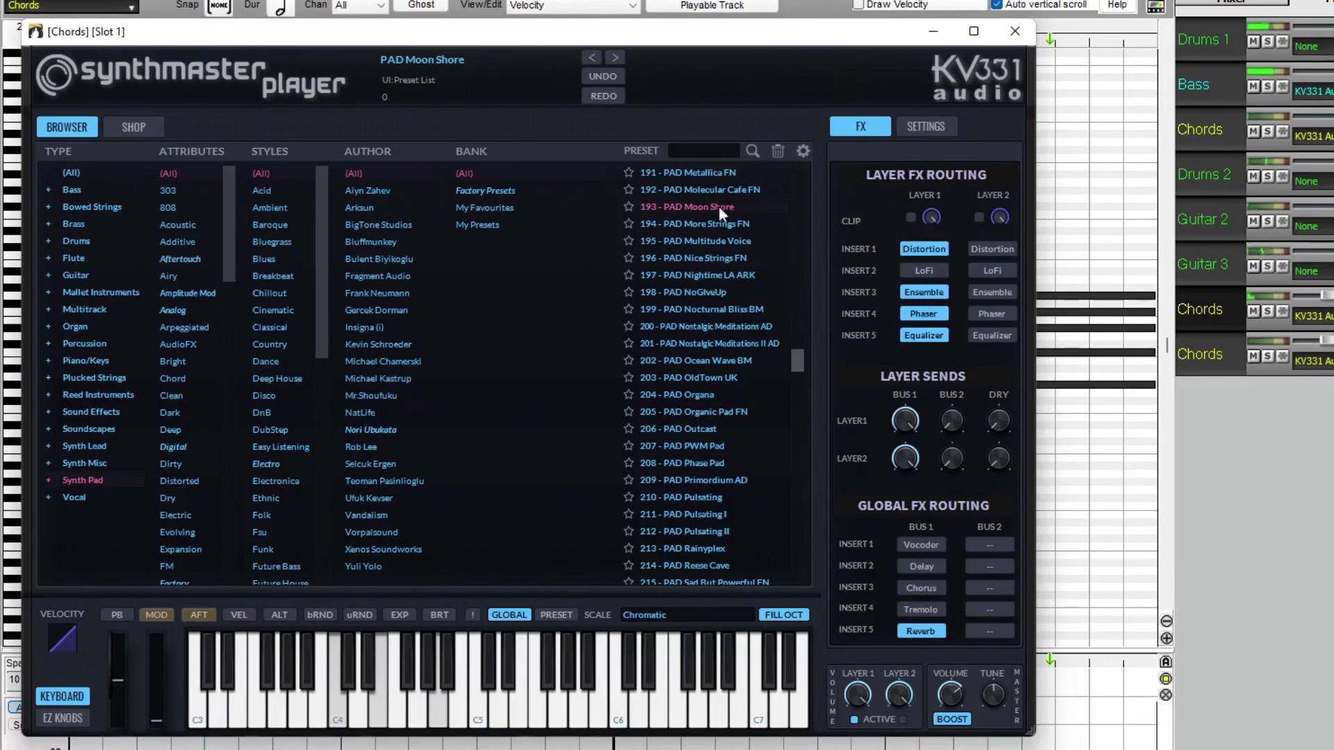
pyautogui.click(728, 259)
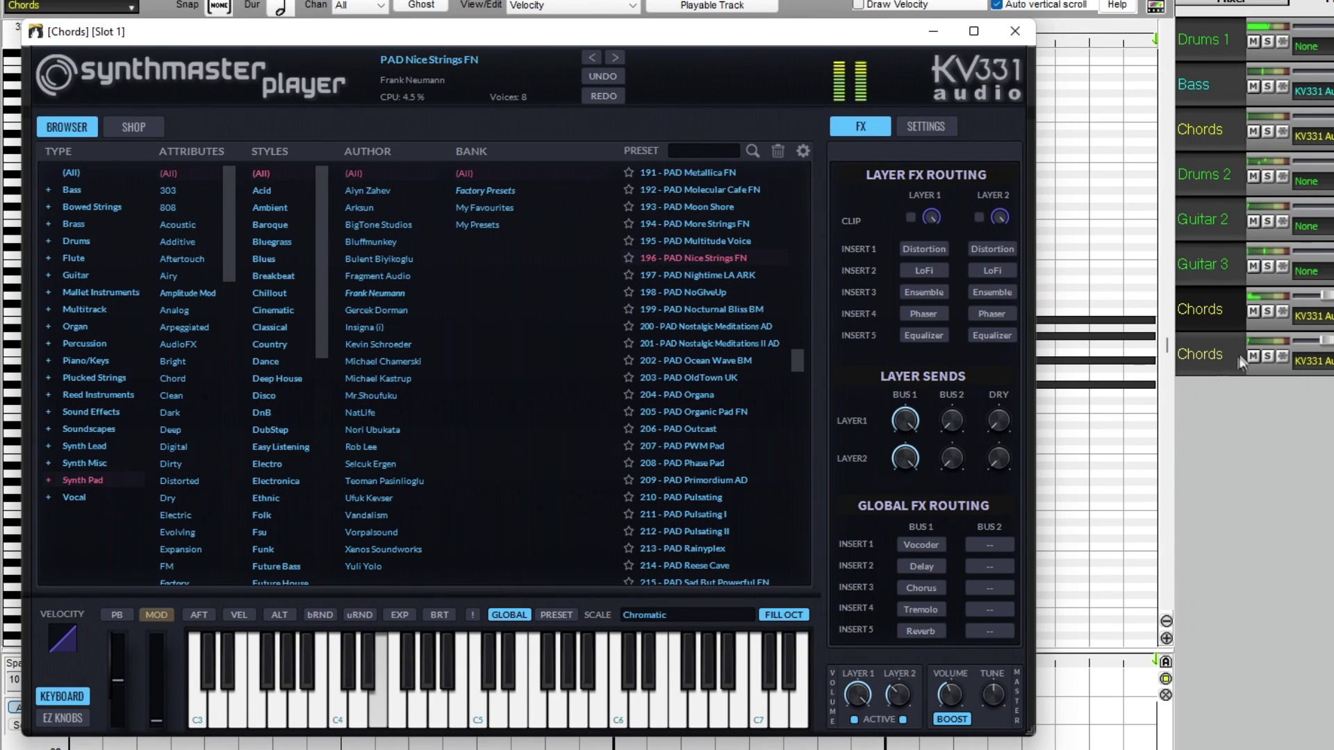
# Solo the third Chords track to hear its strings preset alone, and close the synth window.
pyautogui.click(1268, 356)
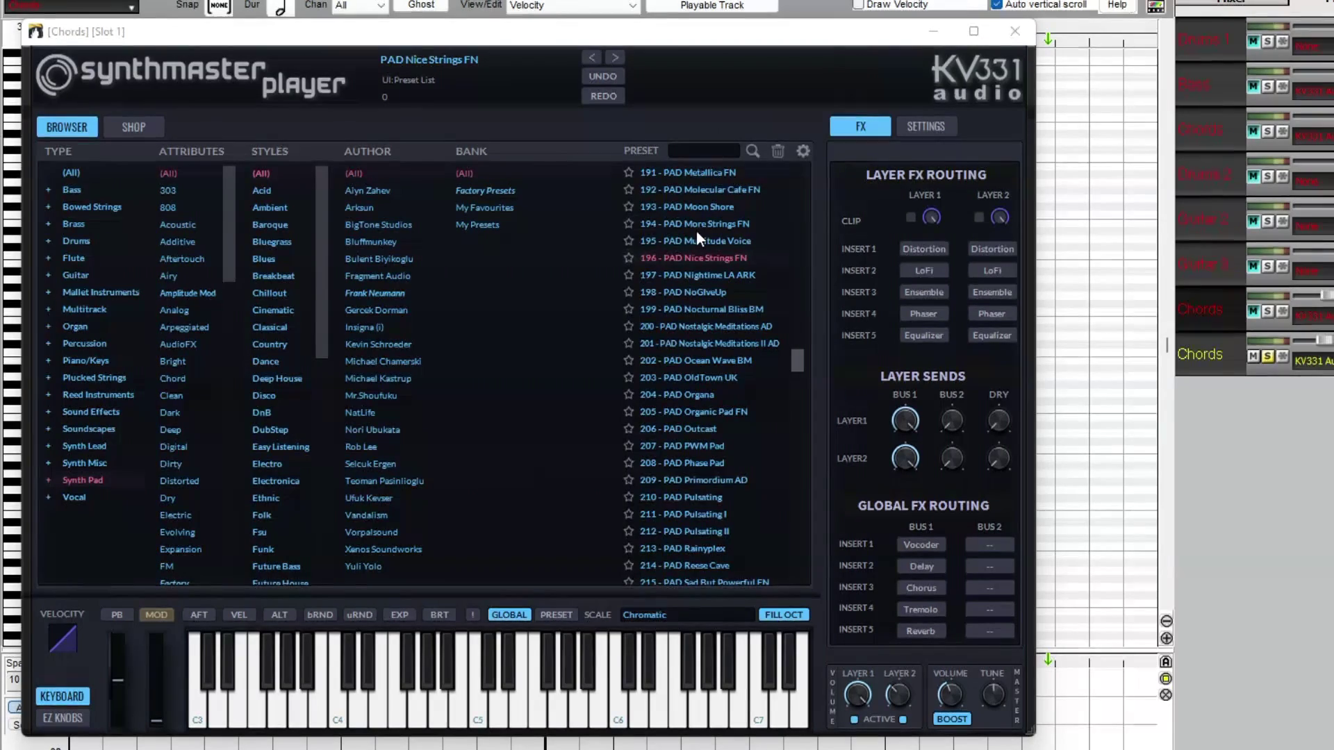
pyautogui.moveTo(628, 32); pyautogui.dragTo(772, 112)
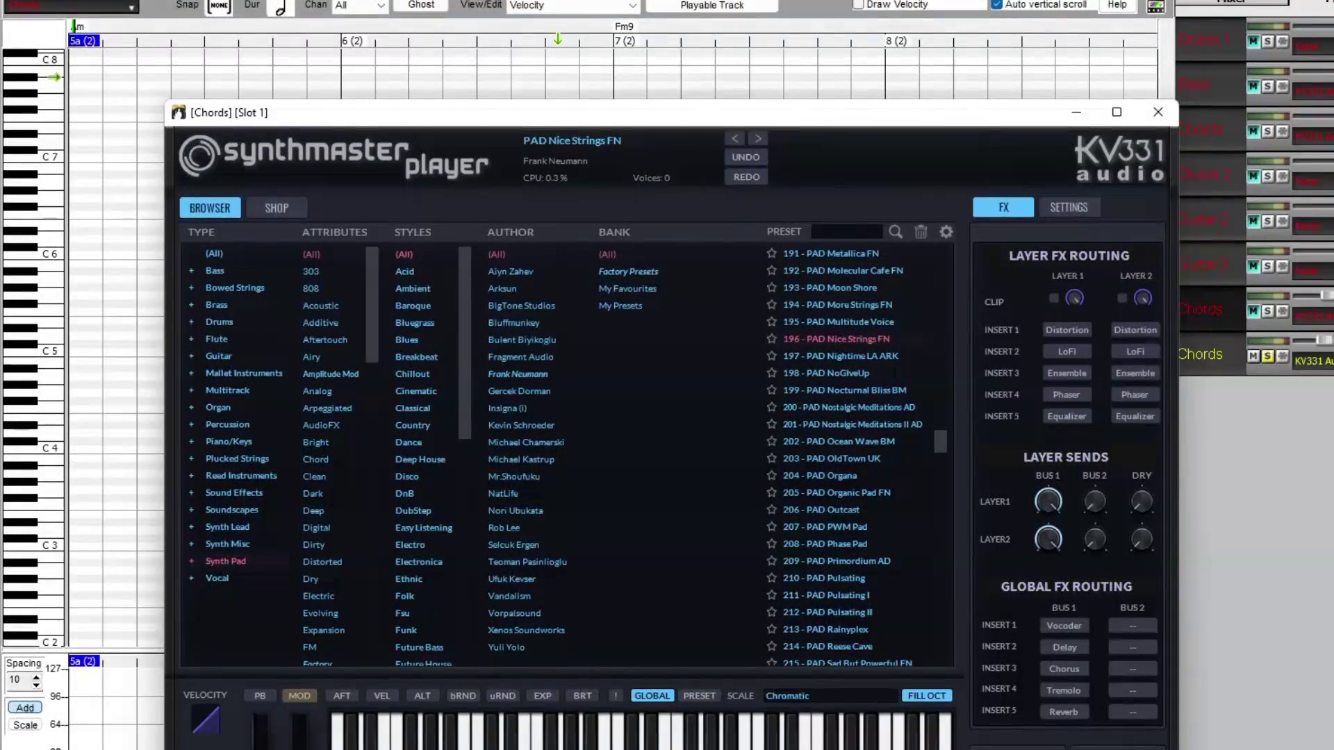
pyautogui.moveTo(671, 117); pyautogui.dragTo(605, 35)
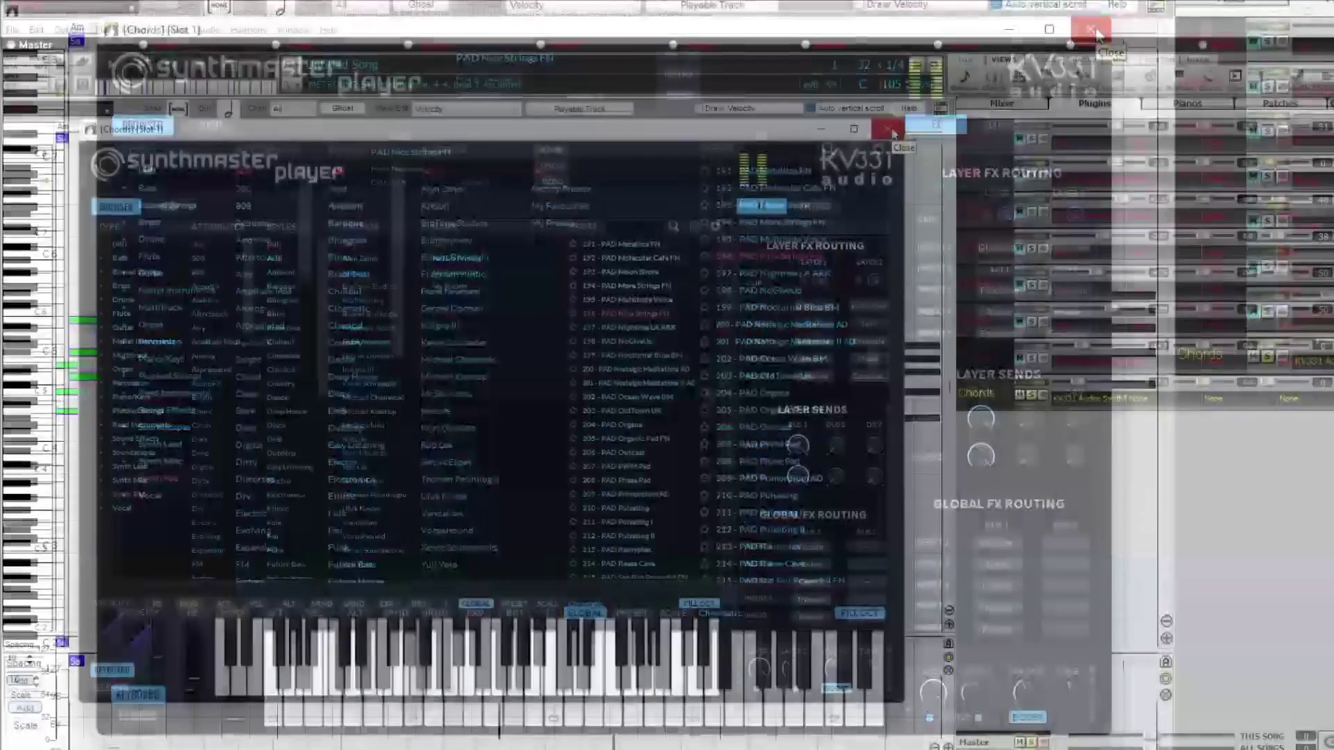
pyautogui.click(891, 130)
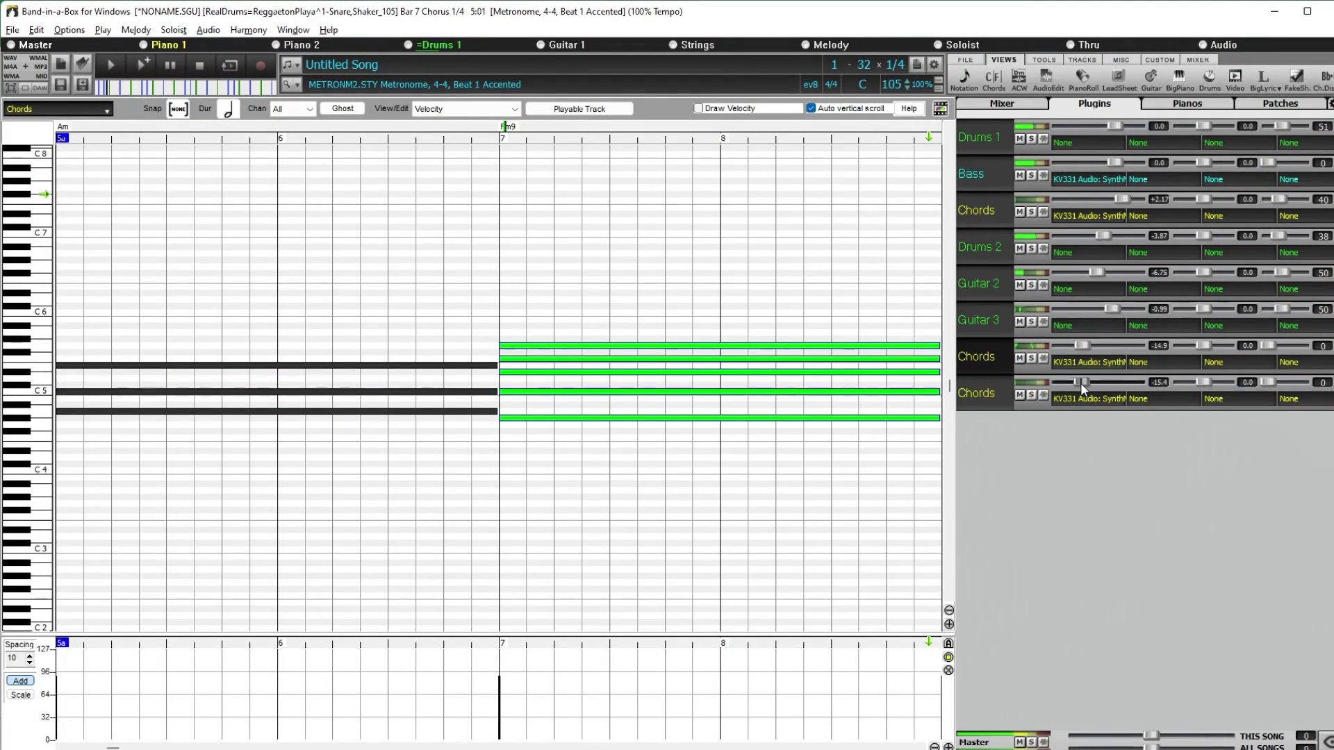
# Set the third Chords track's volume to -16.4 and show the Utility#8 and Utility#9 tracks in the mixer.
pyautogui.scroll(3, 1079, 385)
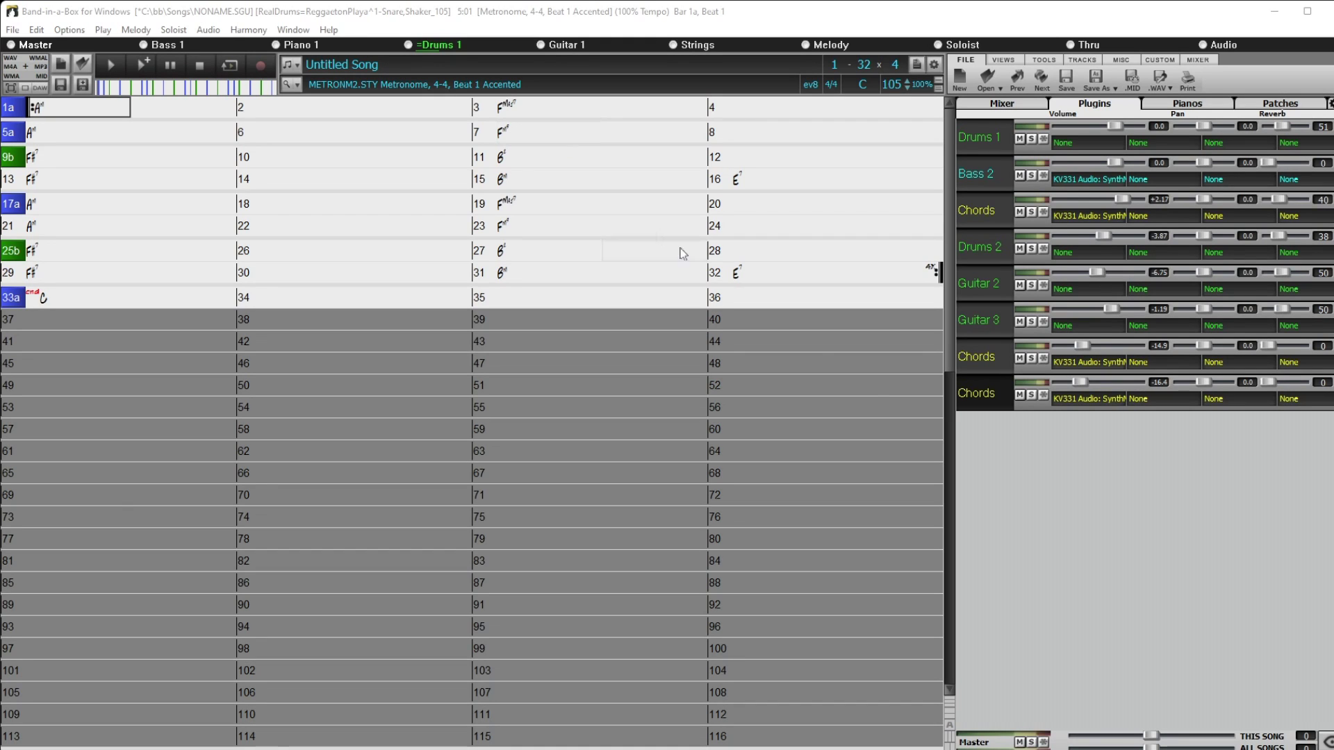
pyautogui.click(1326, 740)
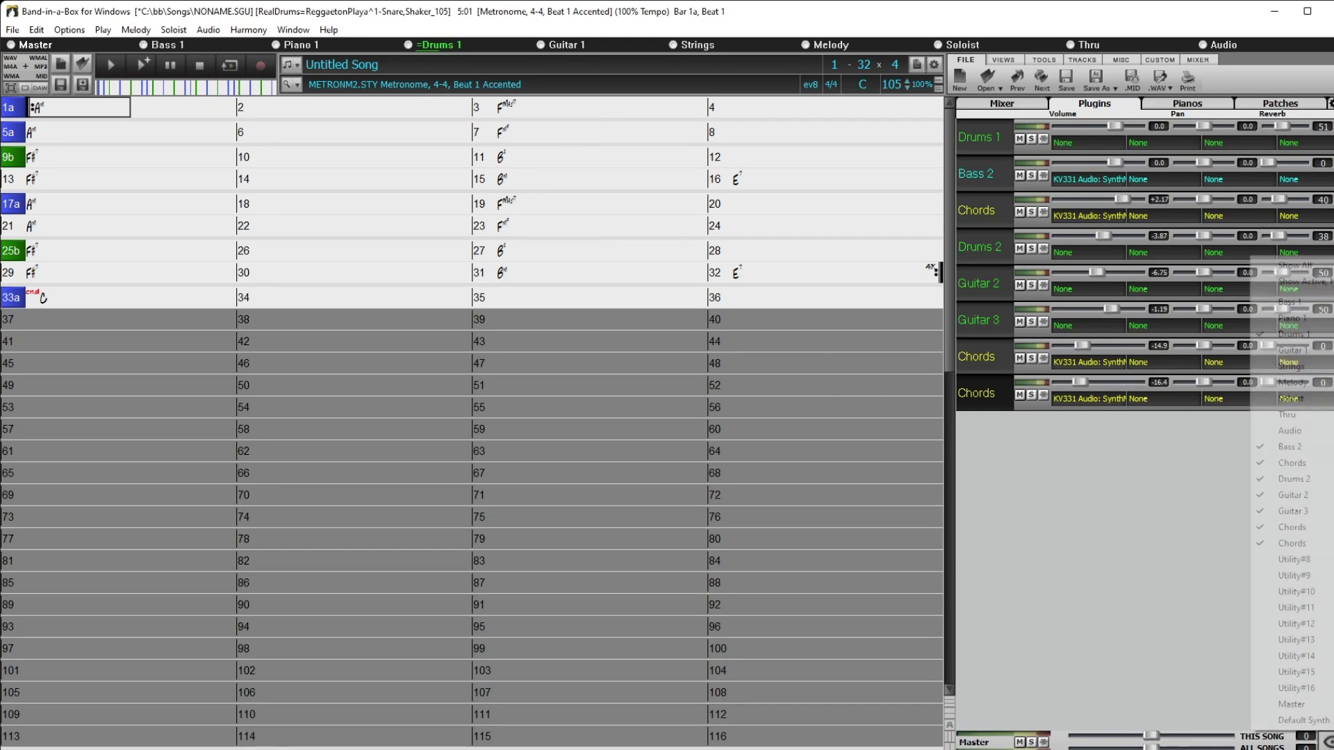
pyautogui.click(1327, 560)
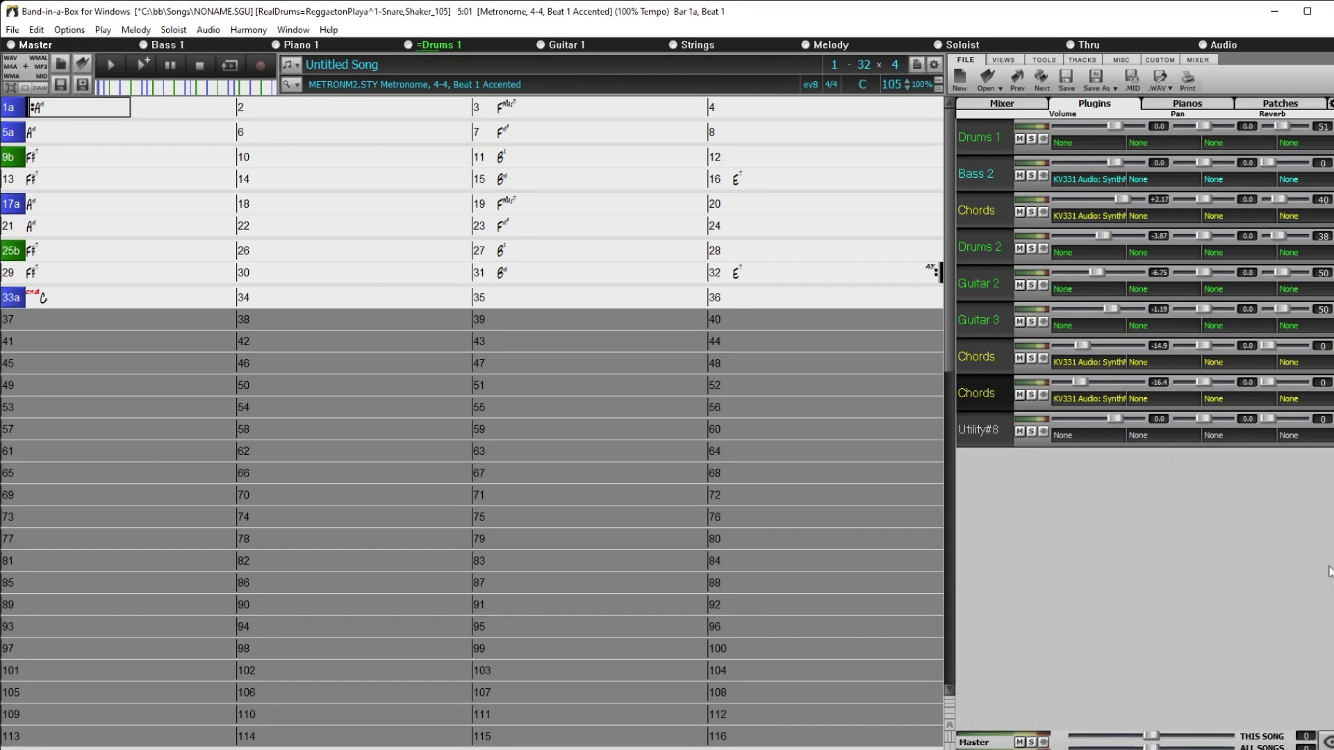
pyautogui.click(1325, 740)
pyautogui.click(1295, 576)
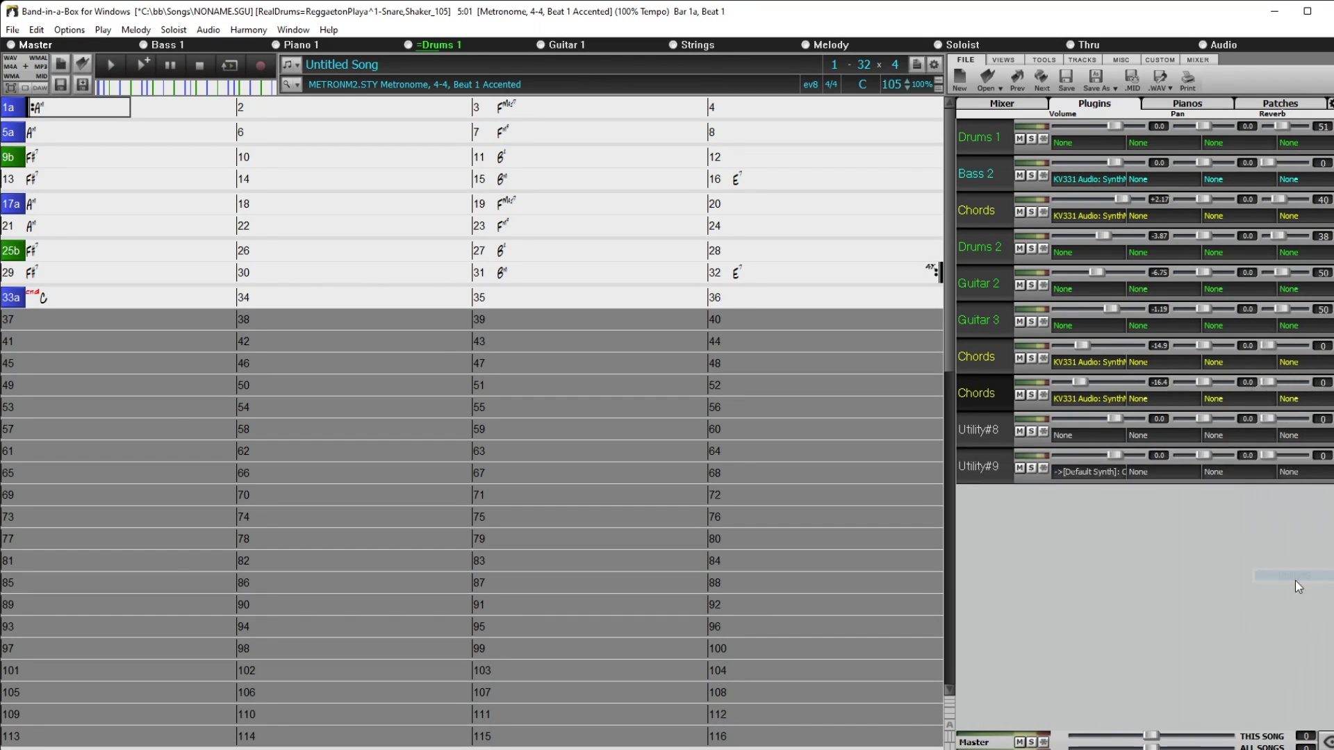
# Add the PG Tremolo effect to the Utility#8 track and arm that track for live audio input monitoring.
pyautogui.click(1145, 441)
pyautogui.write('pg')
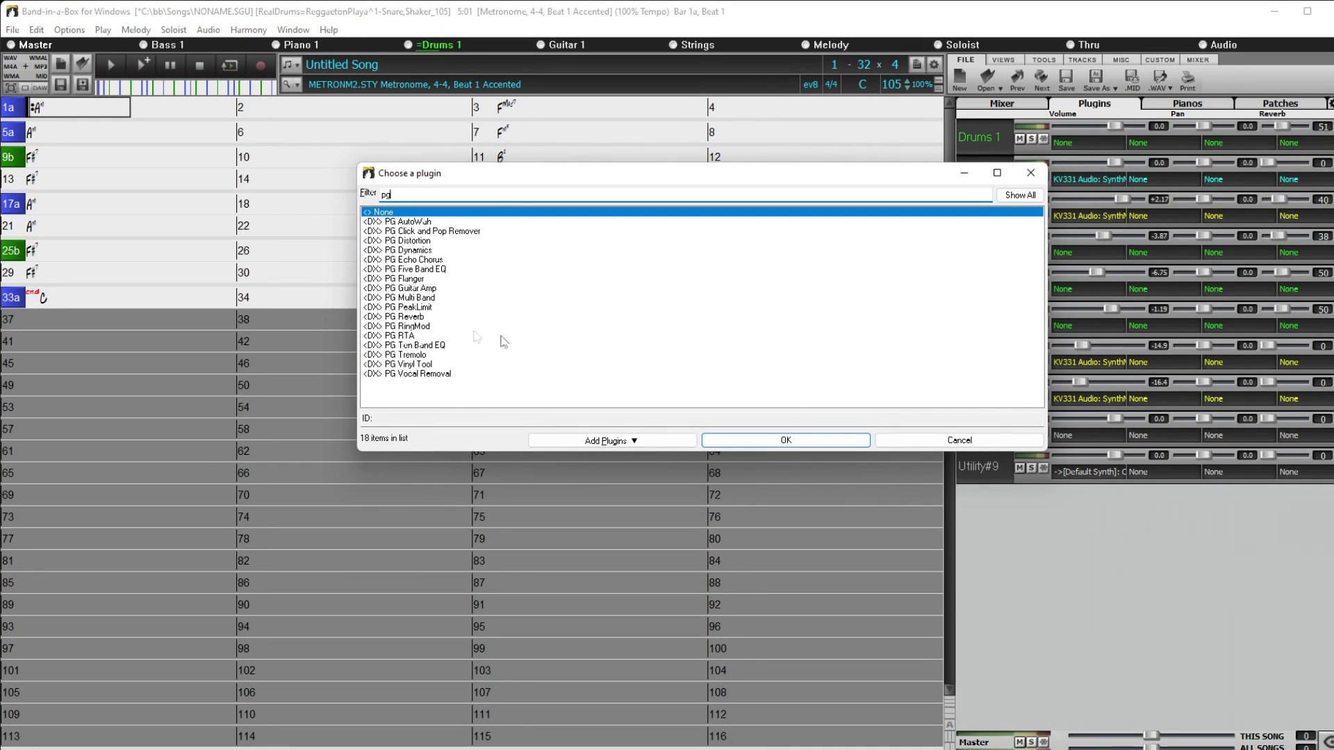
pyautogui.click(410, 354)
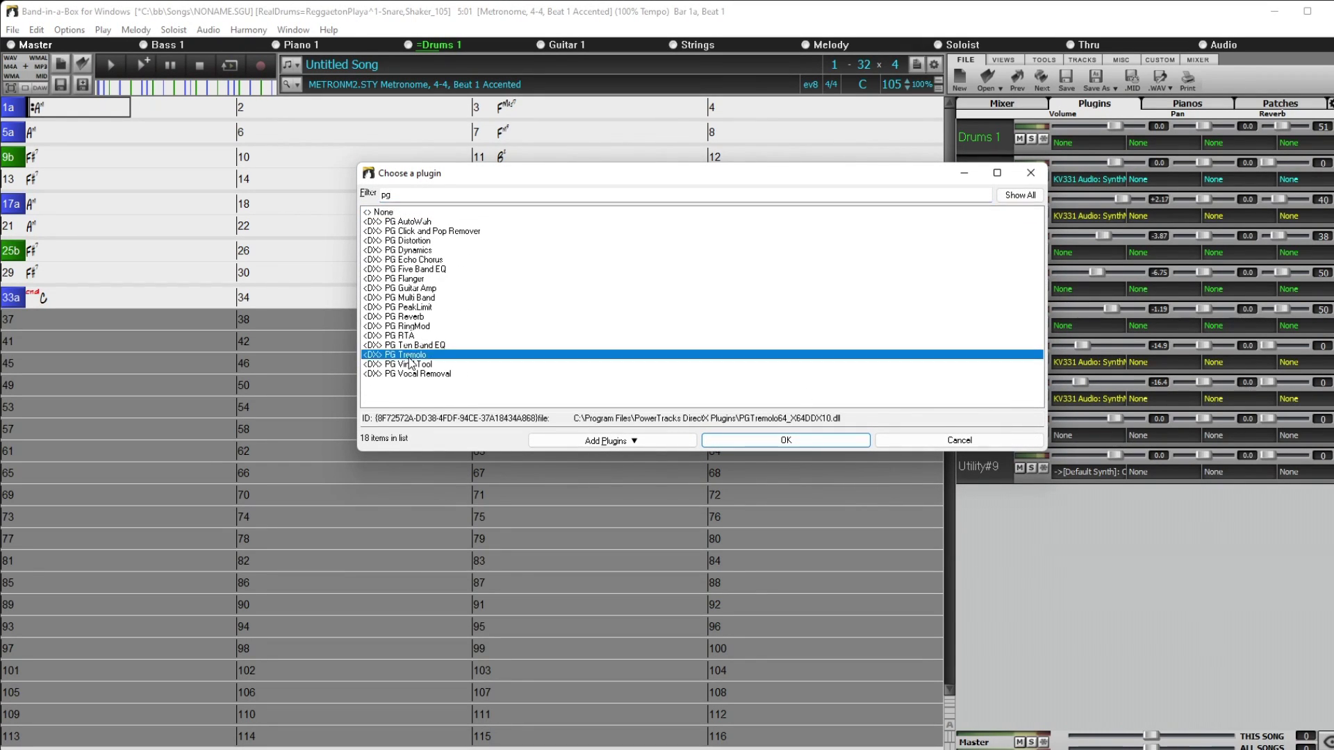
pyautogui.click(756, 440)
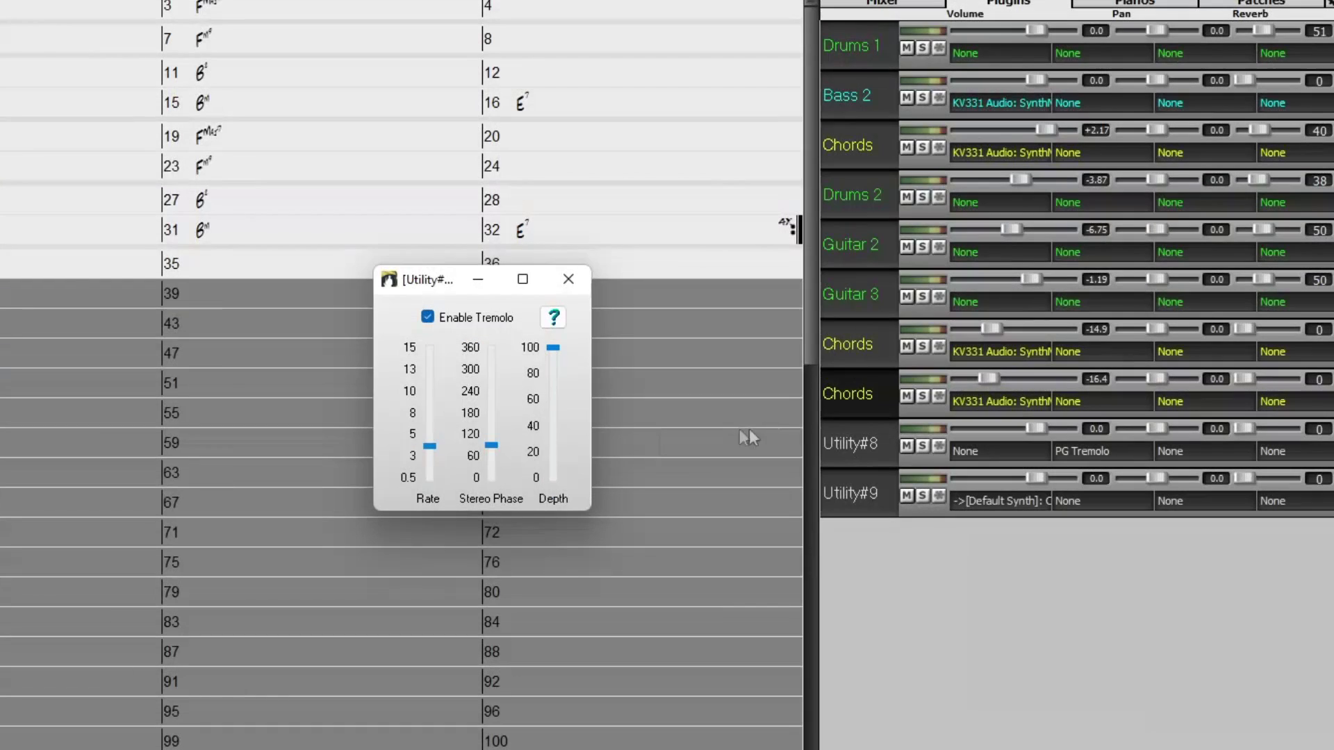
pyautogui.click(932, 431)
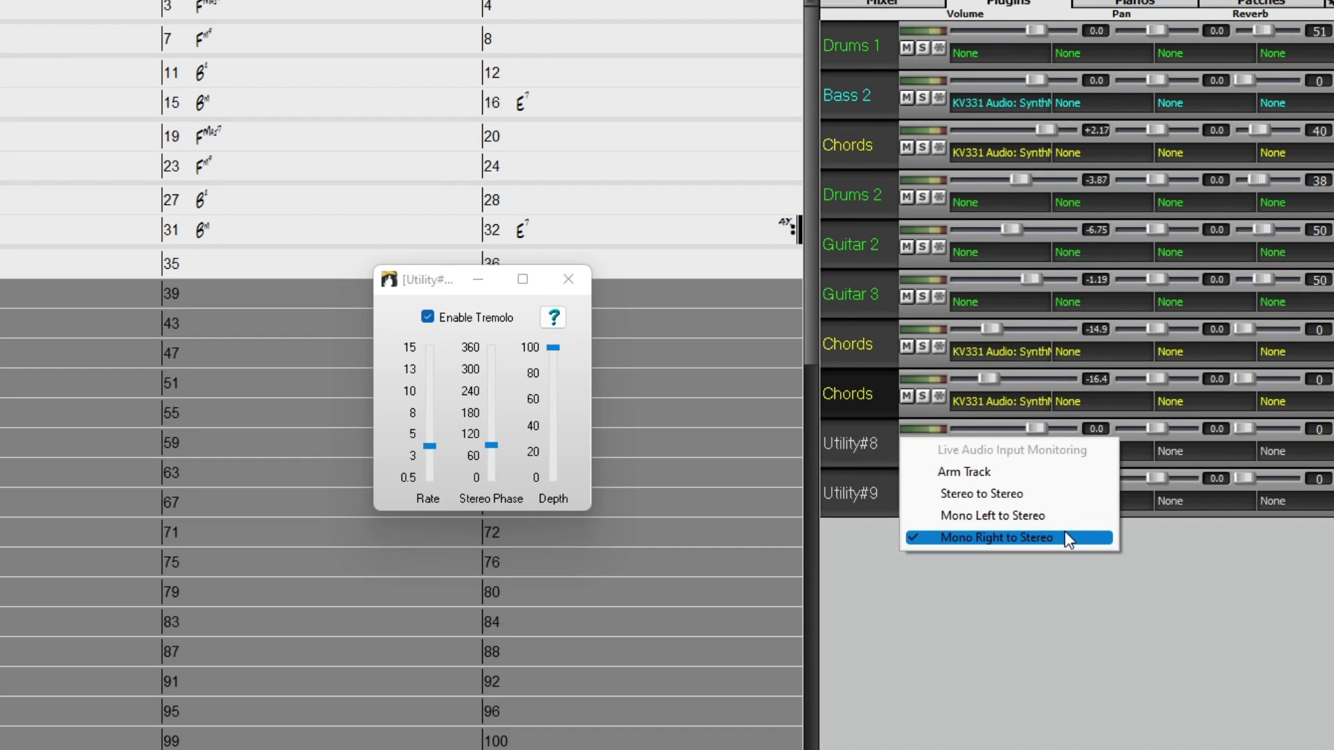
pyautogui.click(974, 473)
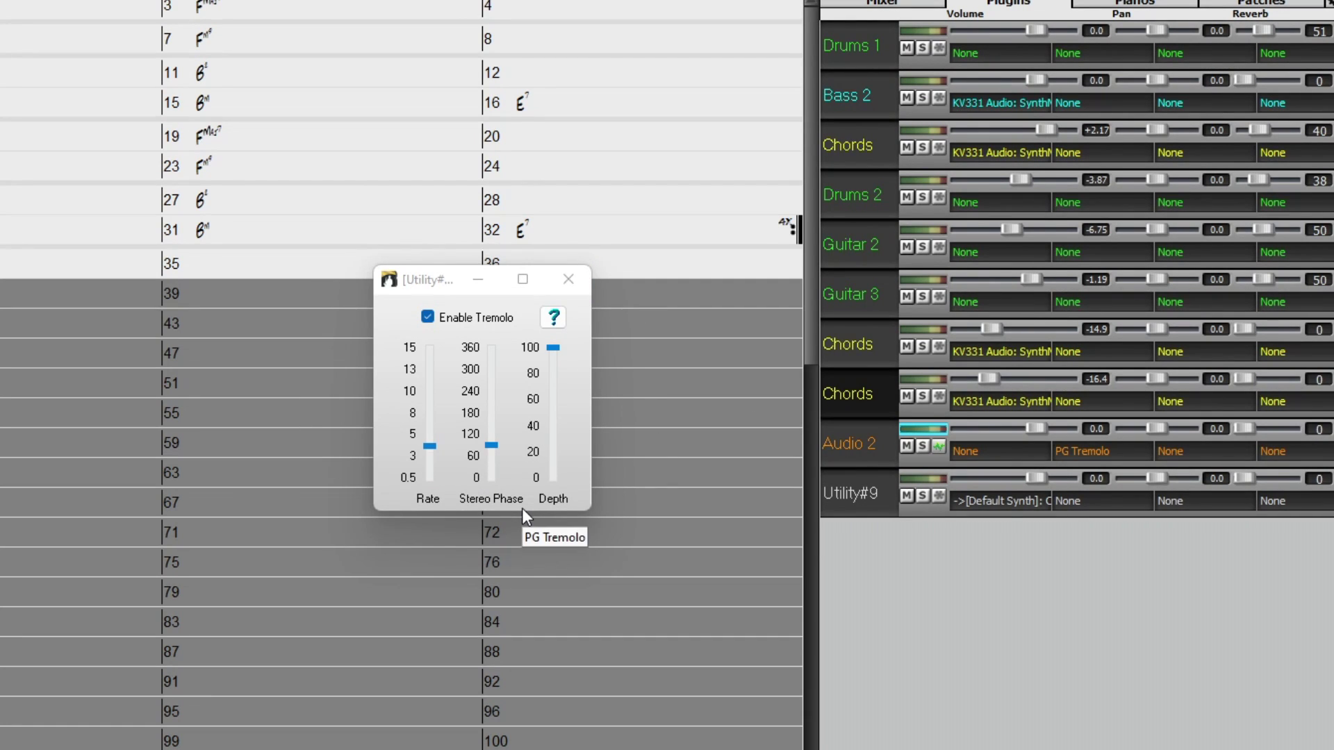
# Add PG Distortion to the second plugin slot of Utility#9 and arm that track for live audio input monitoring.
pyautogui.click(1067, 498)
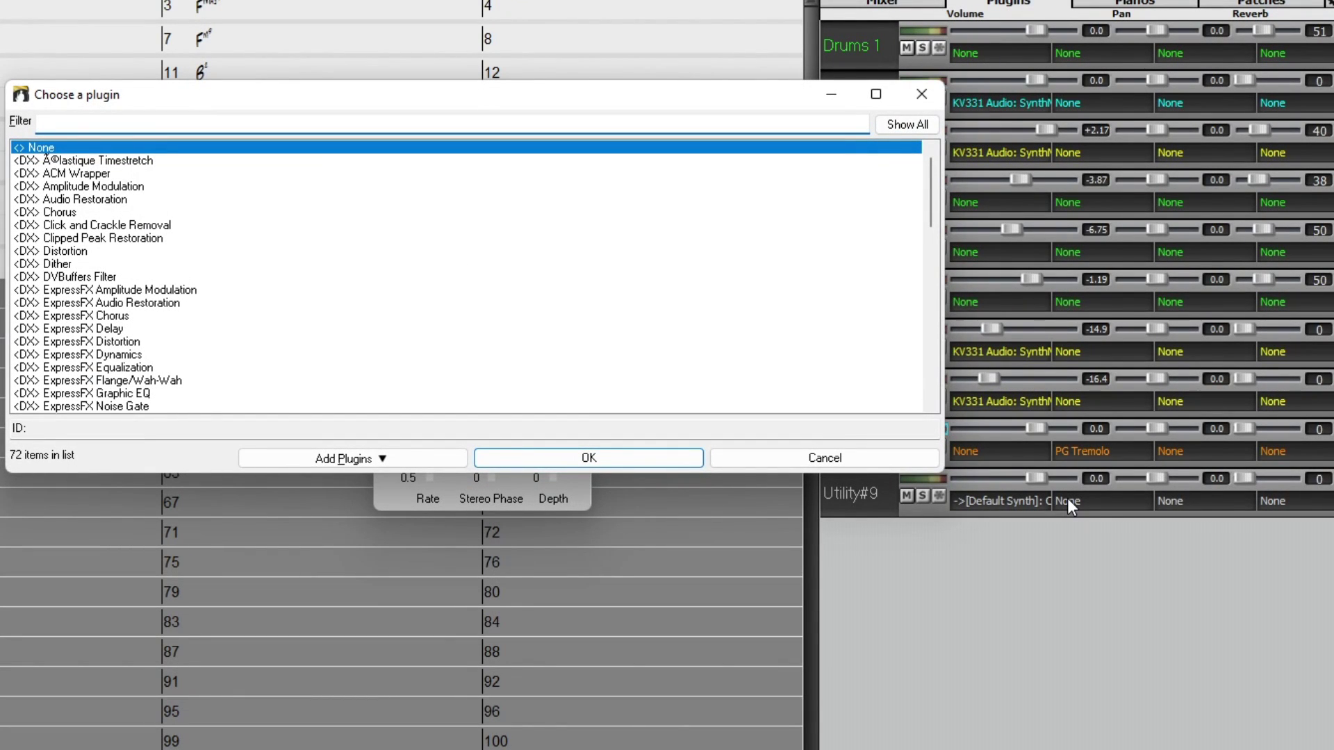
pyautogui.write('pg')
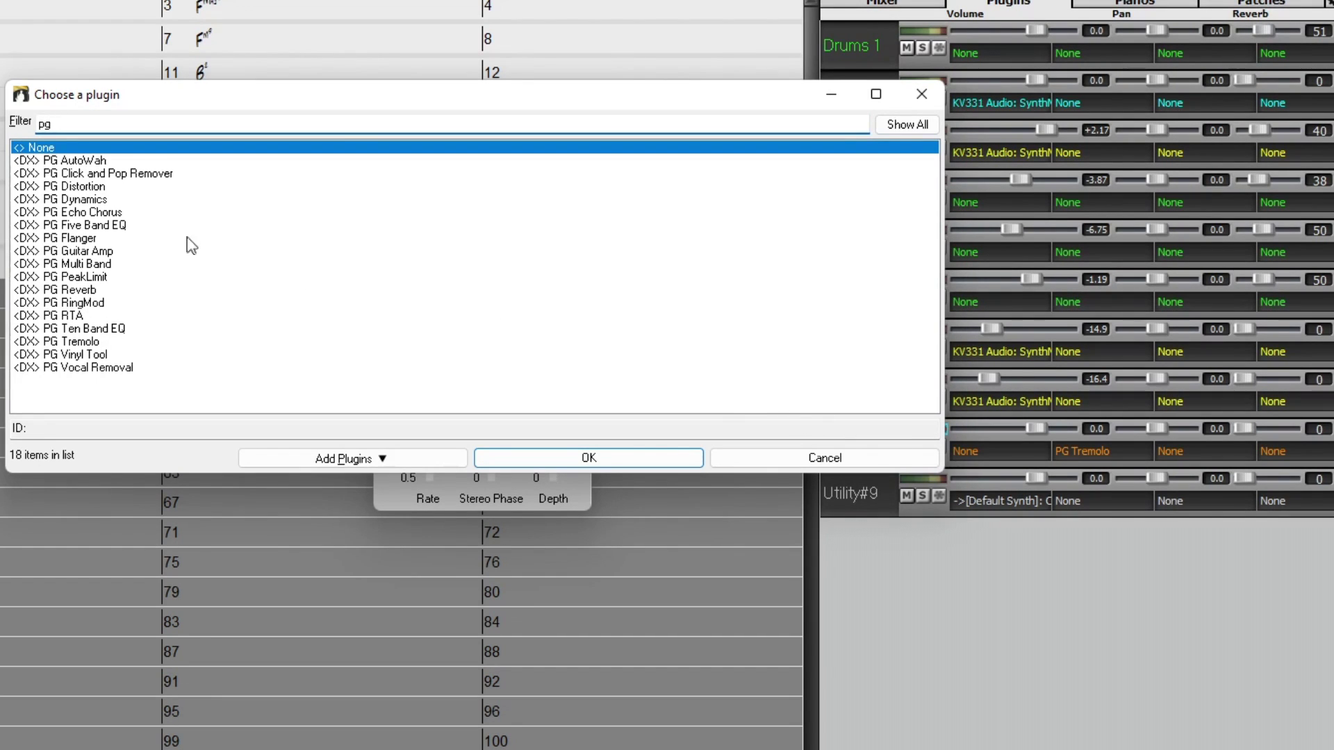
pyautogui.click(108, 186)
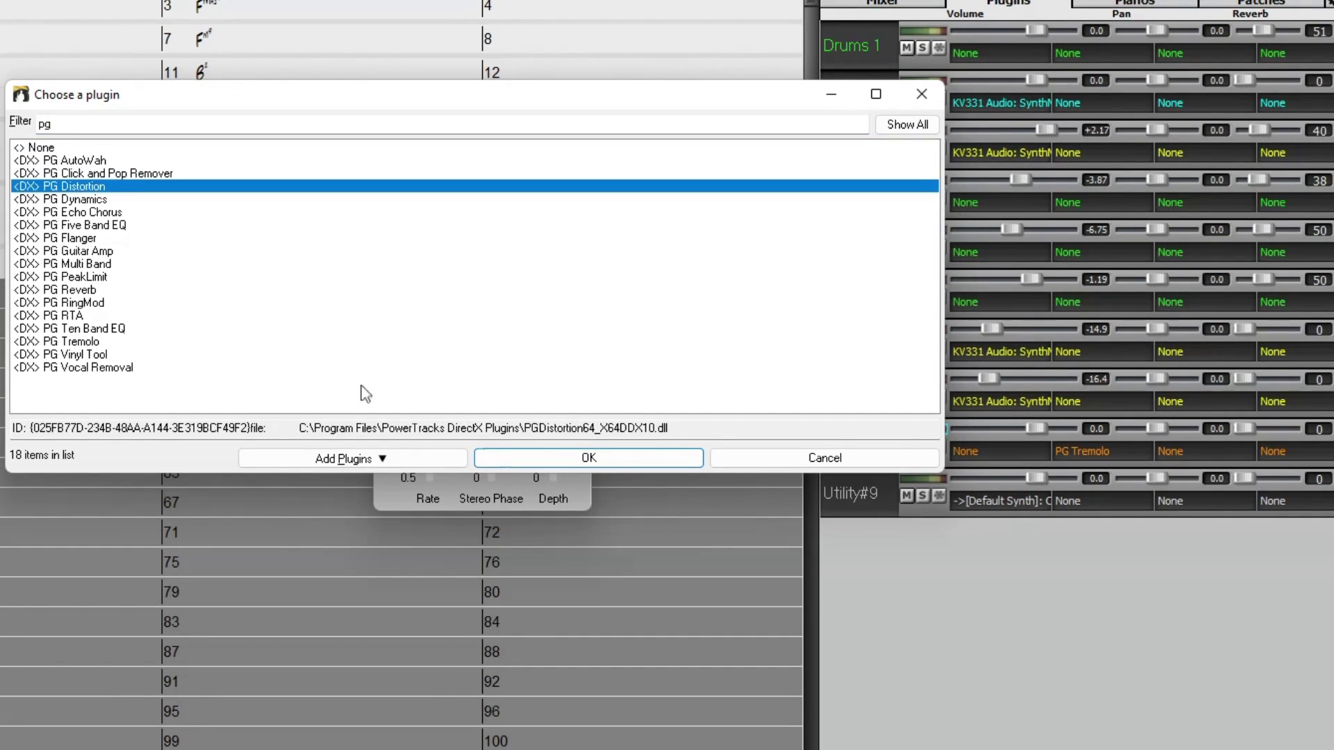
pyautogui.click(563, 458)
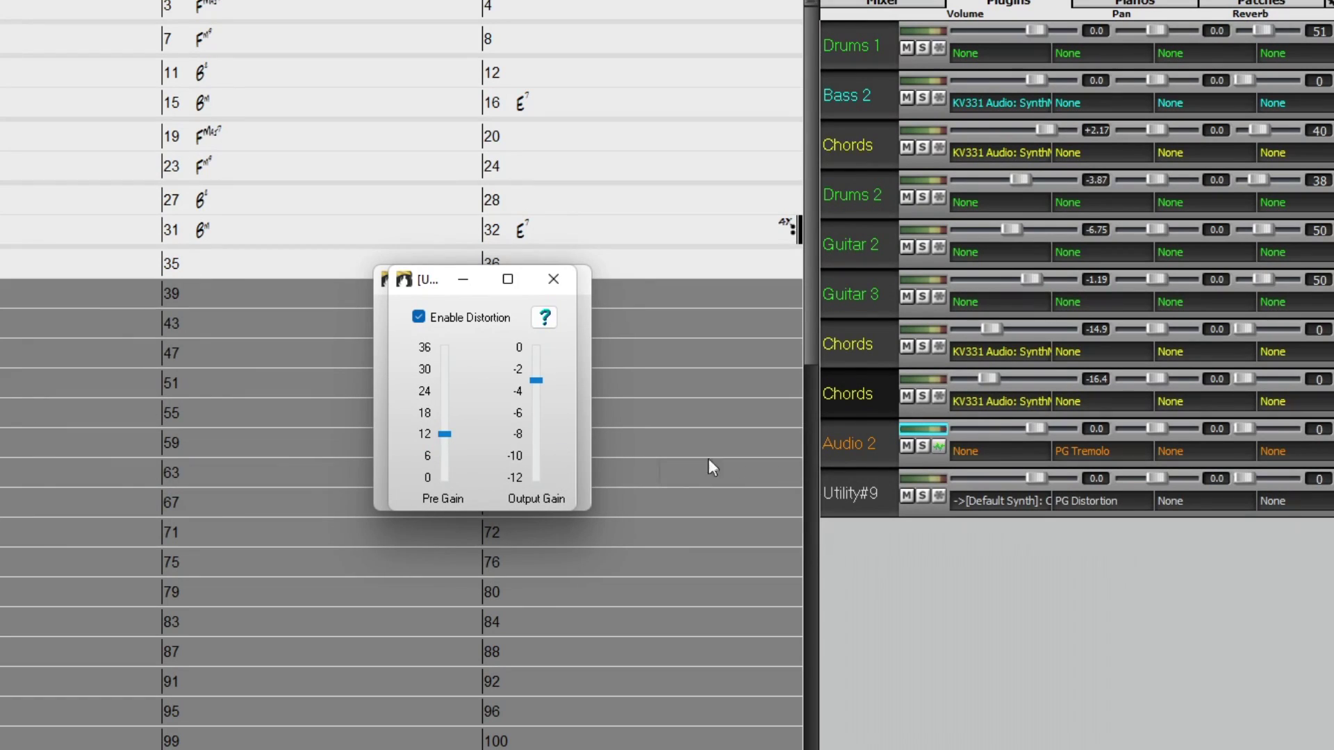
pyautogui.moveTo(428, 285); pyautogui.dragTo(251, 18)
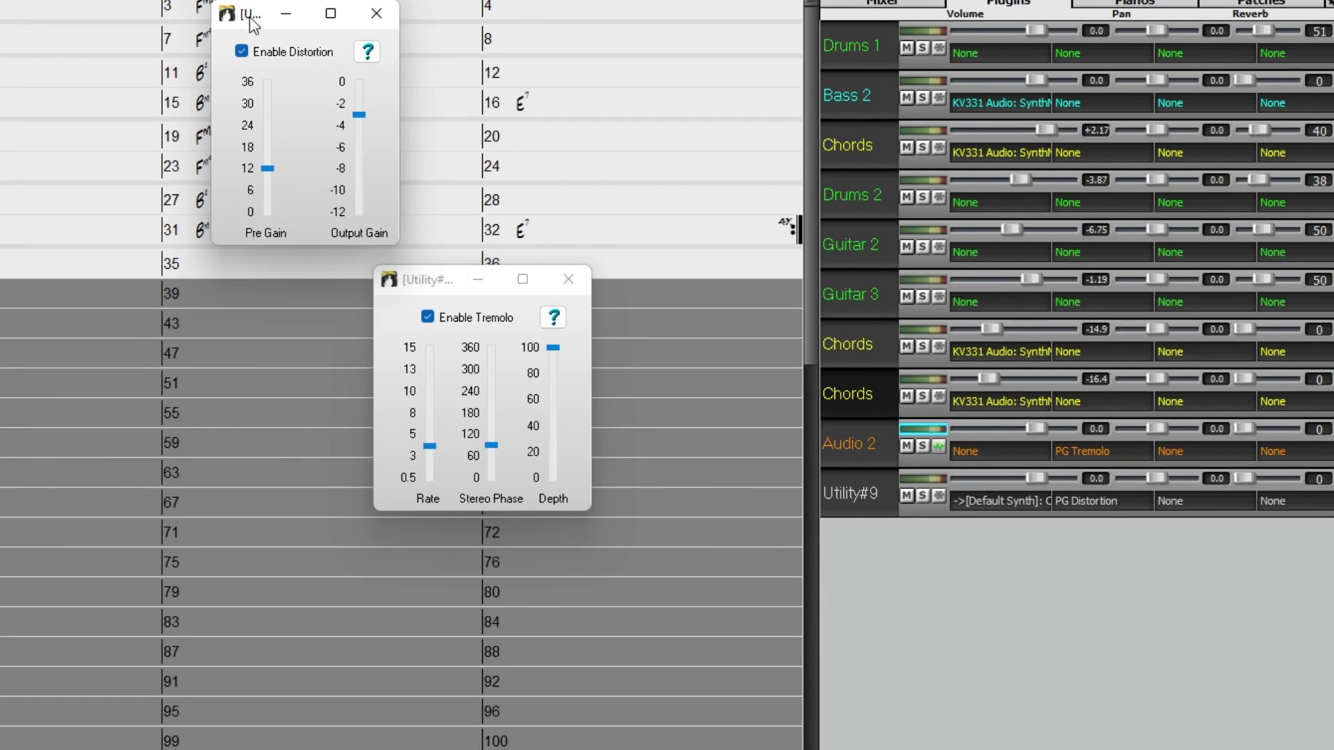
pyautogui.click(926, 478)
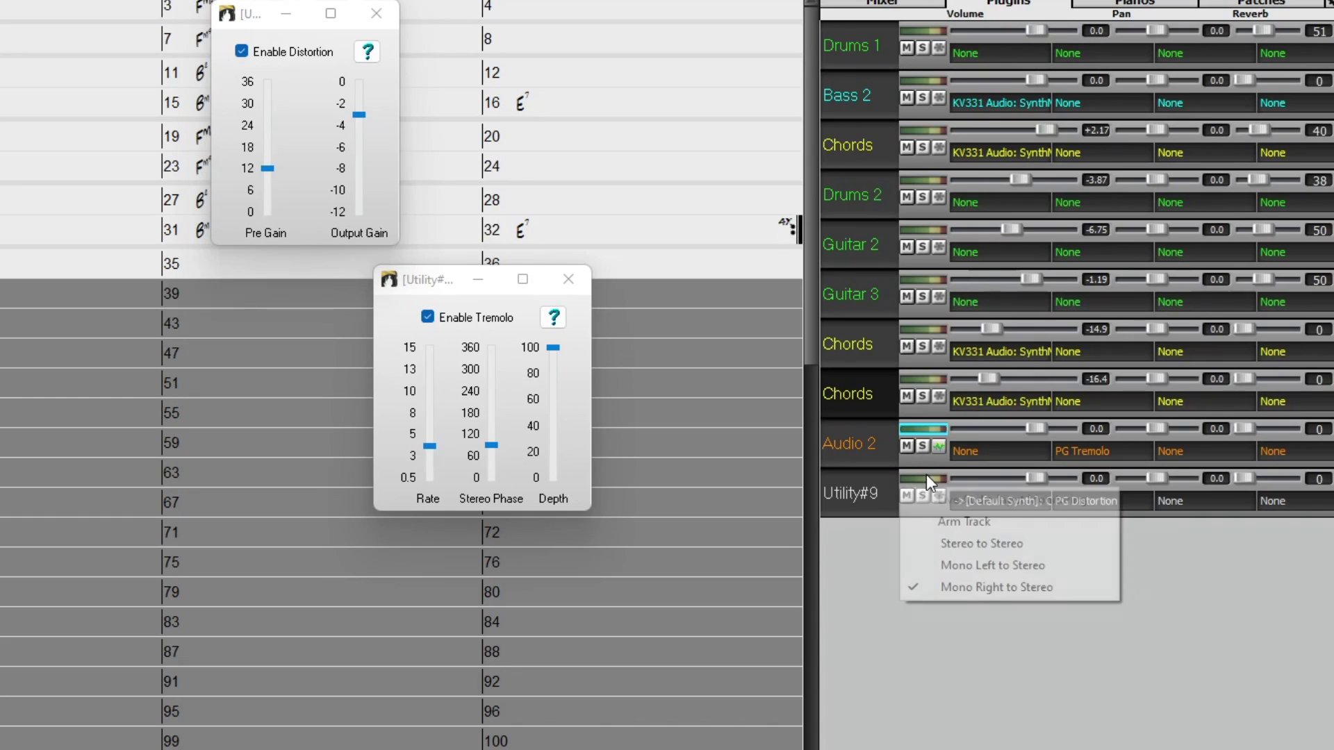
pyautogui.click(968, 525)
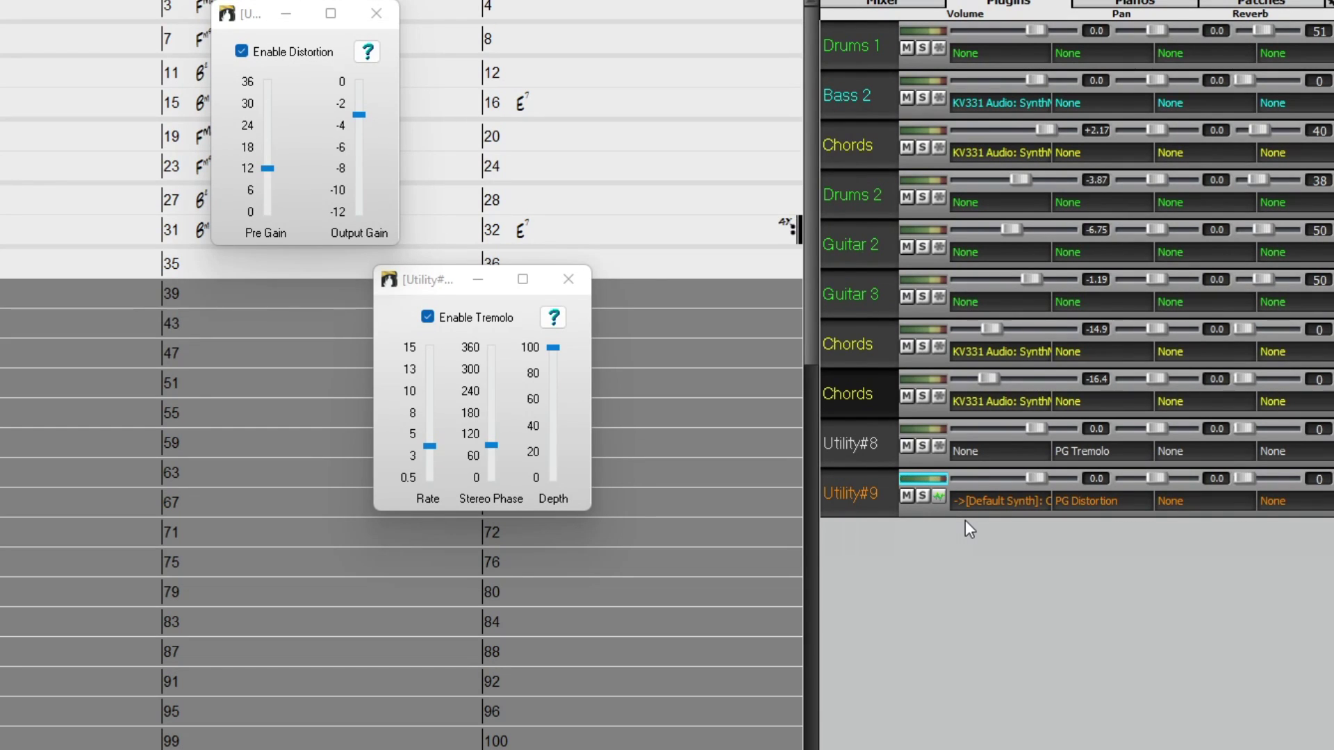
# Arm the Utility#8 tremolo track again, try Stereo to Stereo monitoring and return its input to Mono Right to Stereo.
pyautogui.rightClick(928, 425)
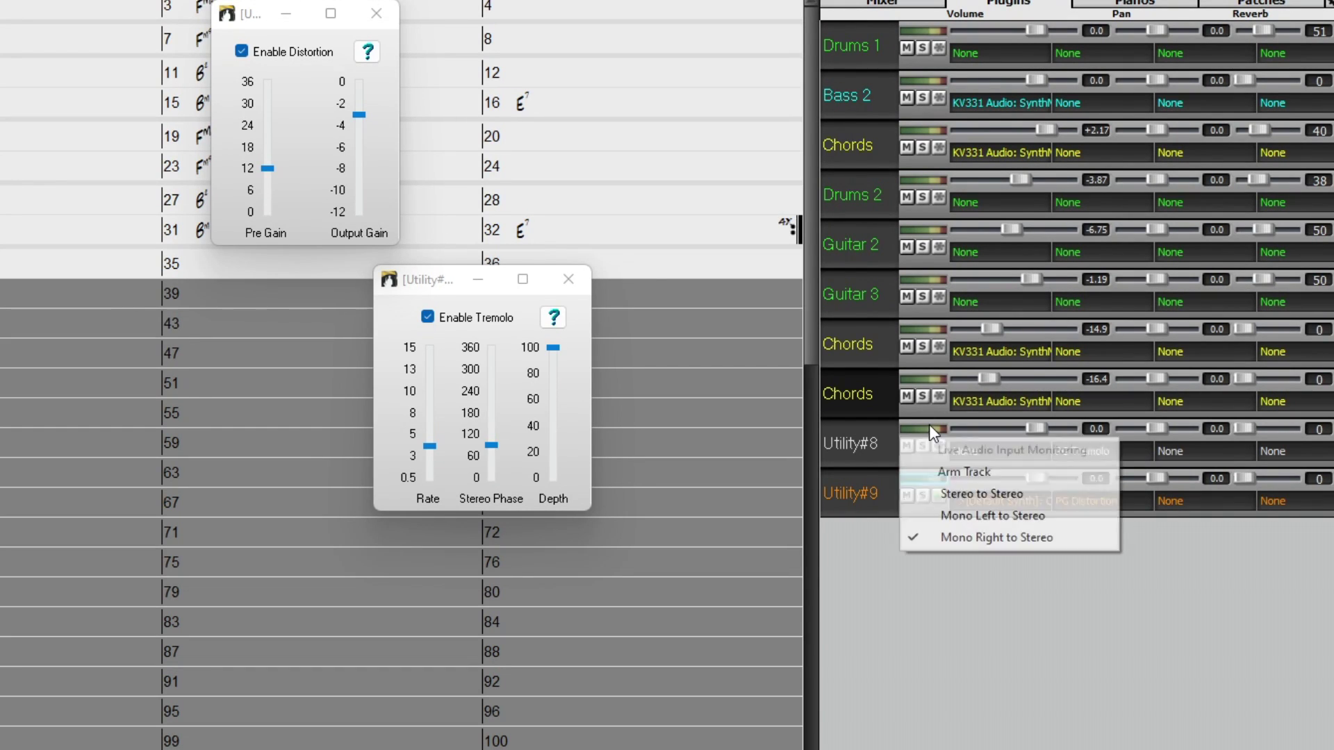
pyautogui.click(980, 471)
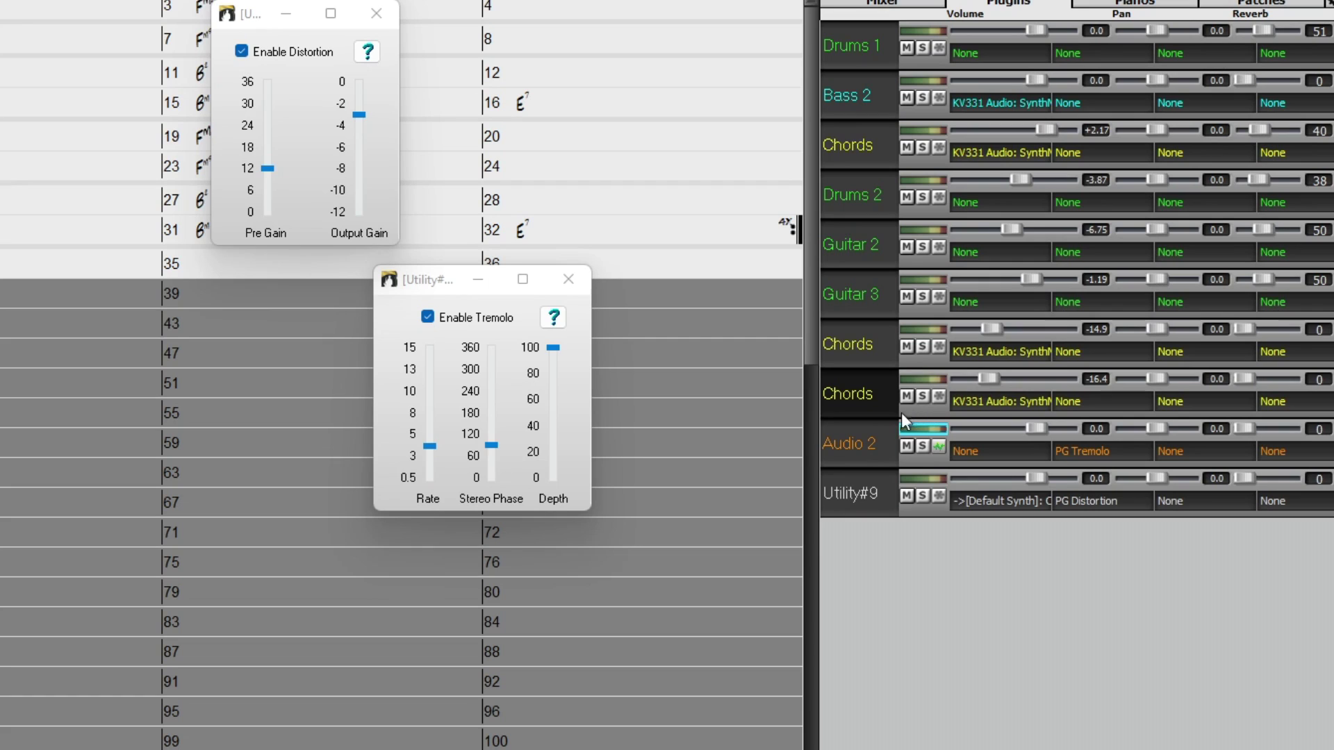
pyautogui.click(935, 448)
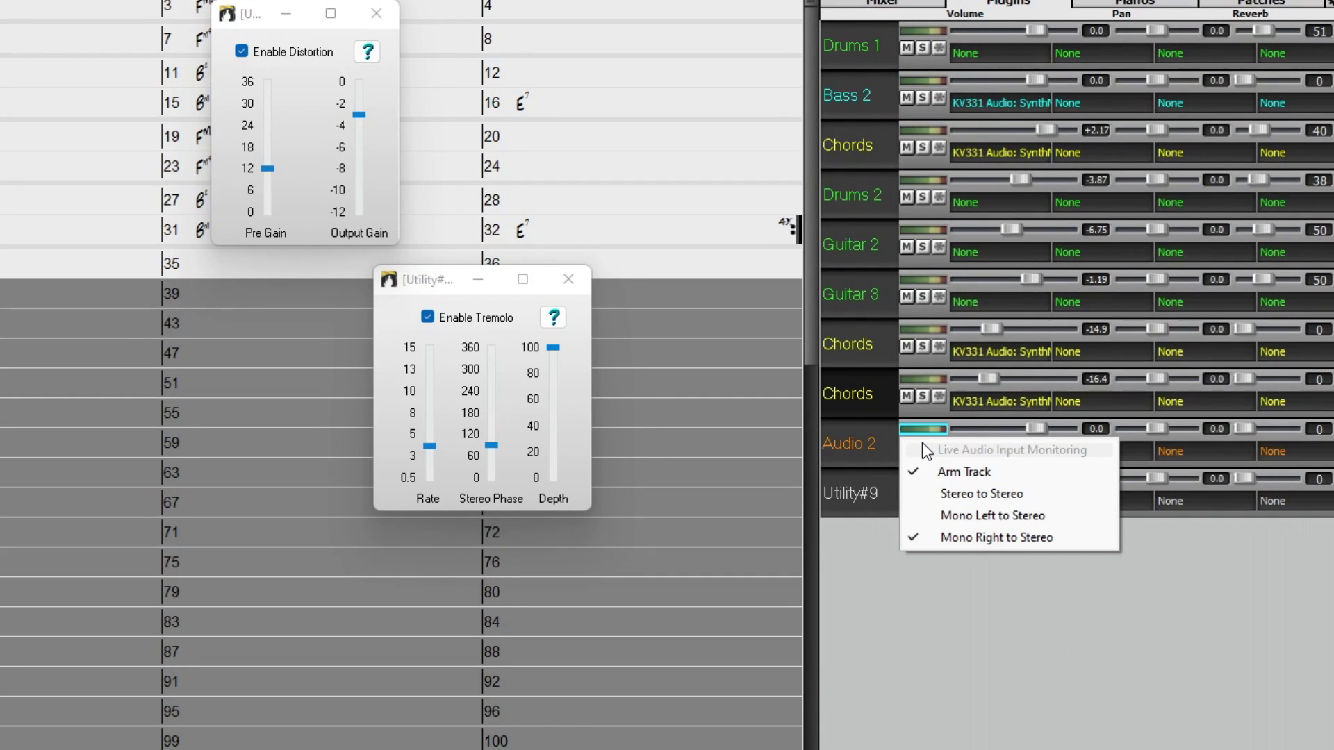
pyautogui.click(969, 493)
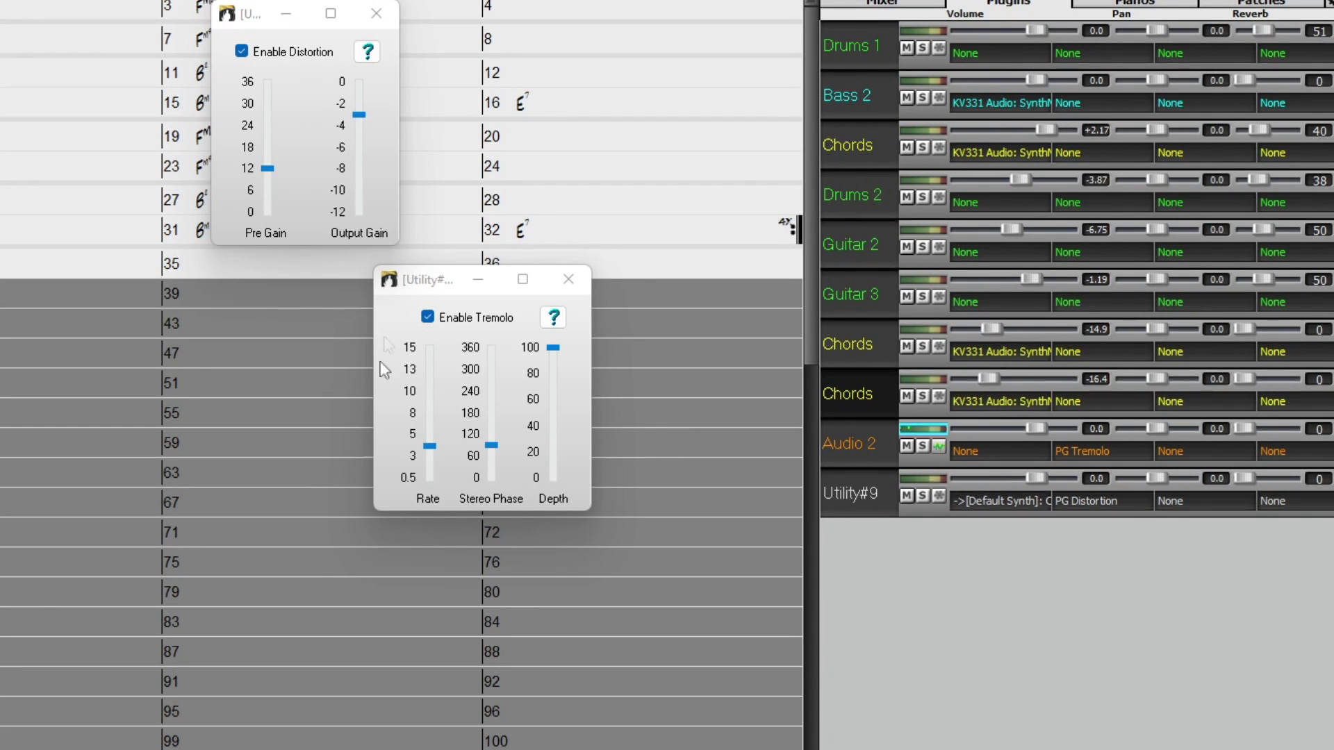
pyautogui.click(933, 435)
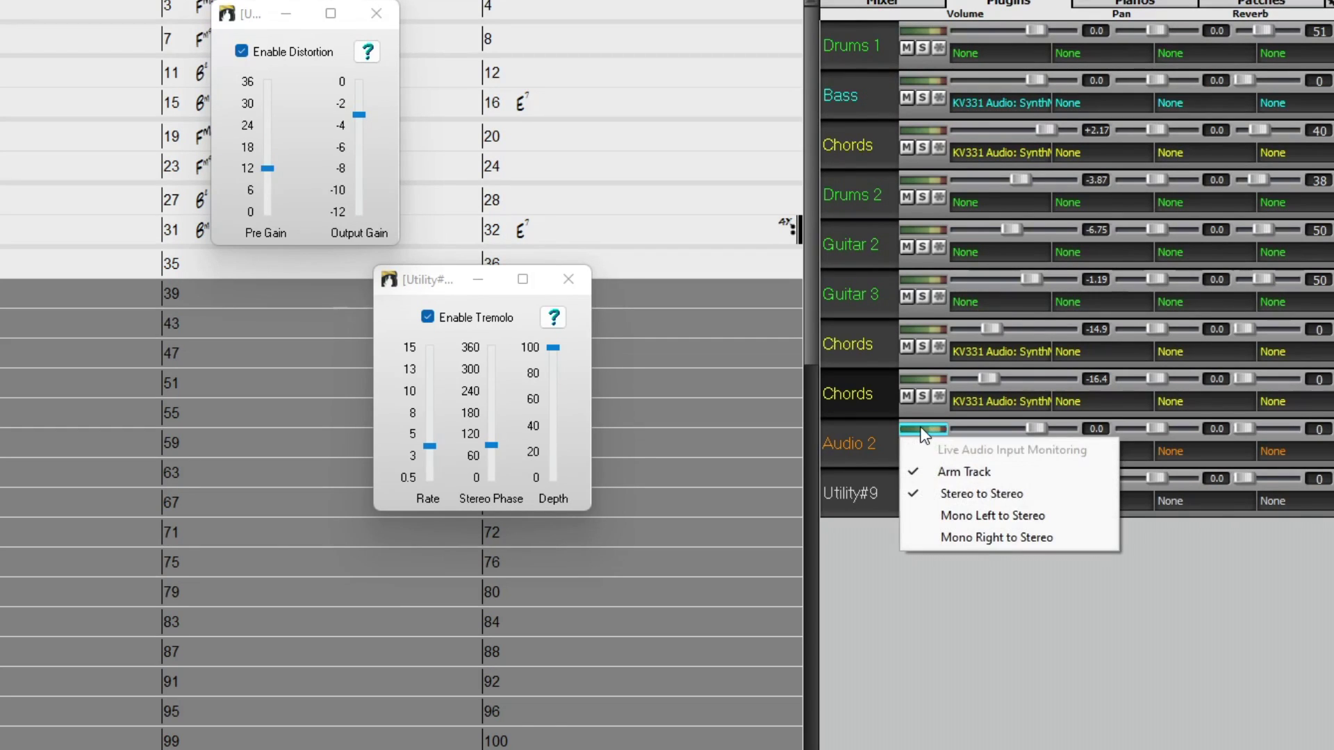
pyautogui.click(977, 540)
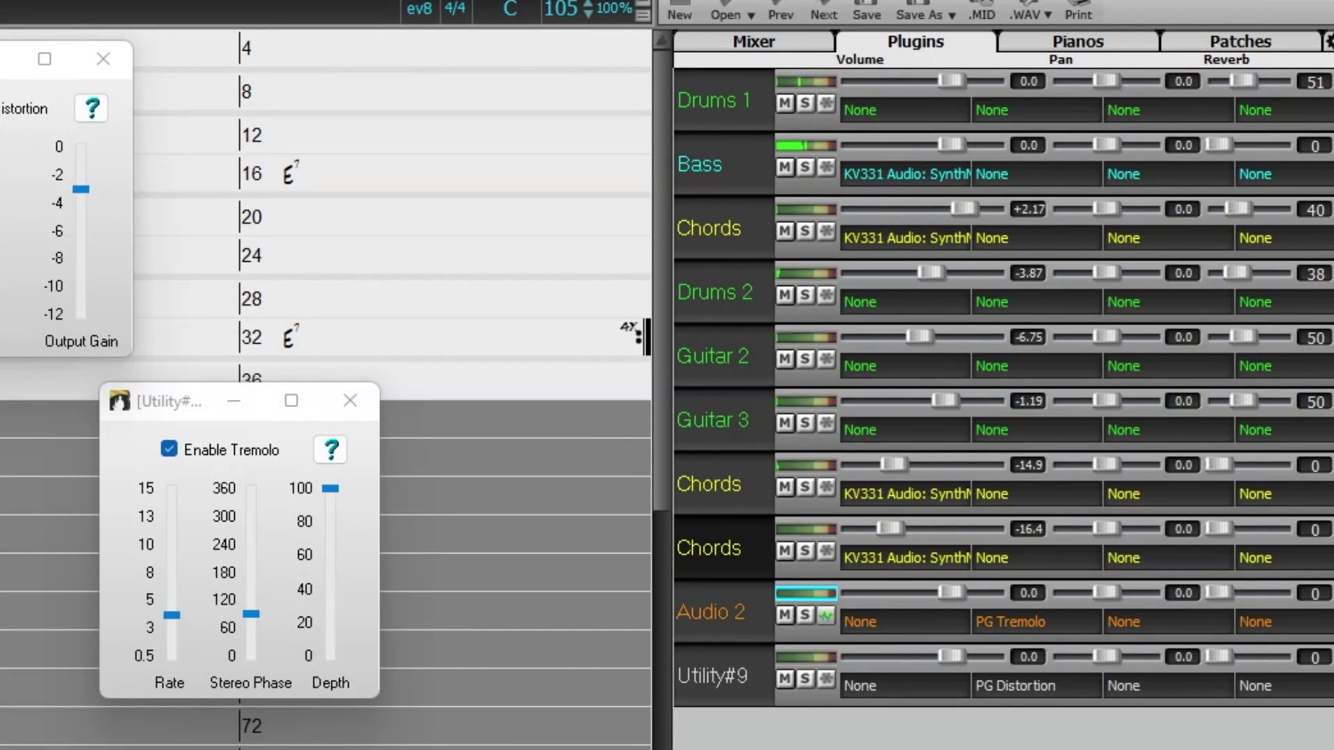
# Try panning the Drums 1 track slightly to the right and reset its pan to 0.0.
pyautogui.moveTo(1110, 79)
pyautogui.mouseDown()
pyautogui.moveTo(1069, 82)
pyautogui.moveTo(1126, 79)
pyautogui.mouseUp()
pyautogui.doubleClick(1126, 78)
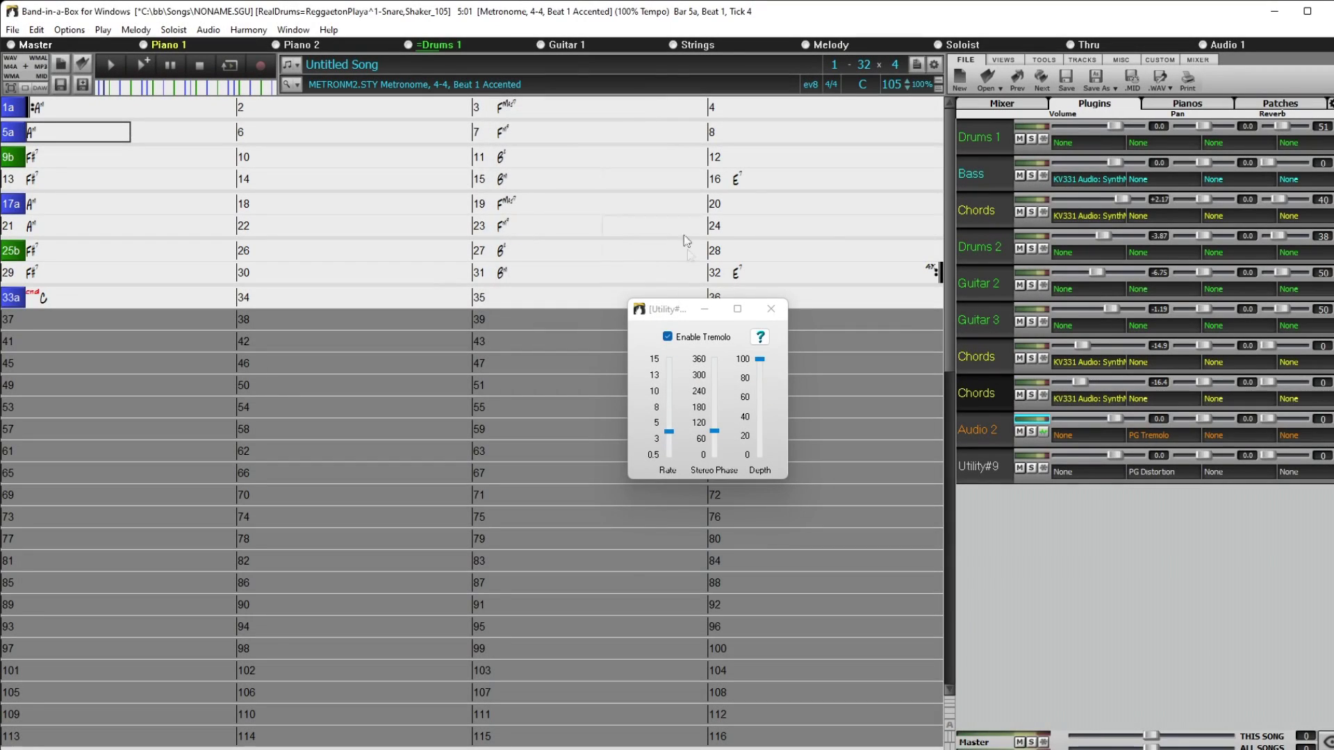
# Move the tremolo window clear of the chord chart and start recording audio to Audio 2 from the start of the song.
pyautogui.moveTo(685, 310); pyautogui.dragTo(796, 499)
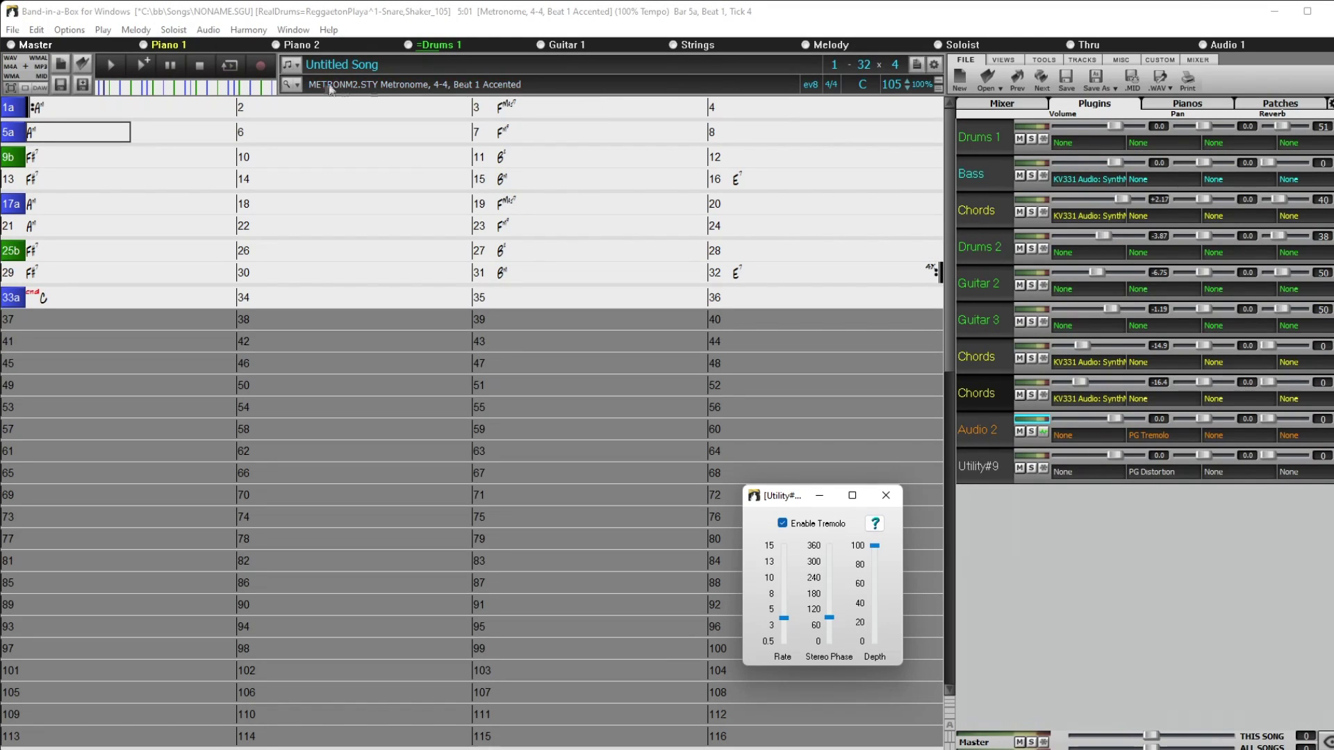
pyautogui.click(261, 65)
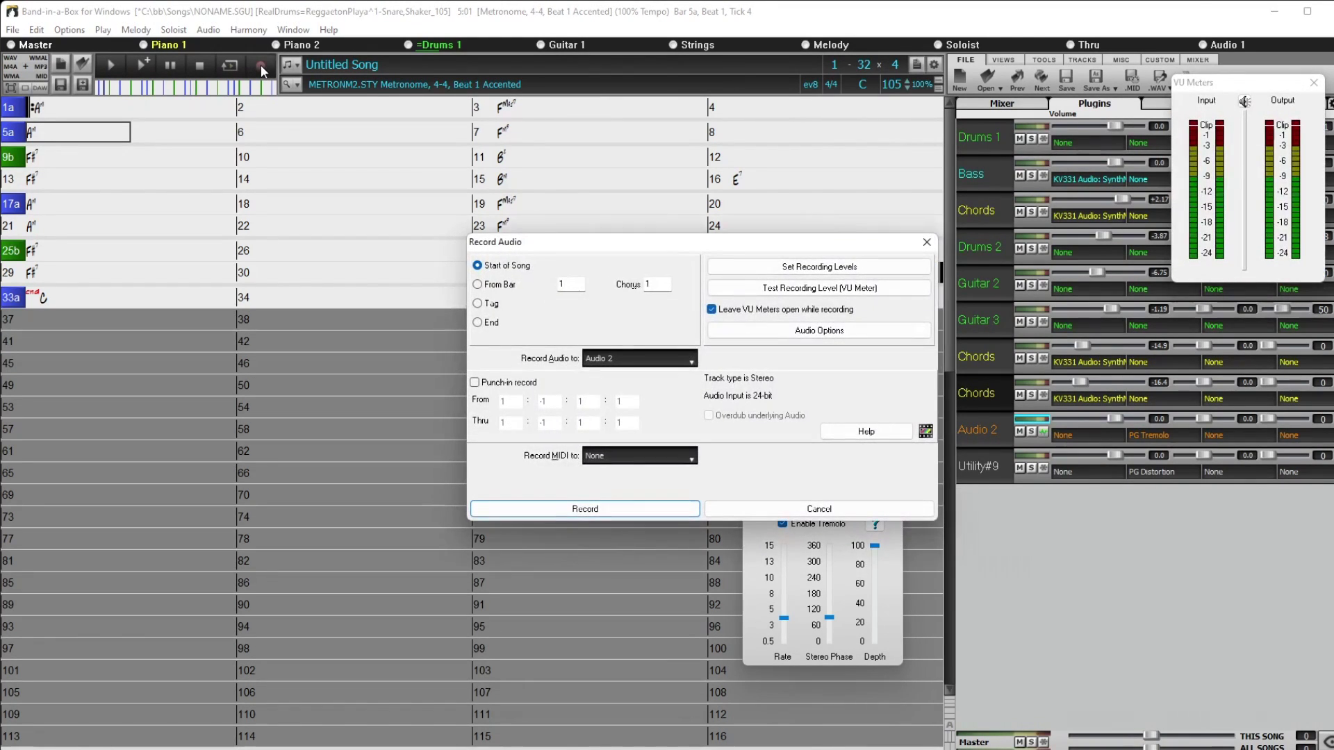
pyautogui.click(625, 511)
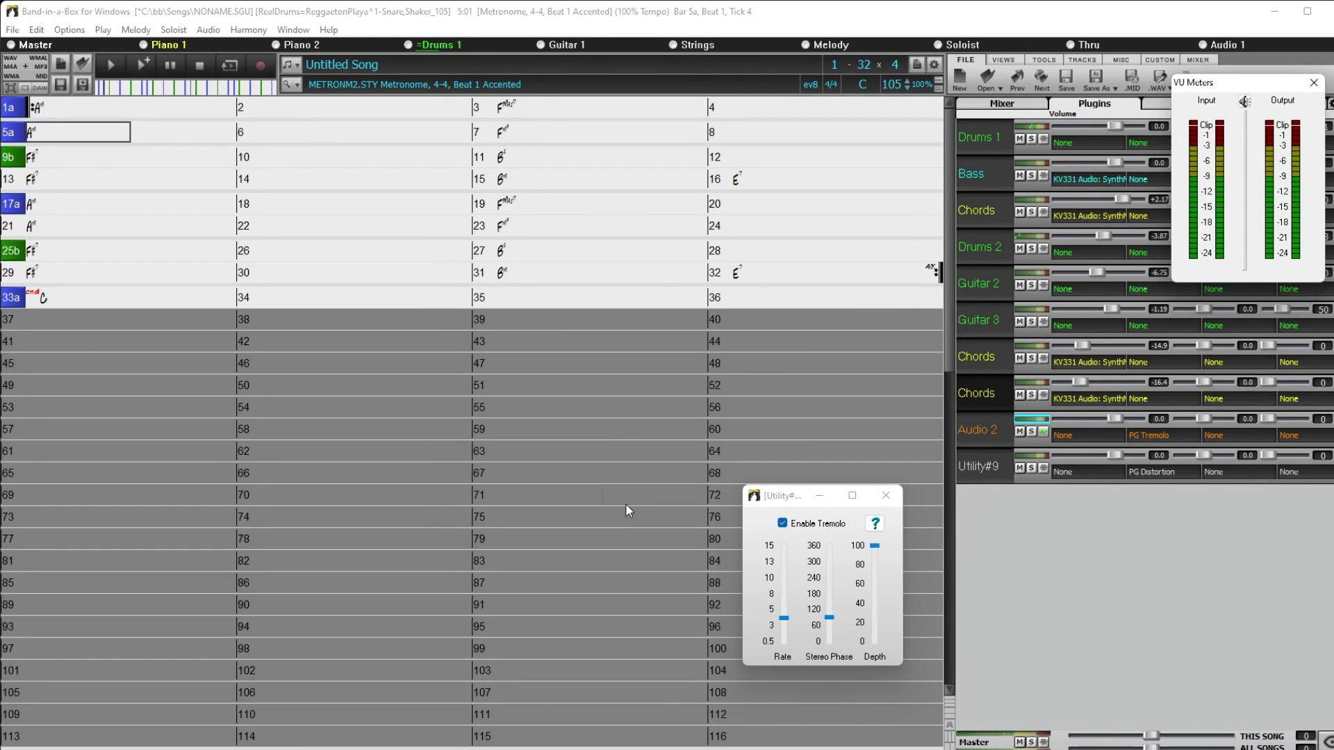
pyautogui.press('Escape')
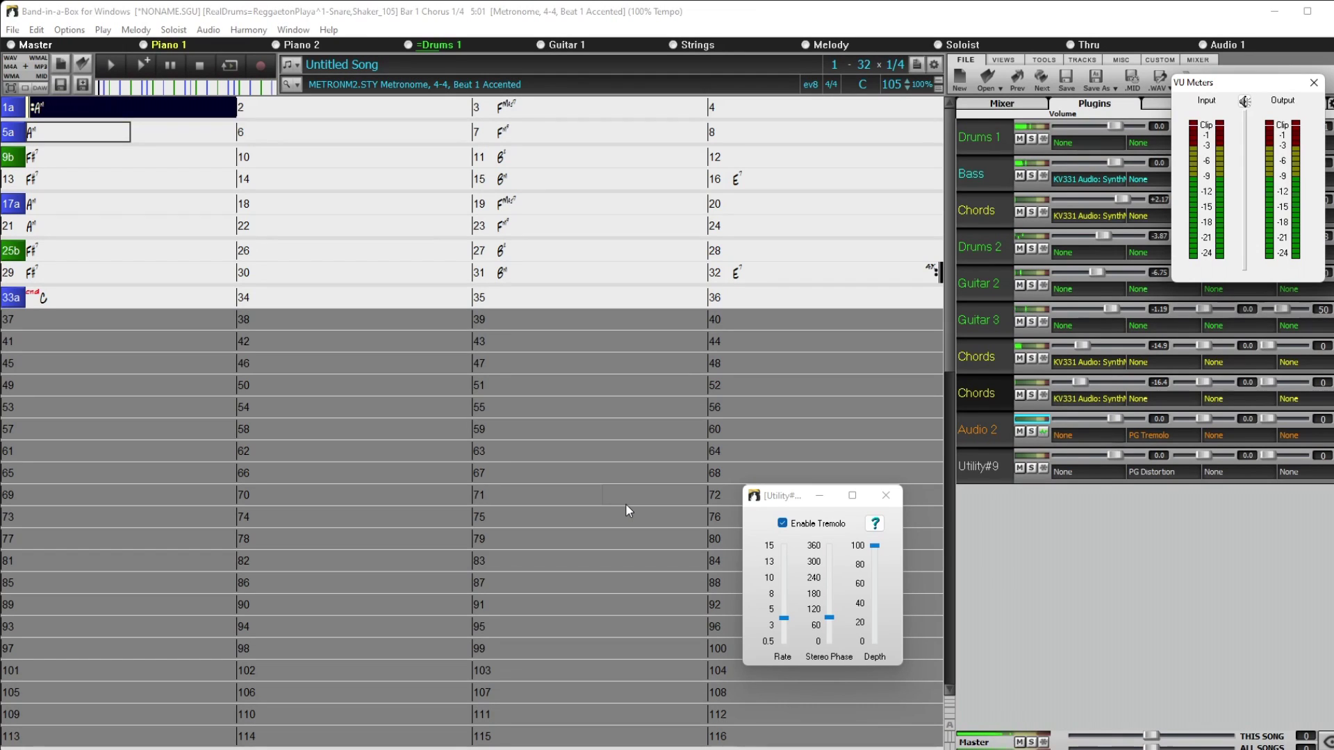